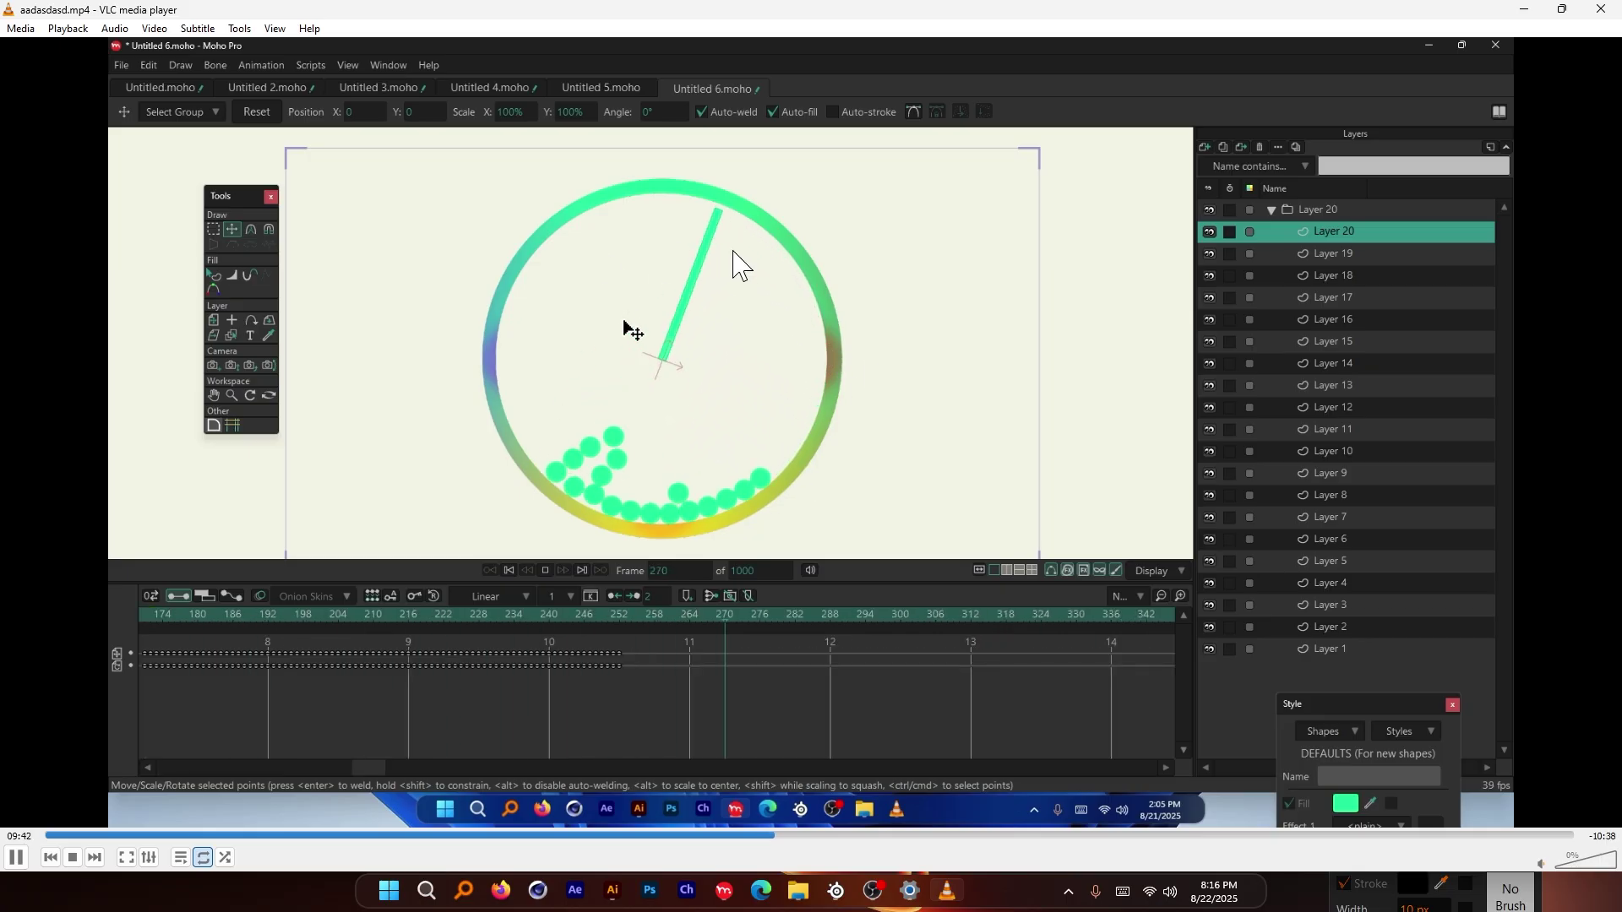
Step: Pause the reference video, switch to Moho Pro and activate the Freehand tool
key("space")
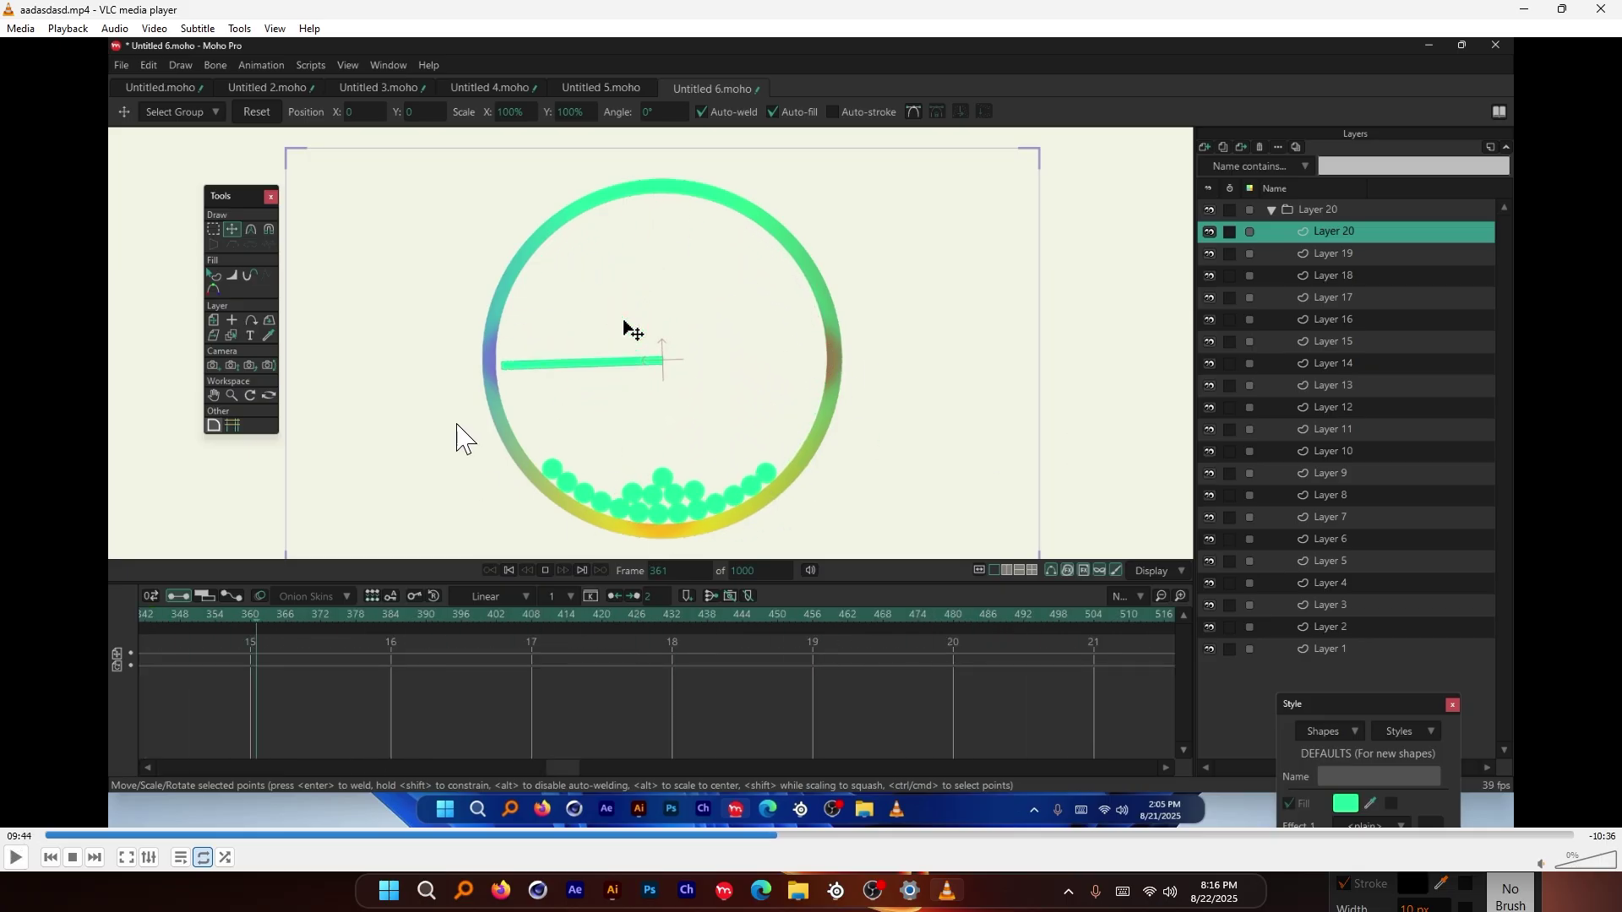
left_click(724, 892)
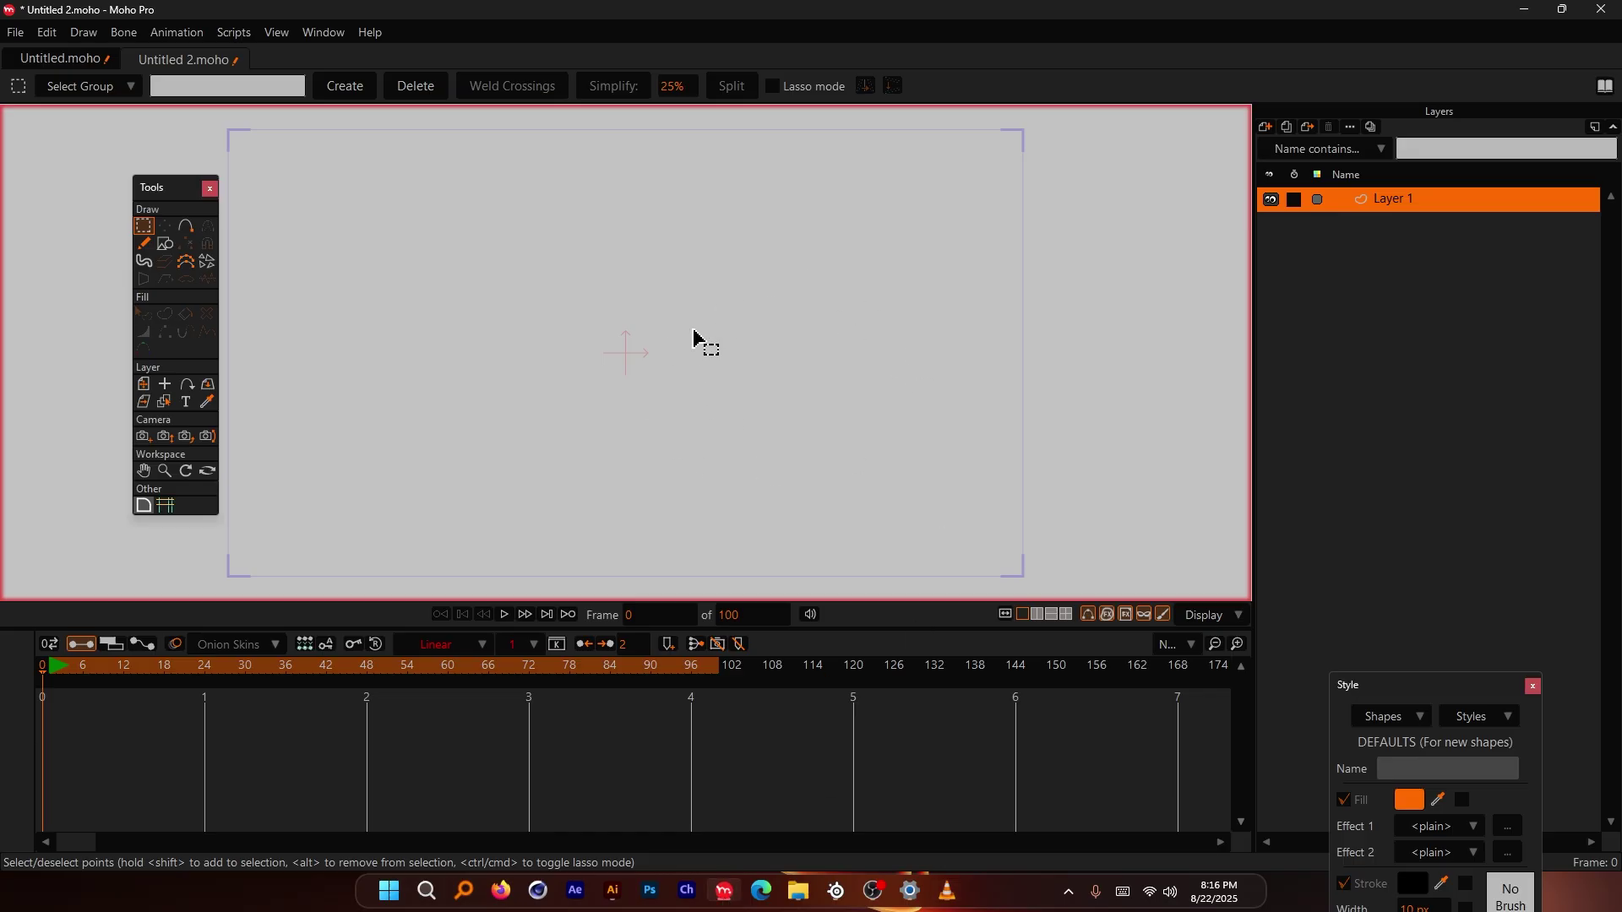
left_click(143, 244)
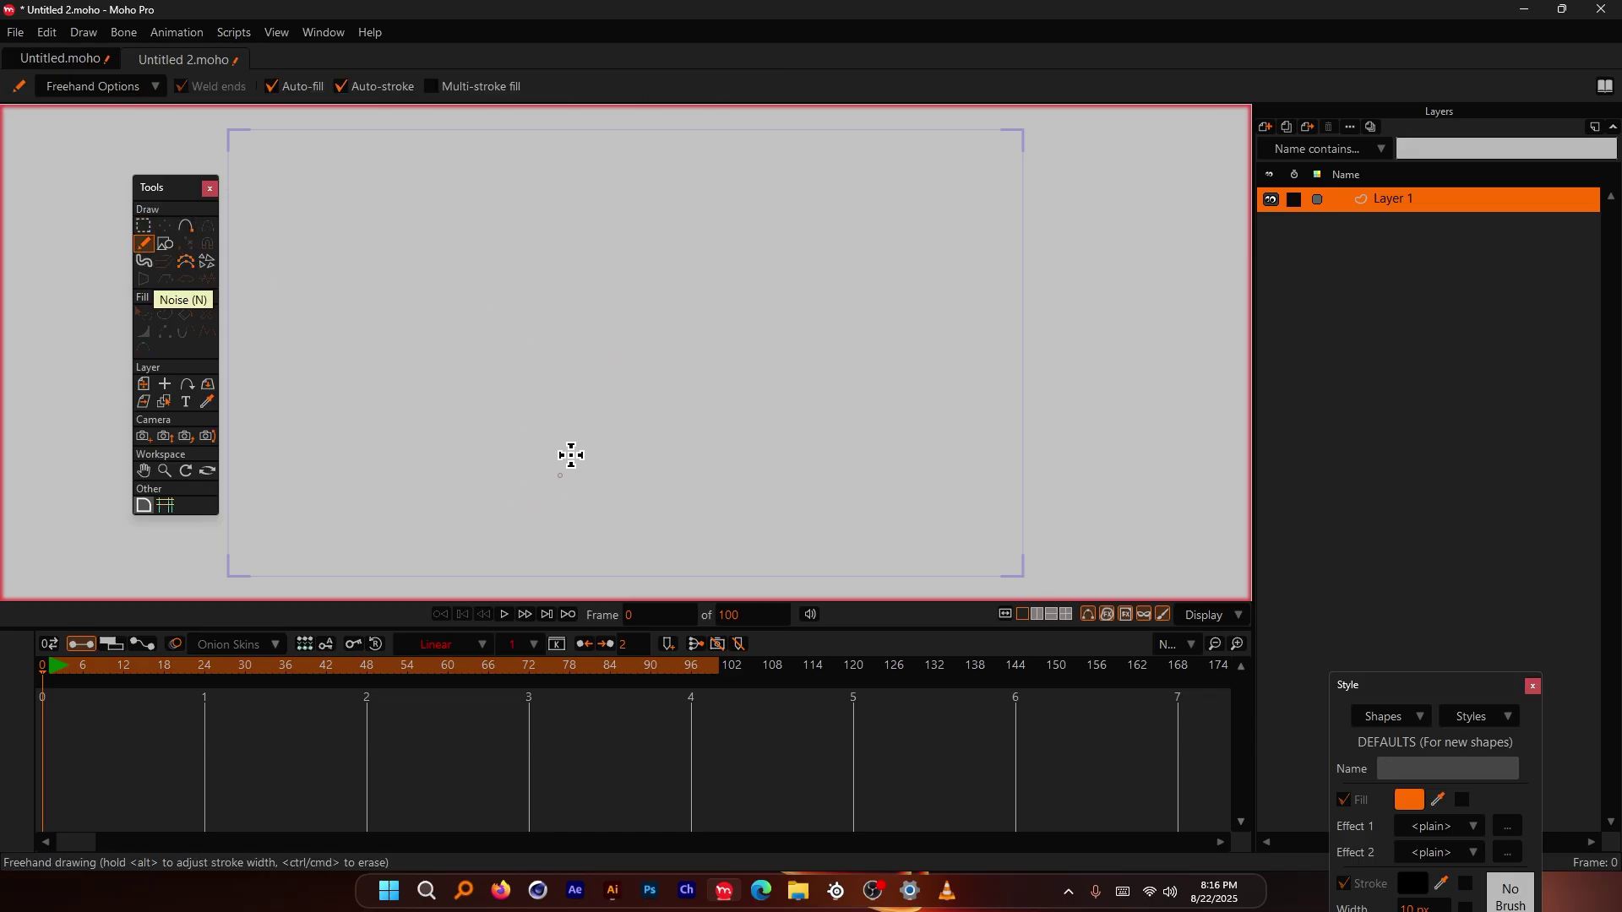
mouse_move(507, 488)
left_mouse_down()
mouse_move(479, 373)
mouse_move(527, 404)
mouse_move(575, 301)
mouse_move(623, 315)
mouse_move(680, 498)
left_mouse_up()
scroll(559, 525, "up", 2)
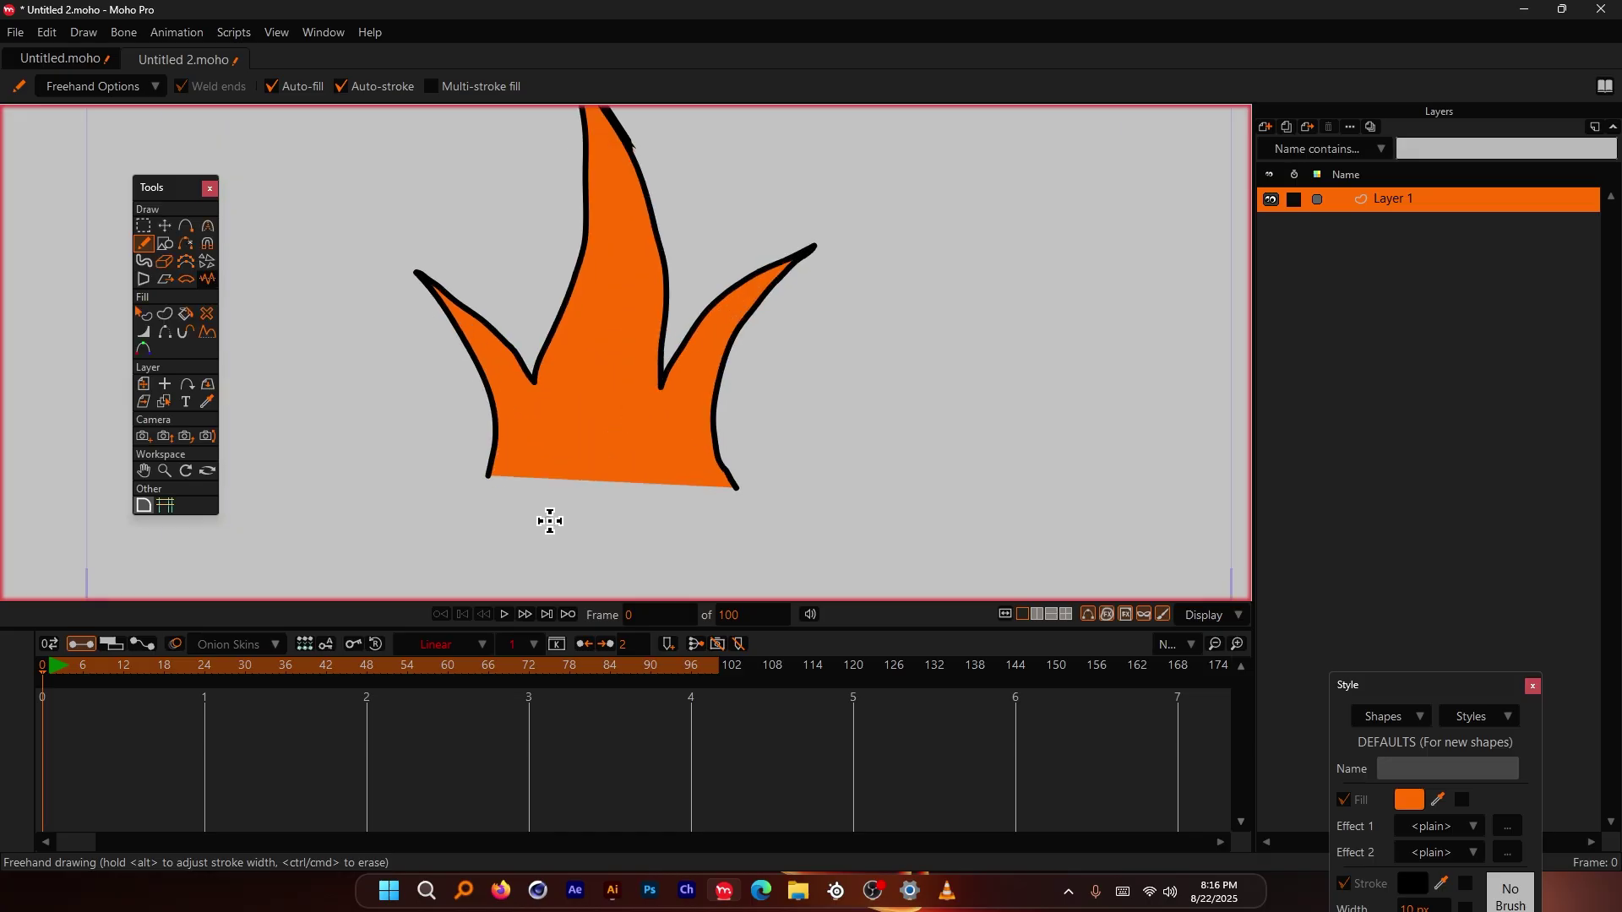
scroll(596, 420, "down", 1)
scroll(595, 419, "down", 1)
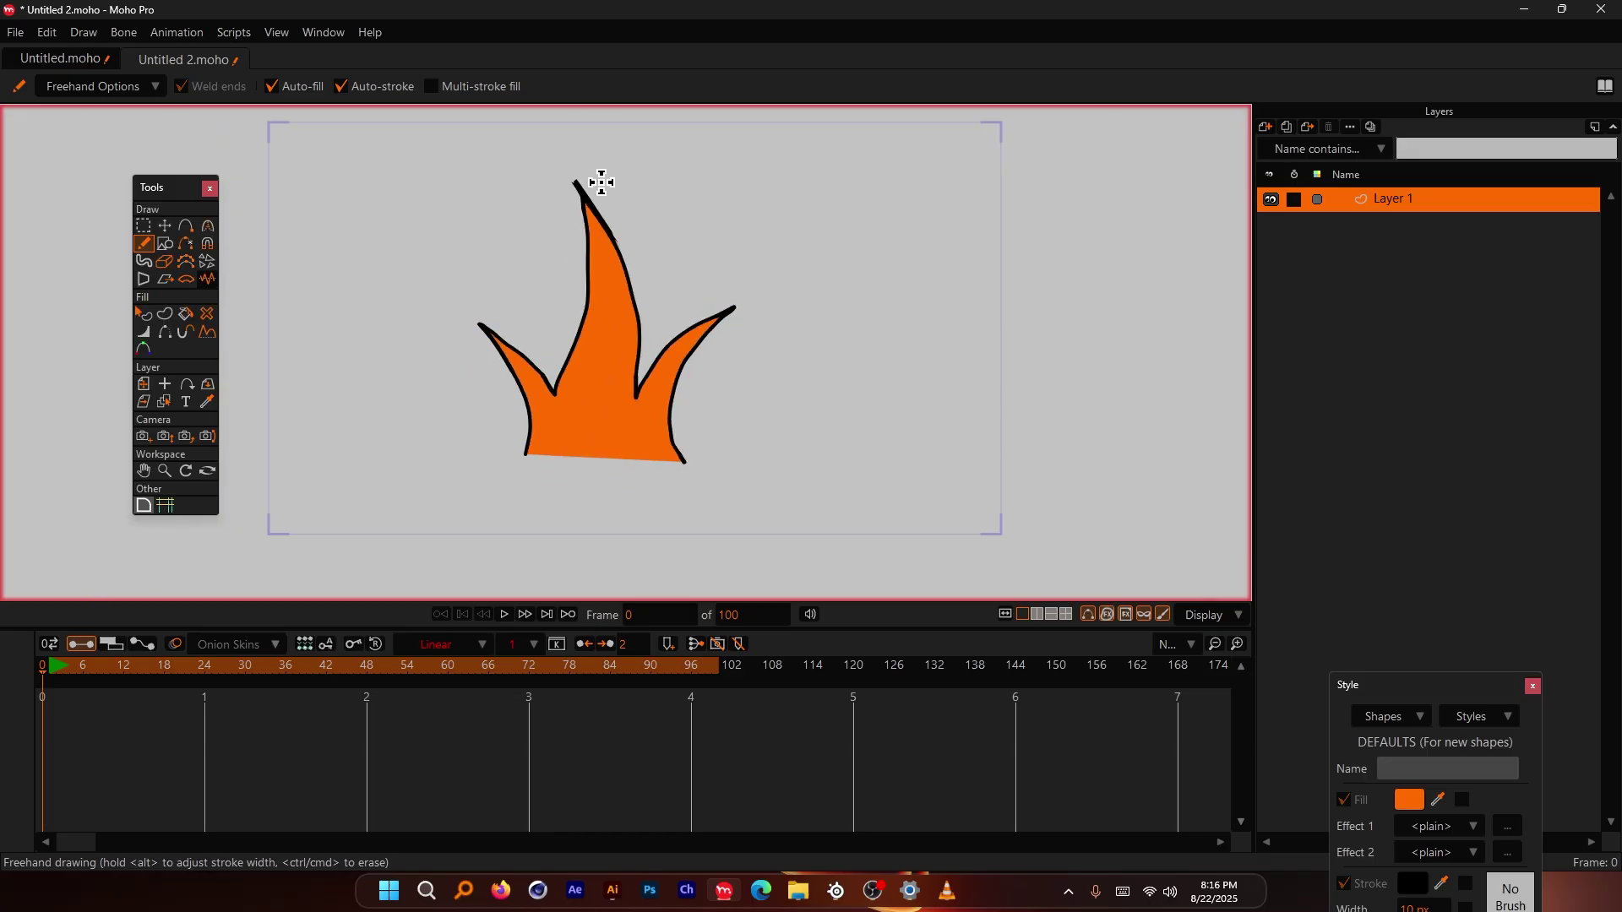
scroll(620, 282, "up", 1)
key("ctrl+z")
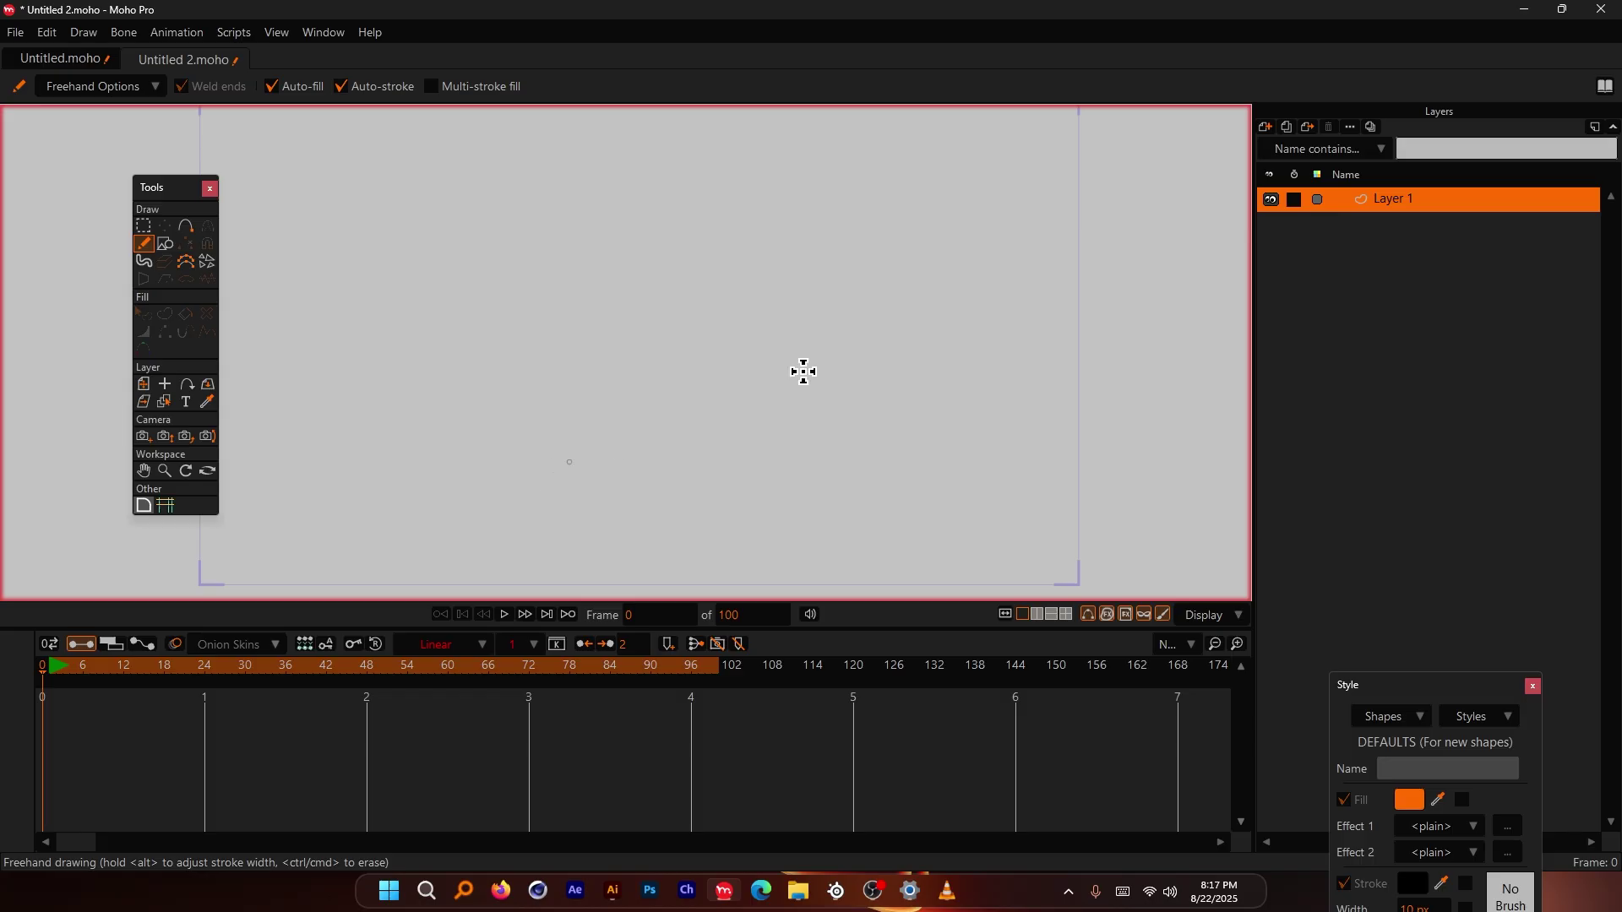
Step: Draw three separate pointed grass blades side by side on Layer 1 with the Freehand tool, the tallest in the middle
mouse_move(521, 490)
left_mouse_down()
mouse_move(452, 274)
mouse_move(537, 336)
mouse_move(587, 503)
mouse_move(477, 271)
mouse_move(559, 392)
mouse_move(583, 504)
mouse_move(632, 424)
mouse_move(632, 160)
mouse_move(673, 261)
mouse_move(686, 361)
mouse_move(656, 499)
mouse_move(716, 350)
mouse_move(841, 200)
mouse_move(800, 265)
mouse_move(760, 484)
left_mouse_up()
scroll(653, 442, "up", 1)
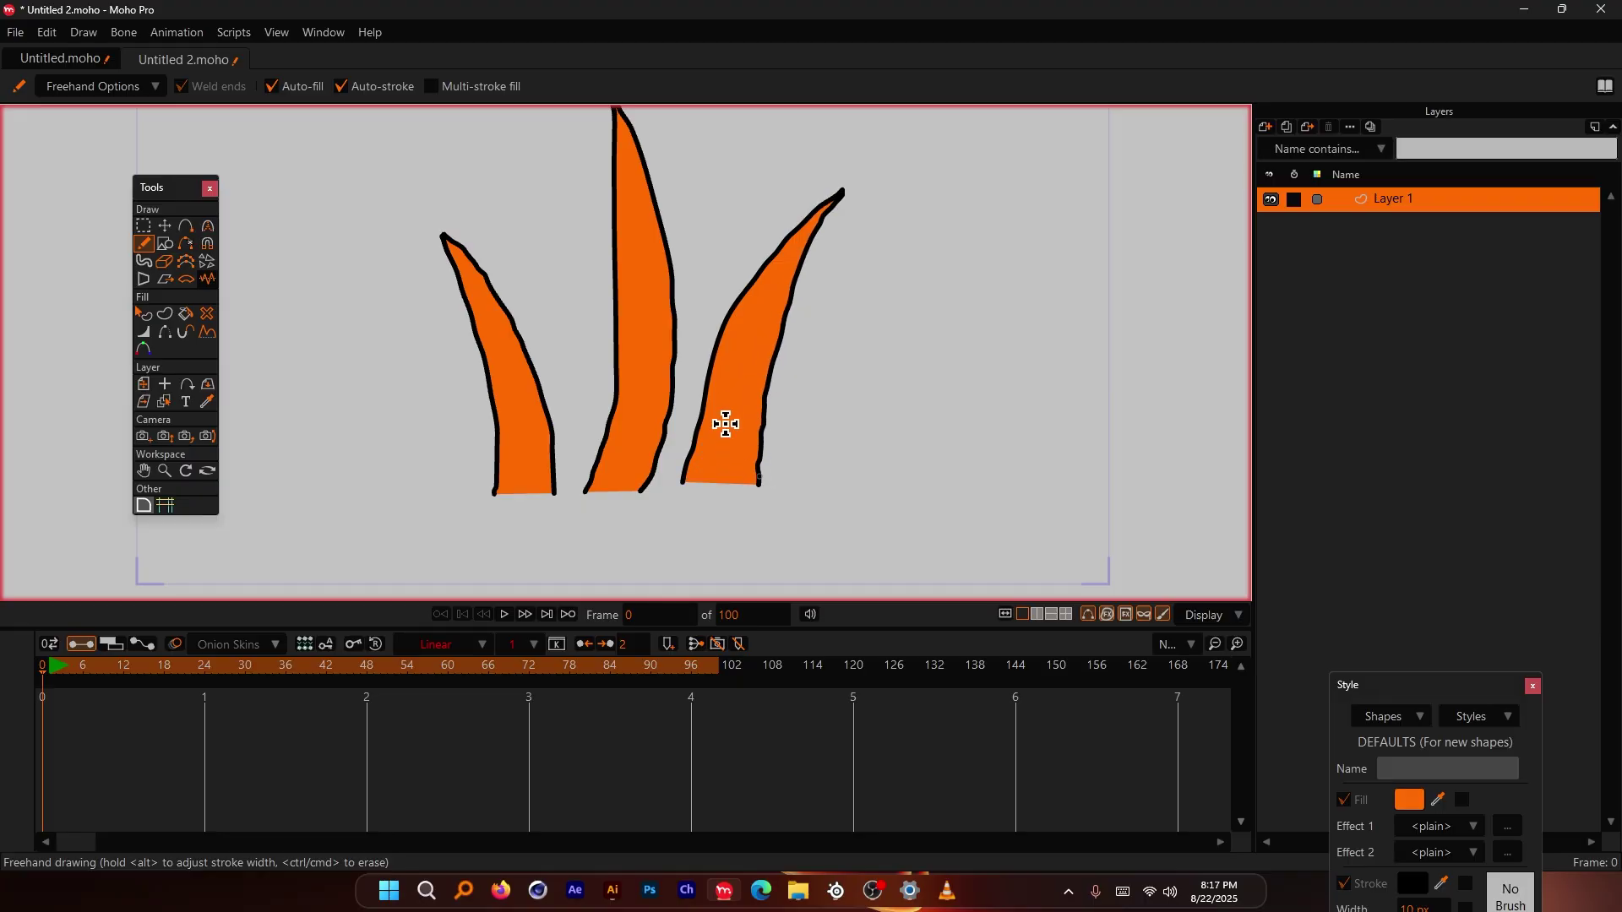
scroll(723, 406, "down", 5)
scroll(731, 444, "up", 7)
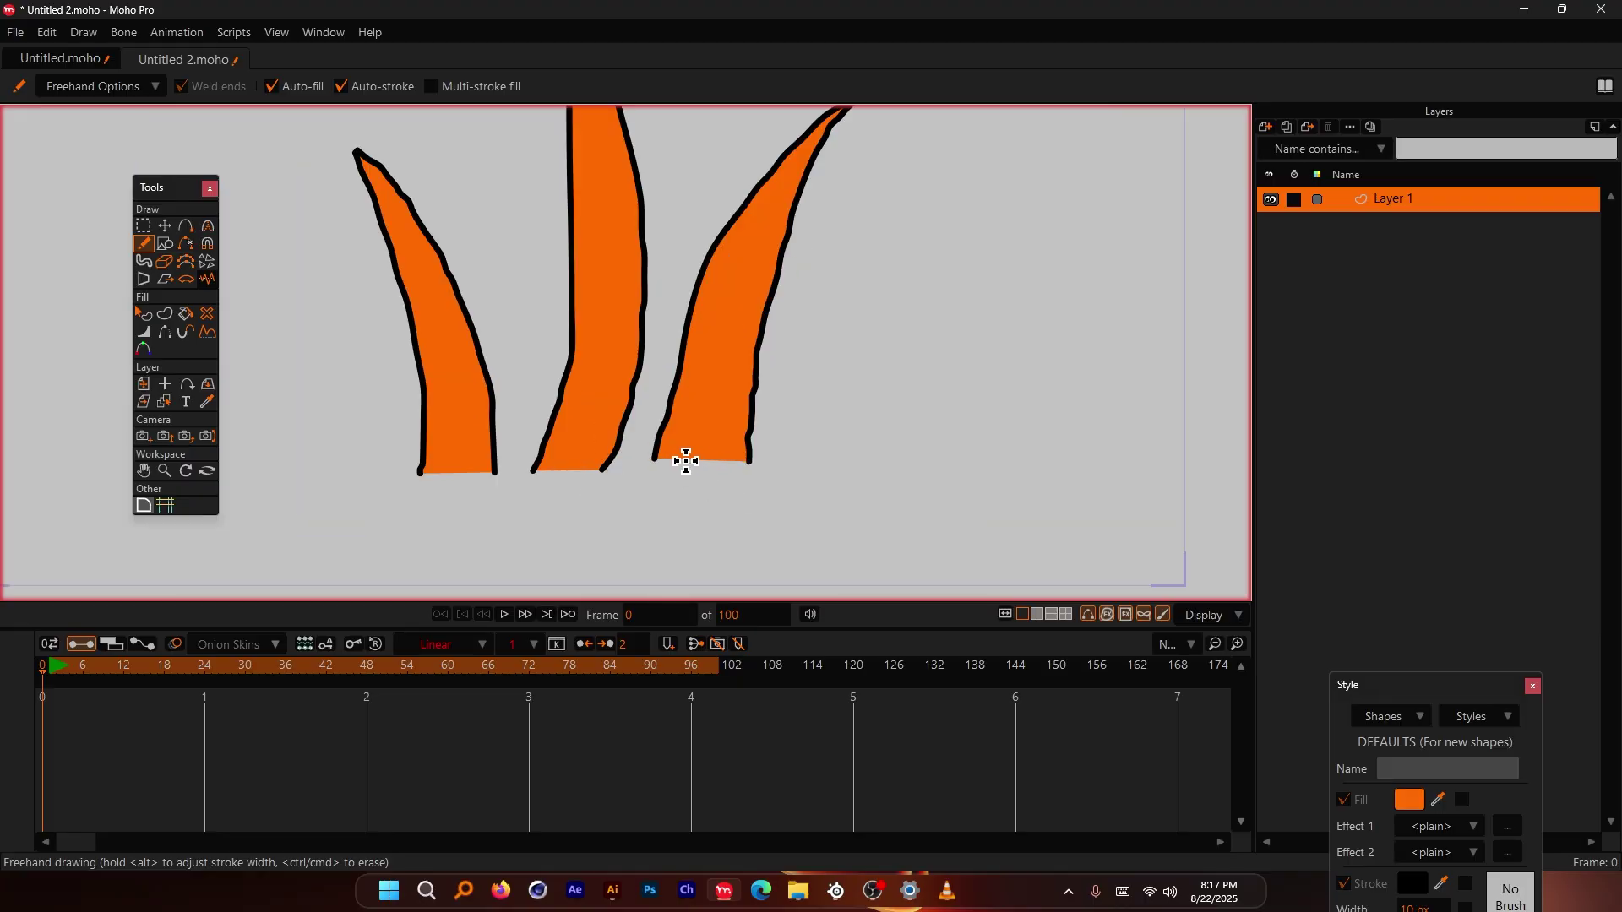
scroll(654, 333, "down", 2)
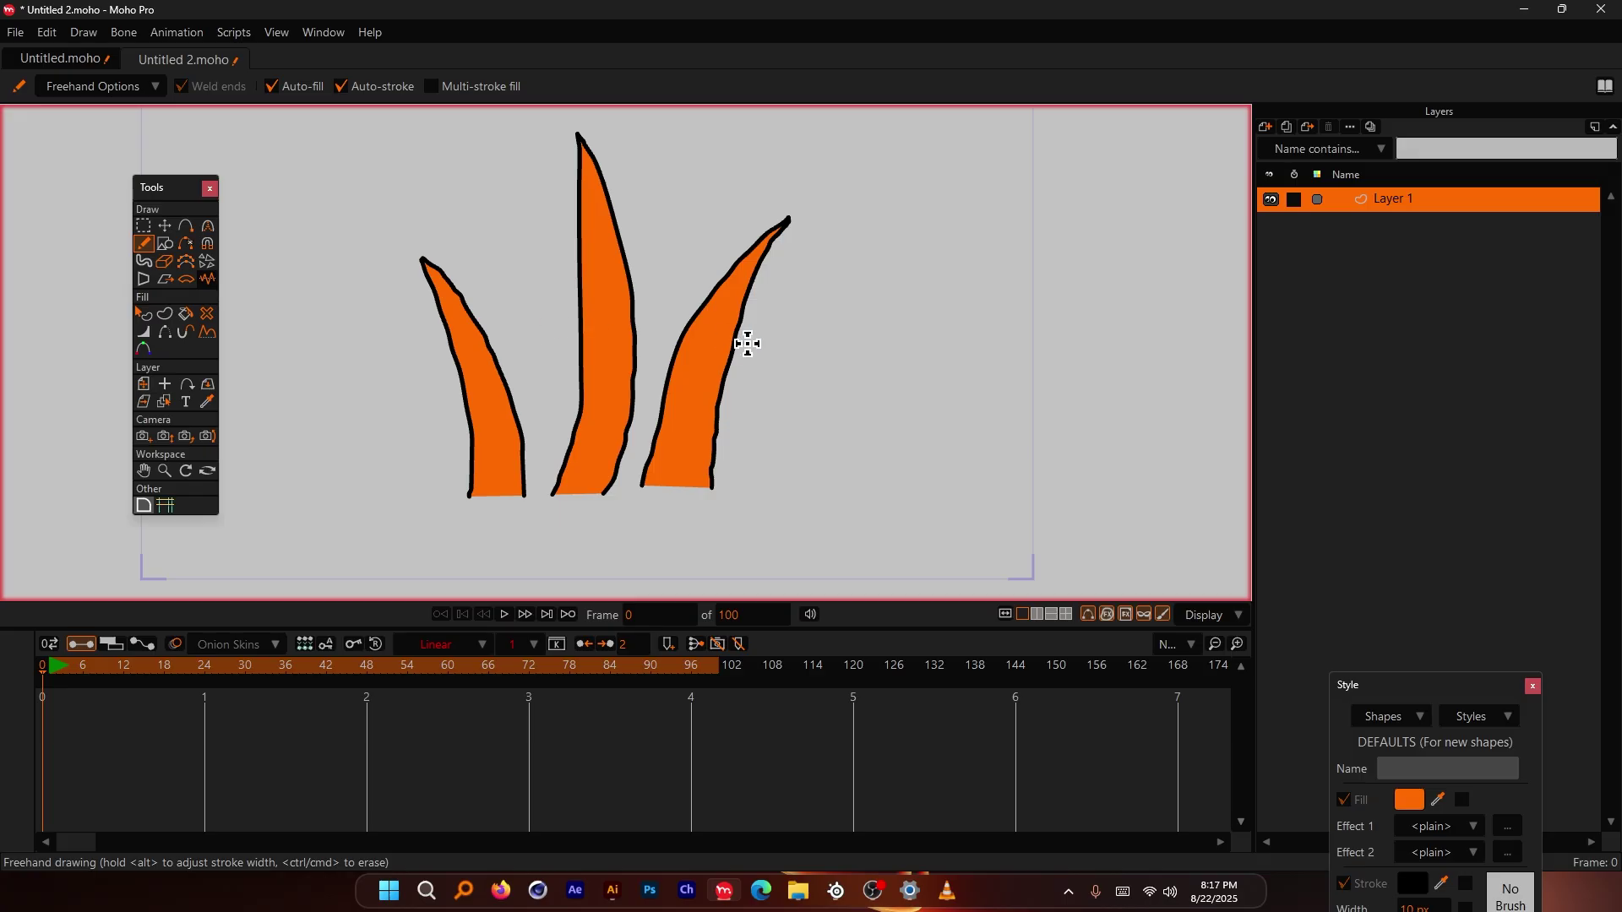
Step: Cut the middle blade from Layer 1 and paste it onto a new vector layer above it
key("t")
double_click(616, 279)
key("Delete")
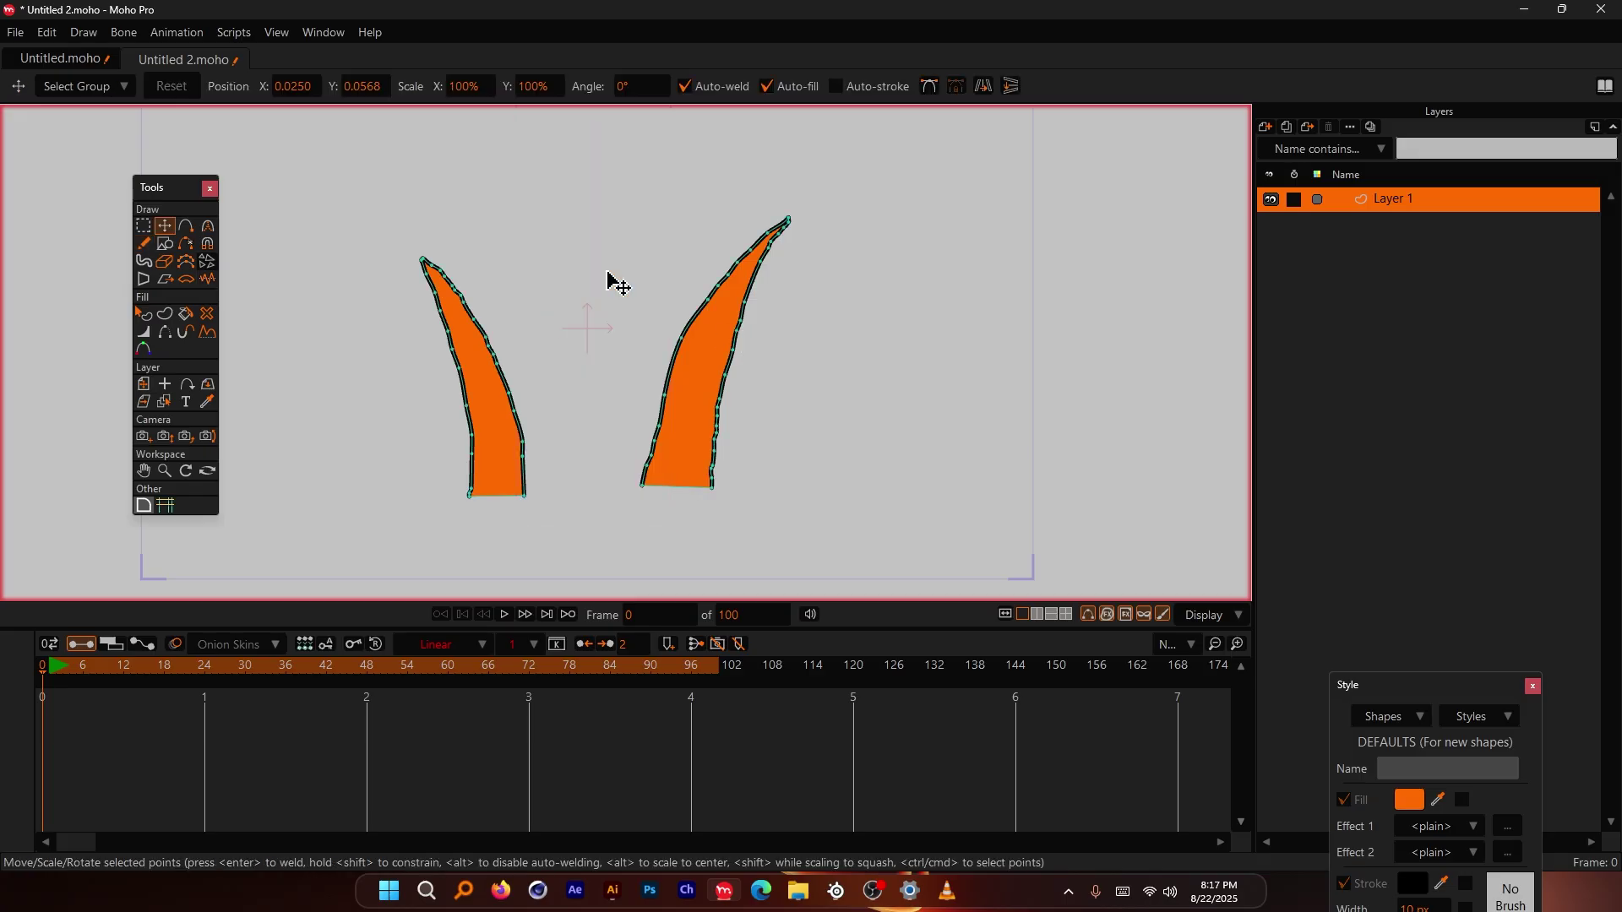
left_click(1265, 126)
left_click(1285, 148)
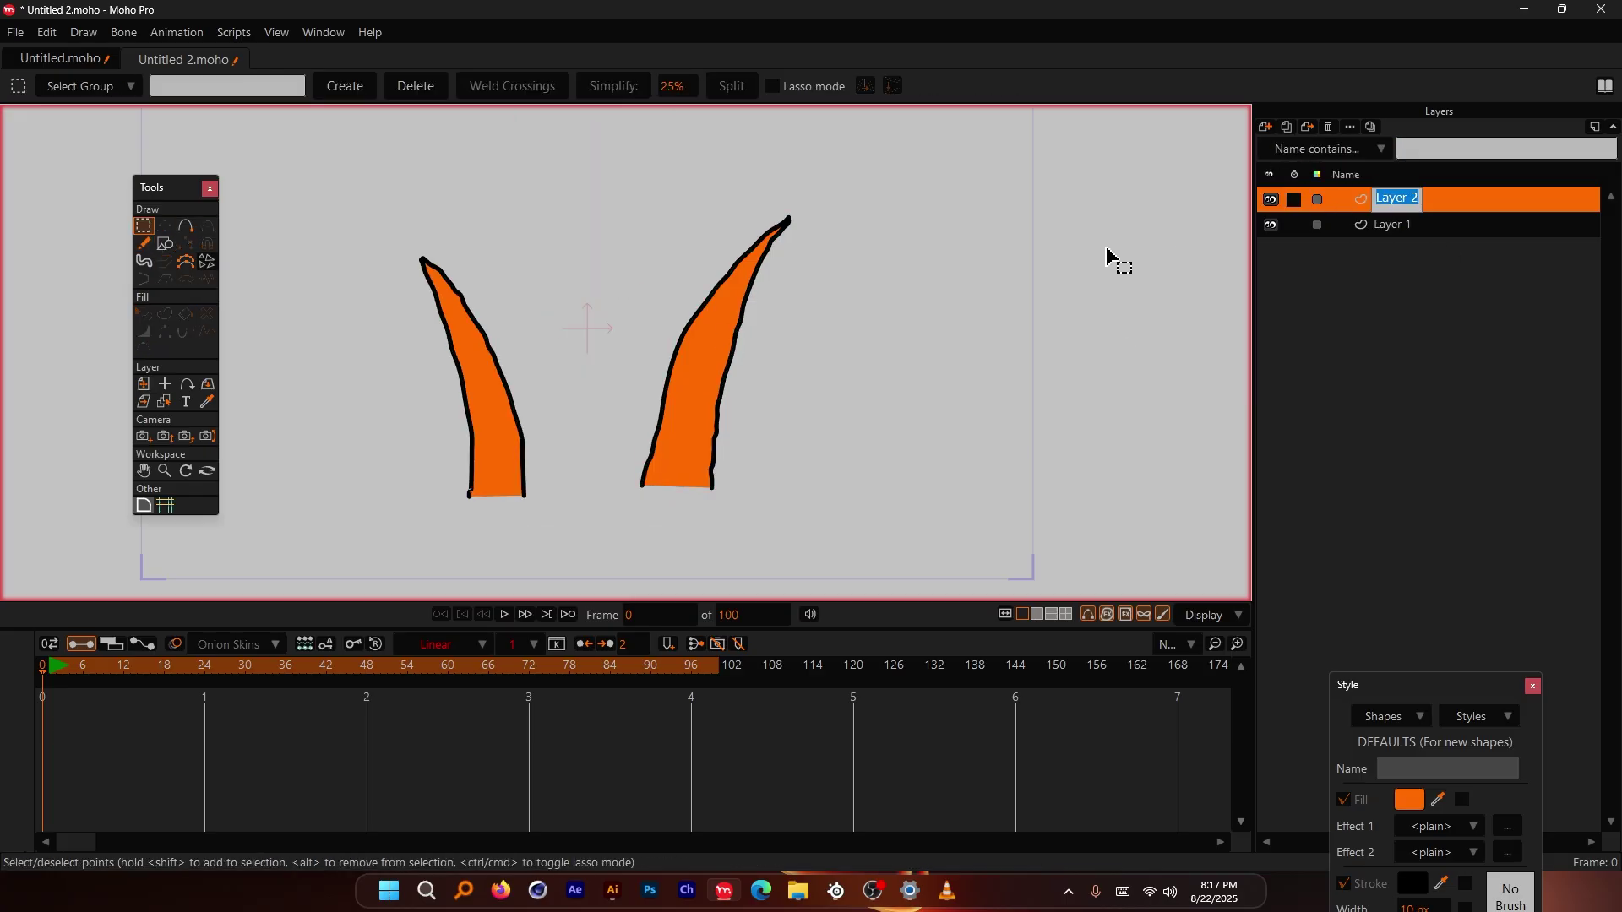
left_click(1387, 286)
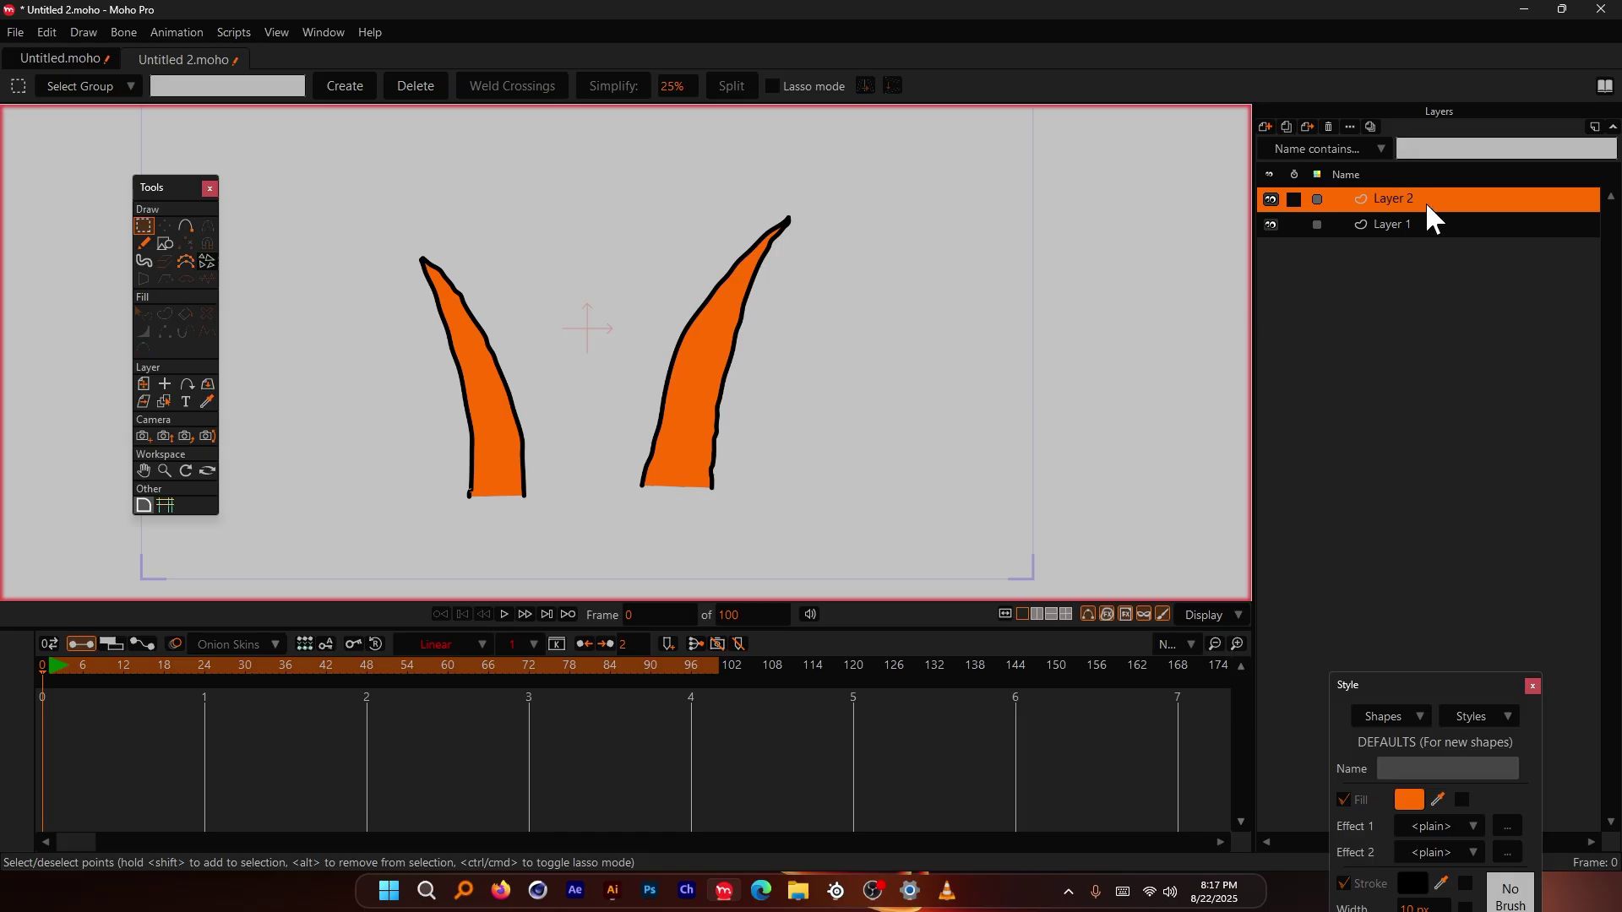
key("ctrl+v")
Step: Put the right blade on its own layer between the other two, and shift both outer blades inward to overlap the middle one
left_click(1351, 227)
left_click(714, 330)
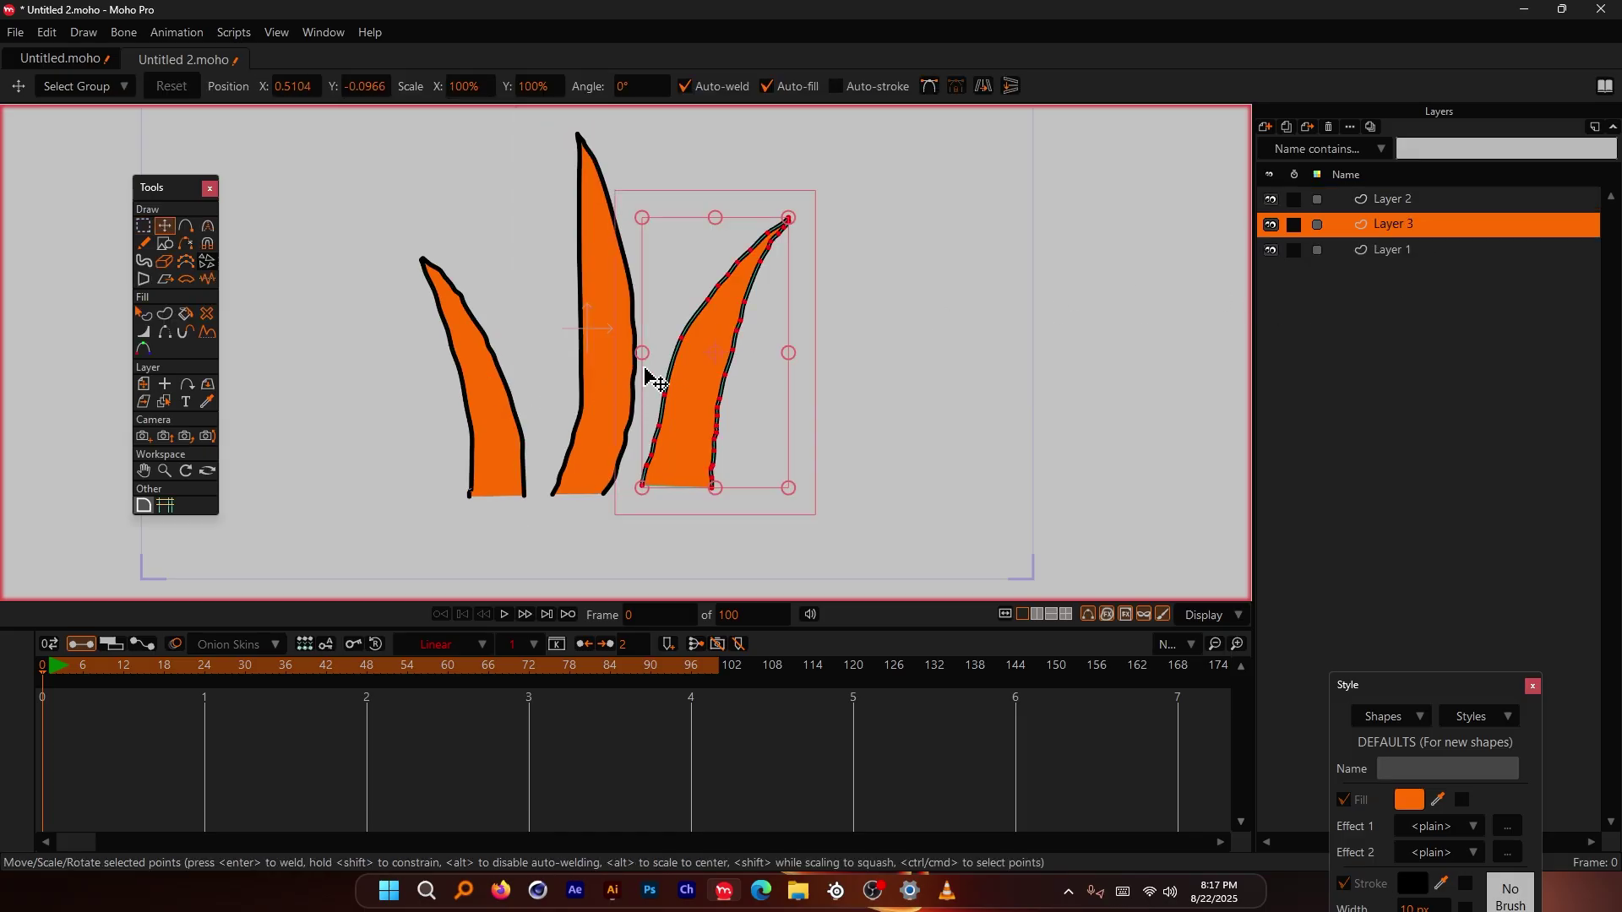
left_click_drag(680, 369, 635, 379)
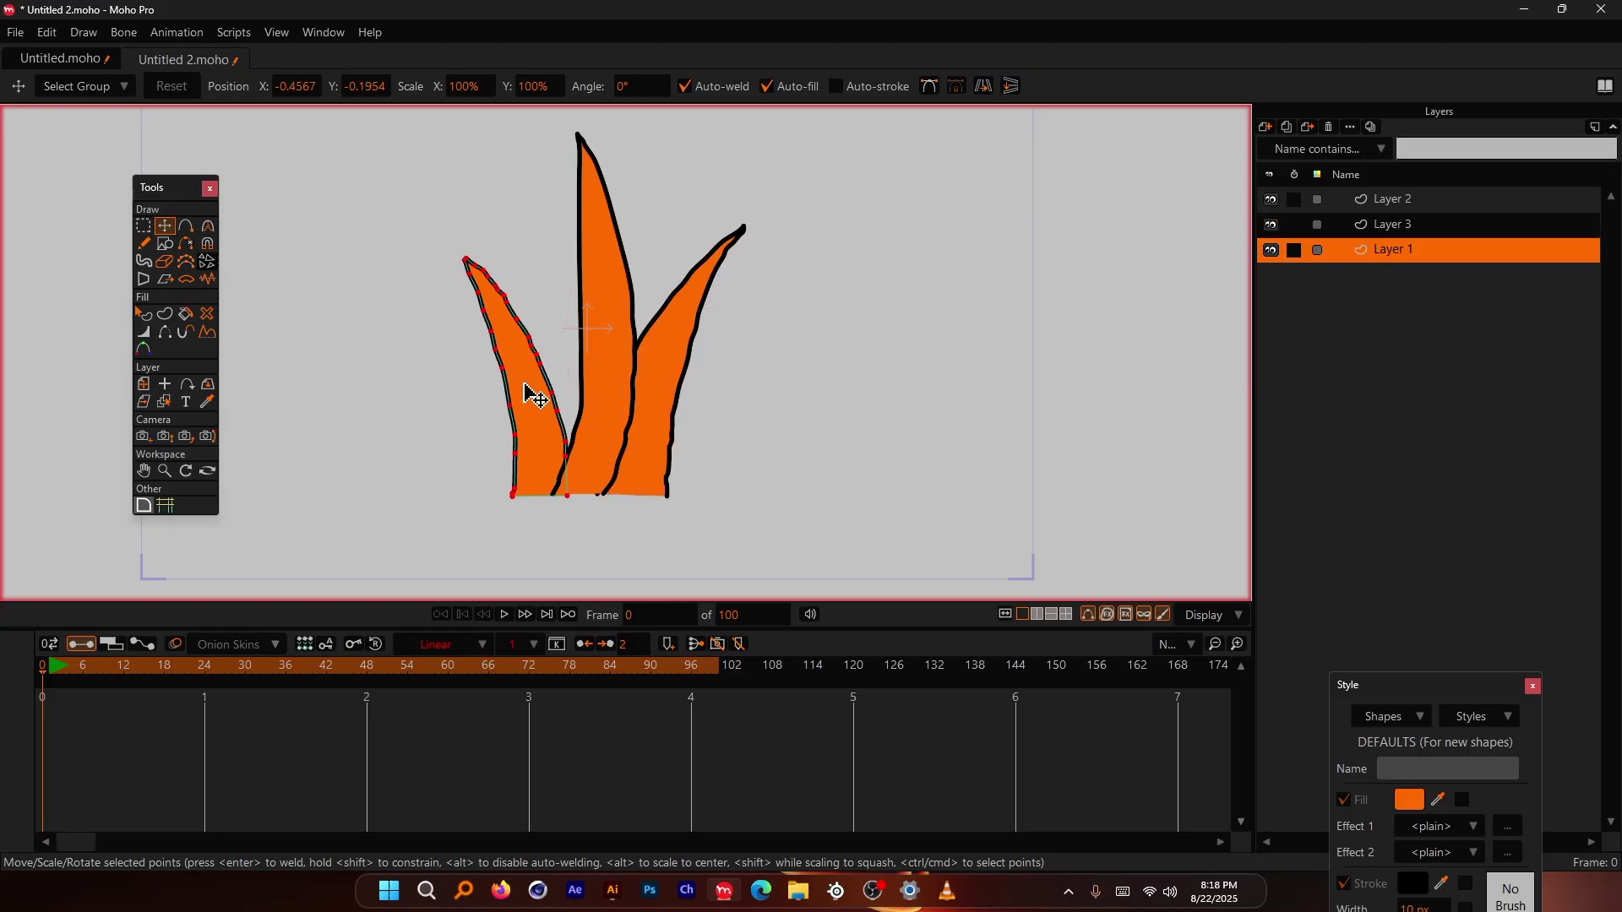
left_click_drag(525, 385, 548, 387)
scroll(639, 398, "down", 4)
scroll(644, 318, "up", 3)
scroll(622, 442, "down", 3)
scroll(569, 463, "up", 2)
Step: Create a bone layer and nest the three blade layers inside it
left_click(1392, 200)
left_click(1400, 216)
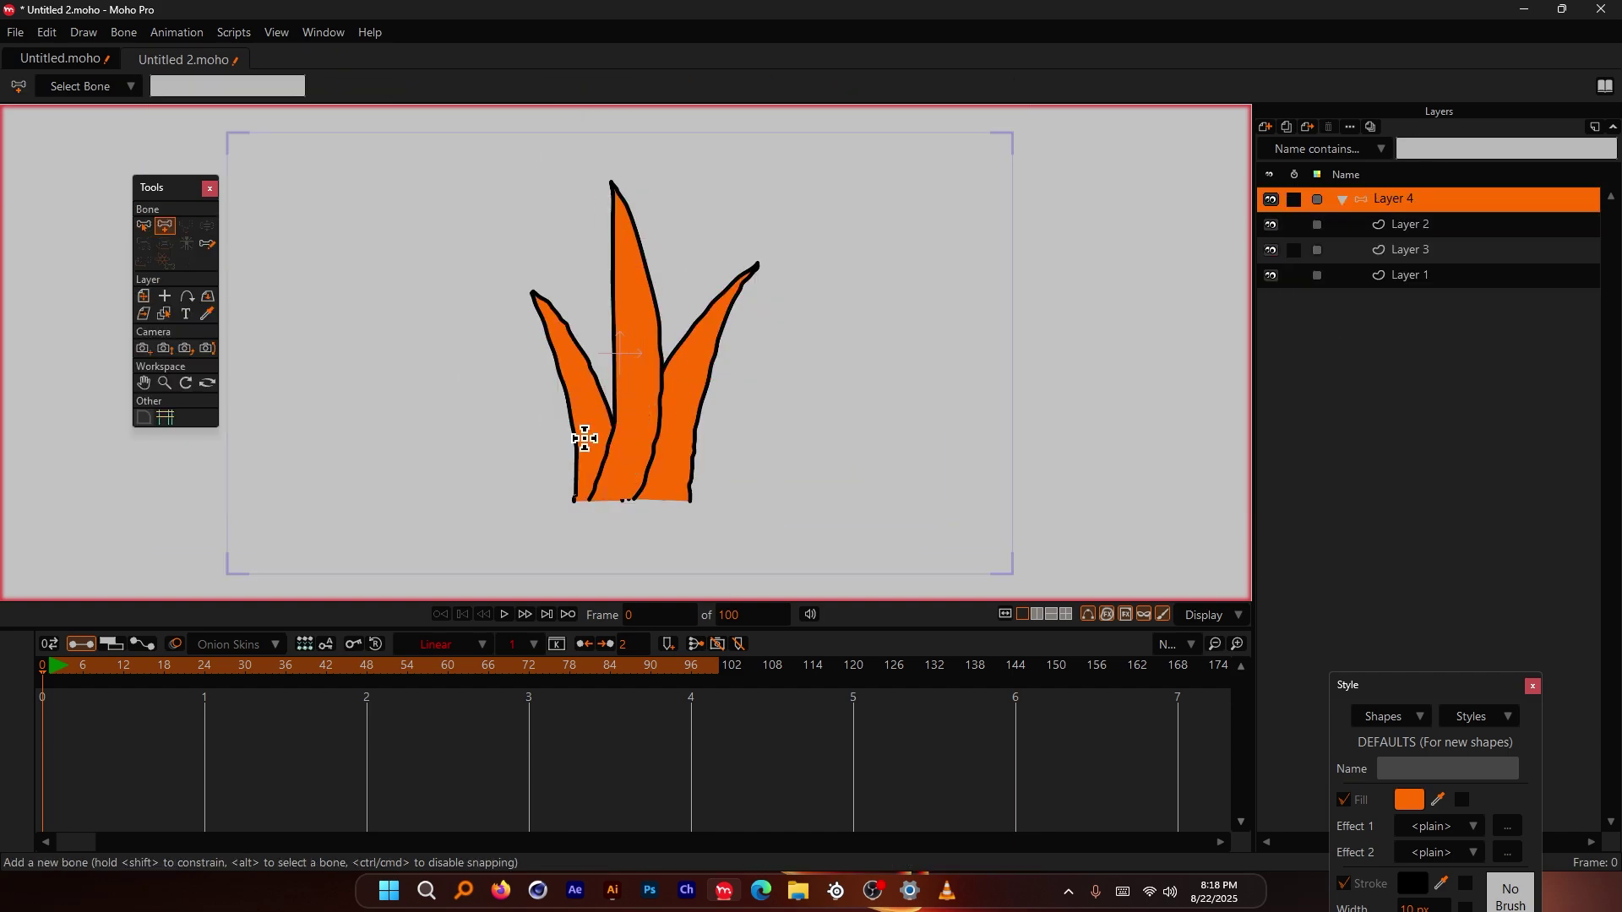
scroll(582, 436, "up", 2)
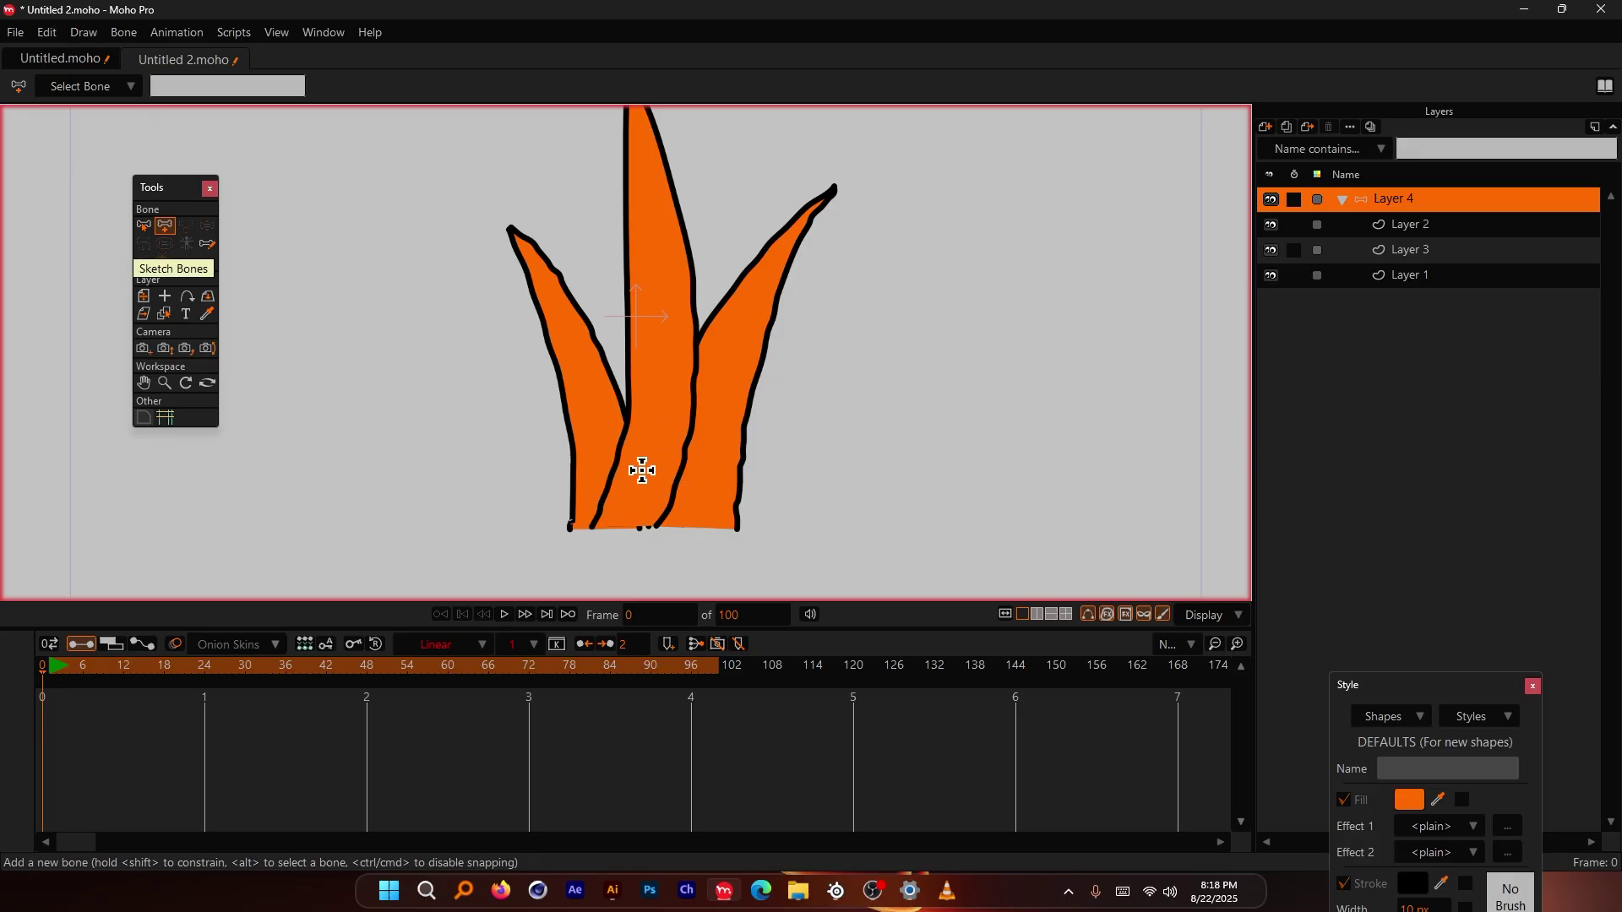
scroll(641, 471, "down", 2)
scroll(727, 456, "up", 2)
mouse_move(670, 527)
left_mouse_down()
mouse_move(717, 326)
mouse_move(707, 380)
mouse_move(787, 212)
left_mouse_up()
scroll(648, 520, "down", 2)
scroll(664, 499, "up", 2)
scroll(664, 499, "up", 1)
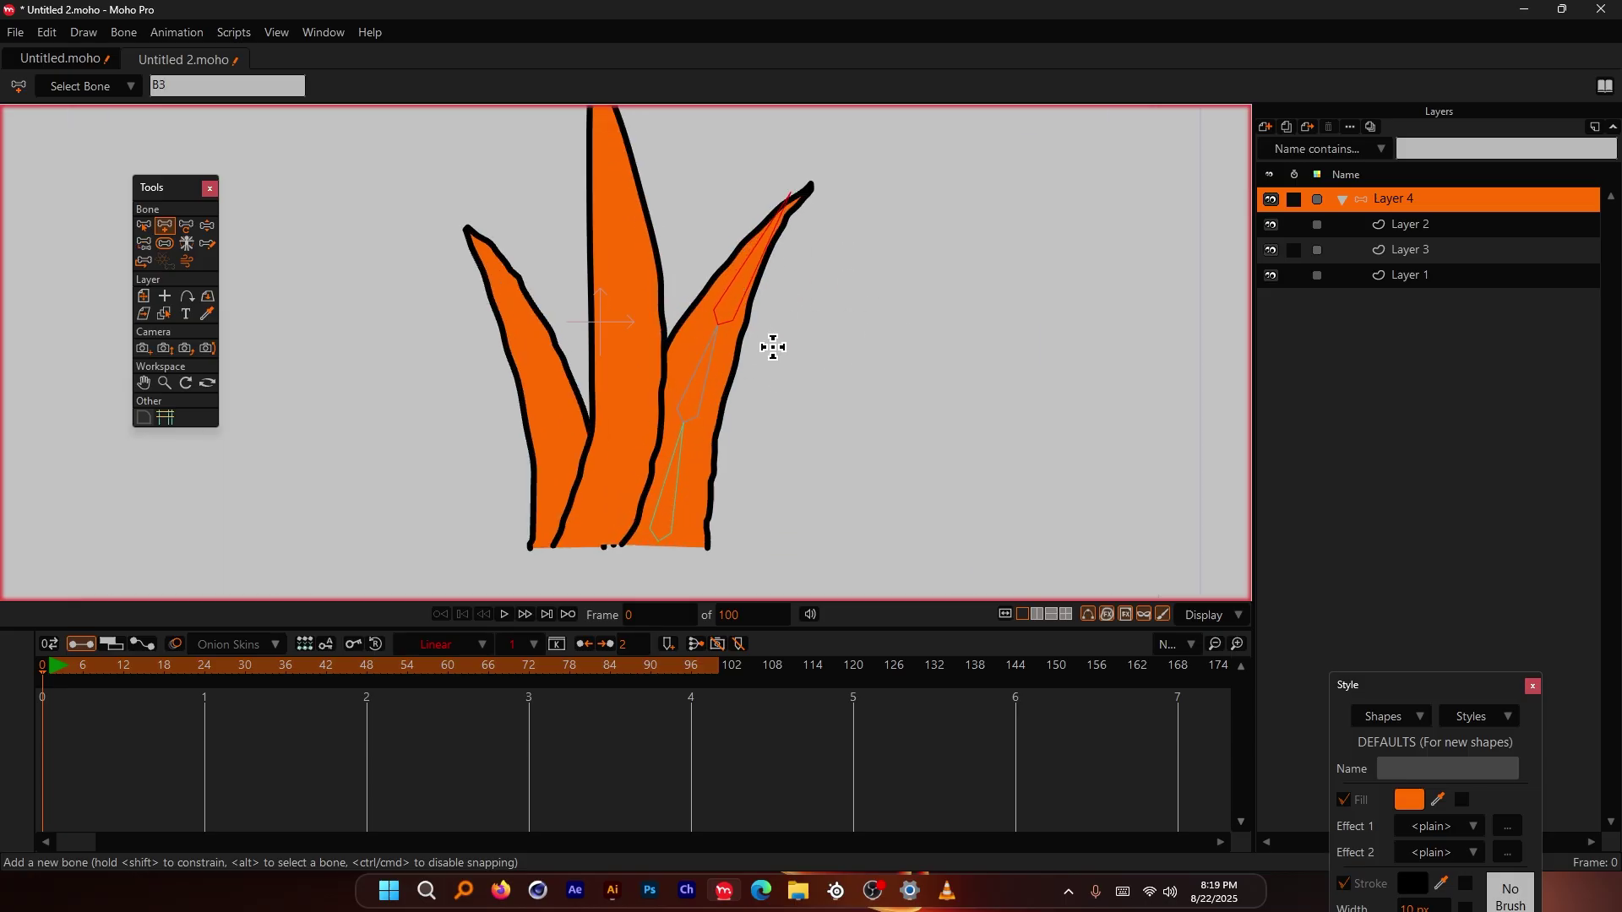
key("ctrl+z")
key("ctrl+z")
key("ctrl+z")
Step: Draw a separate chain of four bones from base to tip inside each of the three blades with the Add Bone tool
left_click_drag(664, 541, 676, 444)
left_click_drag(676, 444, 706, 349)
left_click_drag(705, 349, 808, 186)
scroll(807, 187, "down", 1)
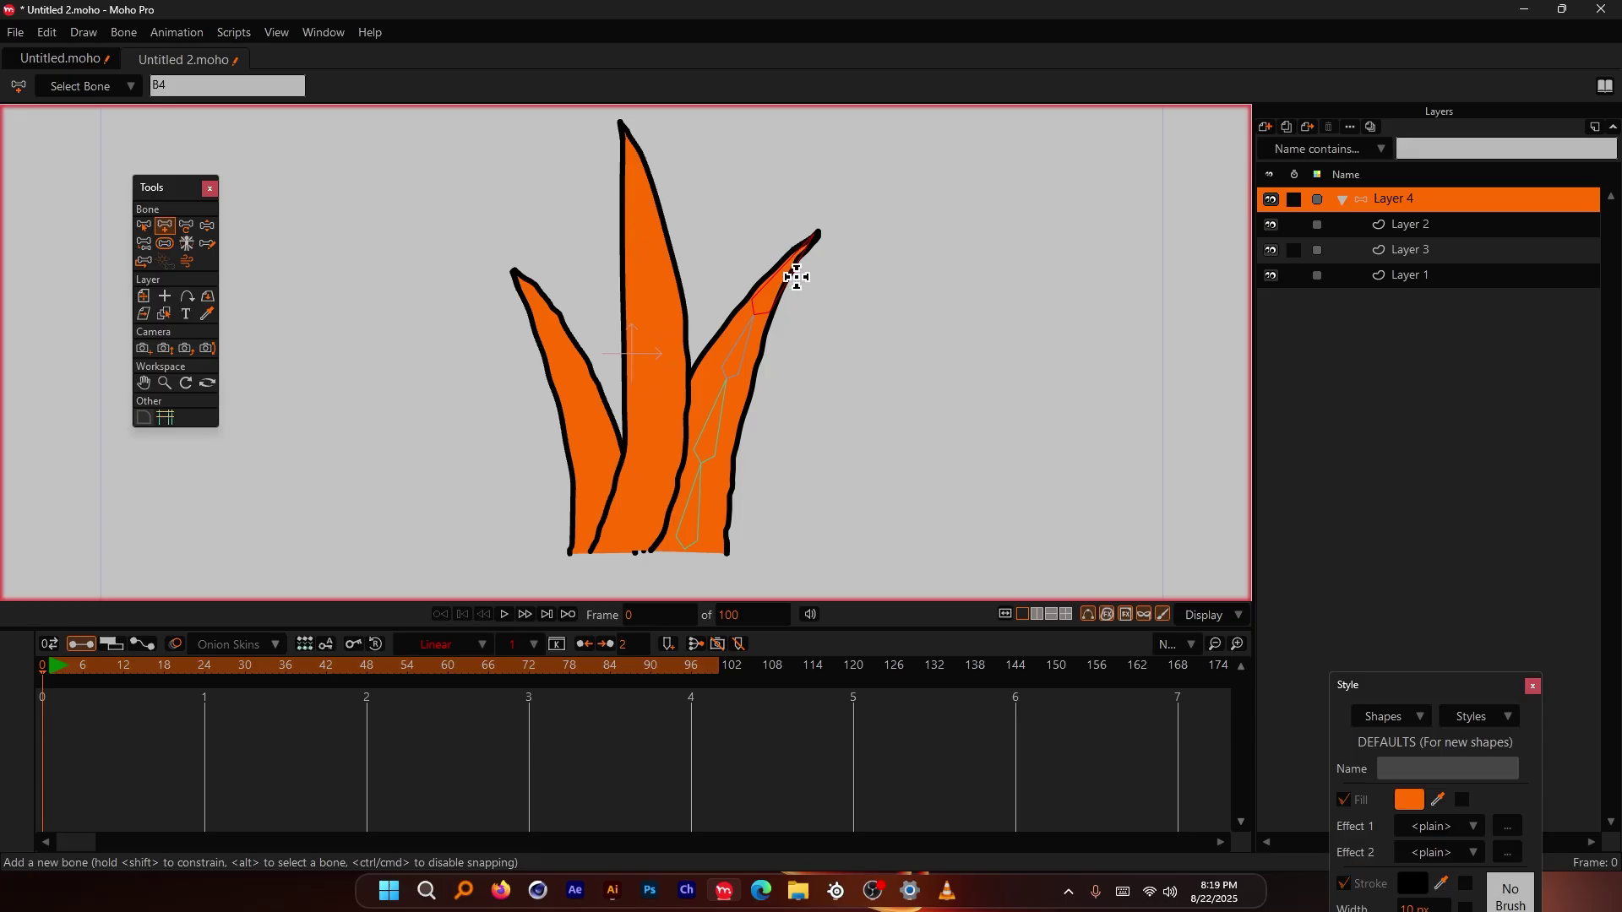
left_click(854, 409)
left_click_drag(628, 542, 653, 460)
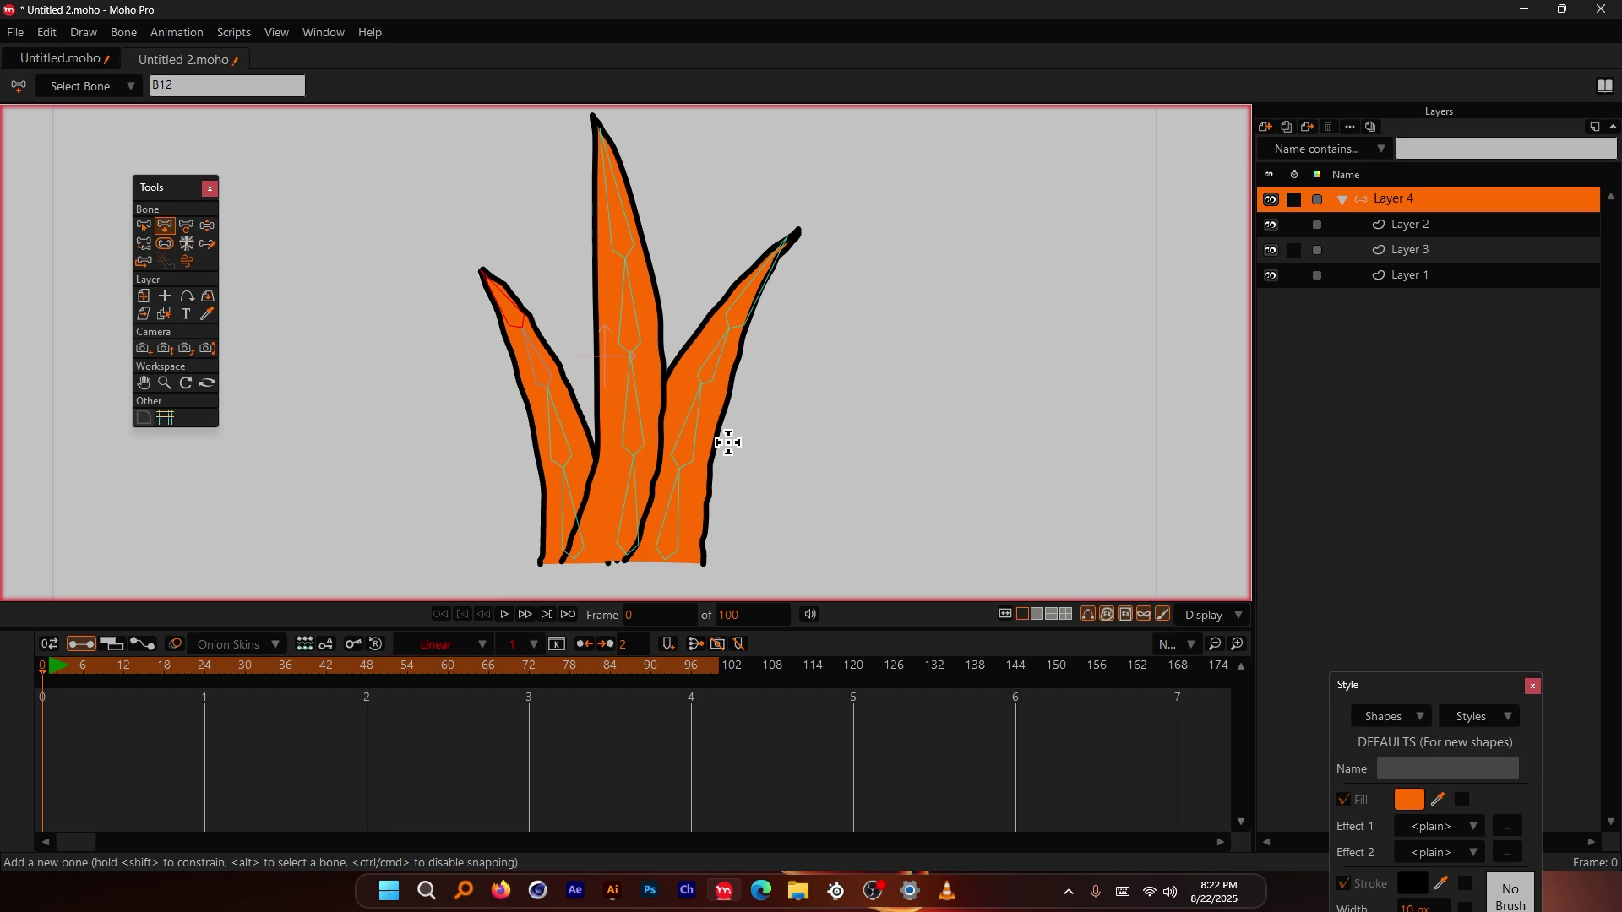
Step: Select all four bones of the right blade and link them to its vector layer, Layer 3
left_click(1402, 224)
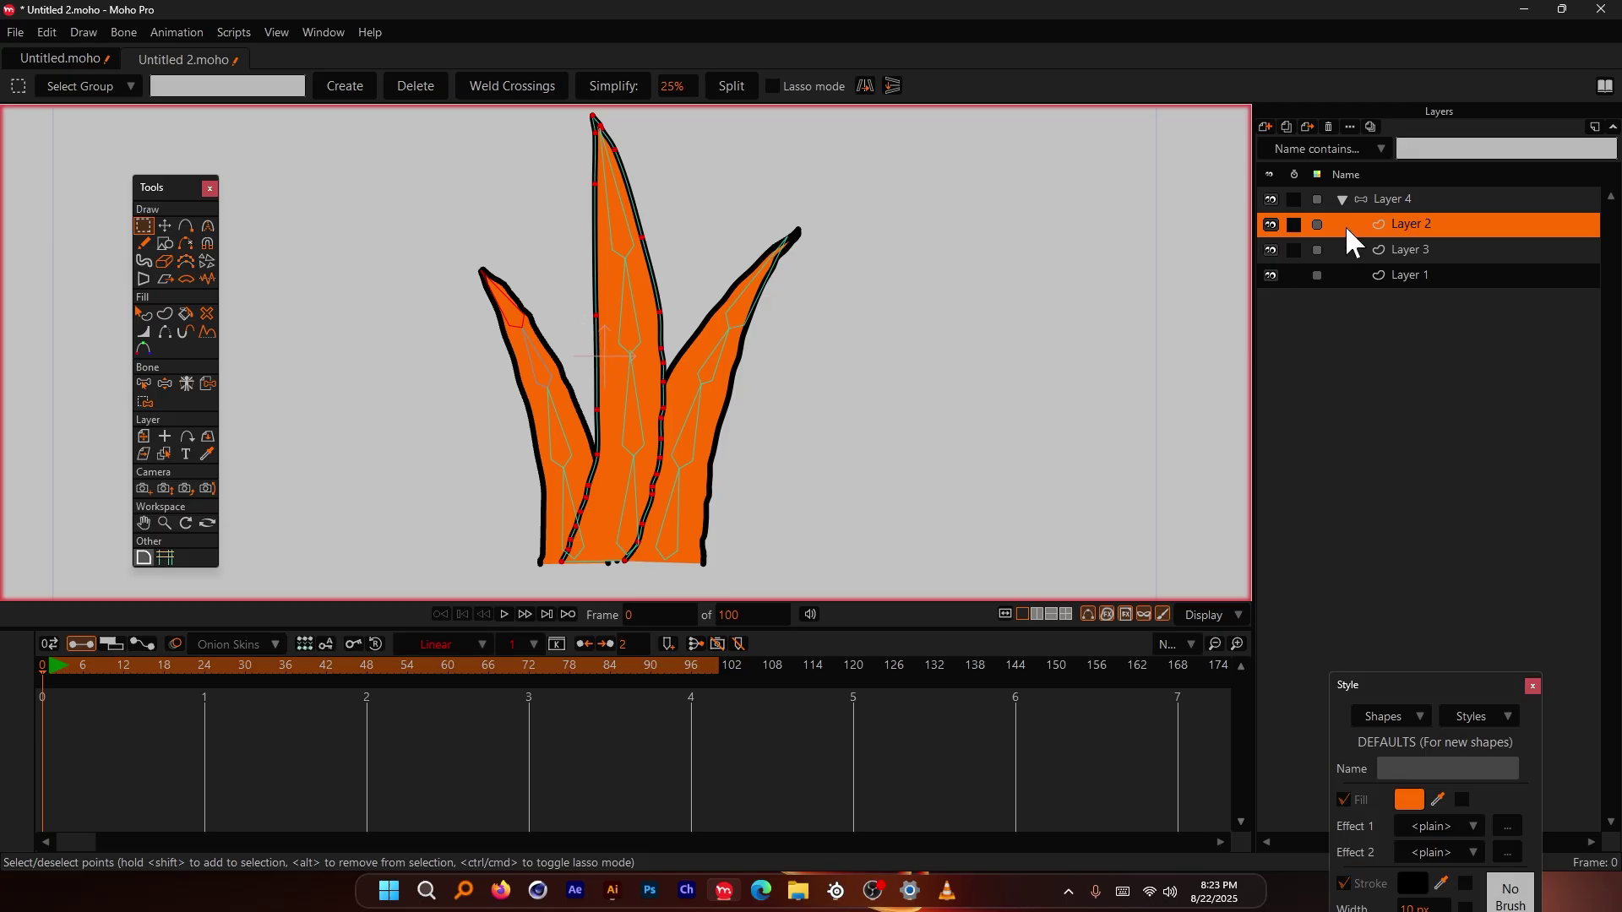
left_click(1403, 200)
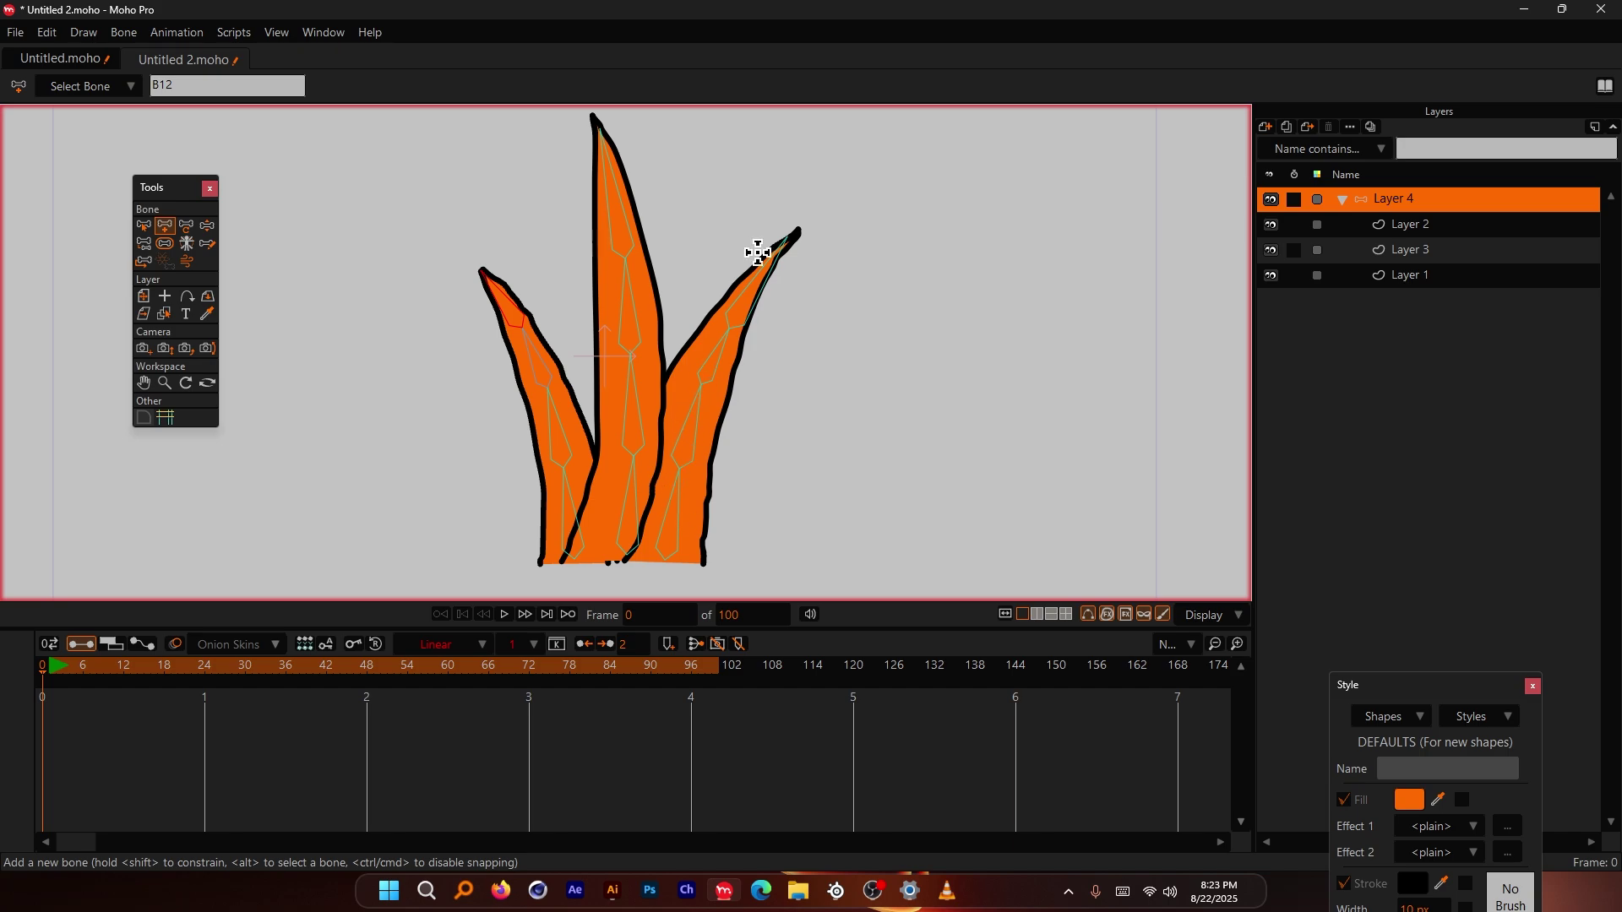
left_click(144, 225)
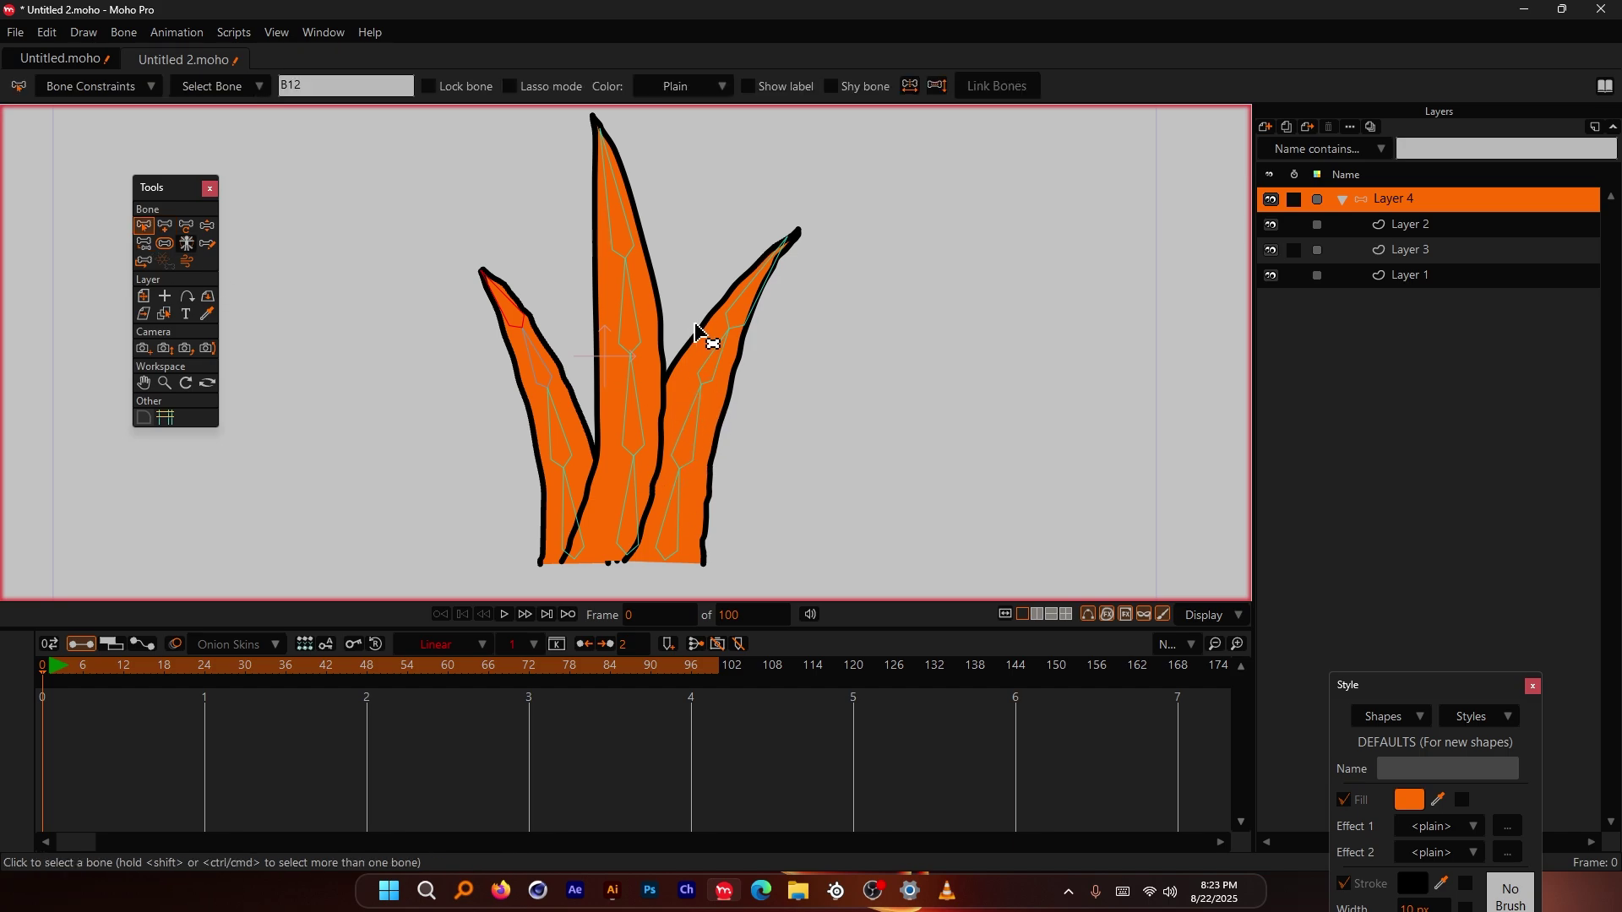
left_click_drag(881, 208, 675, 539)
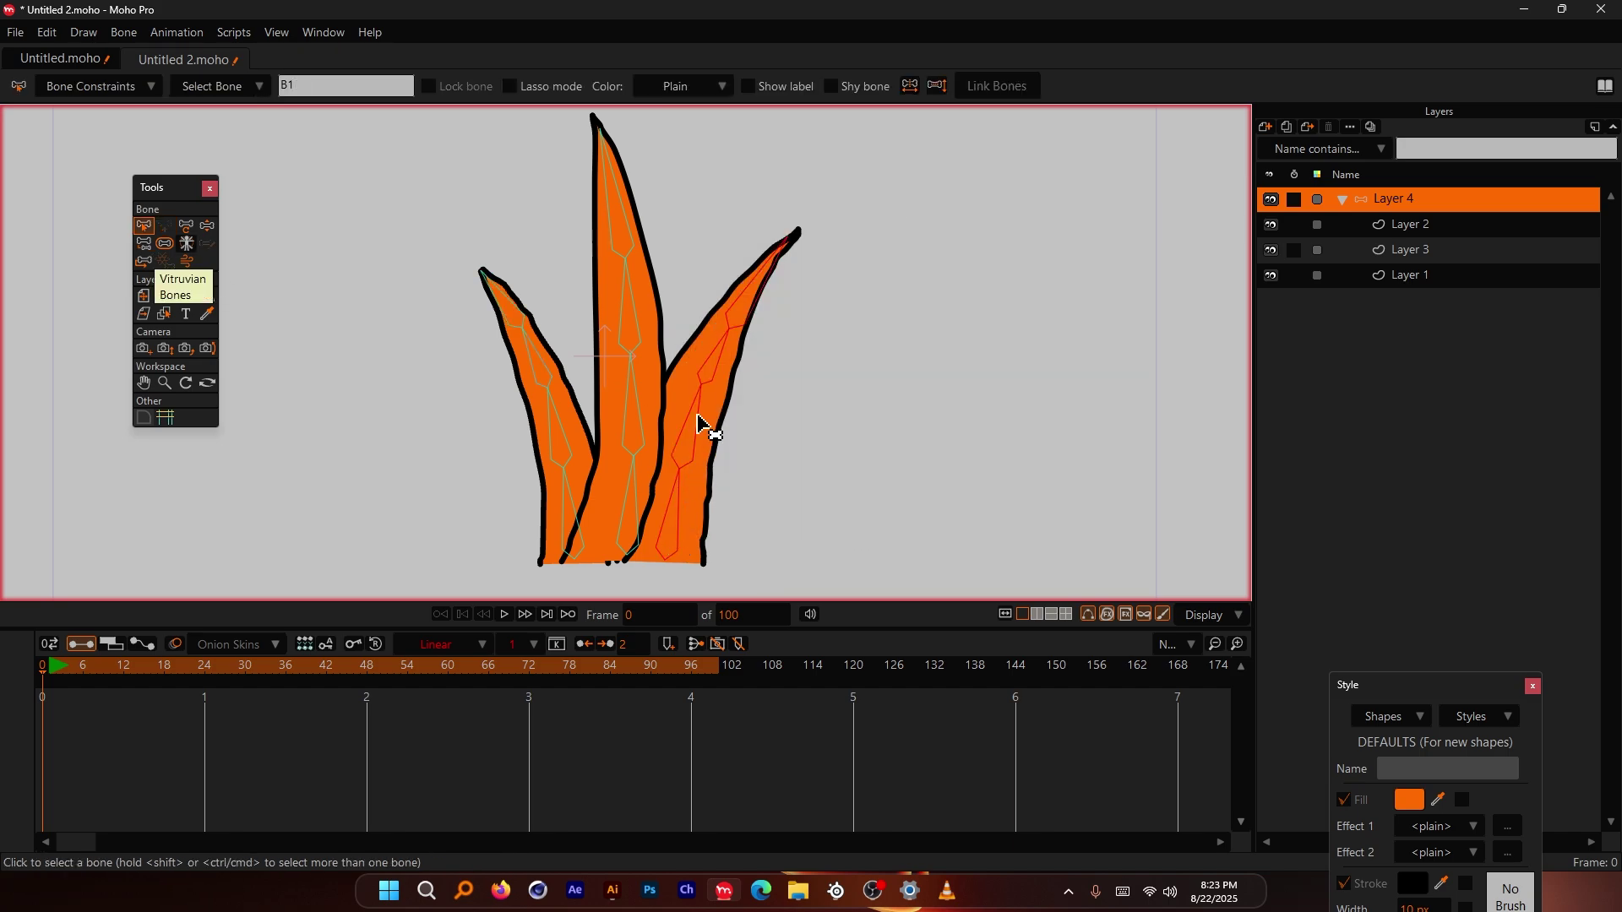
right_click(683, 366, "alt")
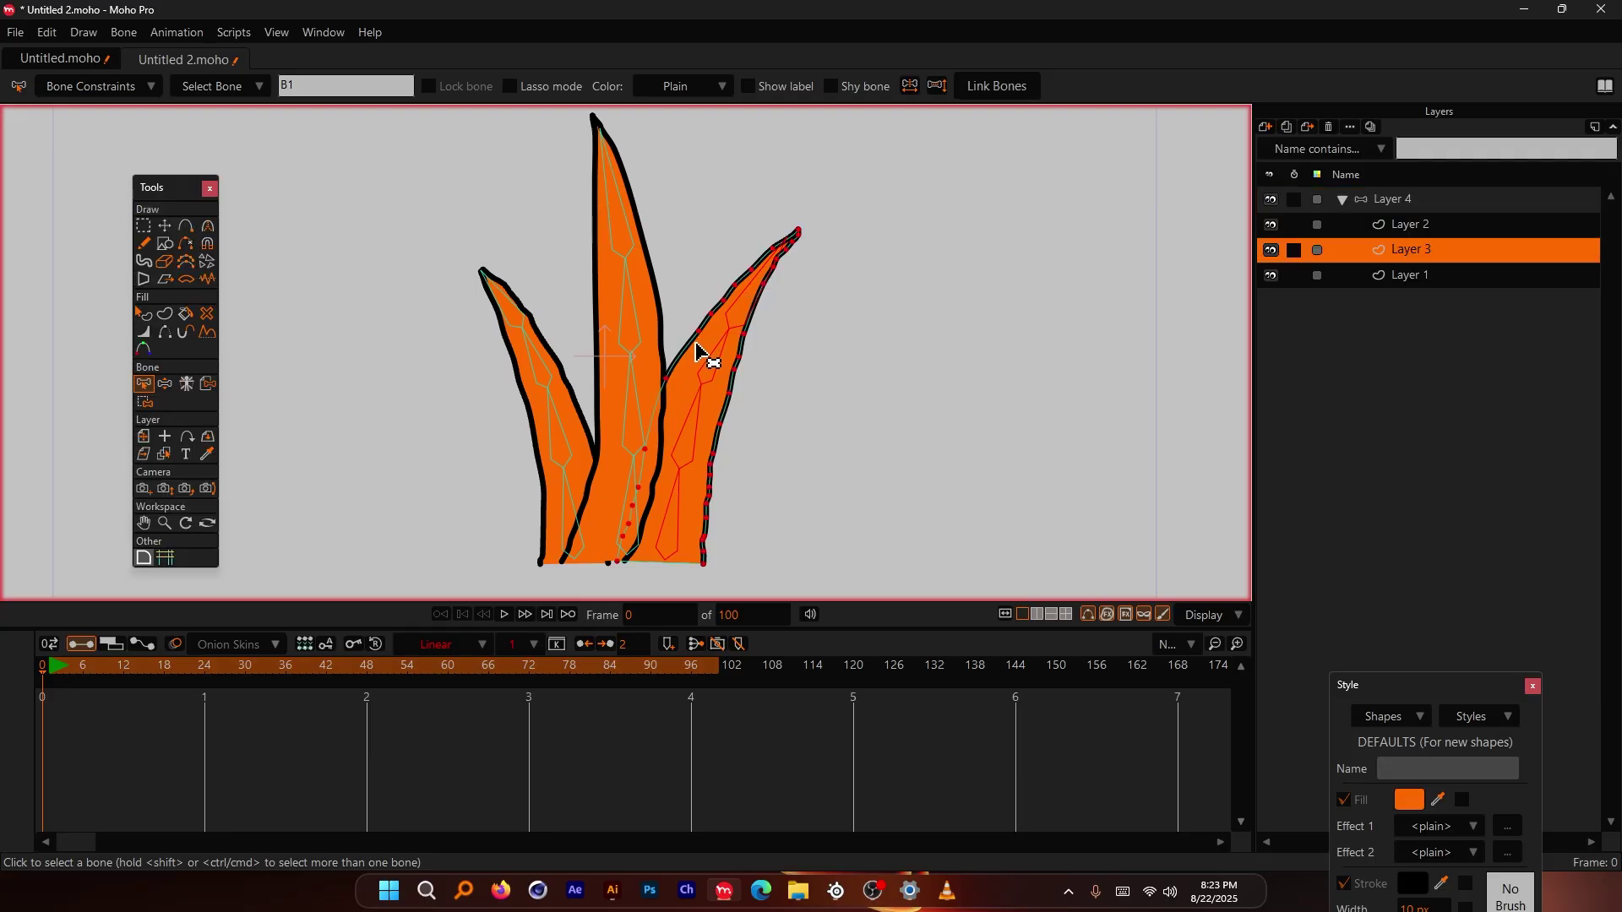
left_click(997, 88)
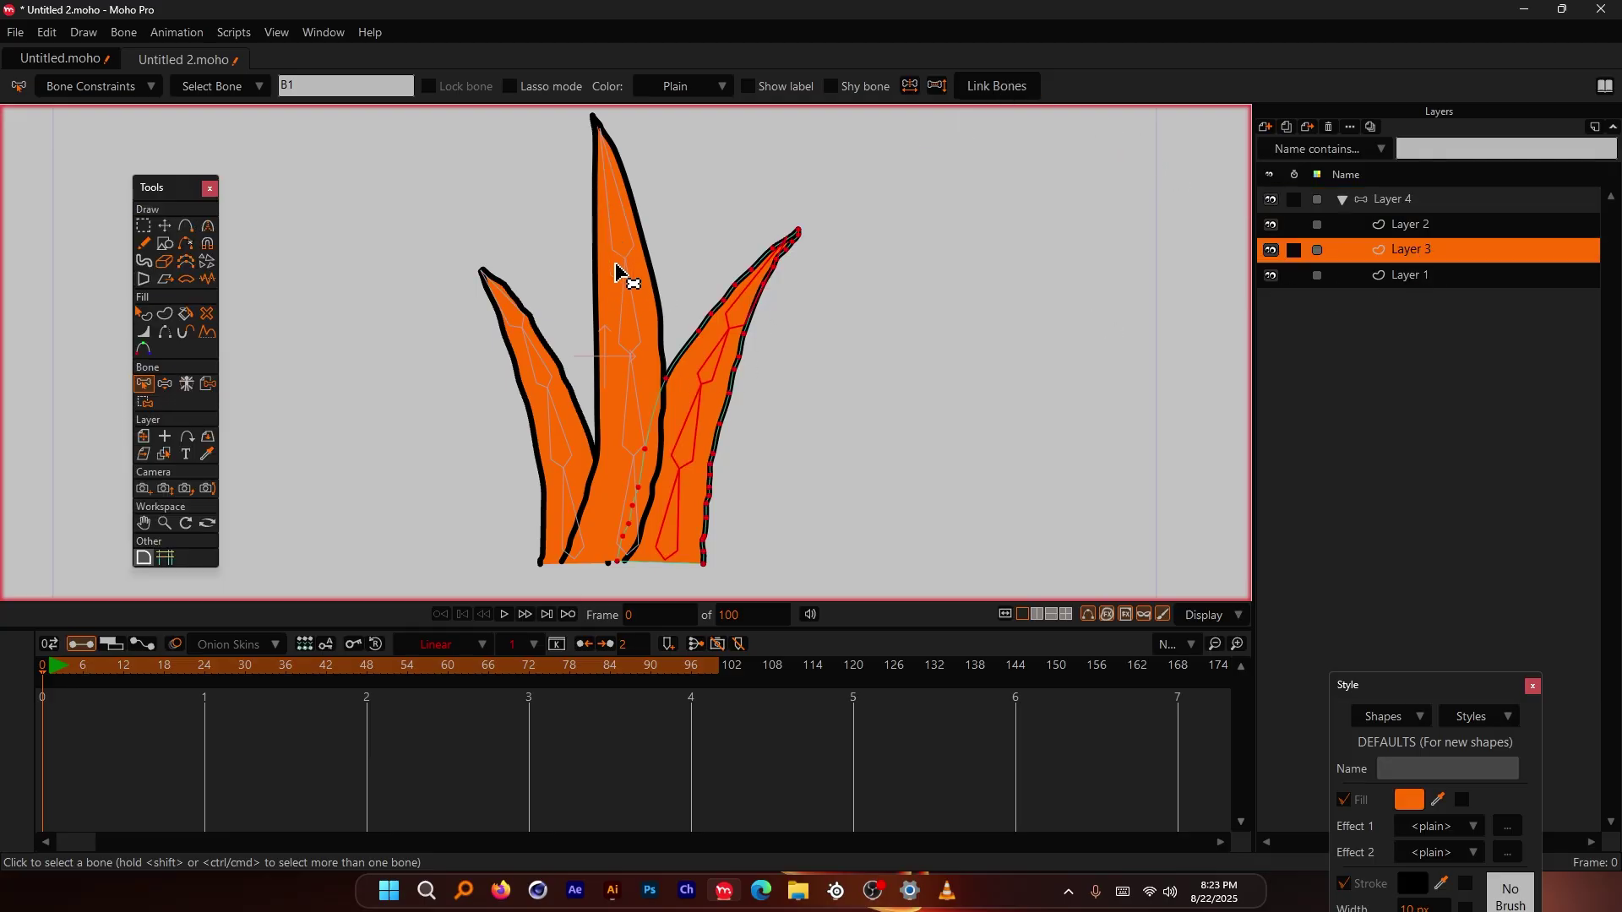
Step: Link the middle blade's bone chain to Layer 2 and the left blade's bone chain to Layer 1
left_click(641, 174, "ctrl+alt")
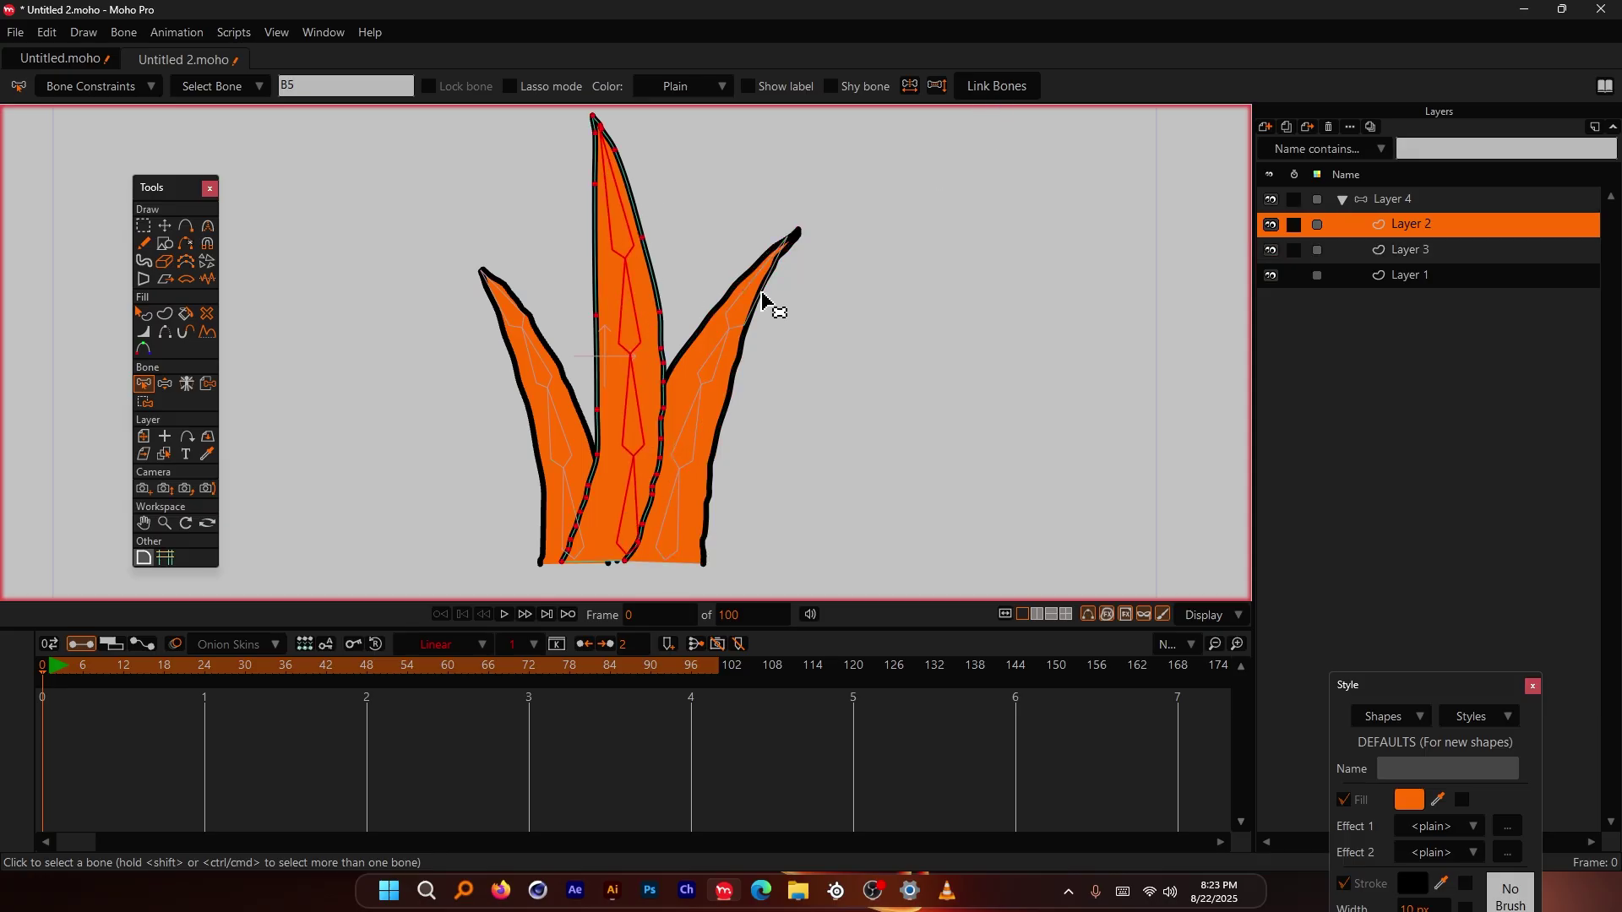
left_click(525, 313, "ctrl+alt")
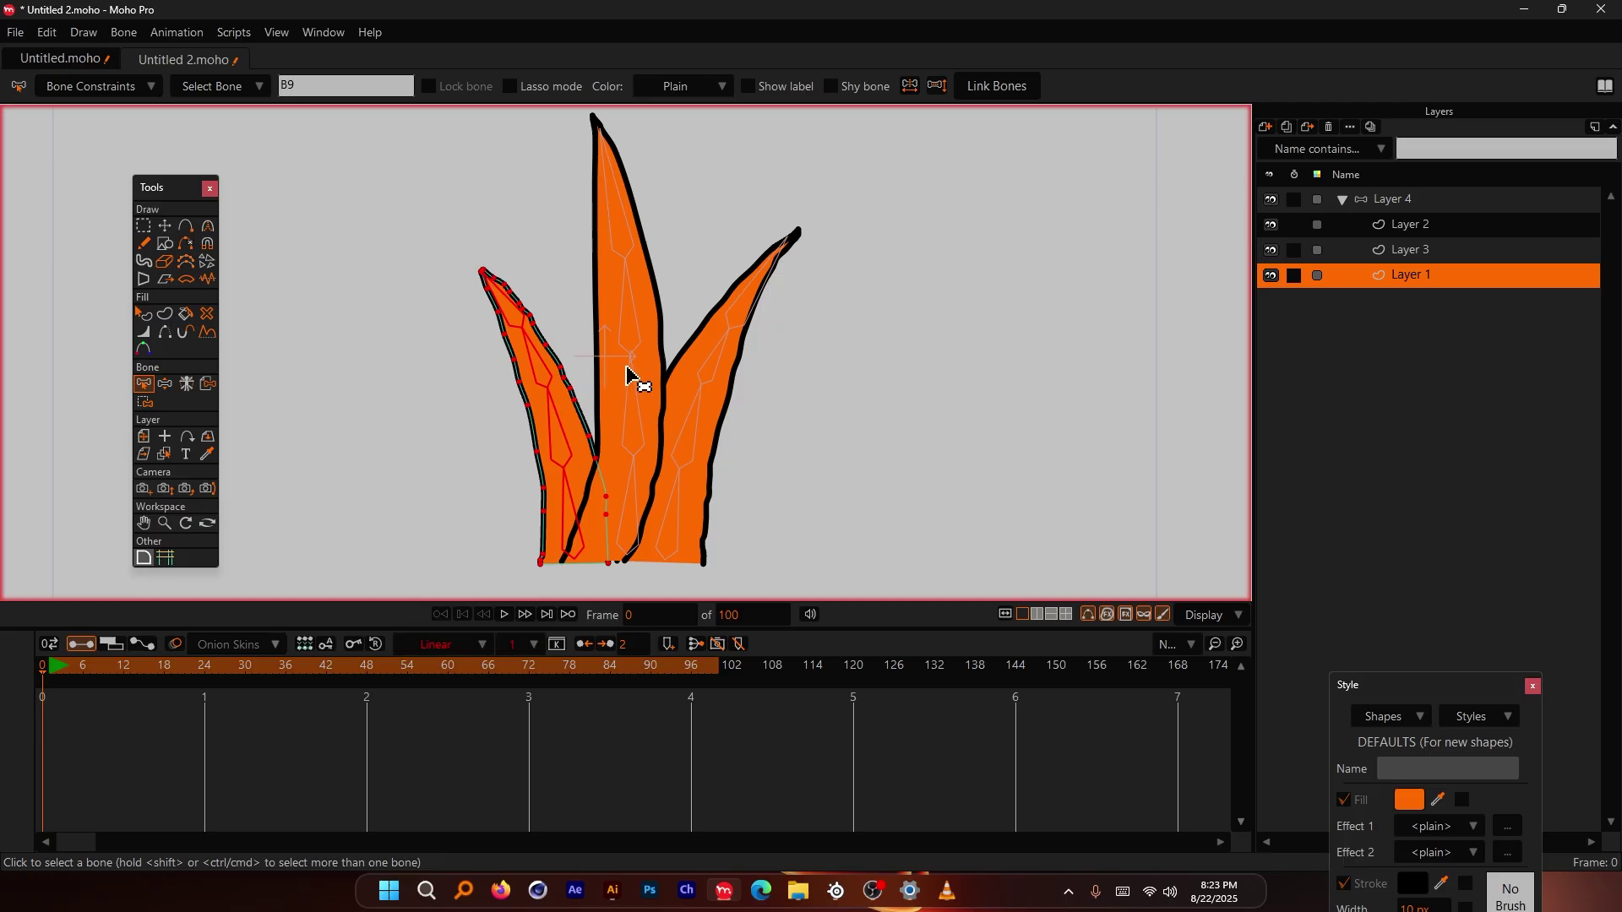
Step: Enable angle bone dynamics on the middle blade's tip bone with torque 0, spring 1 and wind turned on
scroll(638, 371, "down", 1)
scroll(641, 304, "up", 1)
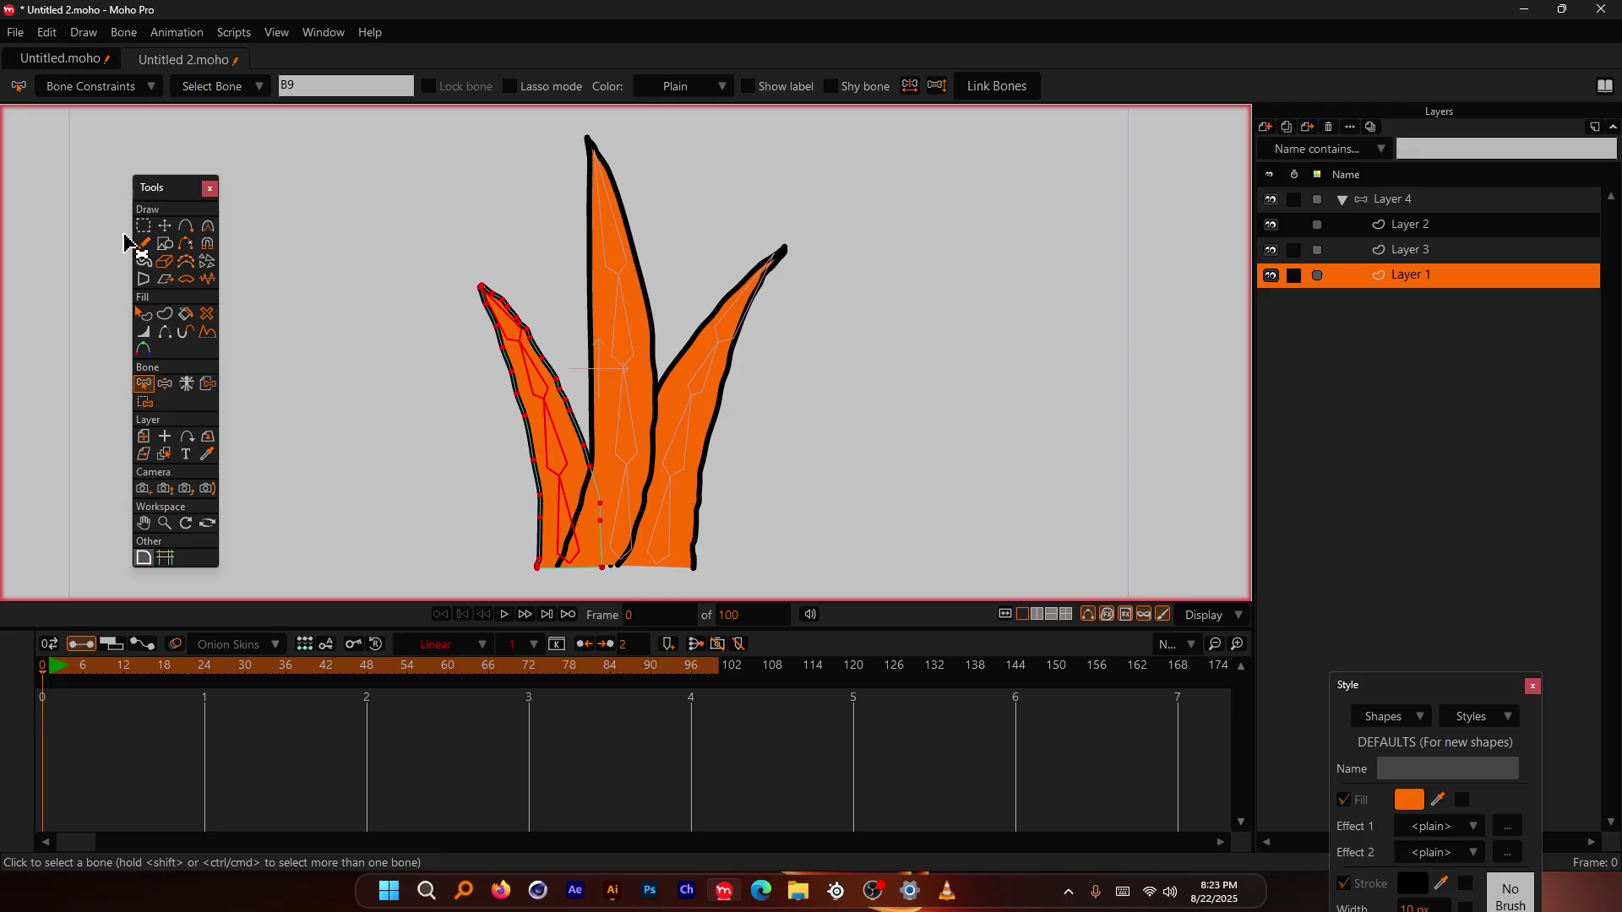
left_click(1386, 202)
left_click_drag(443, 158, 861, 553)
left_click_drag(567, 206, 605, 219)
left_click(608, 232)
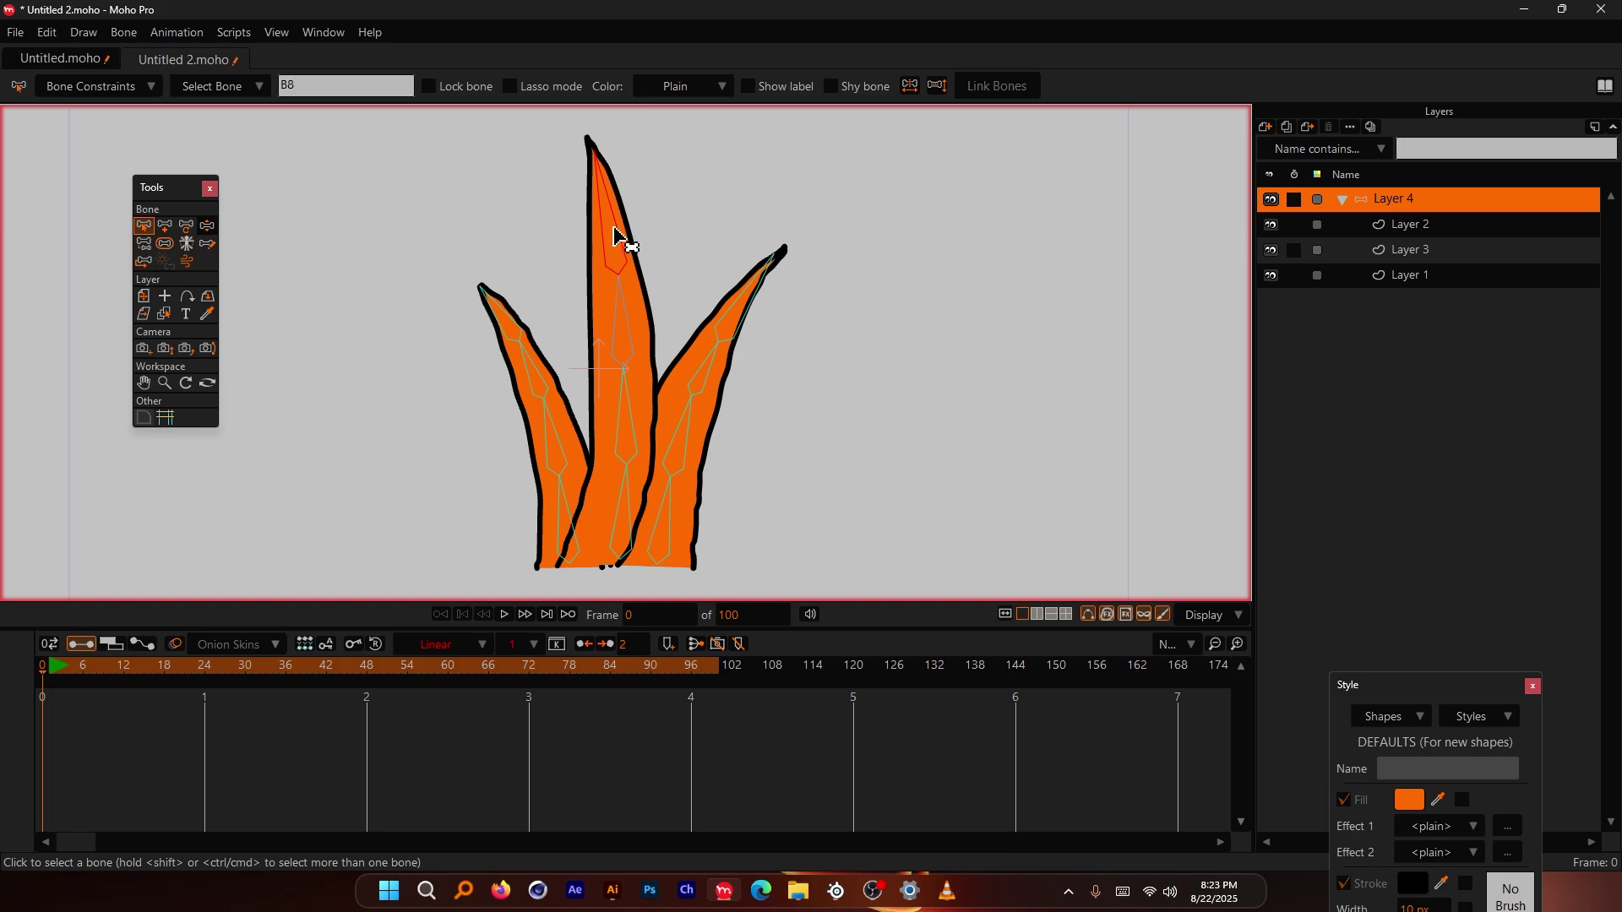
left_click(92, 87)
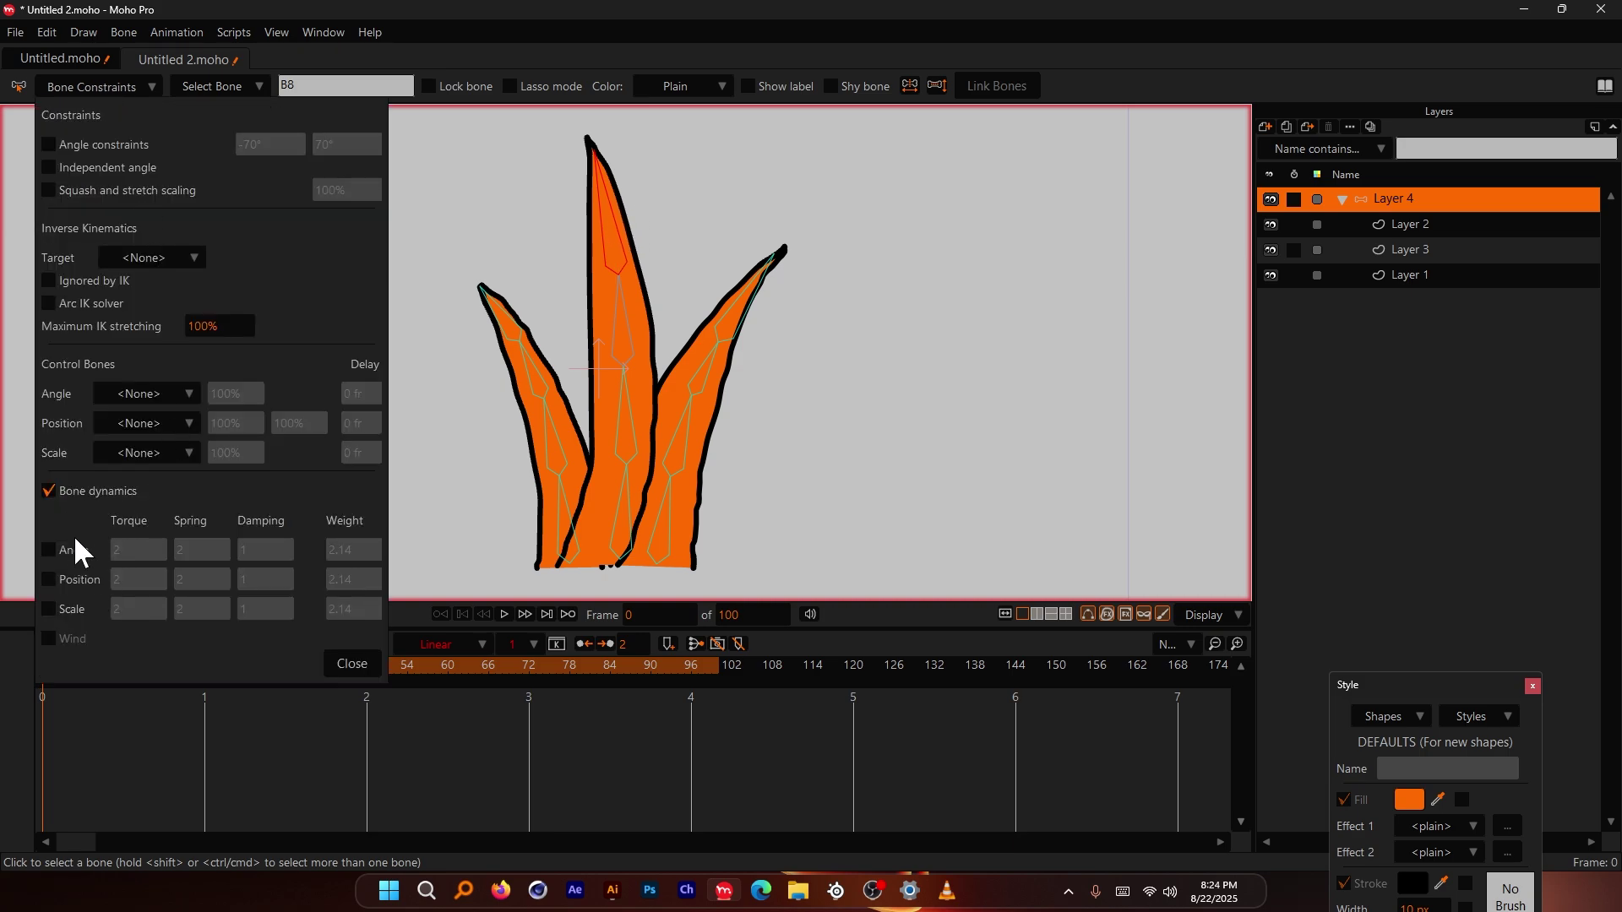
left_click(49, 550)
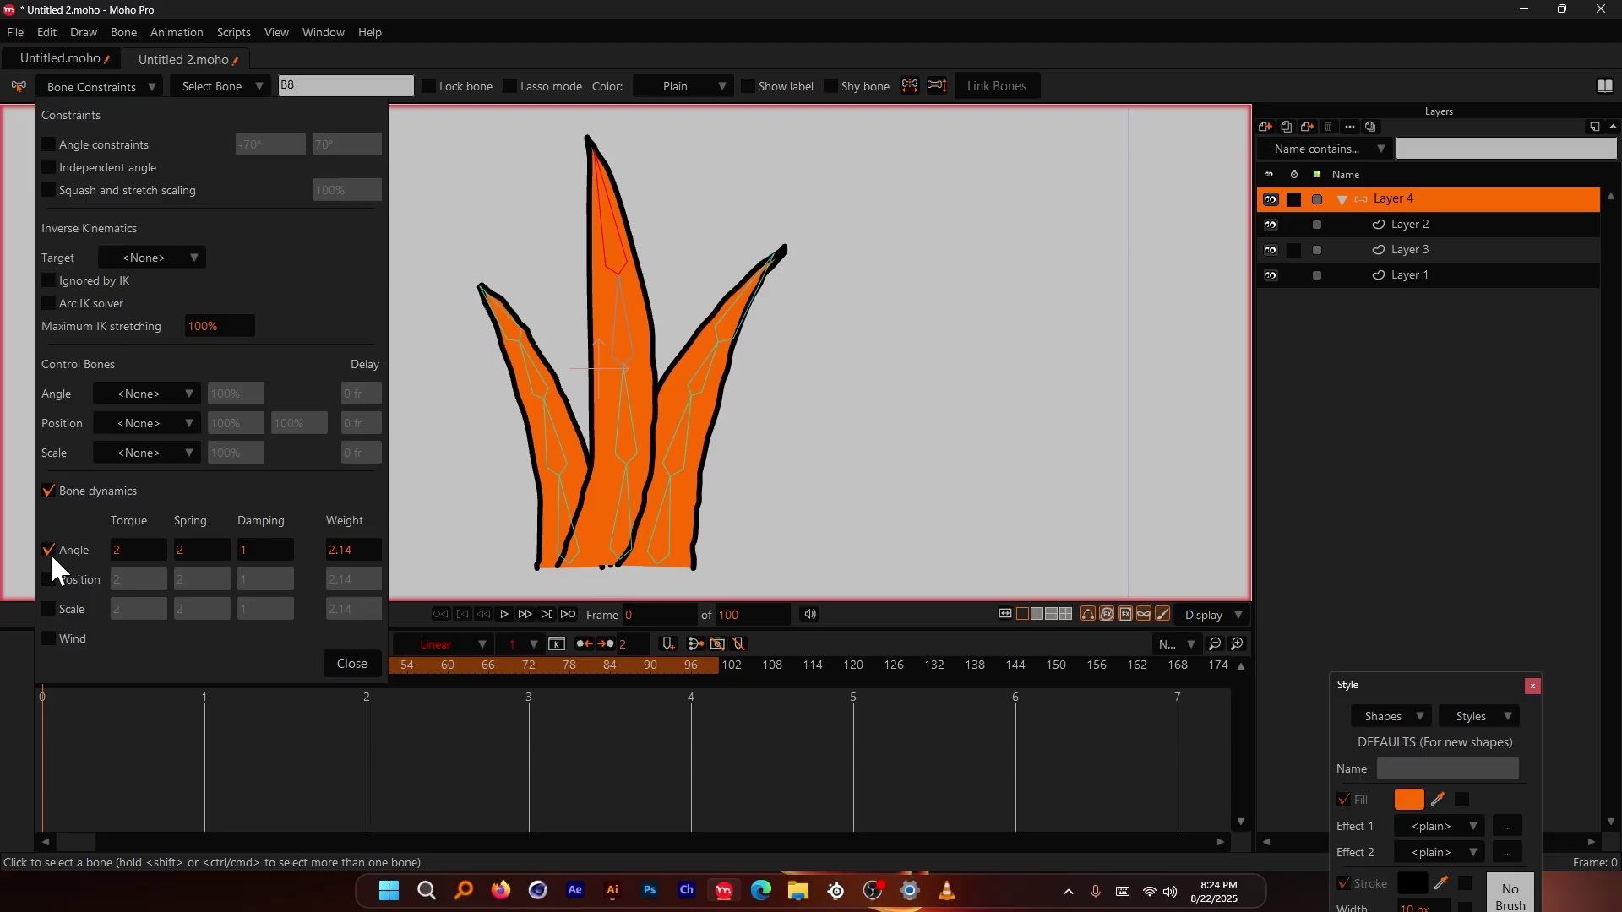
left_click(63, 550)
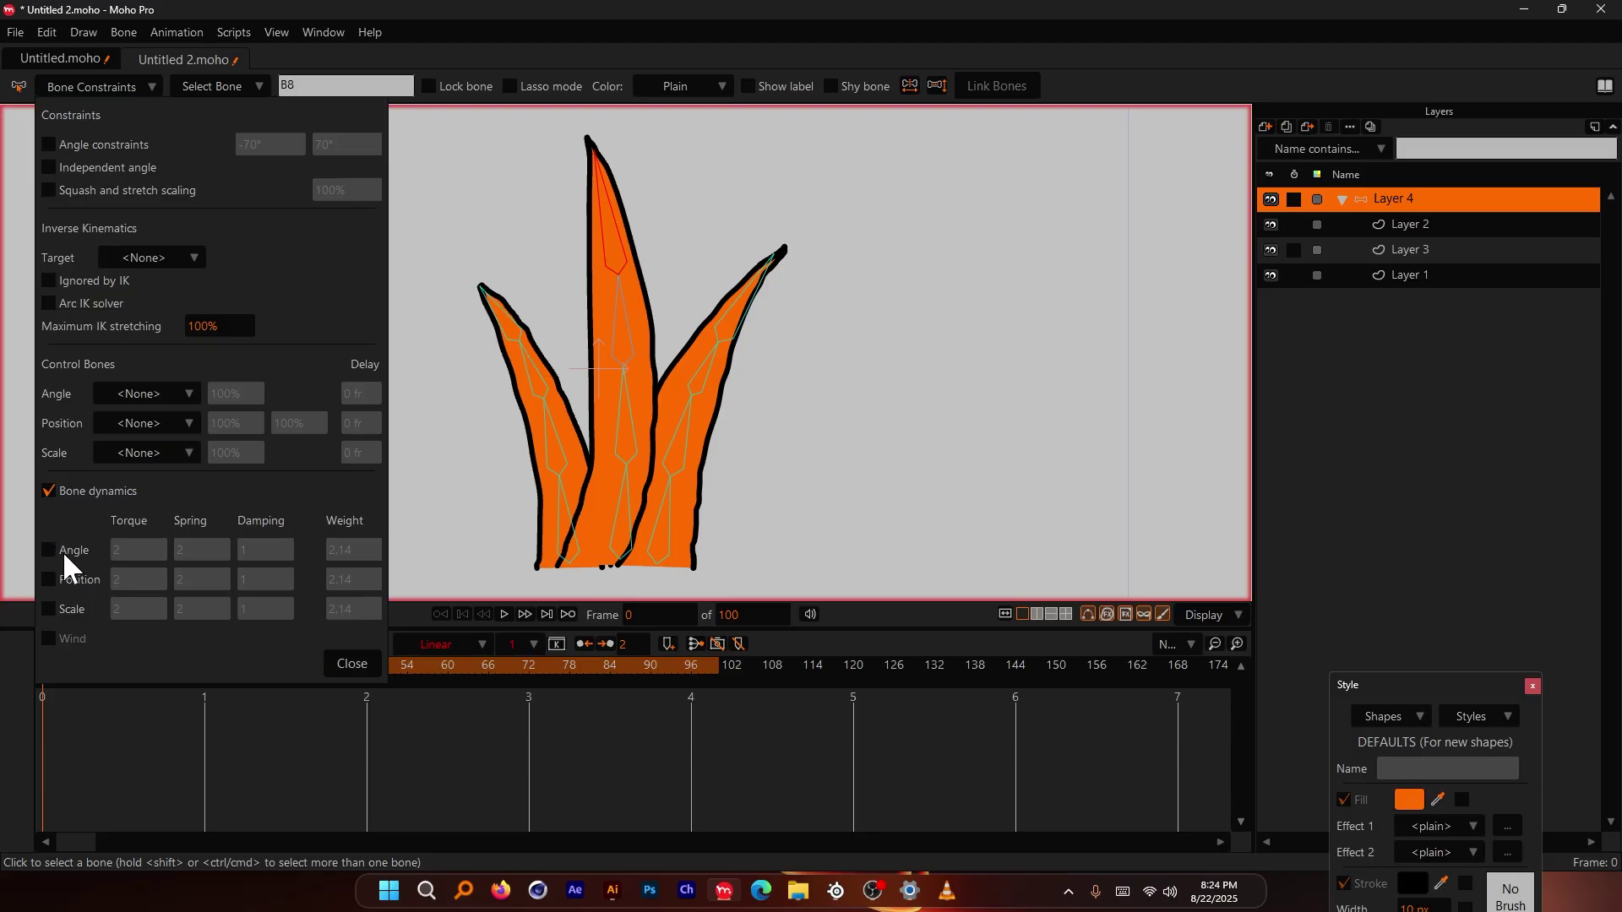
left_click(56, 549)
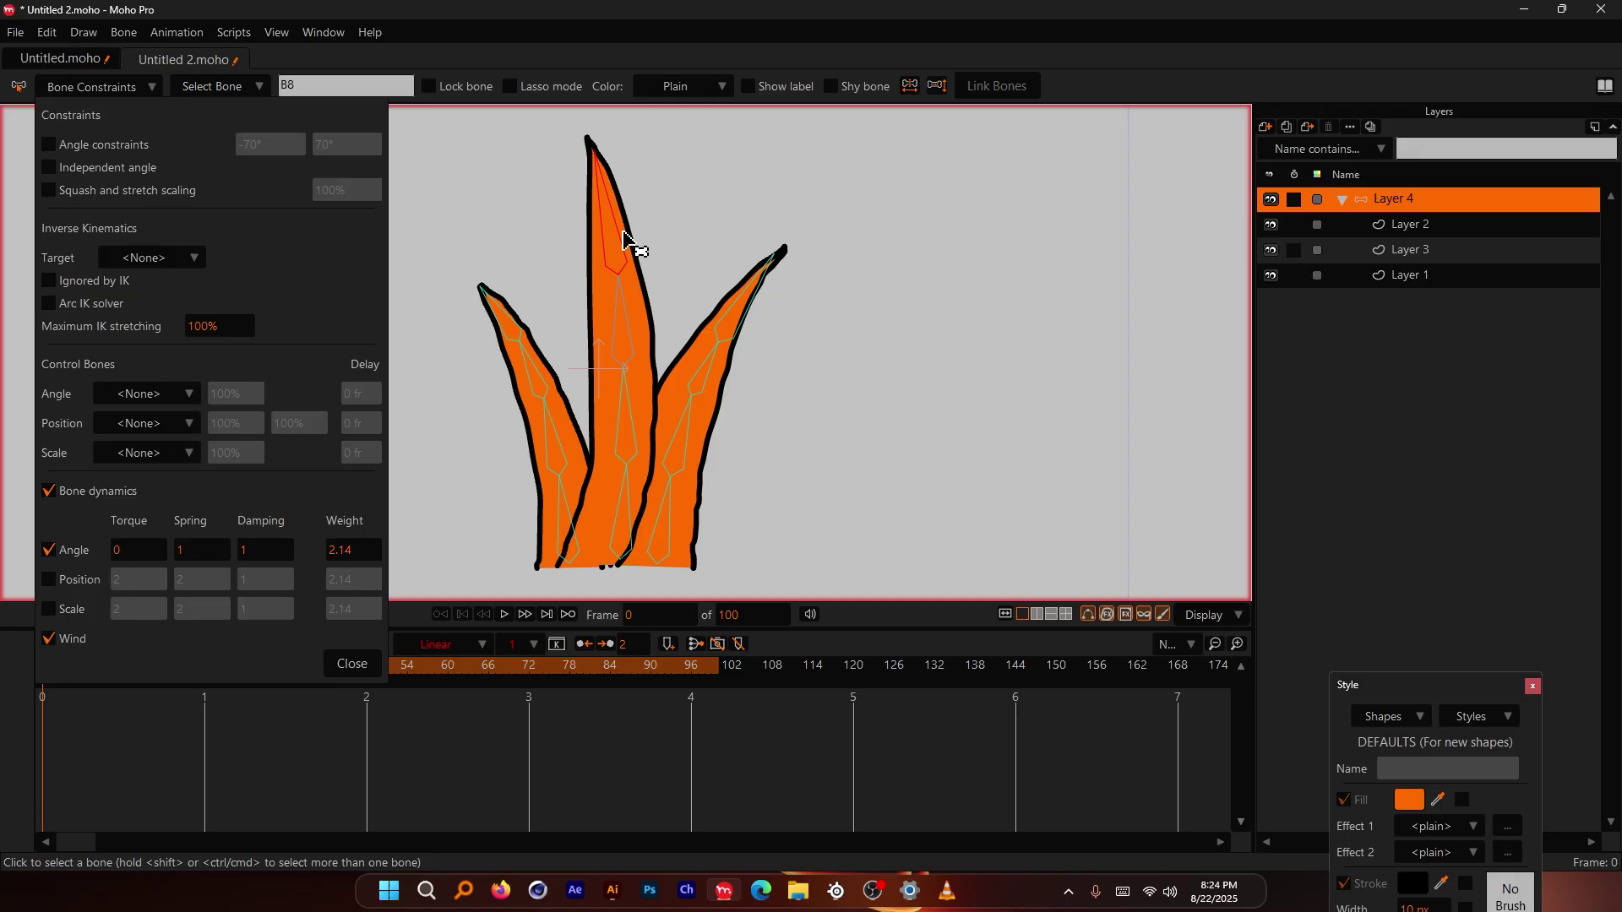
left_click(352, 664)
Step: Play the animation to check how the middle blade's tip bone moves in the wind, and stop playback
key("space")
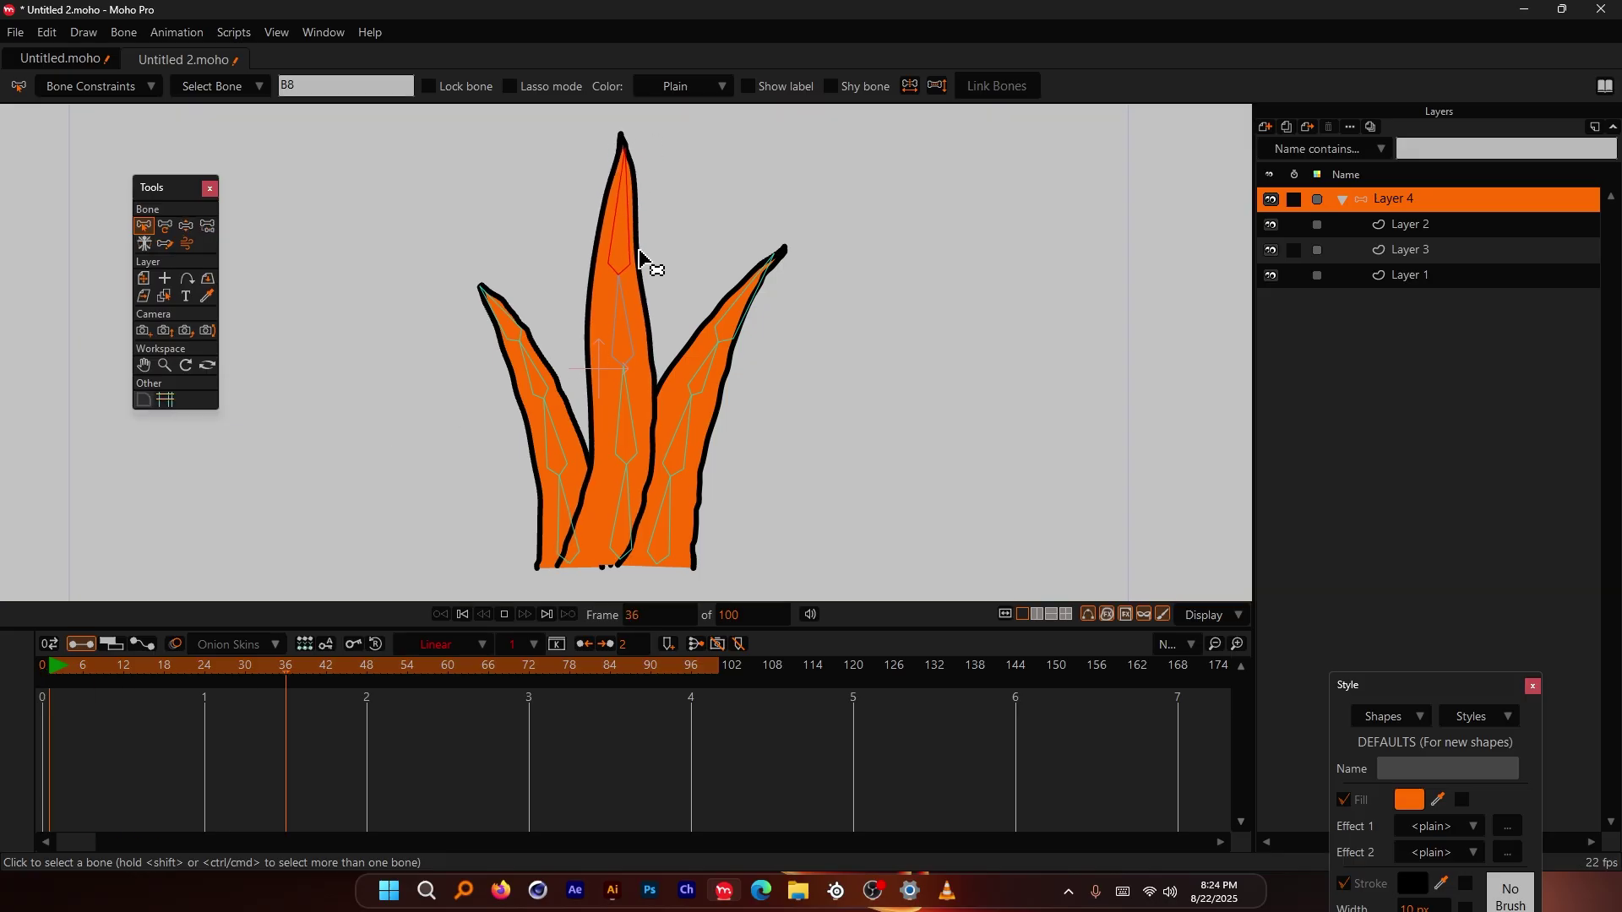
key("space")
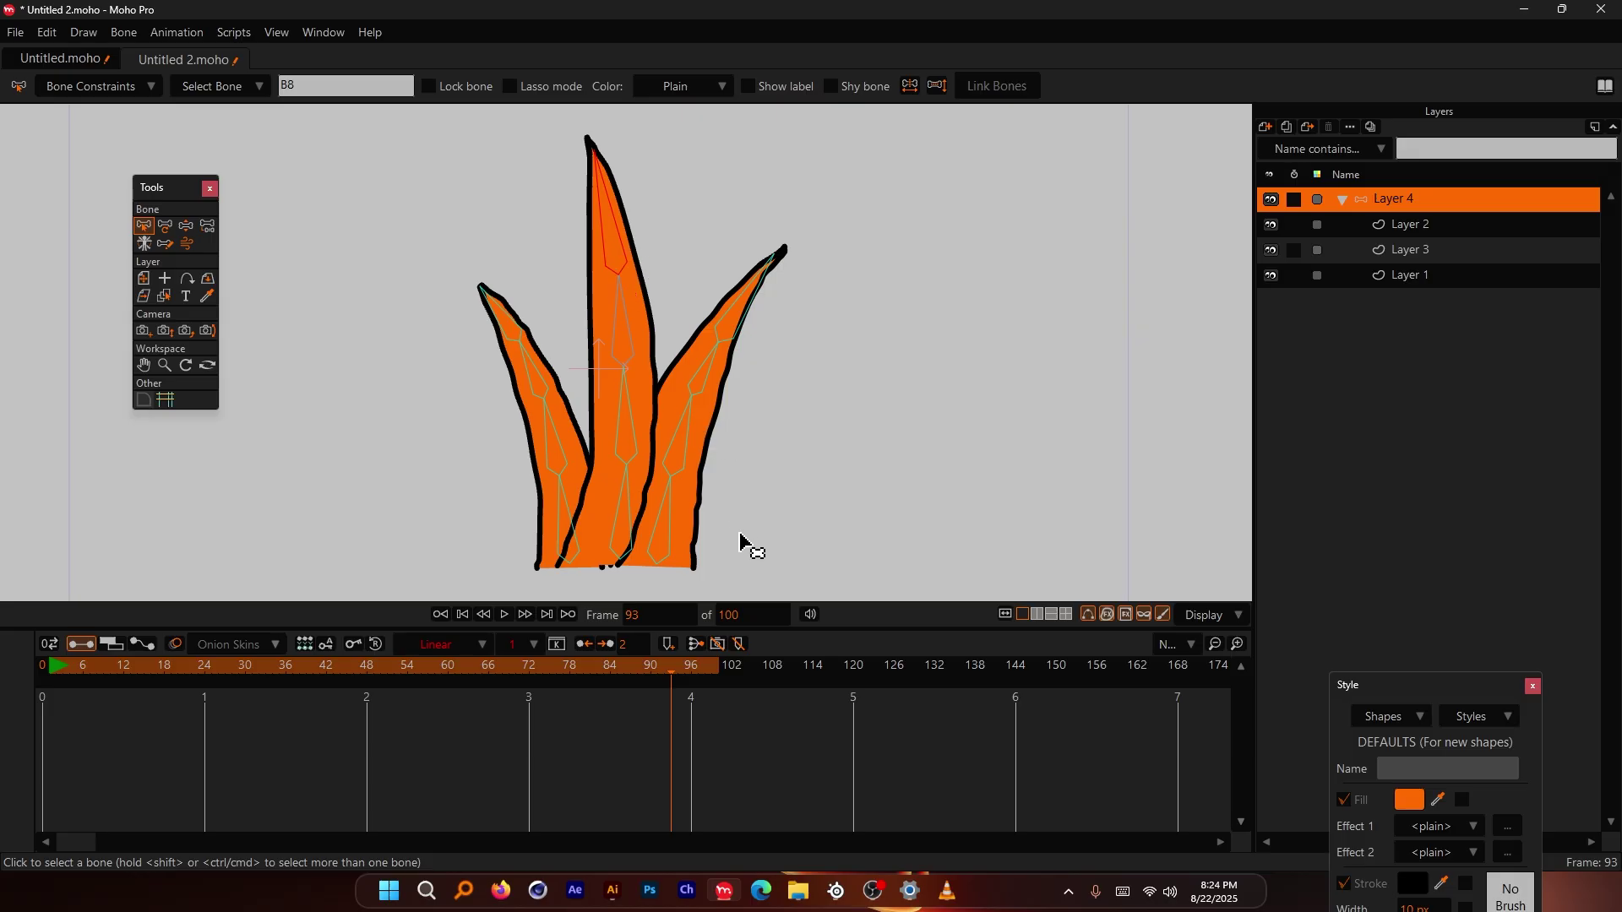
Step: Select every bone in all three blades and enable angle bone dynamics with torque 0, spring 1 and wind turned on
left_click_drag(524, 553, 718, 536)
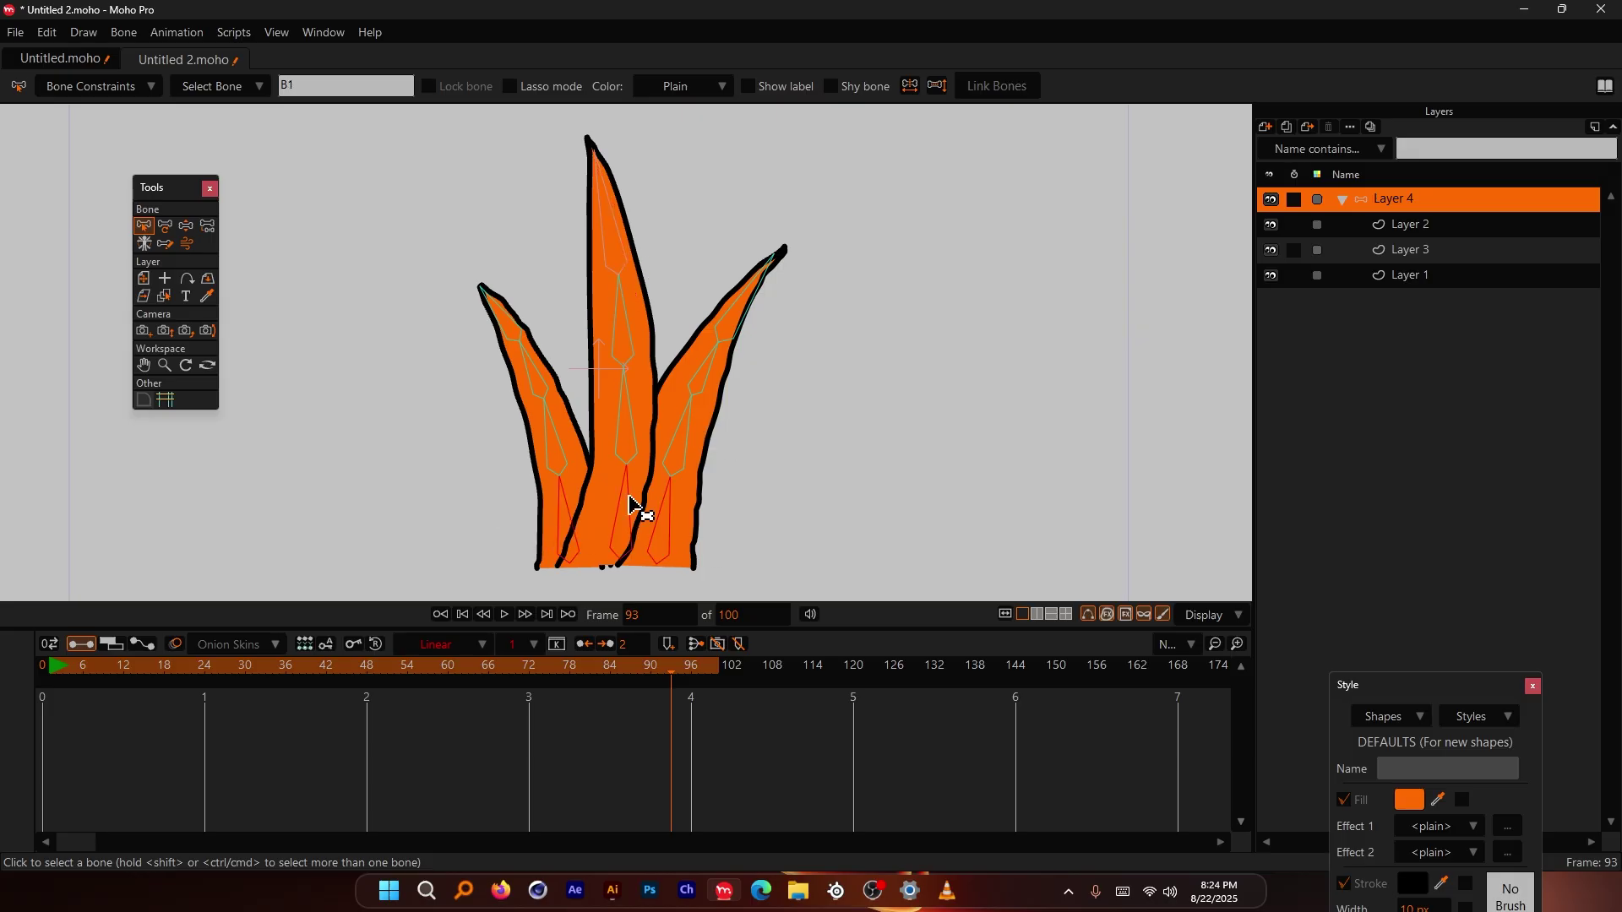
left_click_drag(409, 147, 860, 563)
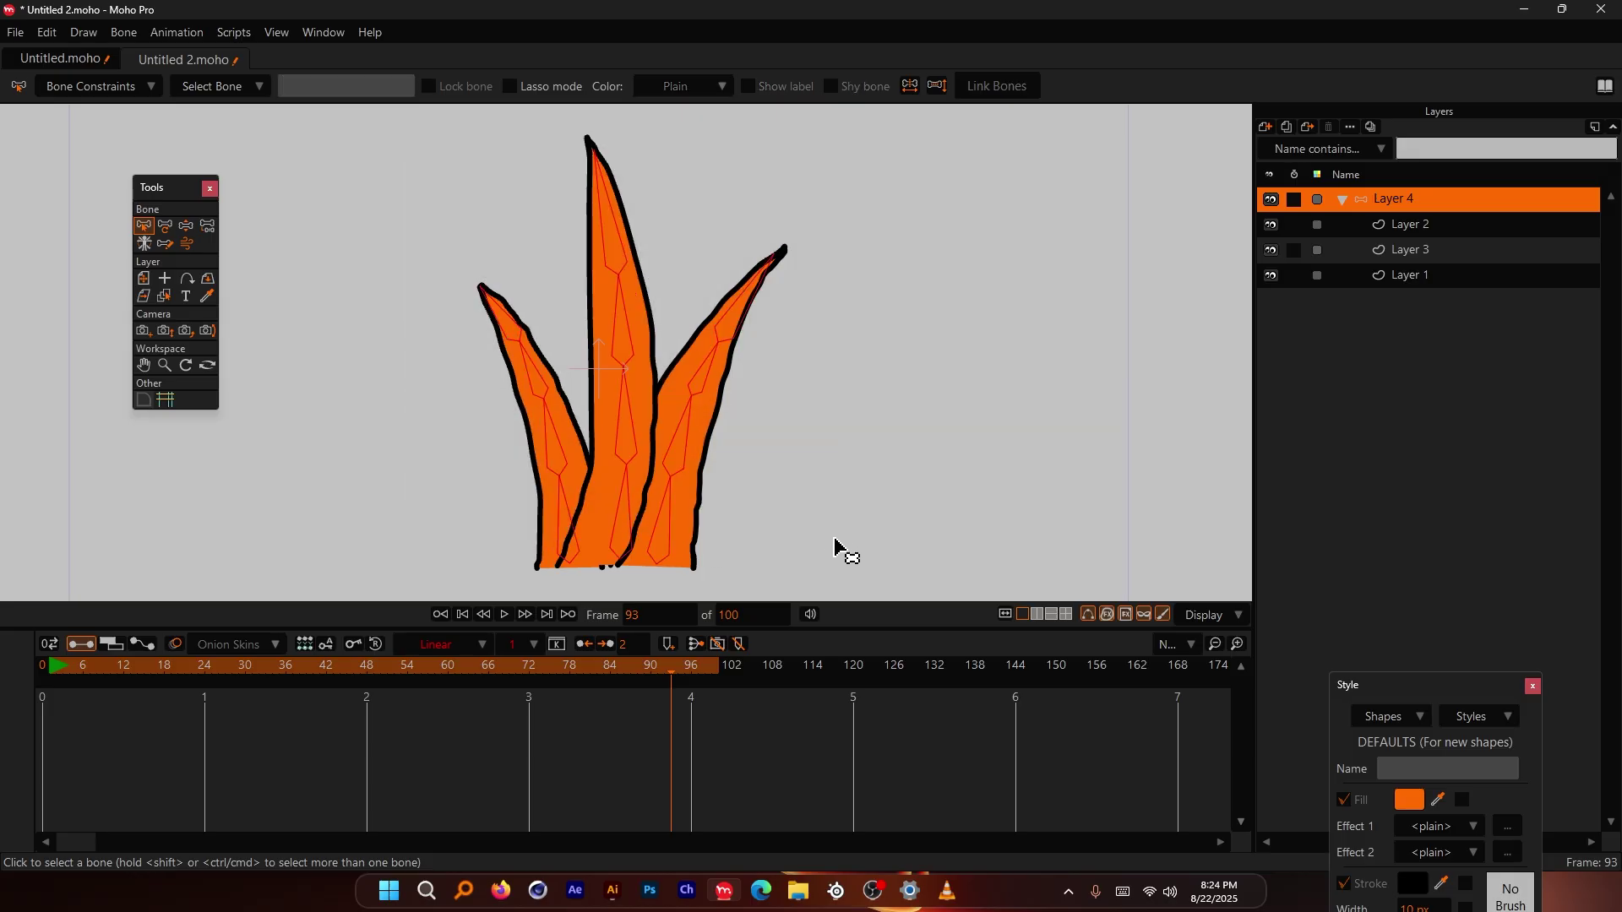
left_click(99, 87)
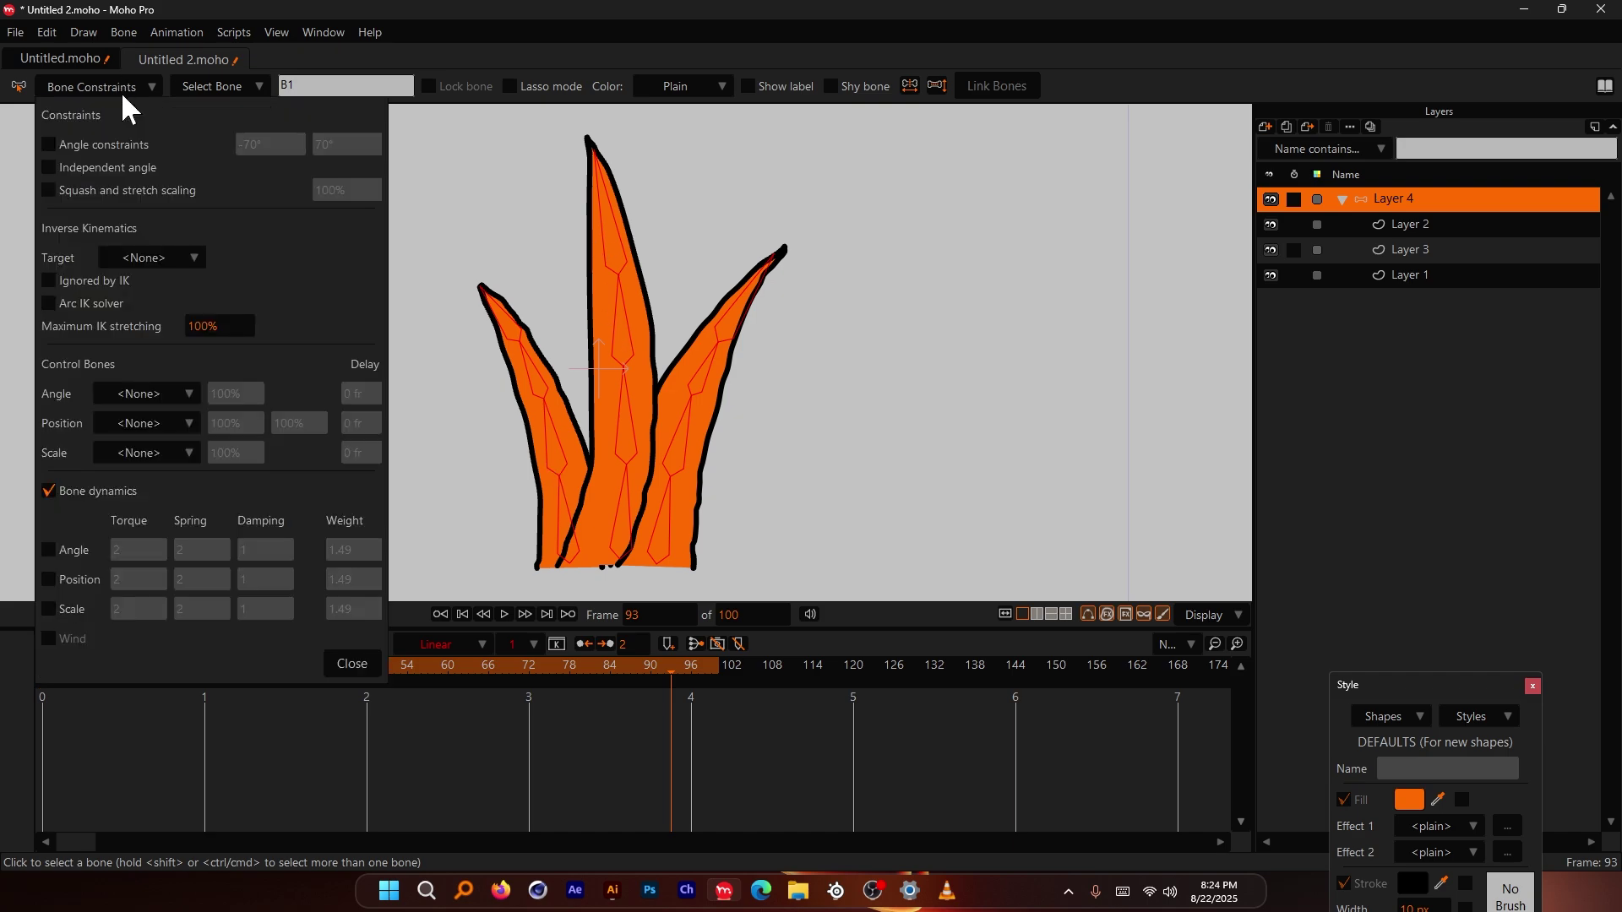
left_click(58, 549)
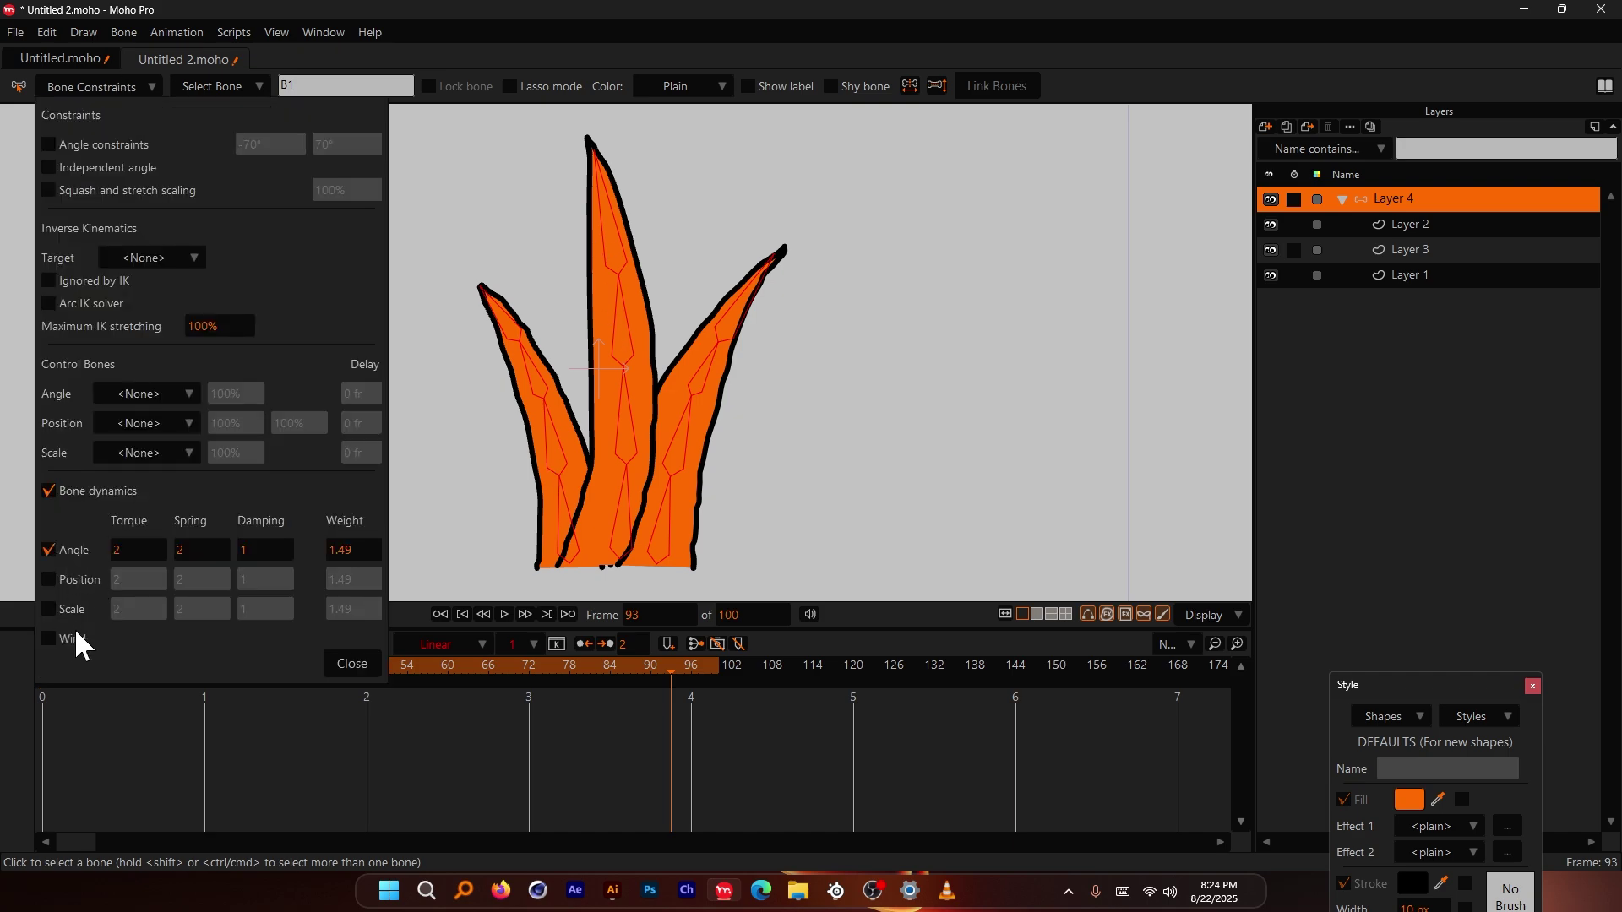
left_click(342, 665)
Step: Play the animation to check how all three blades bend in the wind, and stop playback
key("space")
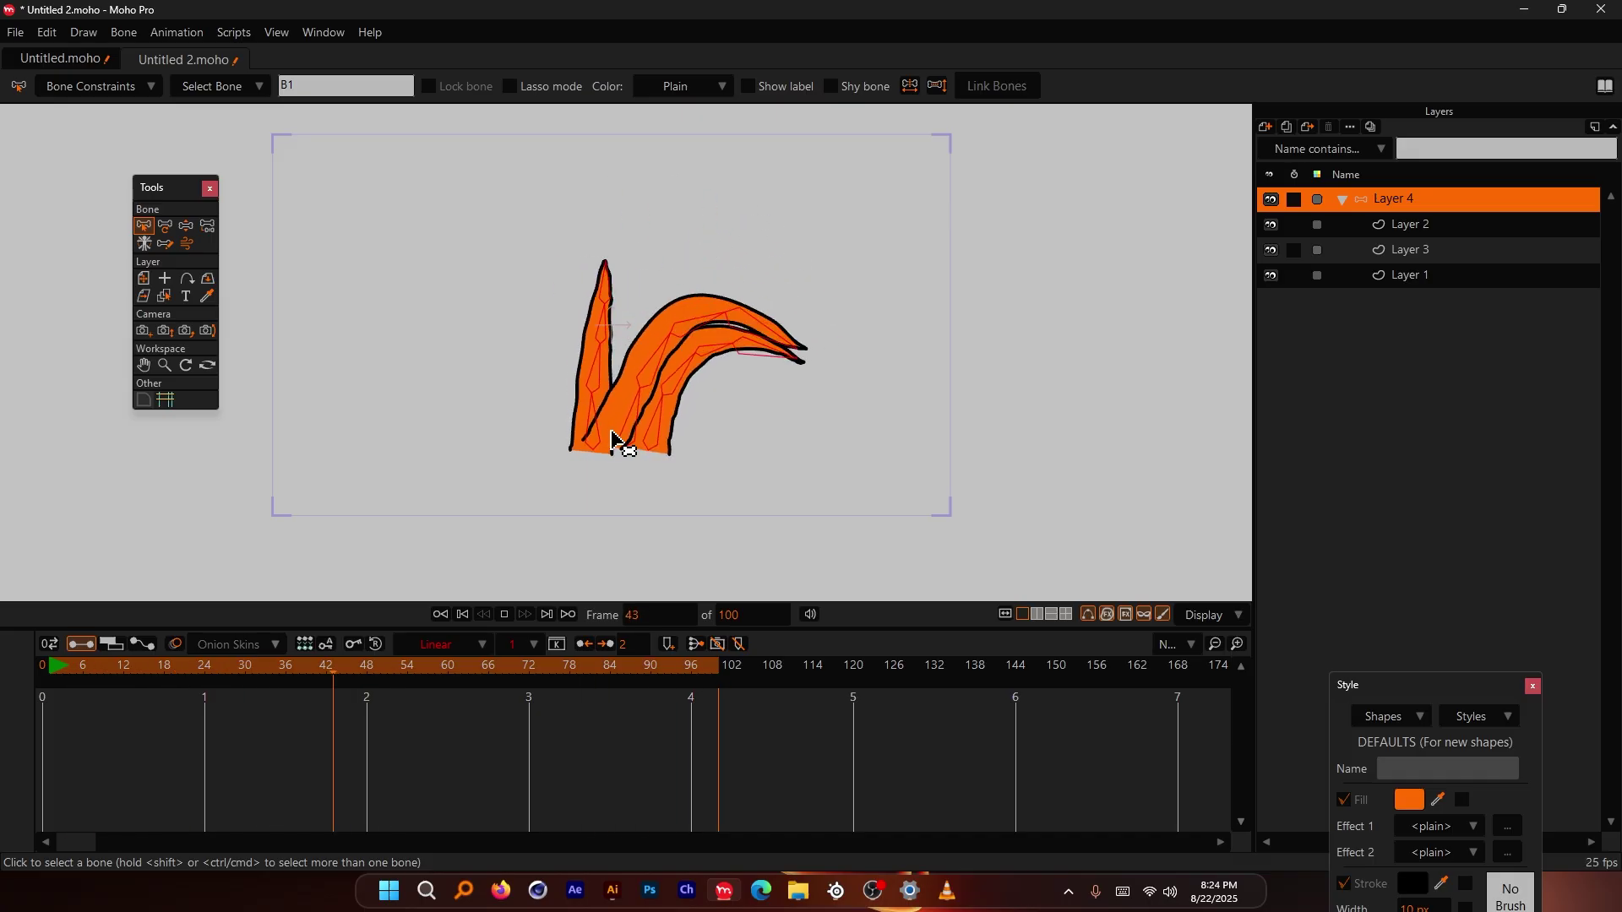
scroll(686, 363, "up", 2)
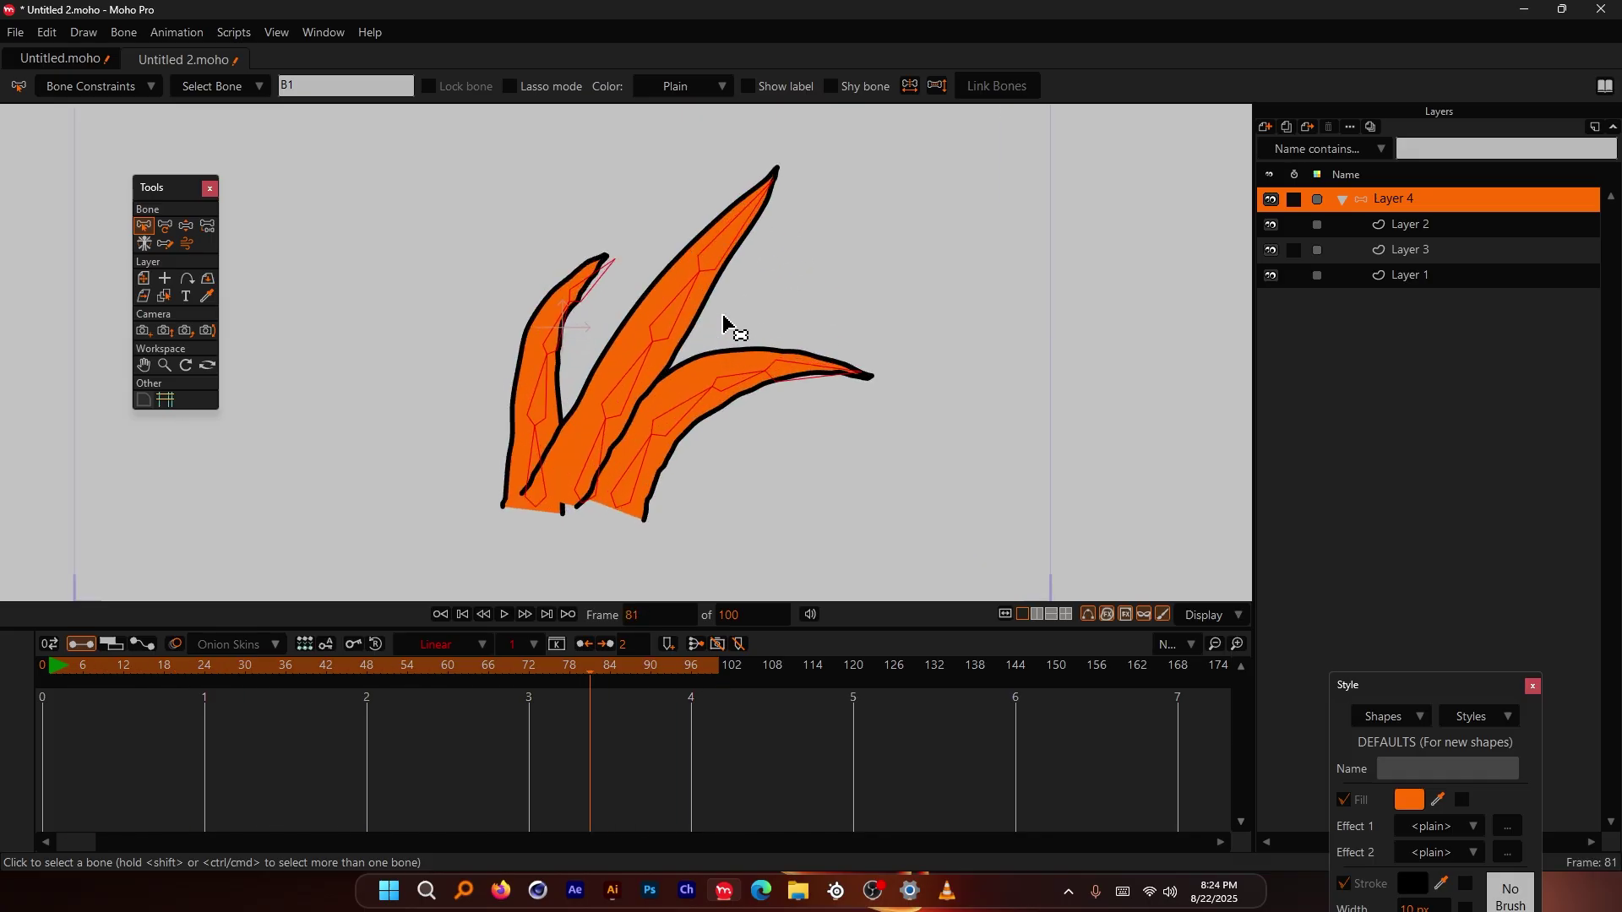
scroll(549, 339, "down", 1)
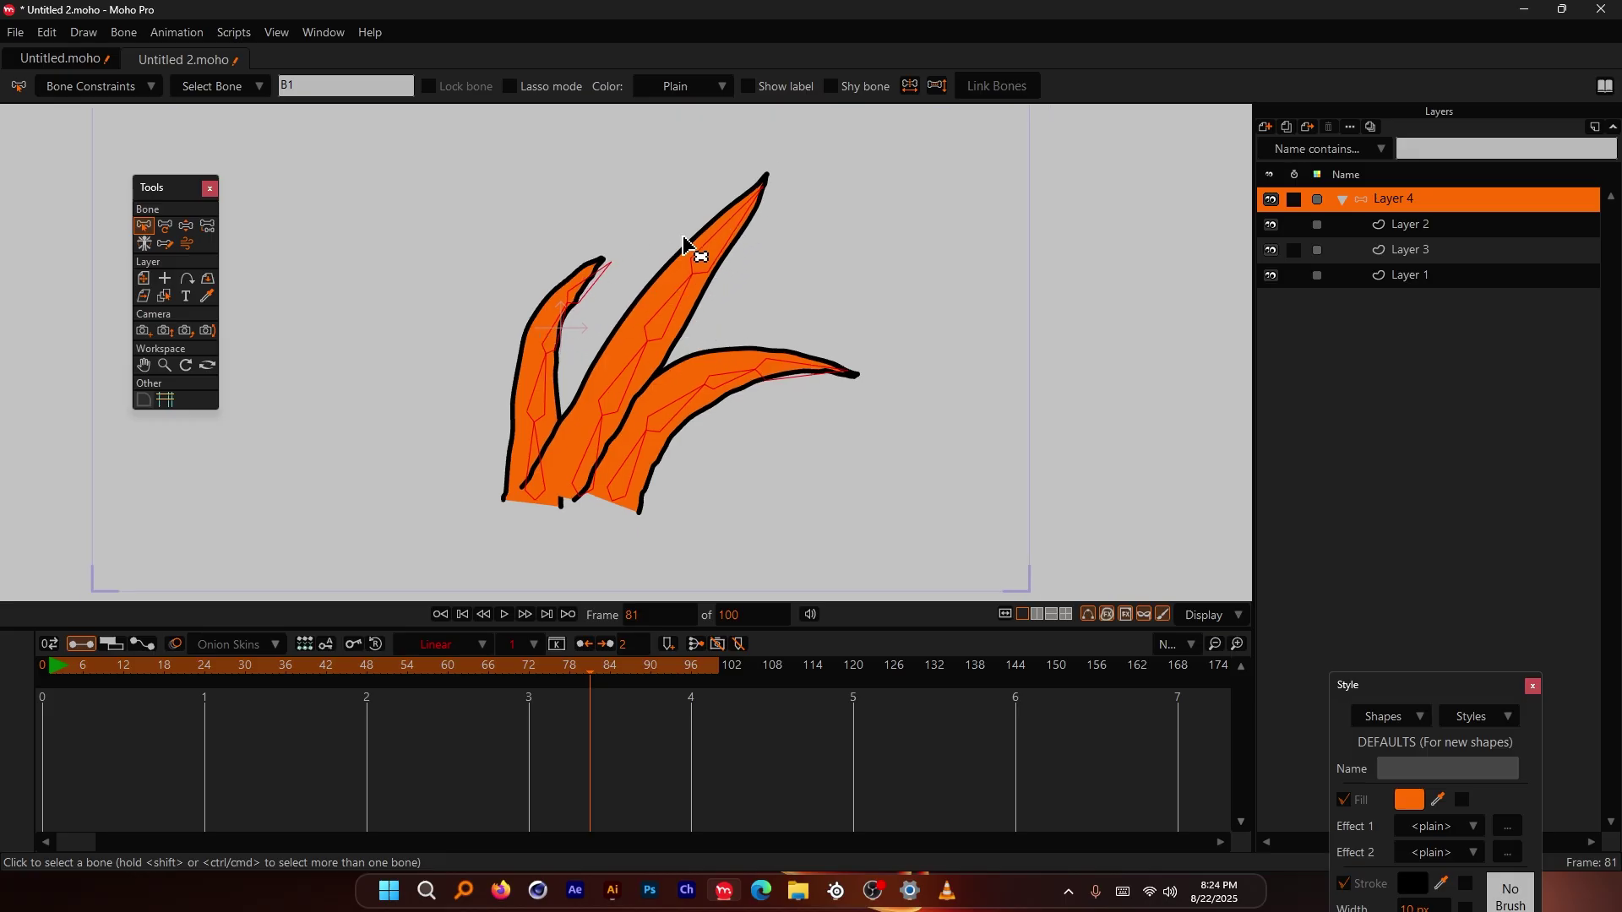
scroll(655, 380, "down", 3)
scroll(651, 389, "up", 2)
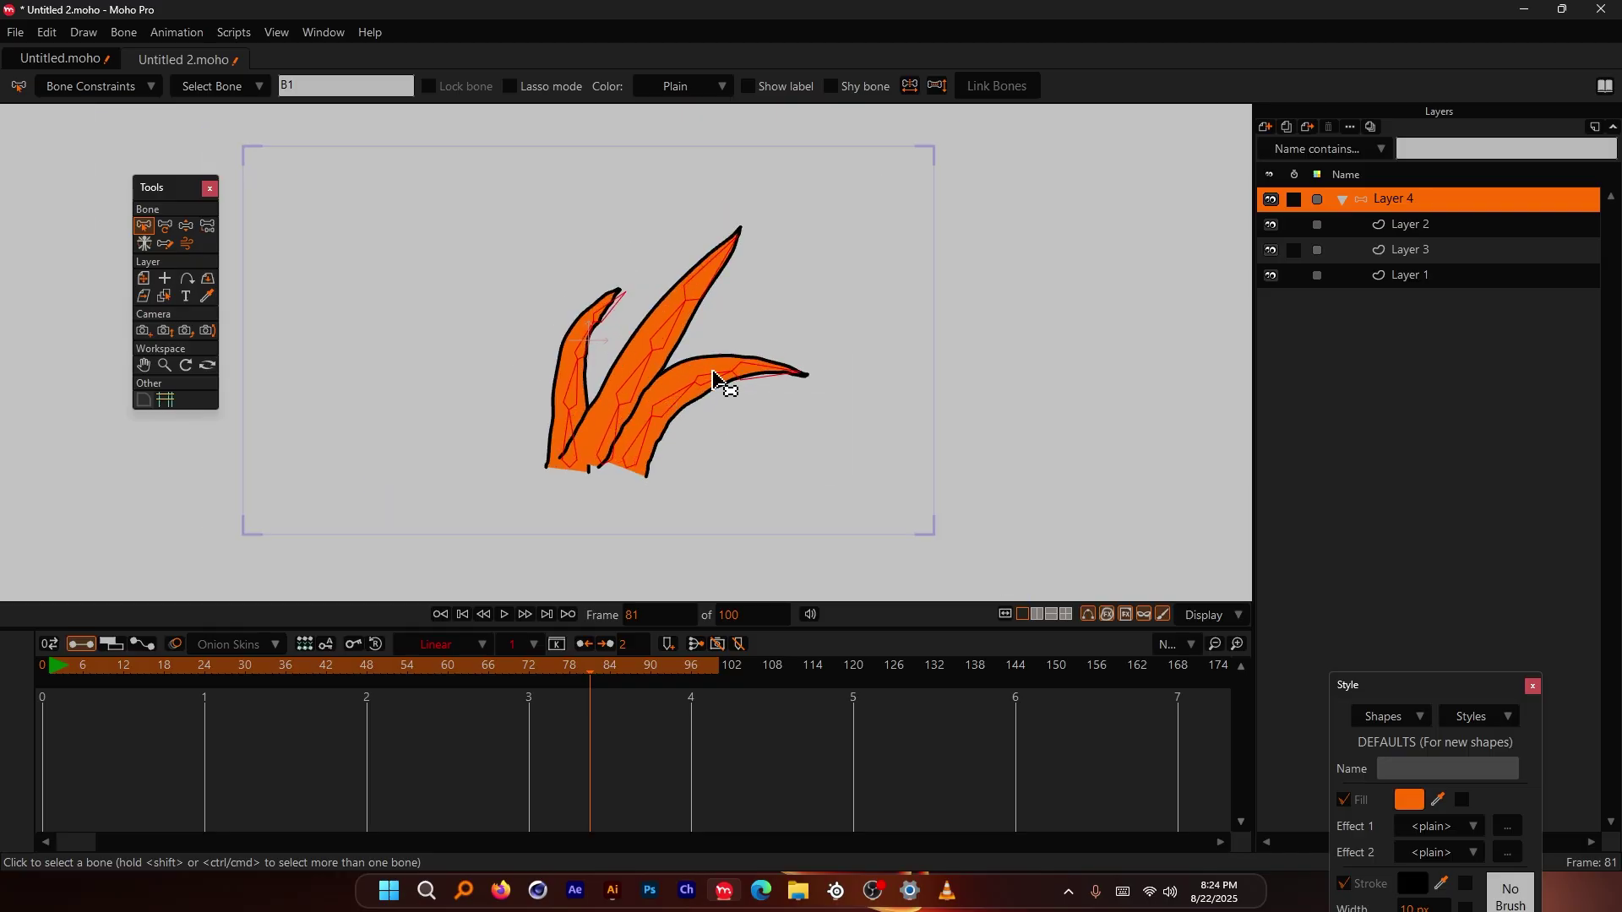
scroll(663, 394, "up", 1)
Step: Replay the sway from frame 0 and scrub the timeline to frame 77 to examine the blades' poses
mouse_move(341, 666)
left_mouse_down()
mouse_move(131, 670)
mouse_move(654, 666)
mouse_move(44, 671)
left_mouse_up()
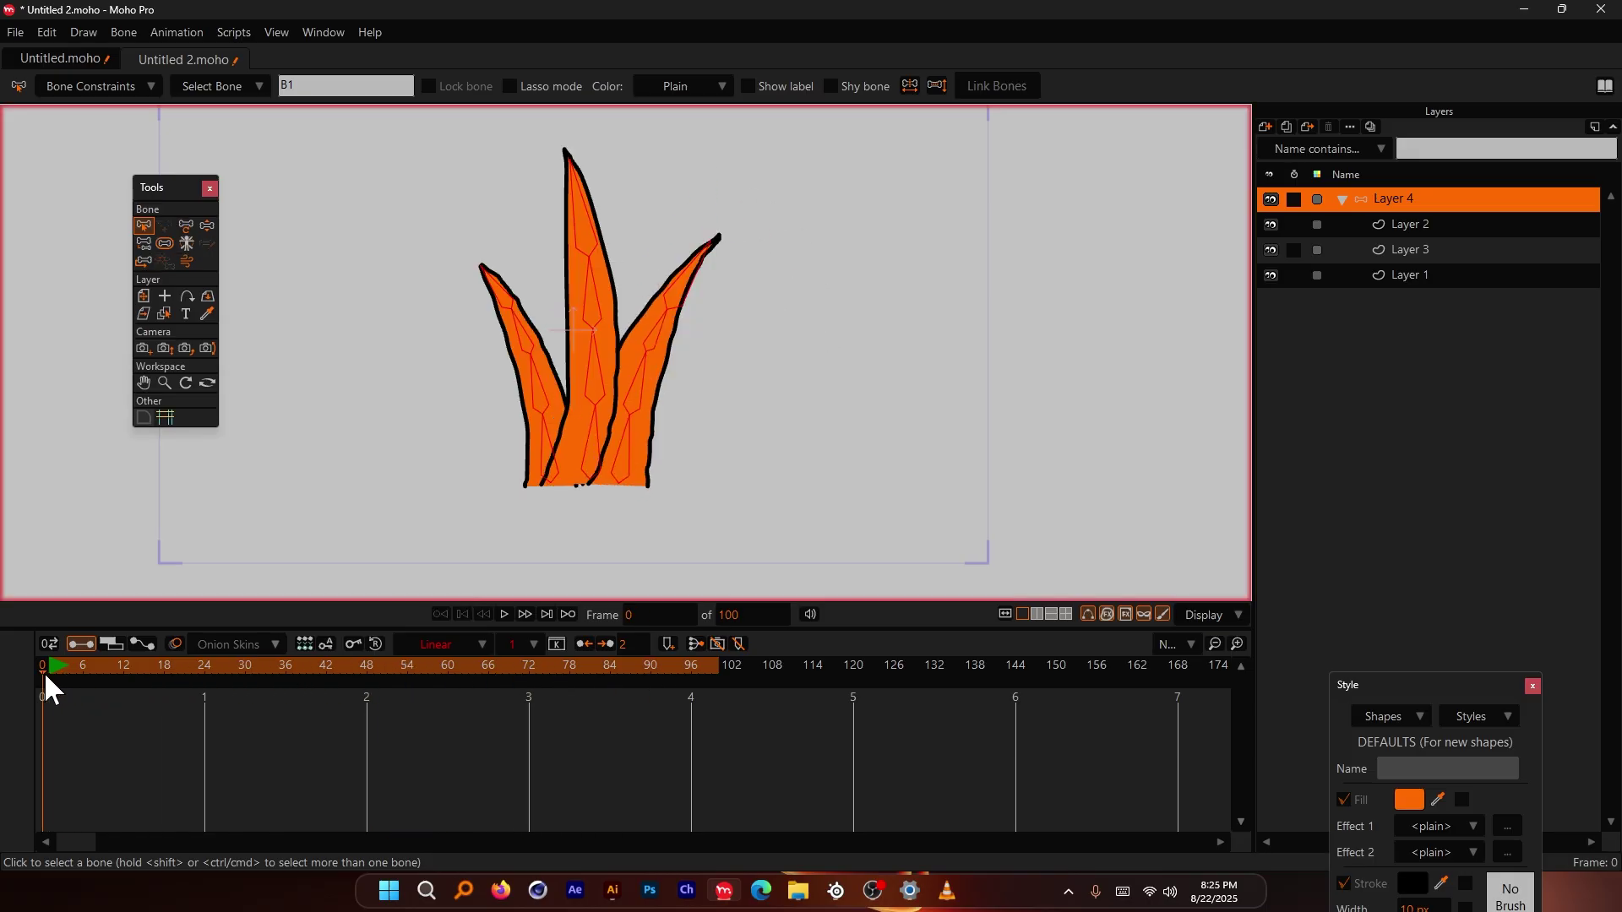
key("space")
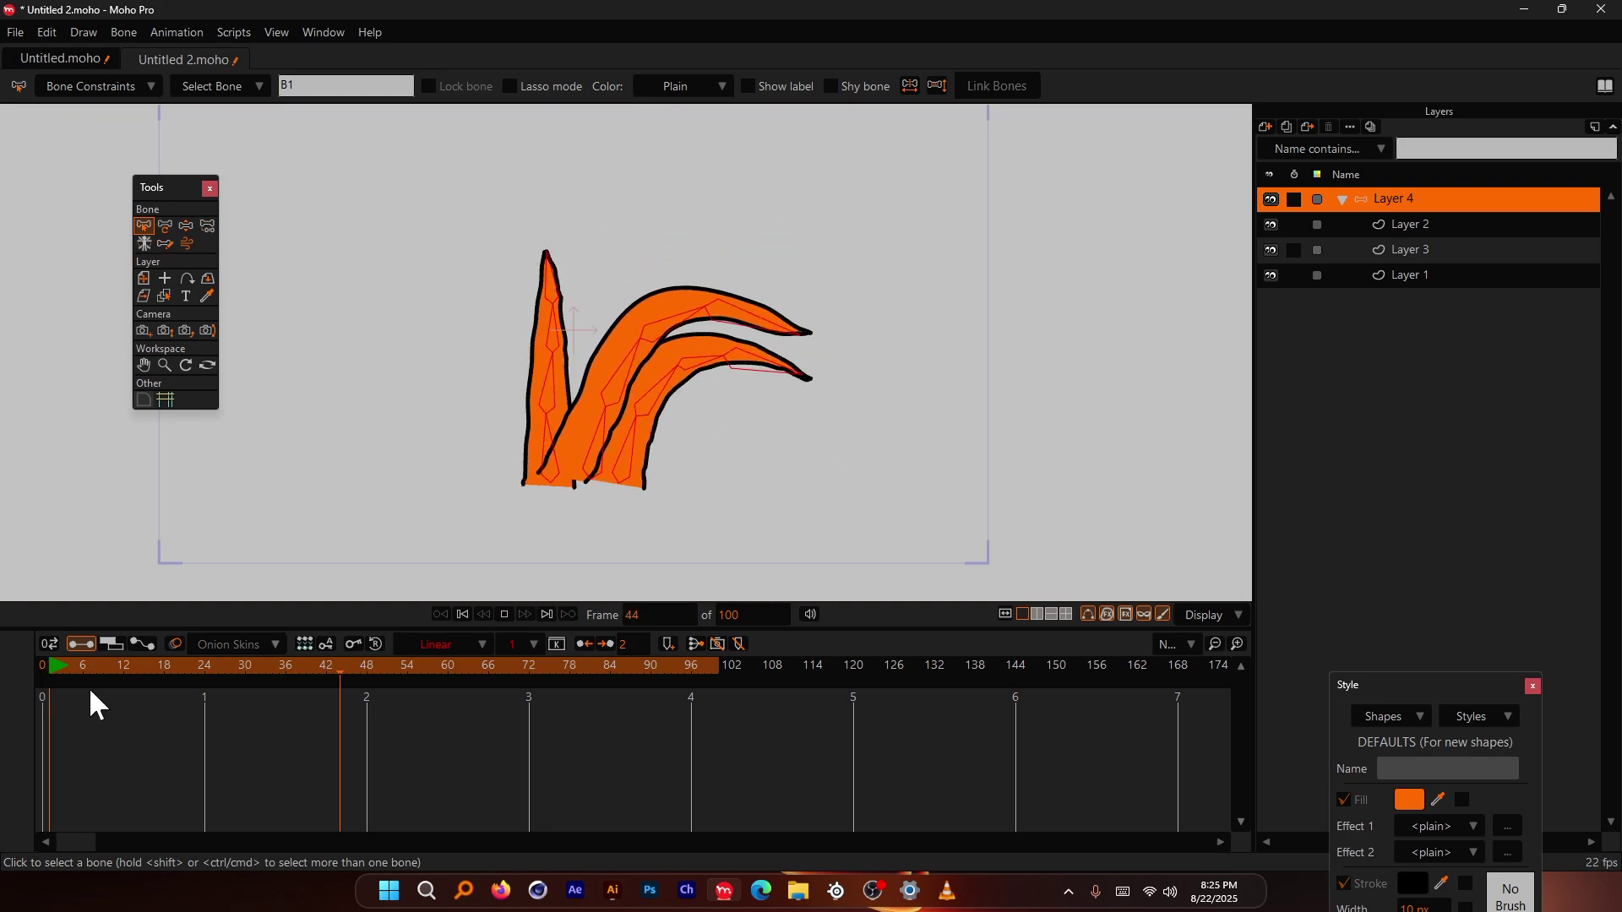
key("space")
mouse_move(422, 669)
left_mouse_down()
mouse_move(272, 672)
mouse_move(563, 672)
left_mouse_up()
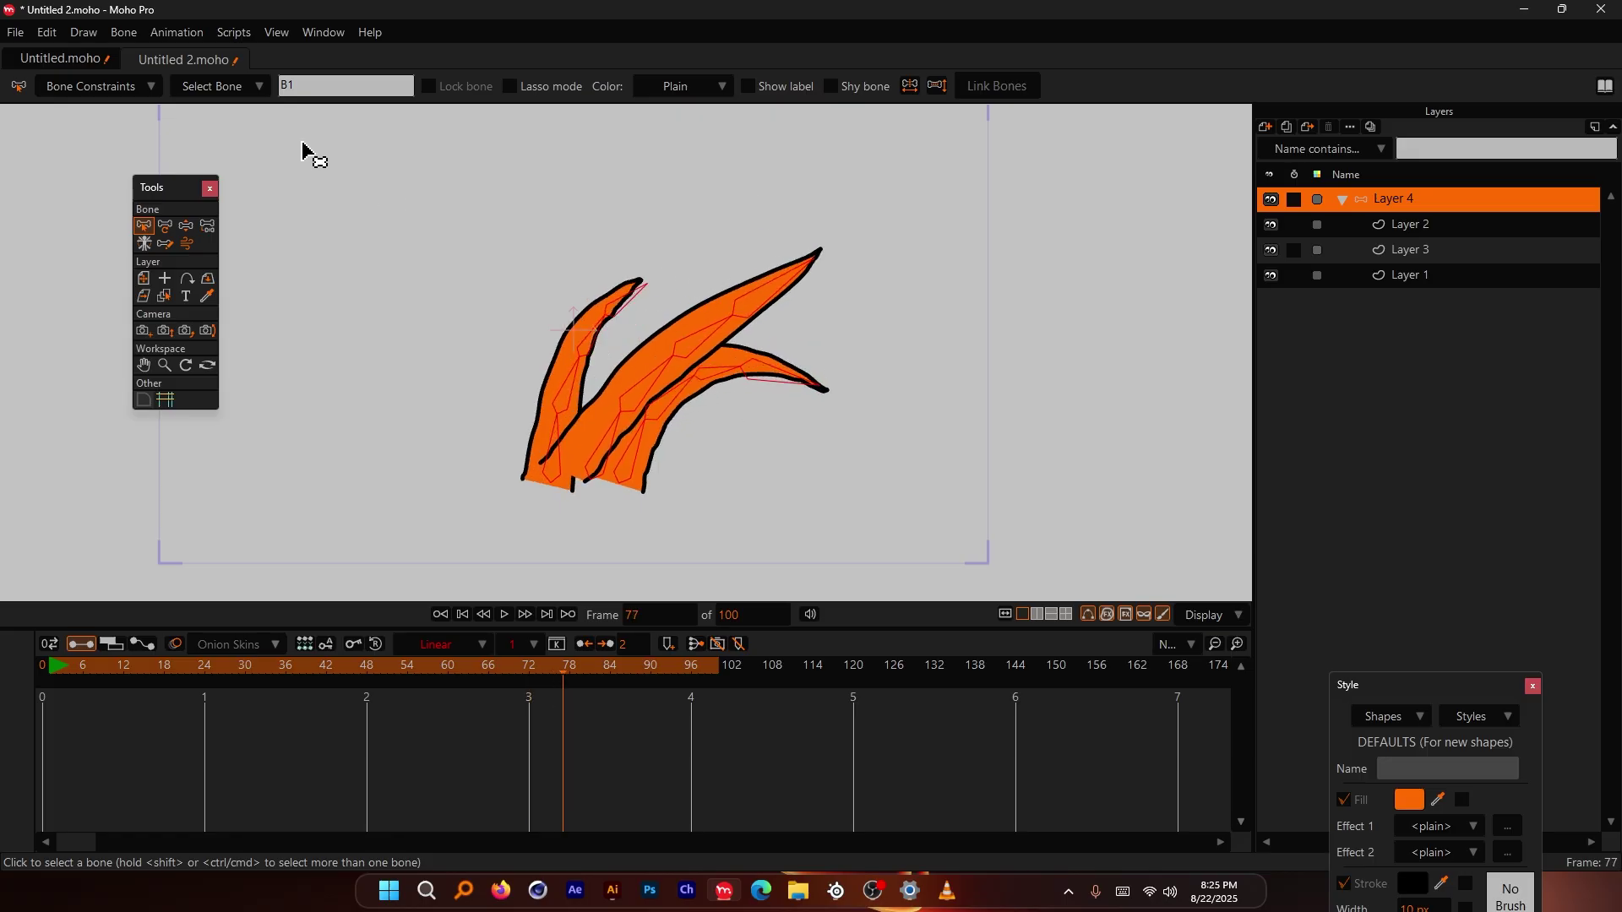
Step: Review the bone dynamics settings of the selected bones and replay the animation from frame 0
left_click(118, 84)
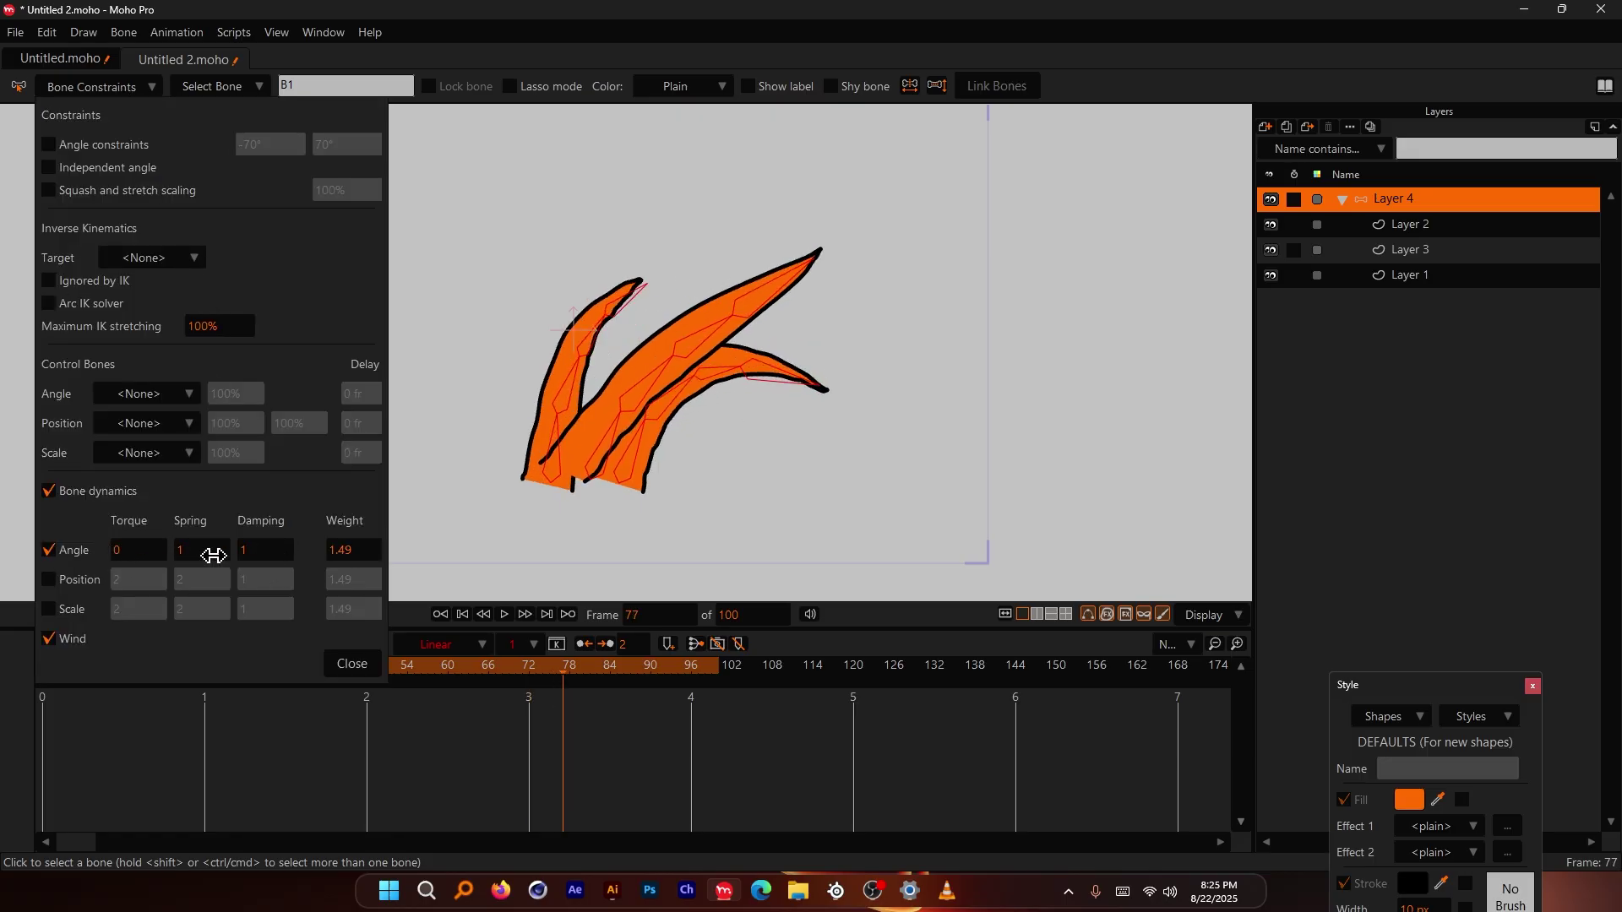
left_click(351, 661)
left_click_drag(499, 666, 461, 664)
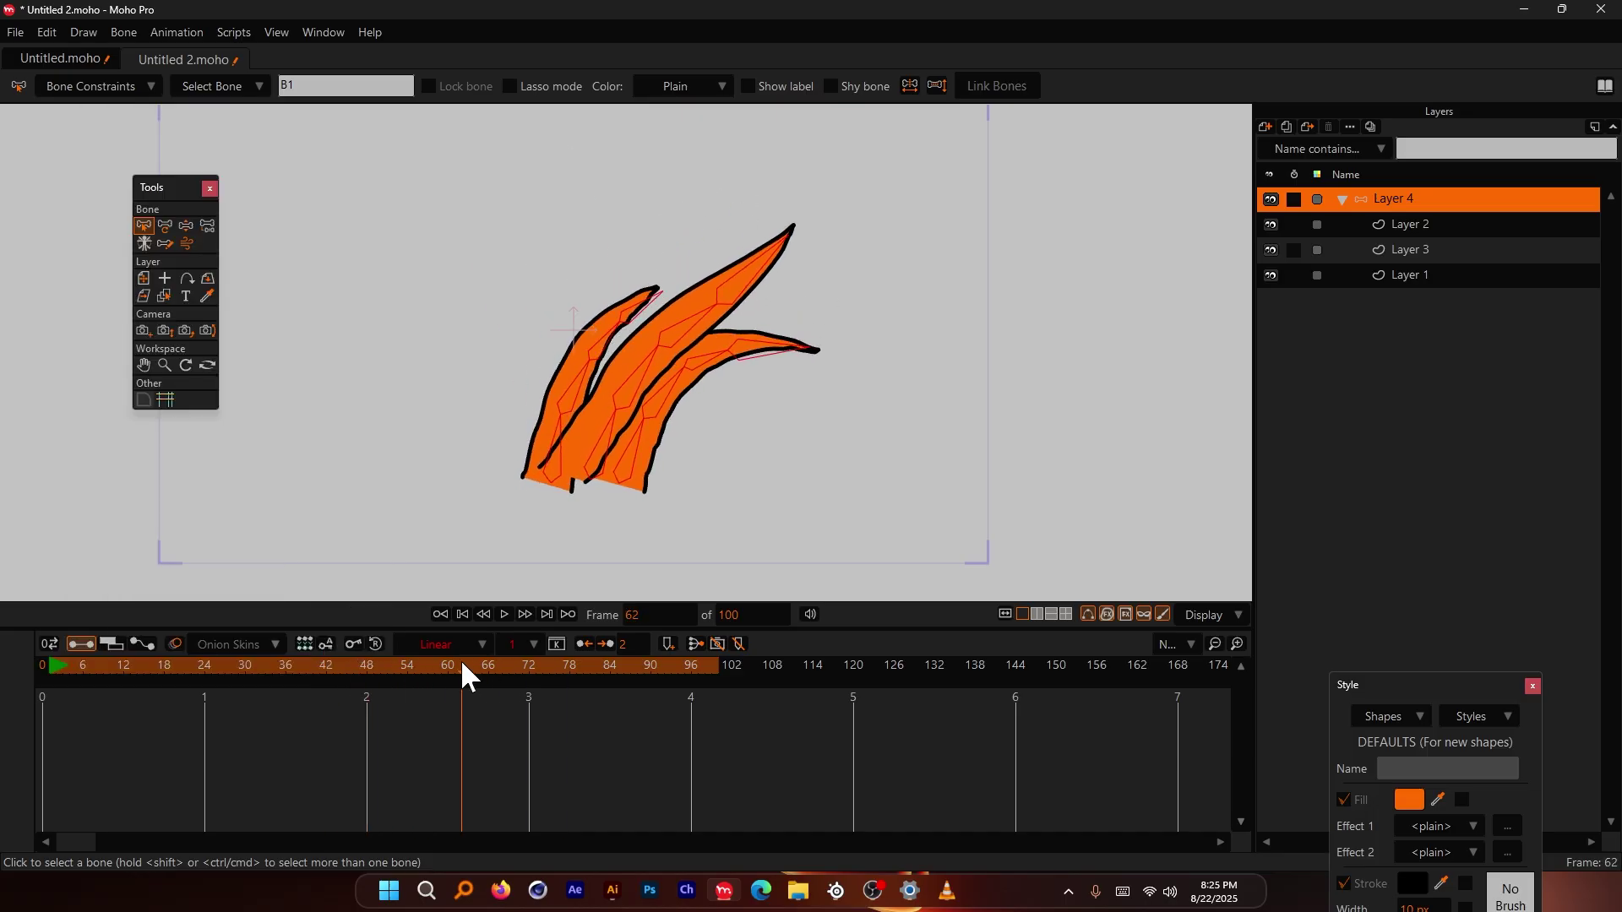
left_click(40, 666)
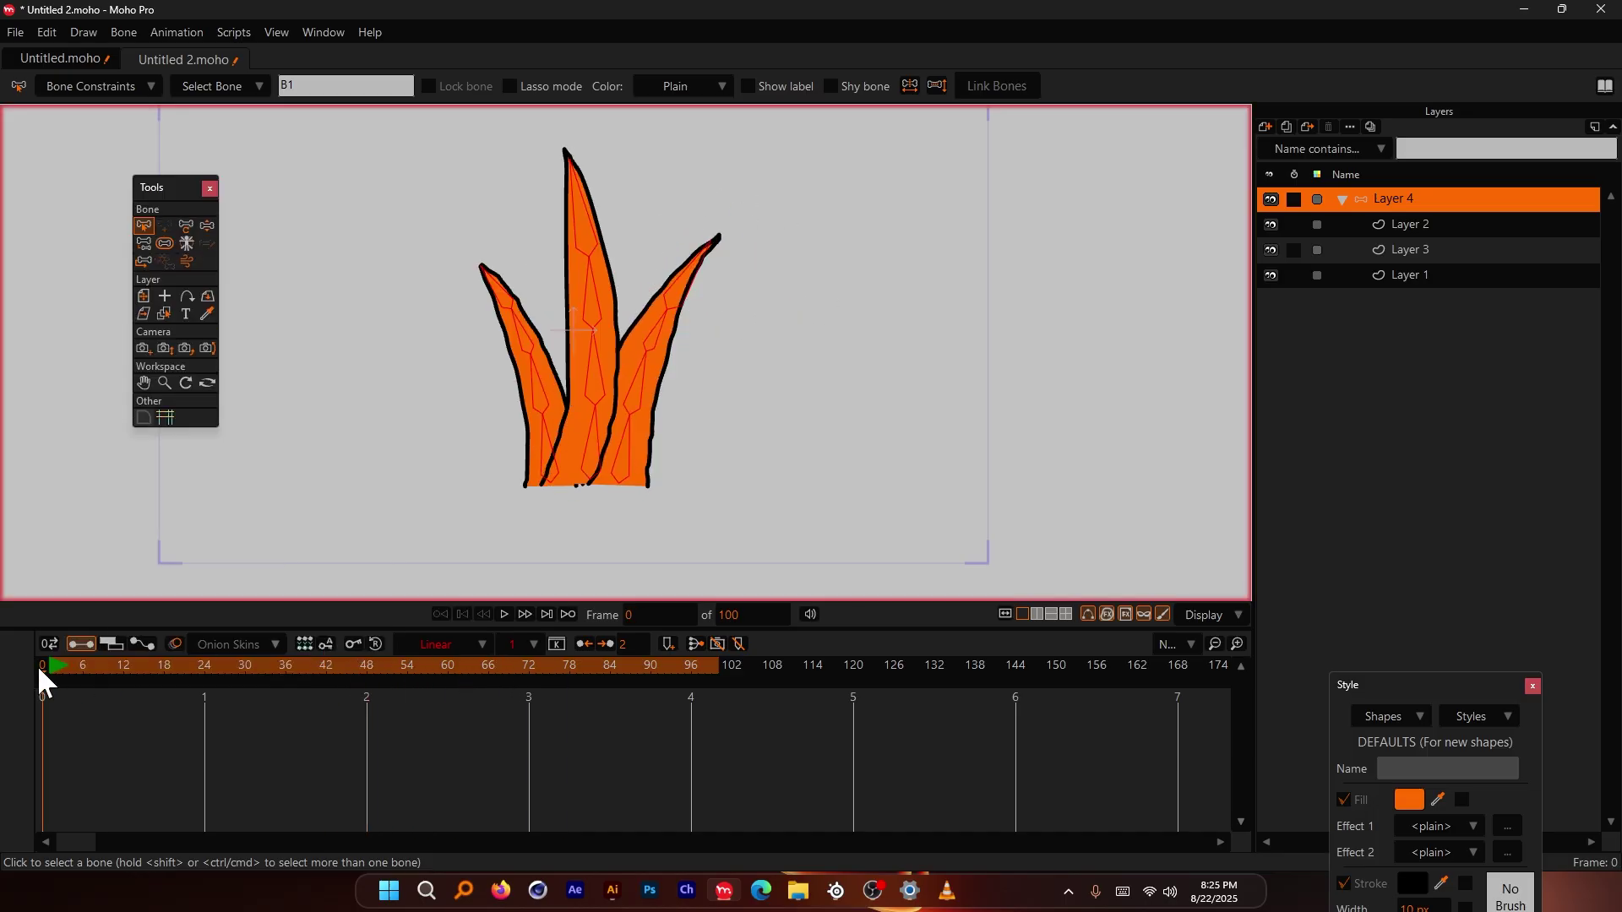
key("space")
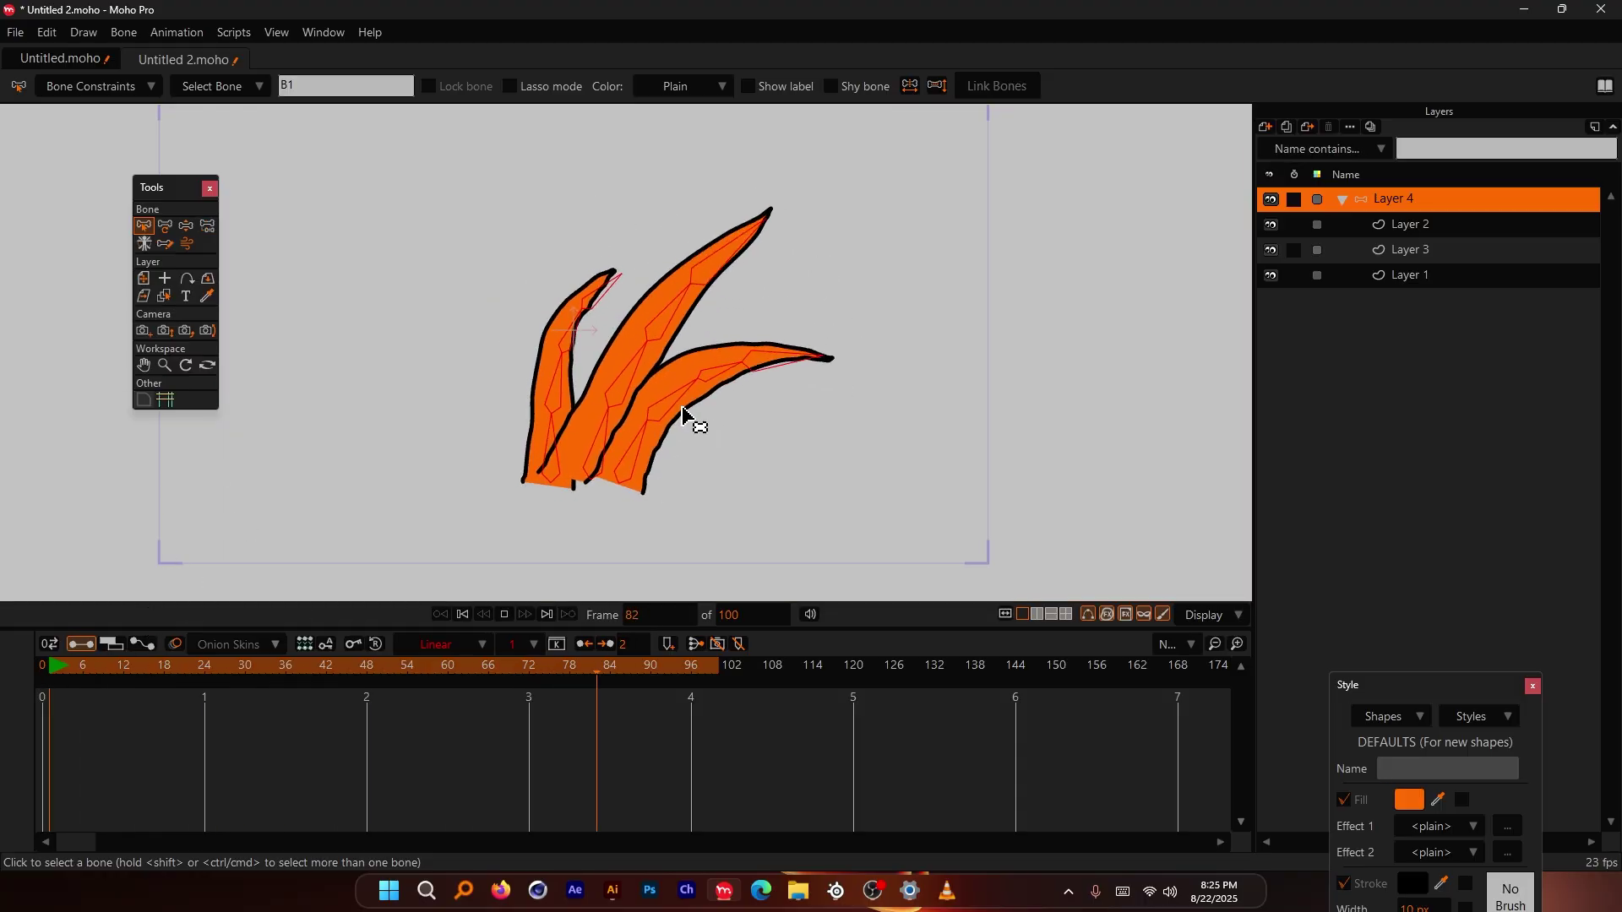
left_click(309, 688)
key("space")
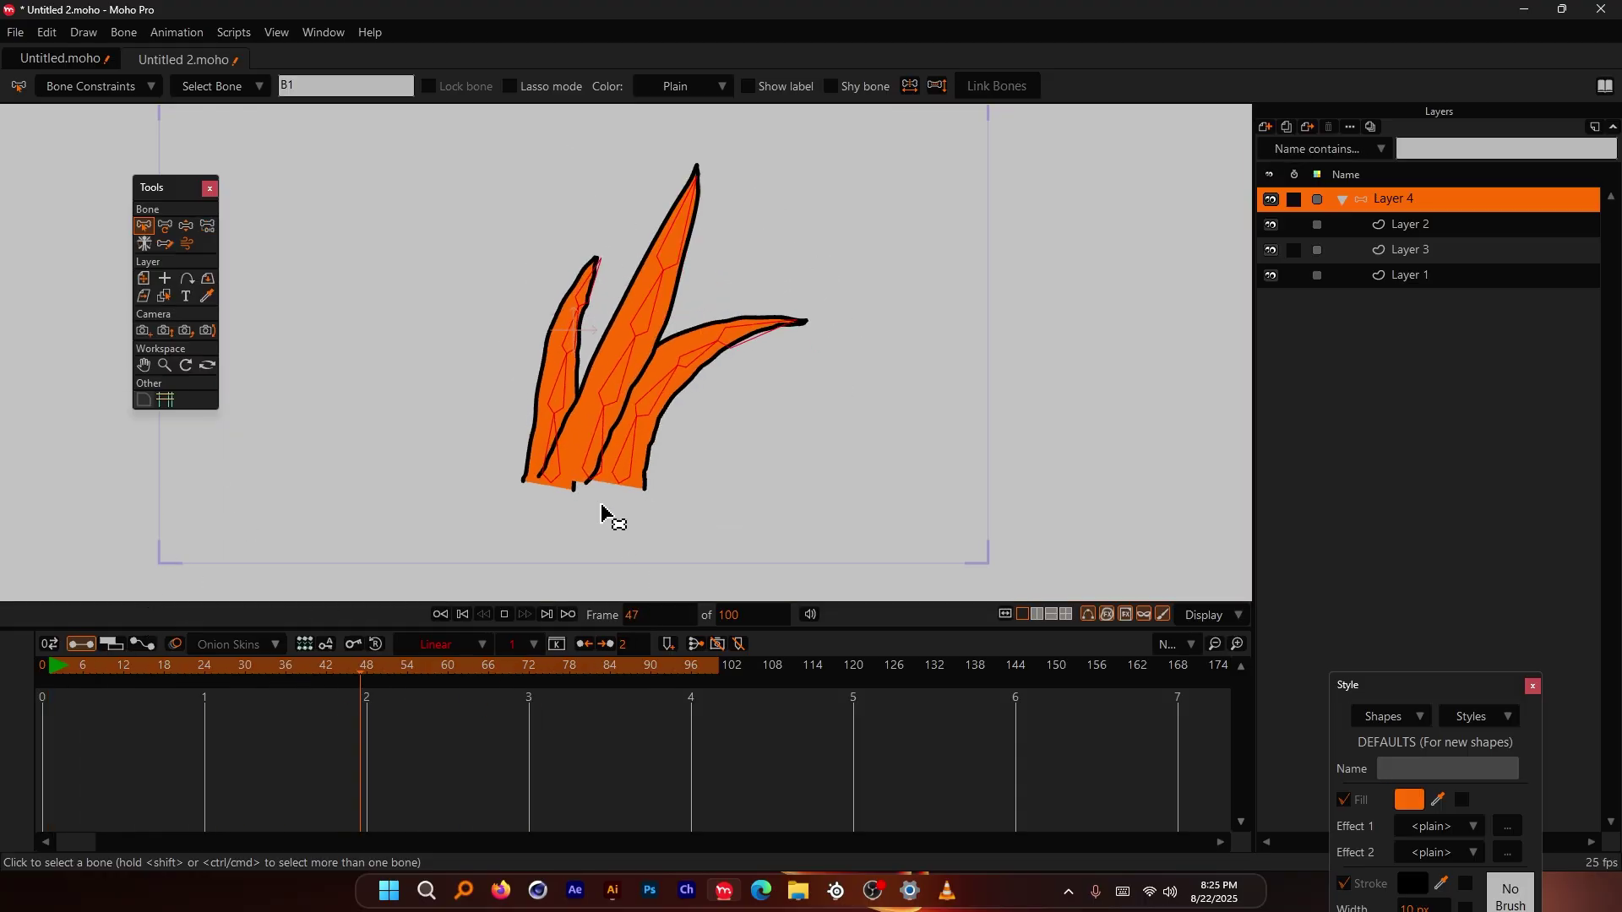
Step: Examine how the blades' bases move during playback, stopping and stepping back to frame 43
scroll(583, 503, "up", 3)
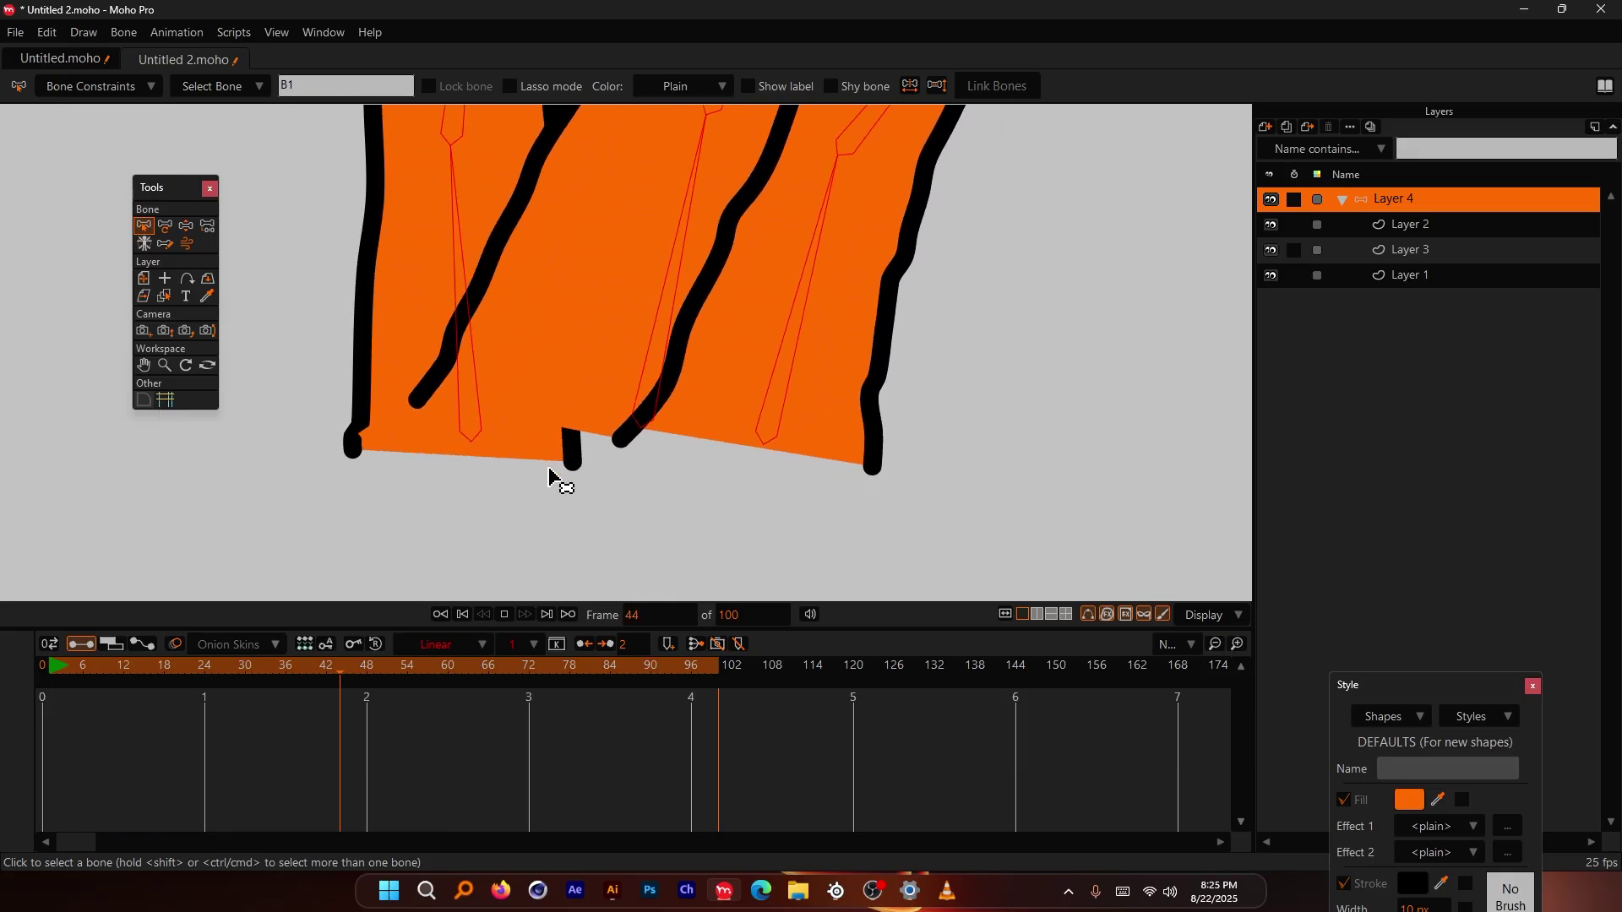
key("space")
scroll(561, 482, "down", 3)
scroll(712, 201, "up", 1)
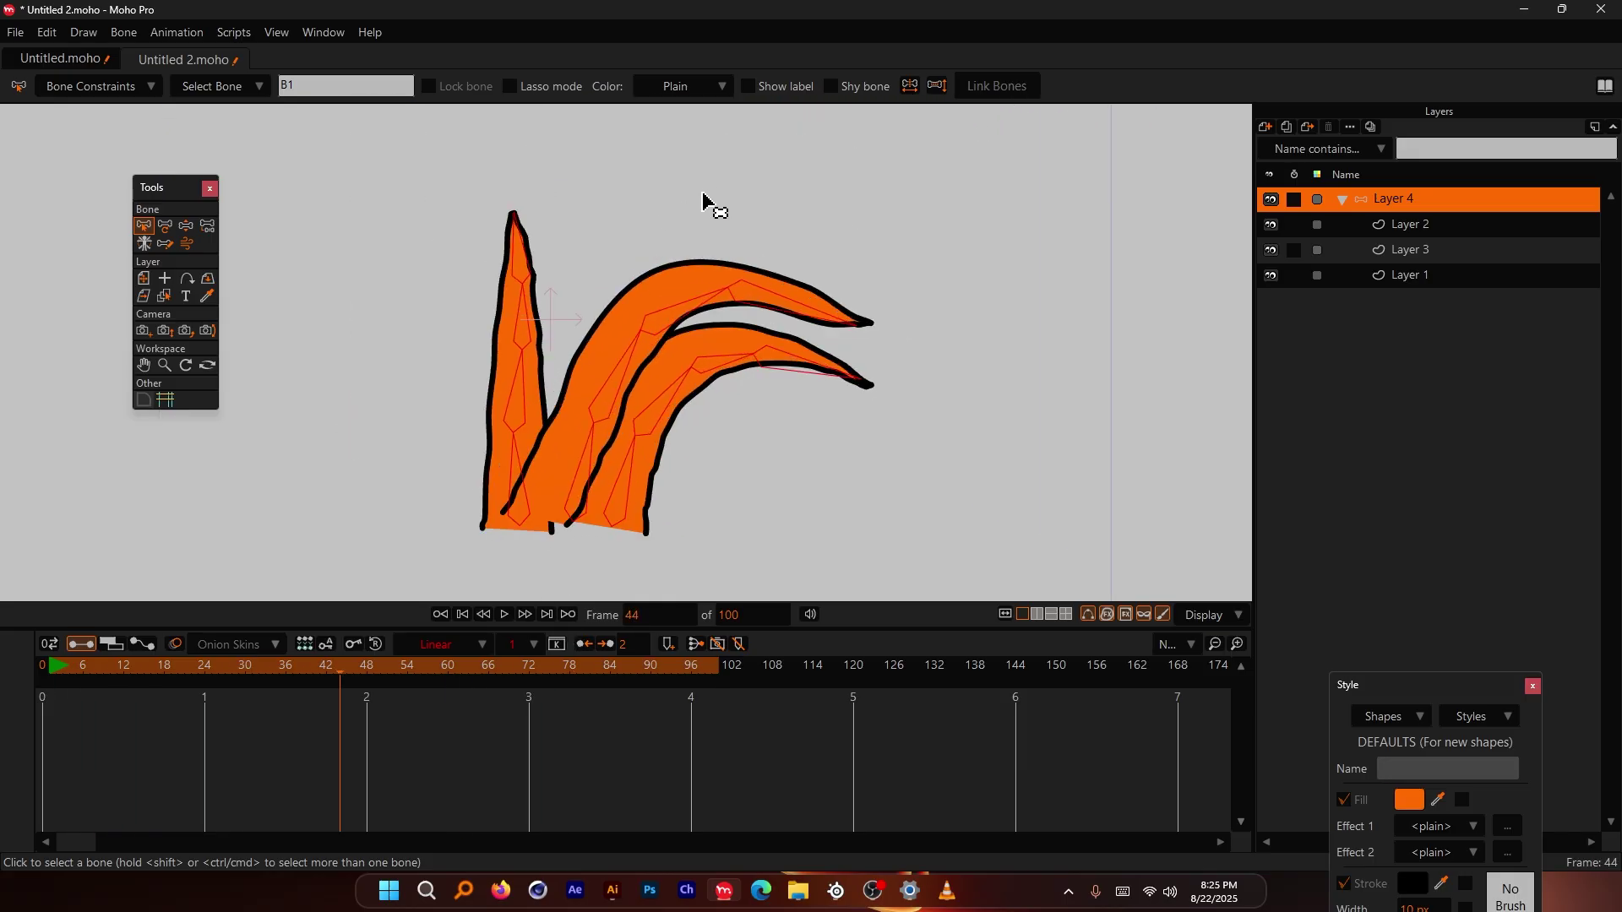
left_click(331, 666)
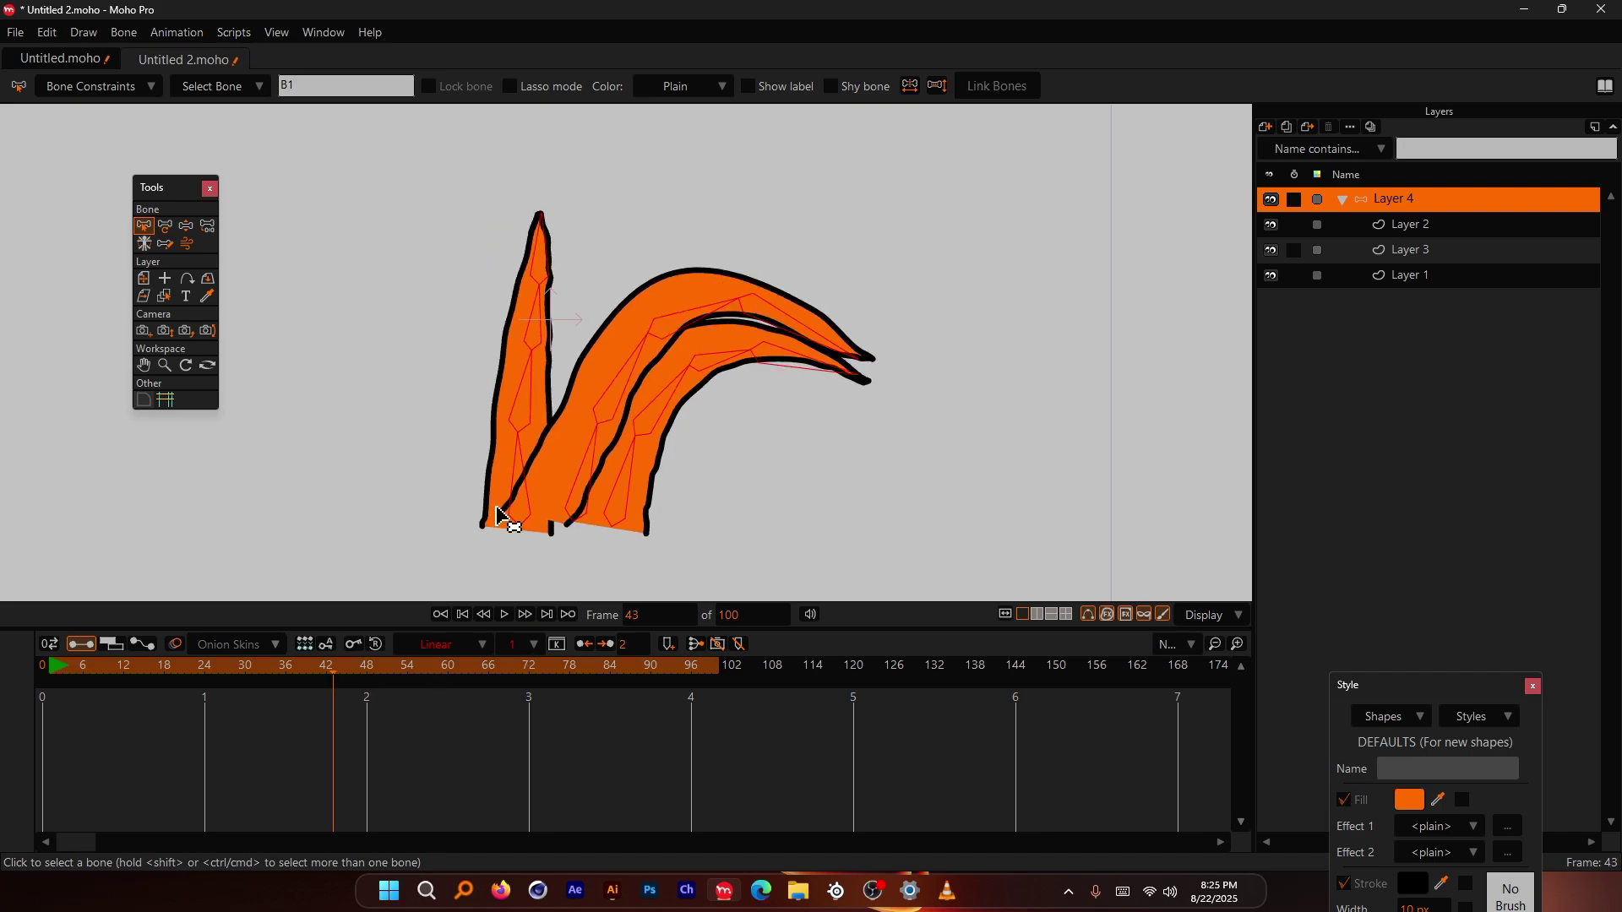
Step: At frame 0, select all bones except the three base bones and enable angle dynamics with torque 0, spring 1 and wind
left_click(45, 664)
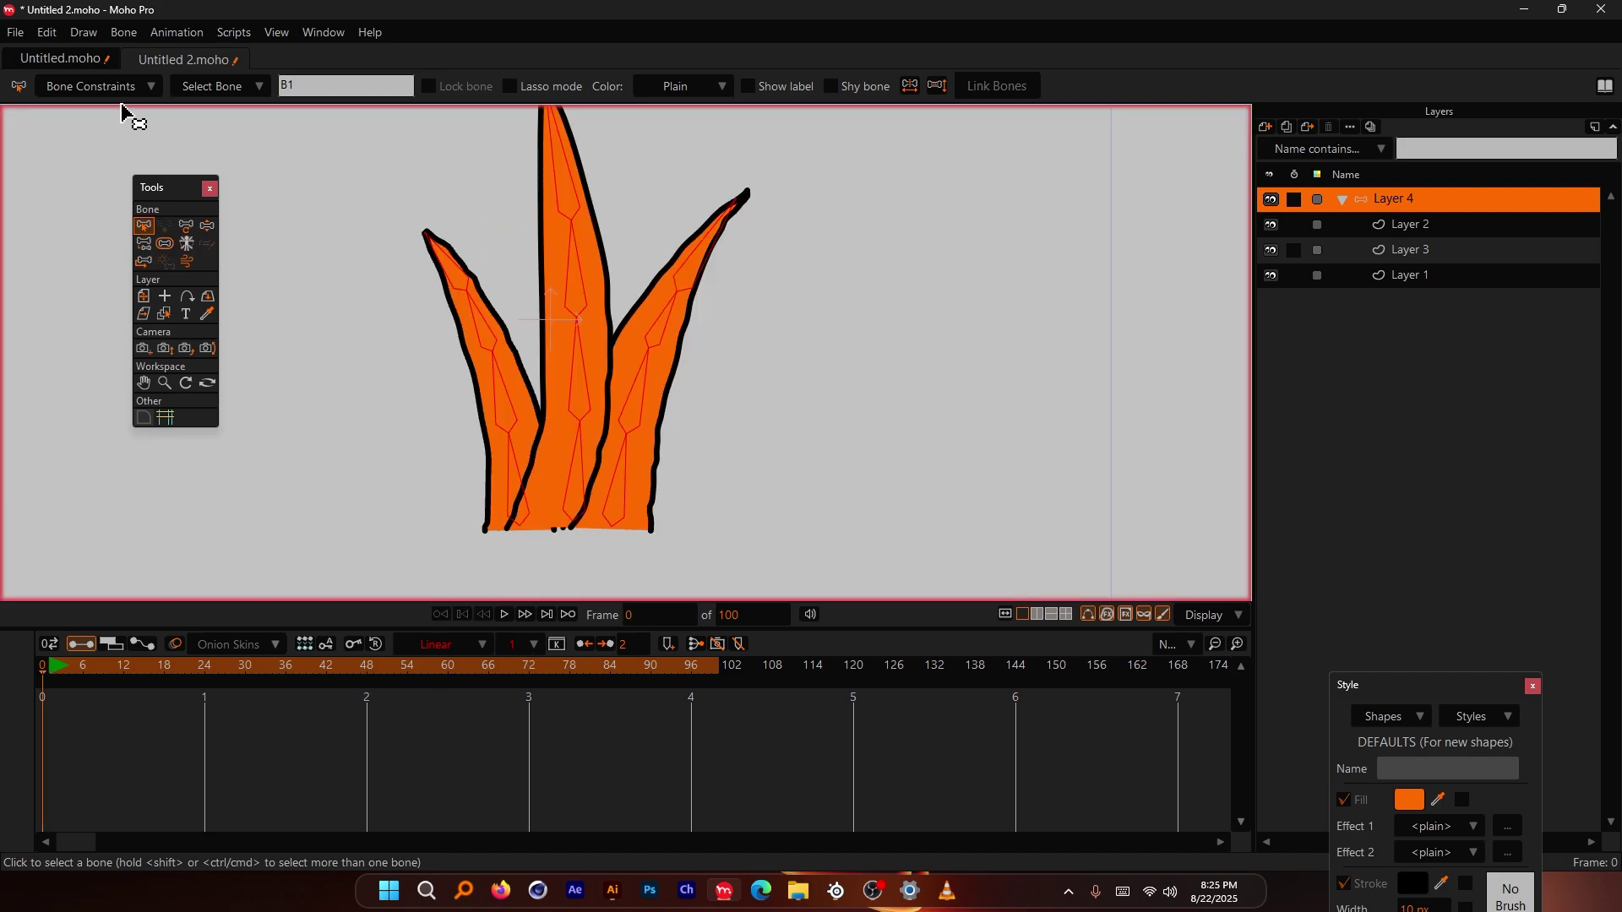
left_click_drag(337, 163, 798, 444)
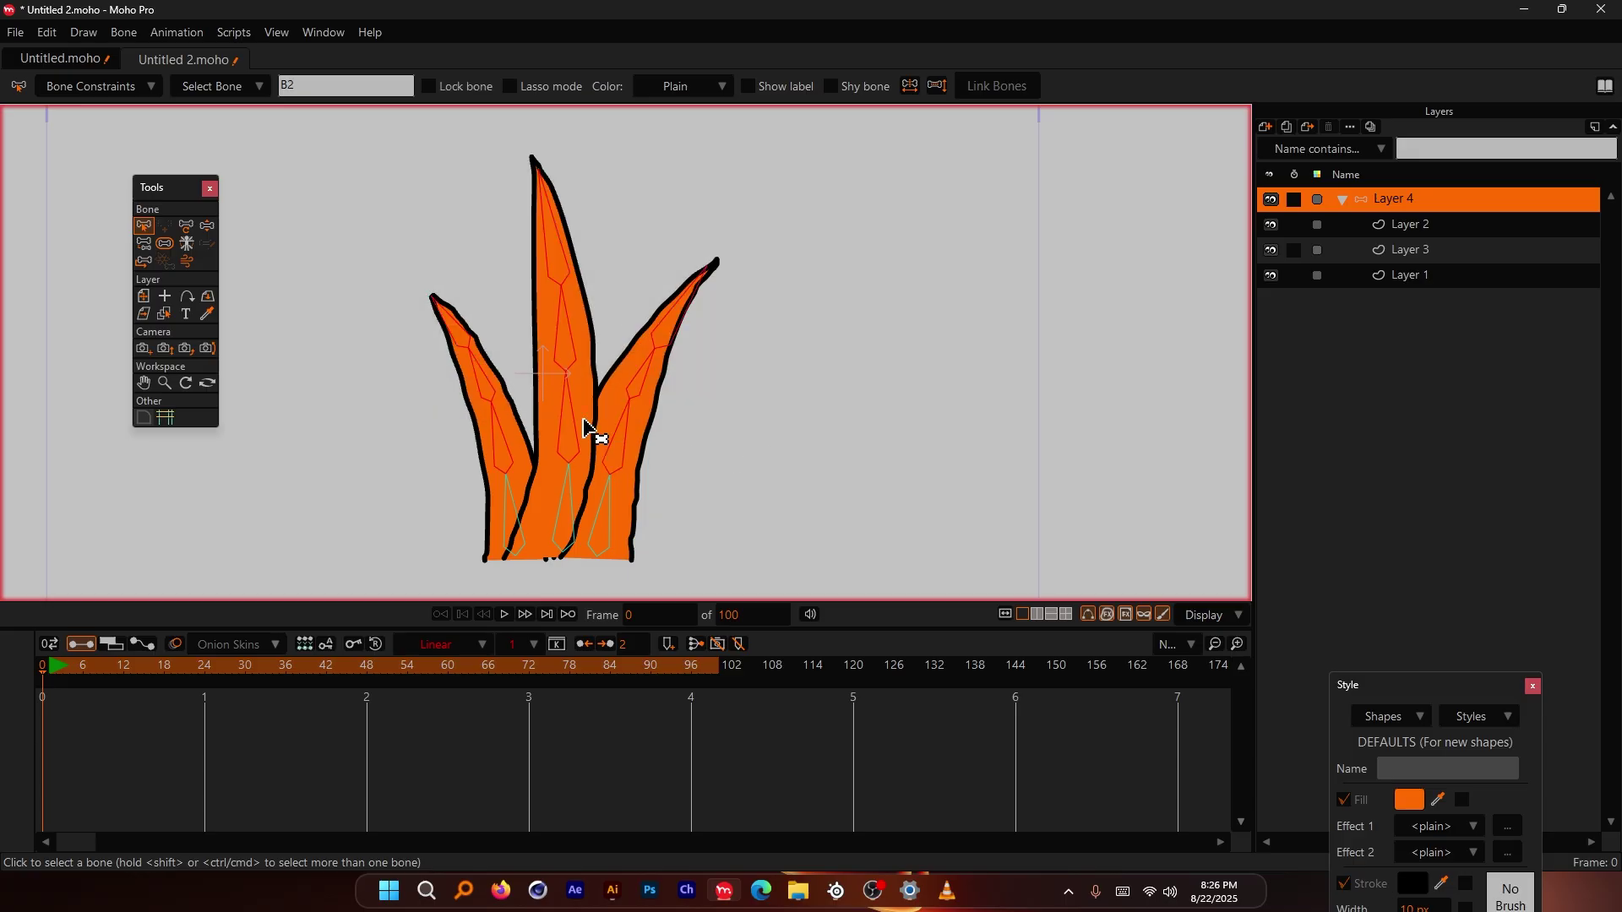
left_click(146, 84)
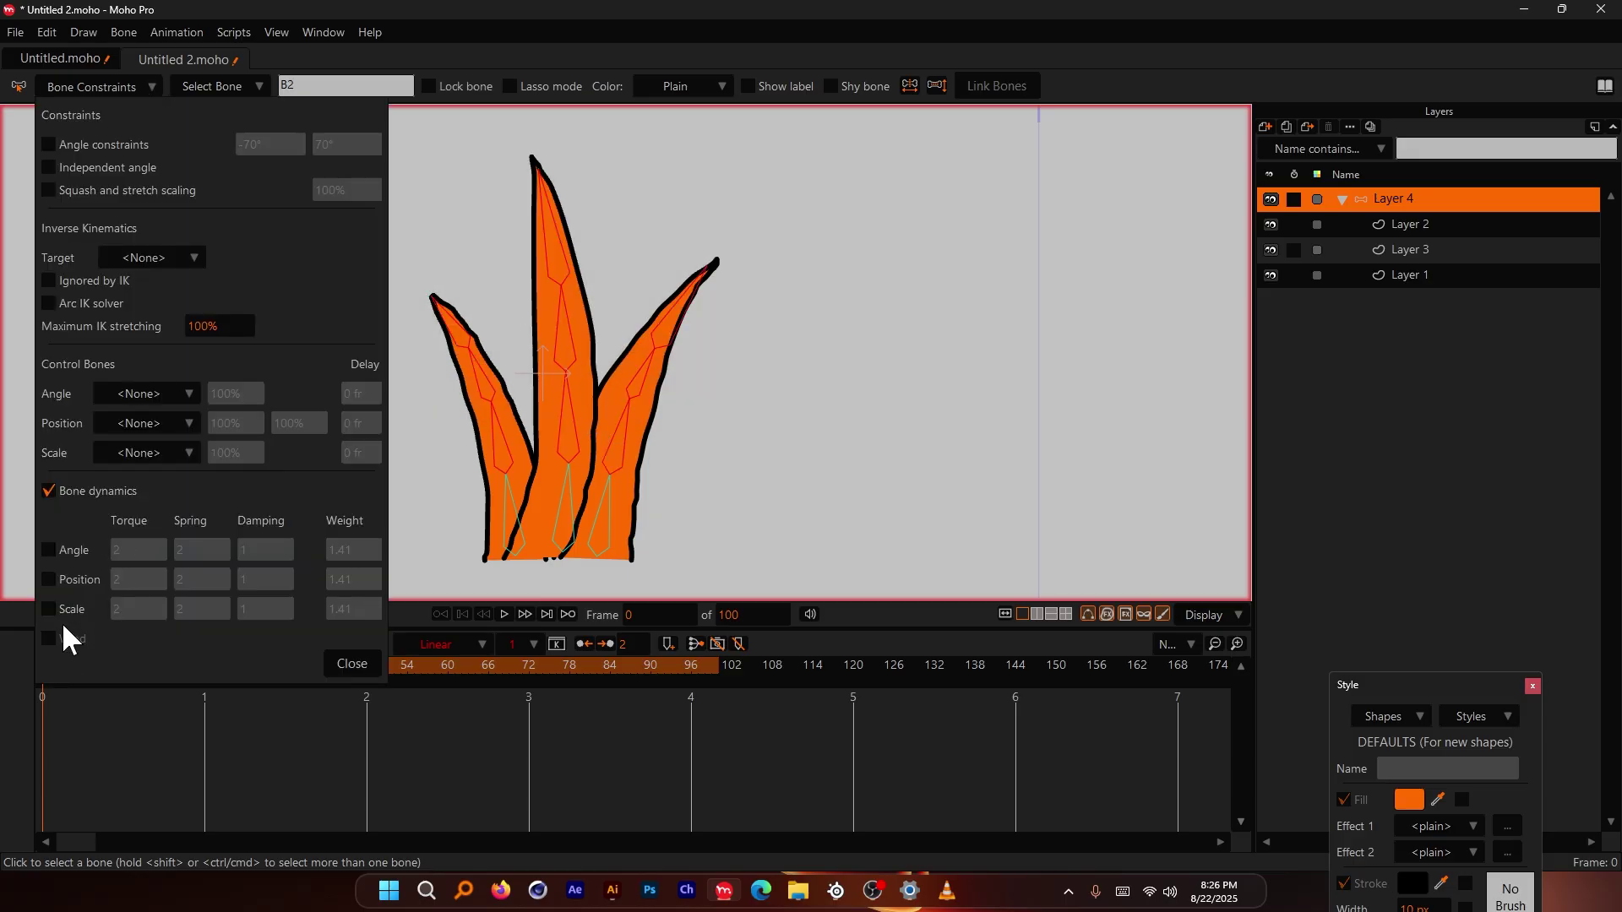
left_click(49, 550)
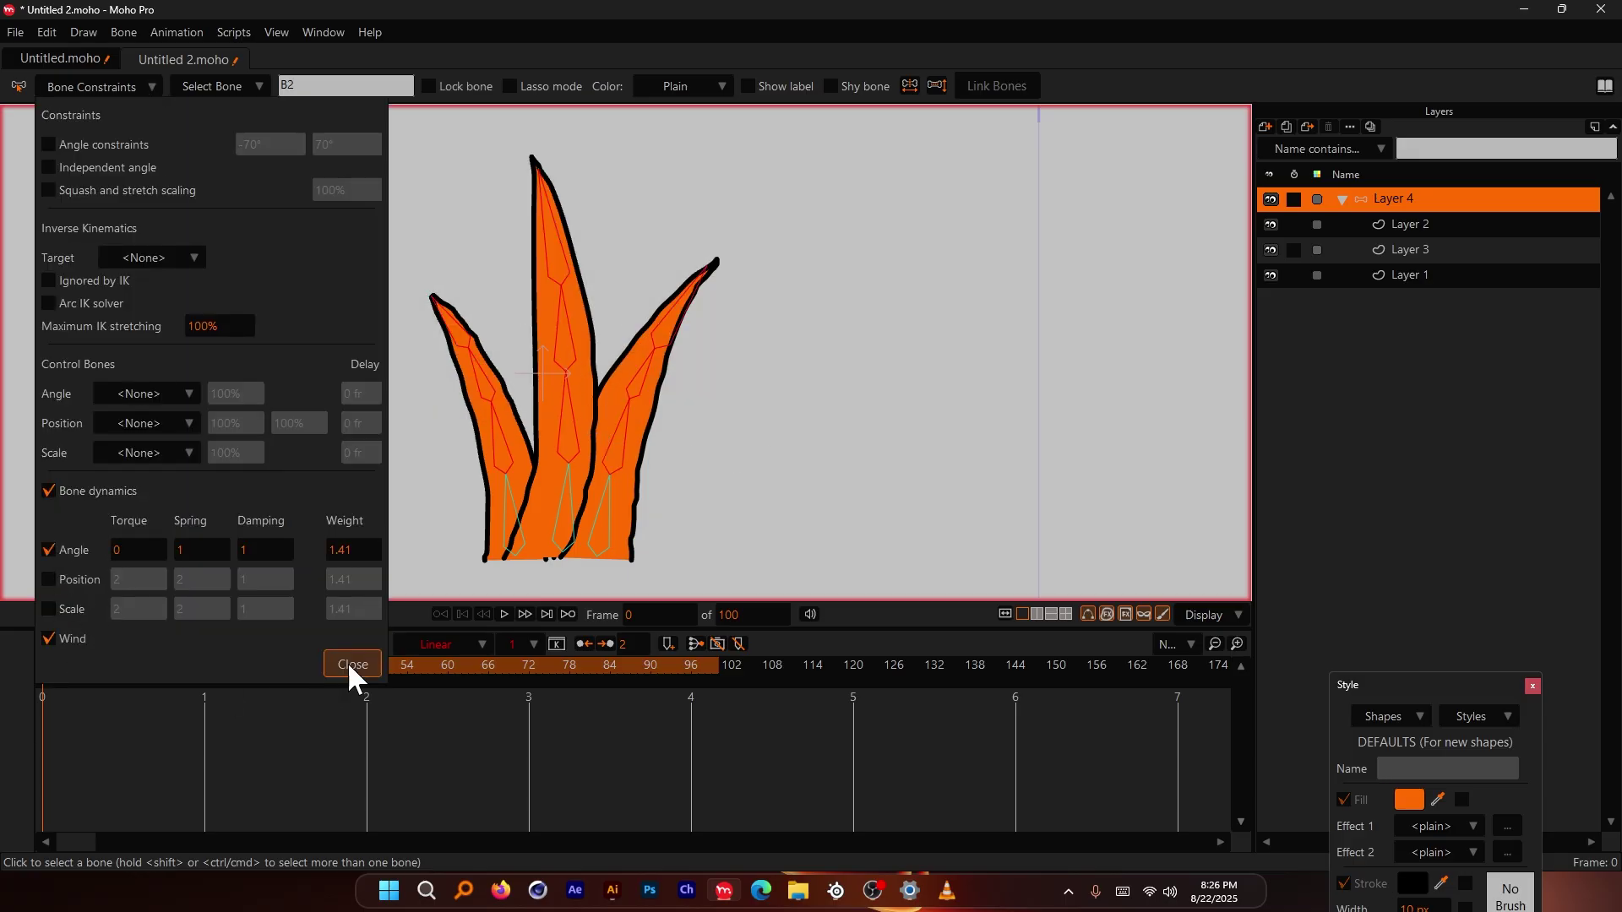
left_click(349, 664)
Step: Play the animation to inspect the blades' bases up close, and review the upper bones' dynamics settings
key("space")
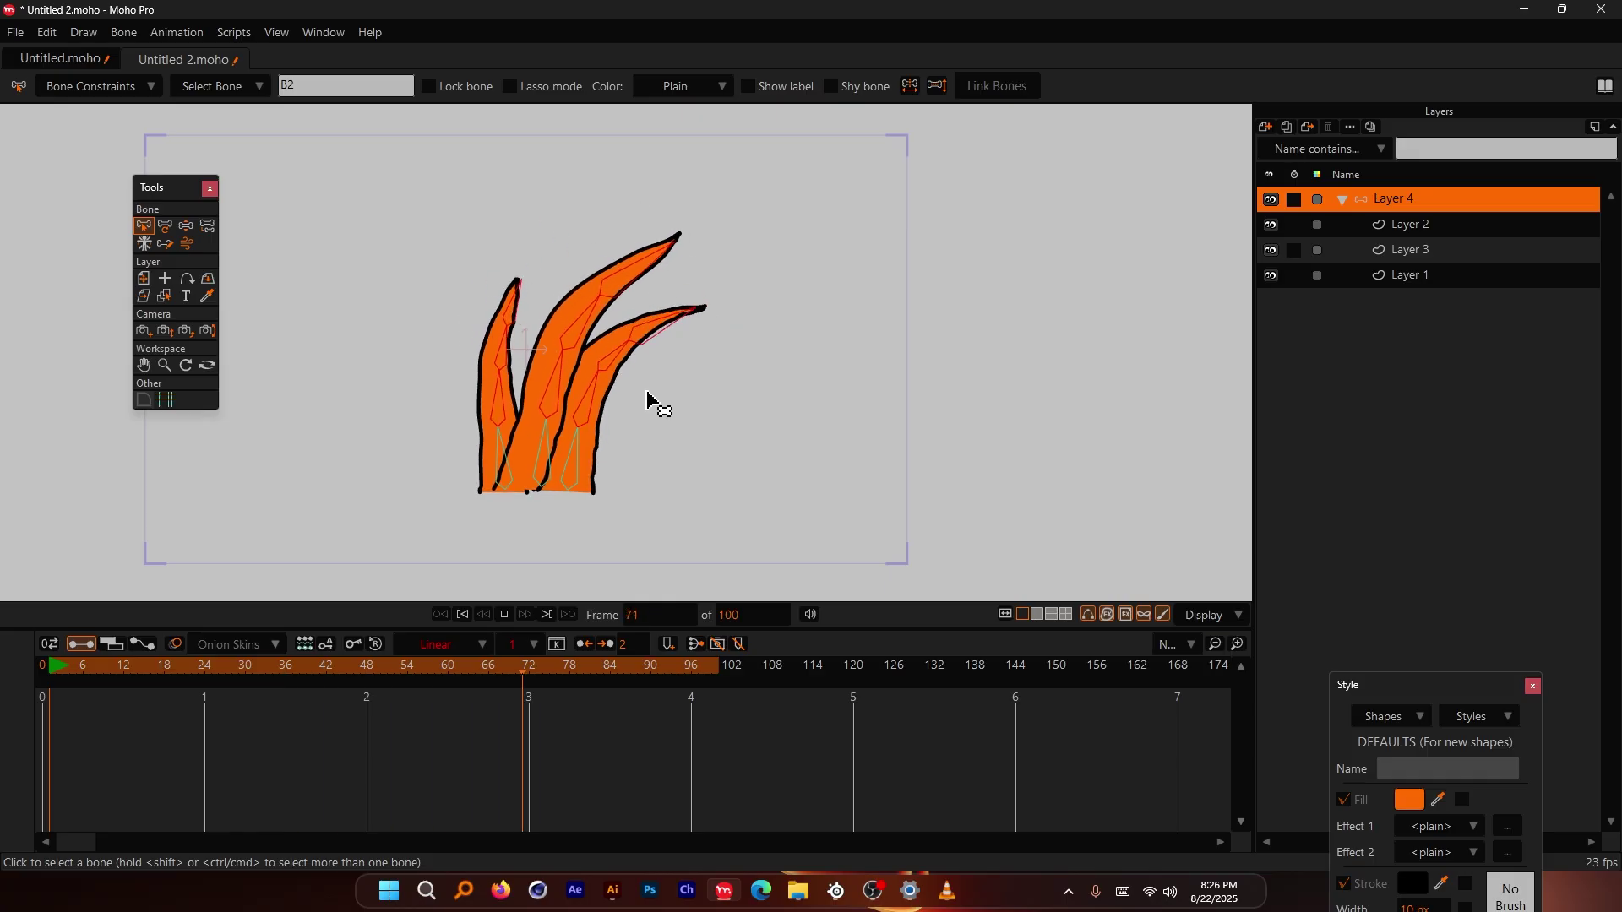
scroll(583, 490, "up", 6)
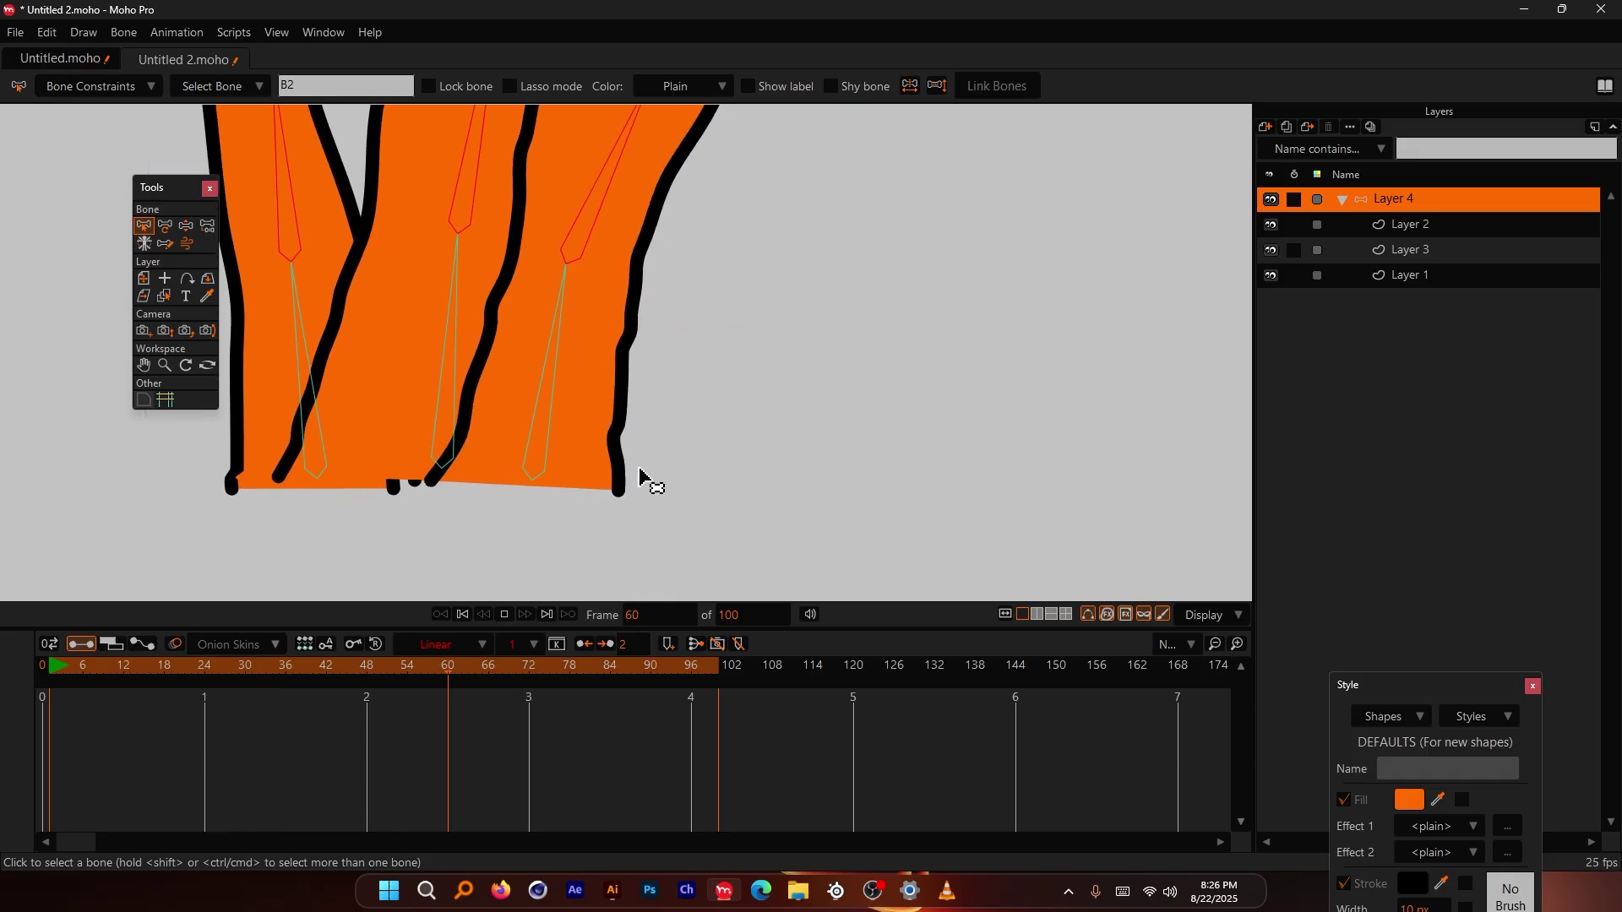
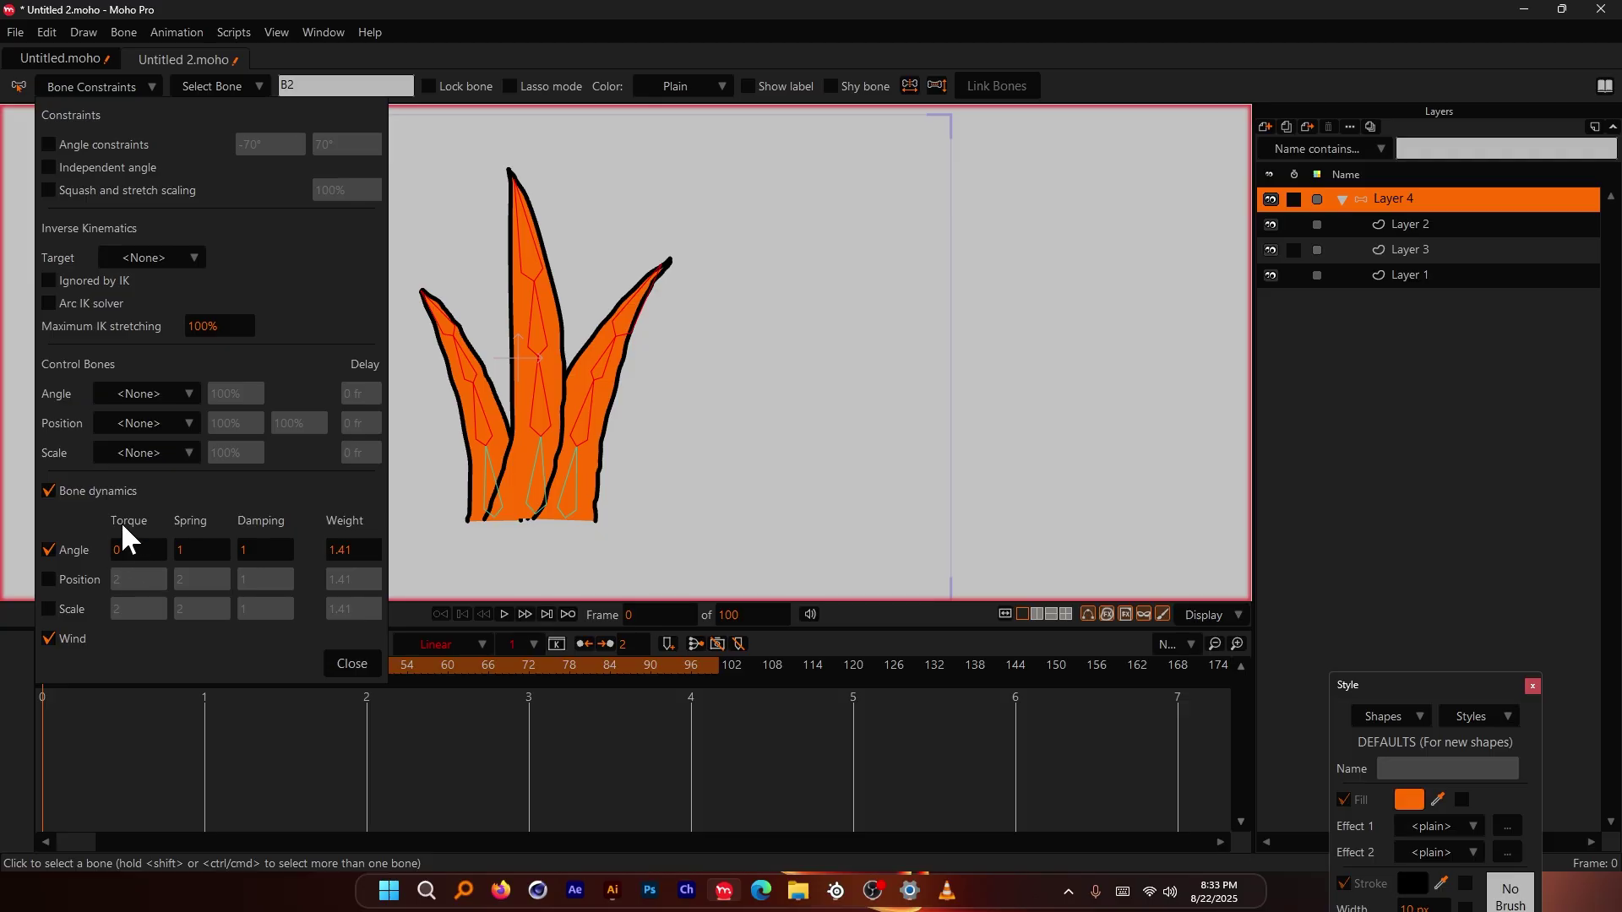
left_click(350, 664)
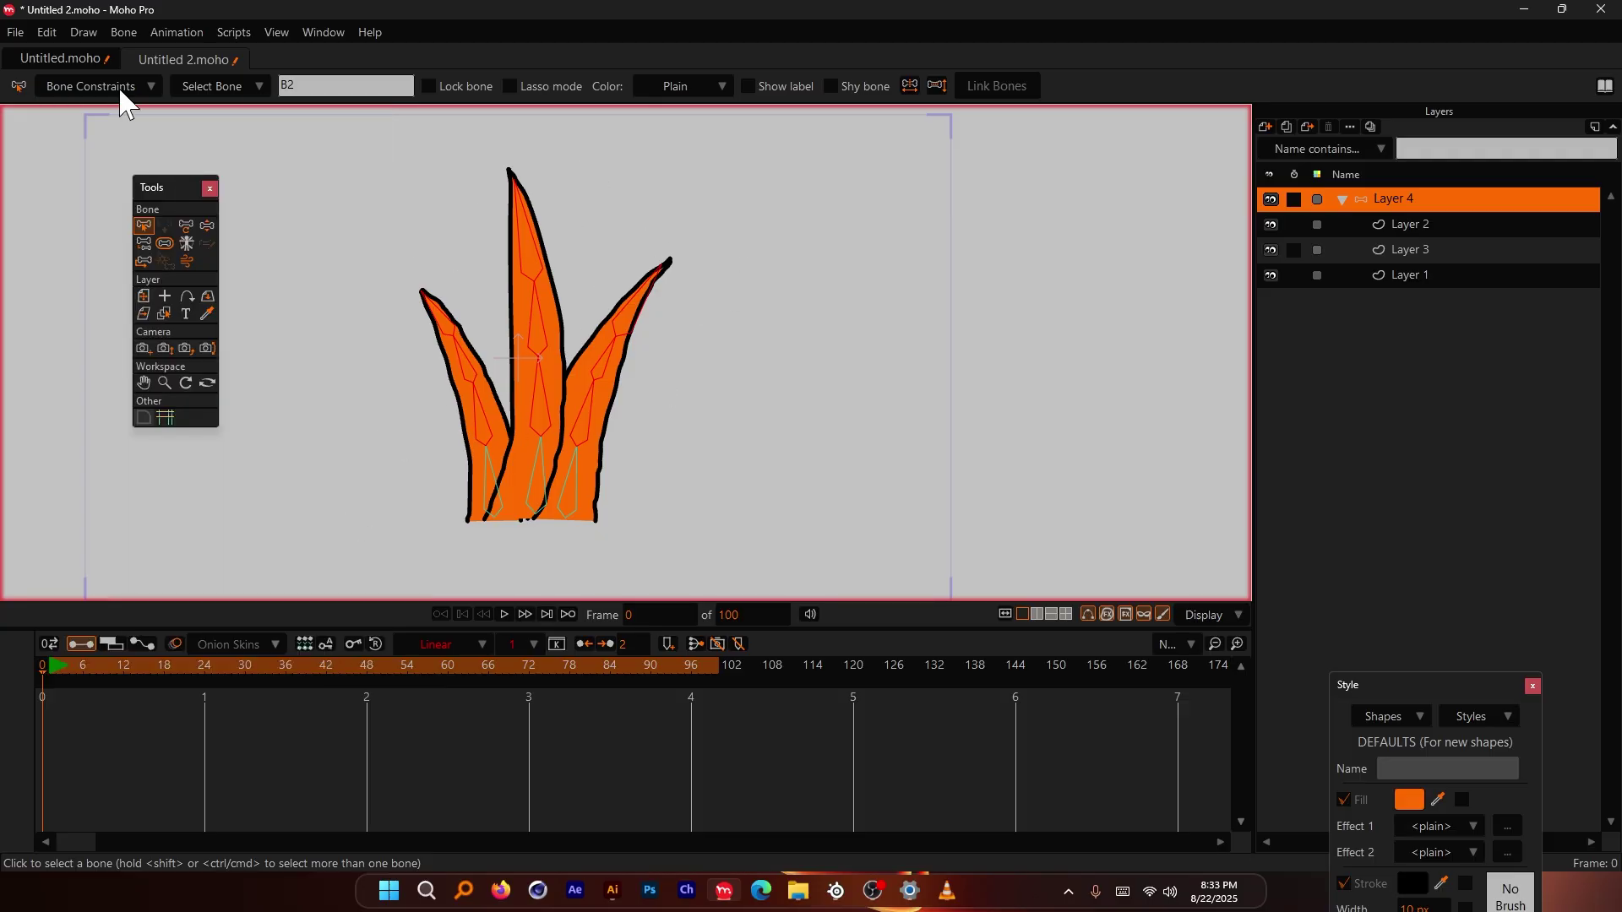
left_click(91, 87)
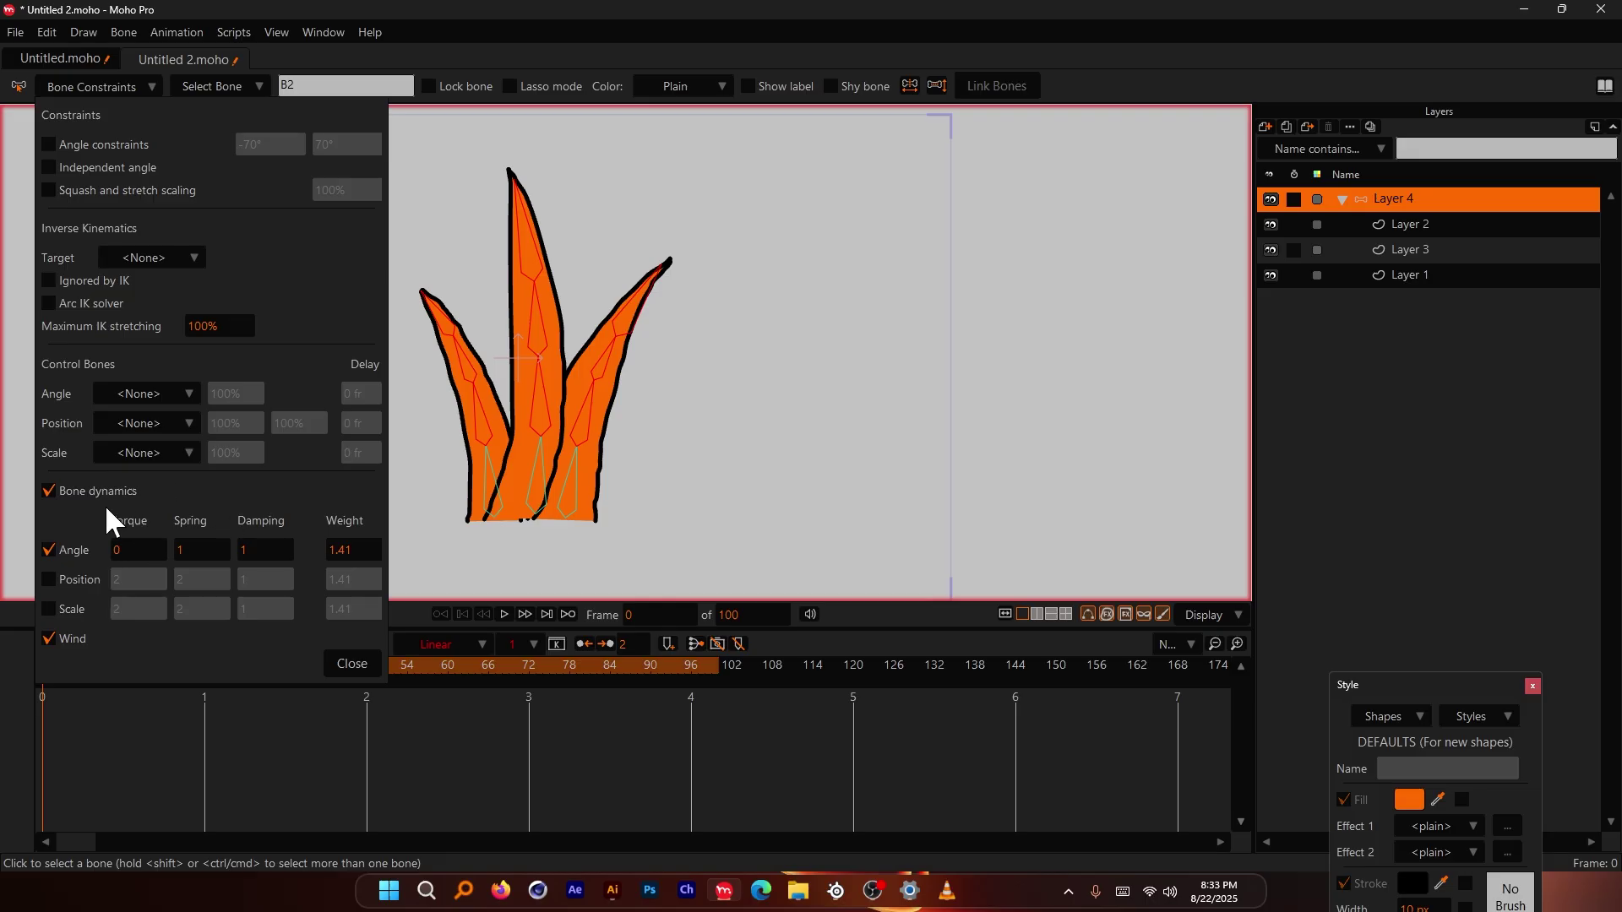
left_click(351, 664)
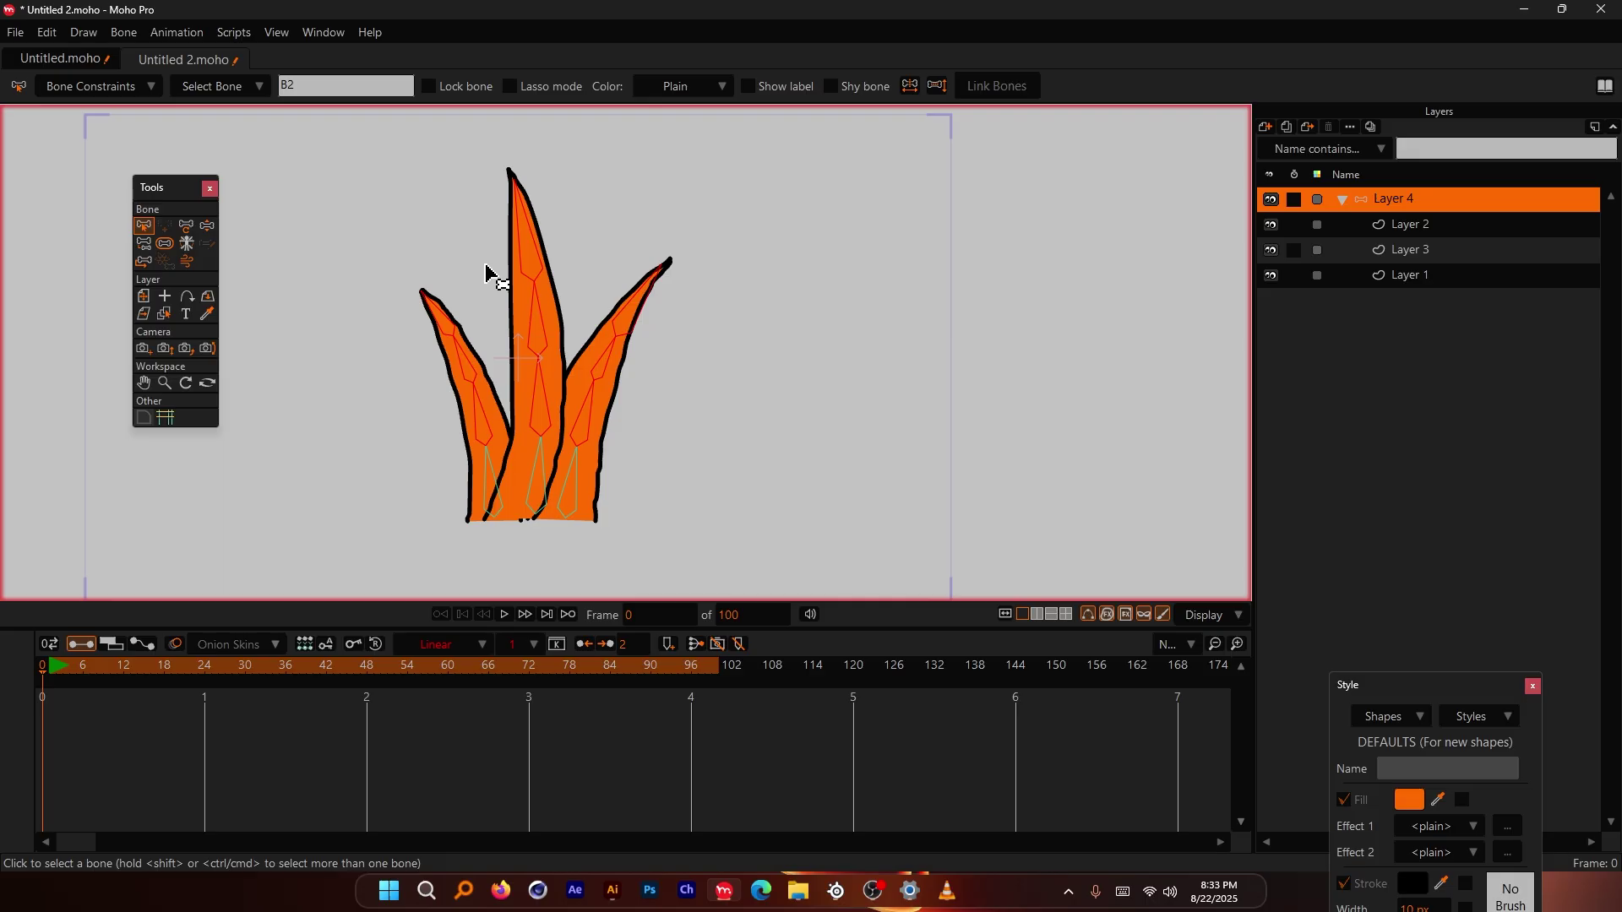
Step: Activate the wind and gravity tool, play the animation and set the wind direction to 85.2°
left_click(186, 261)
key("space")
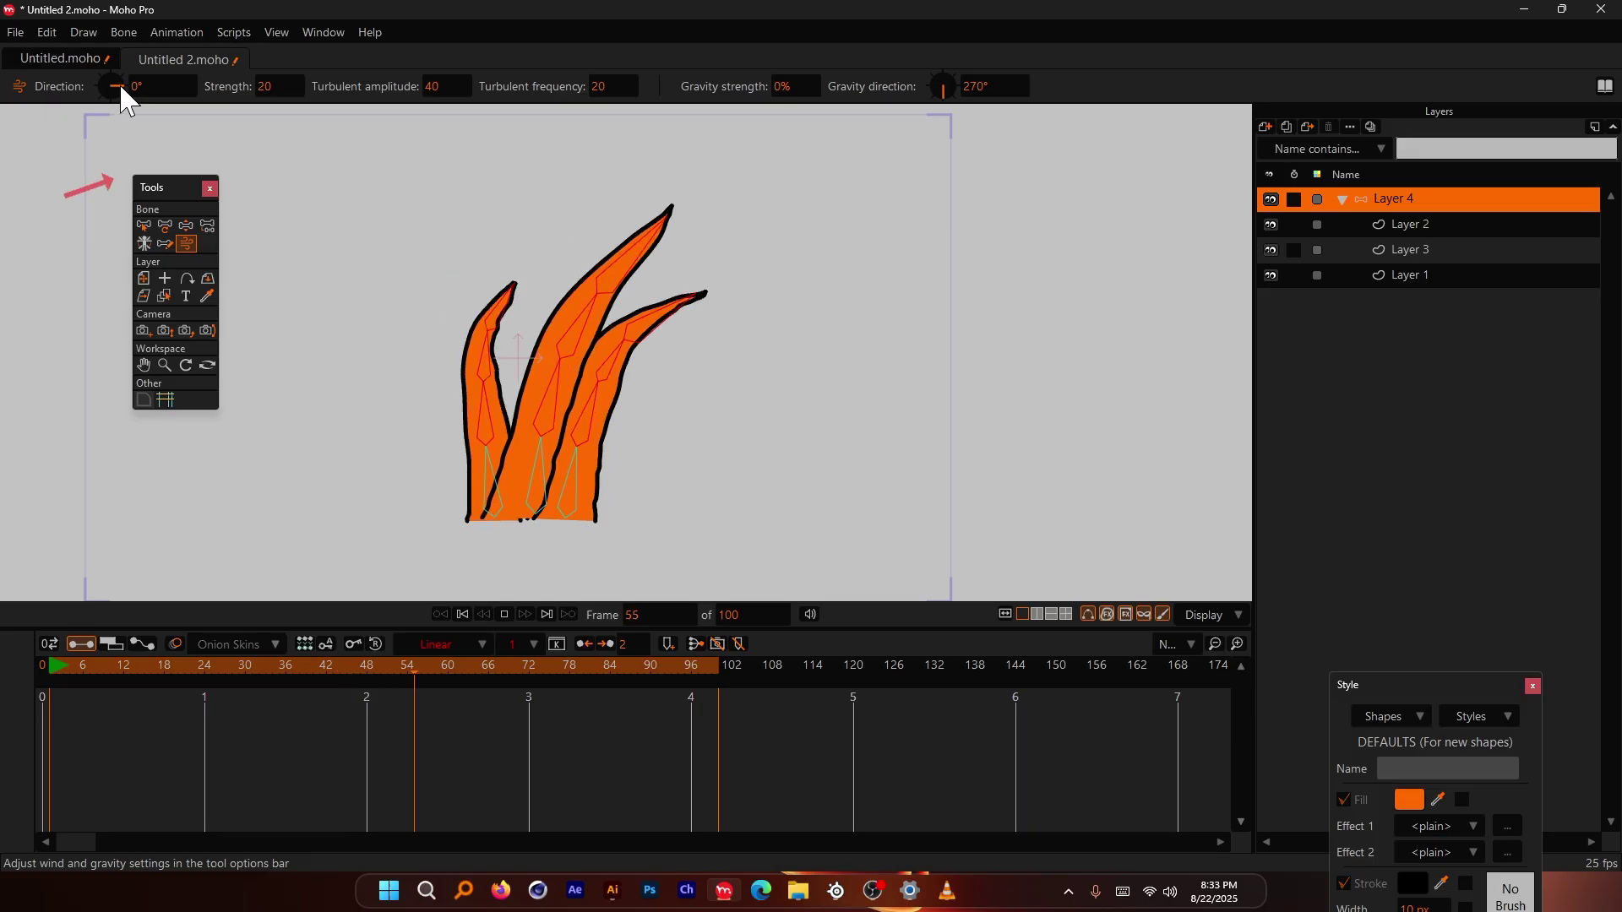
left_click_drag(120, 85, 113, 52)
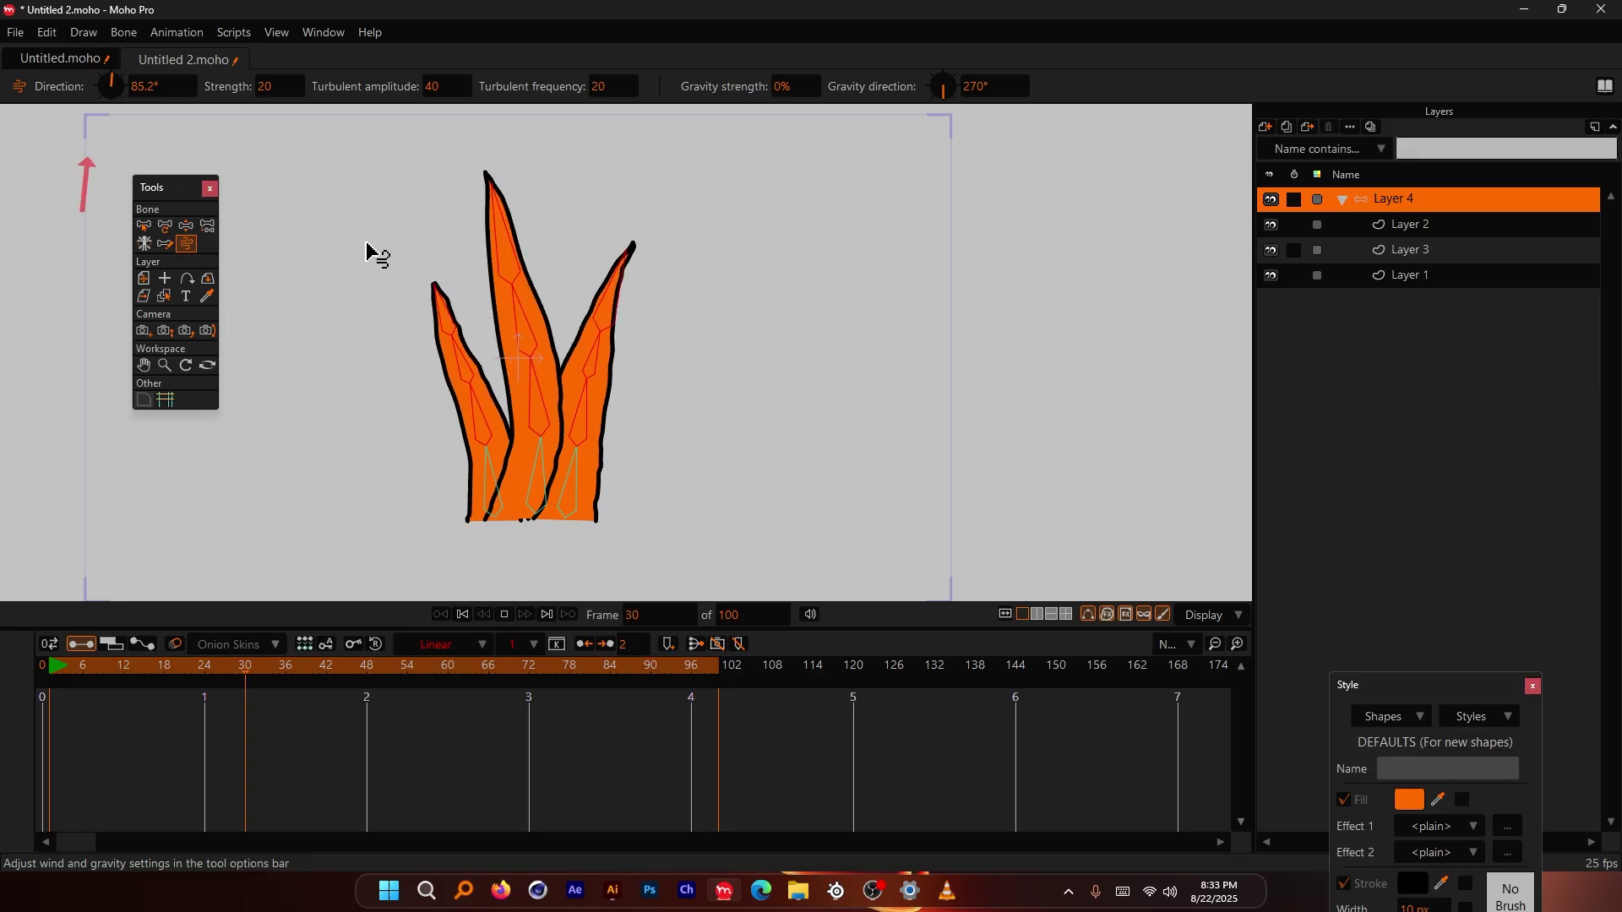
Step: Set the wind direction to 180° and examine the blades' sway during playback
mouse_move(107, 79)
left_mouse_down()
mouse_move(81, 82)
mouse_move(95, 99)
left_mouse_up()
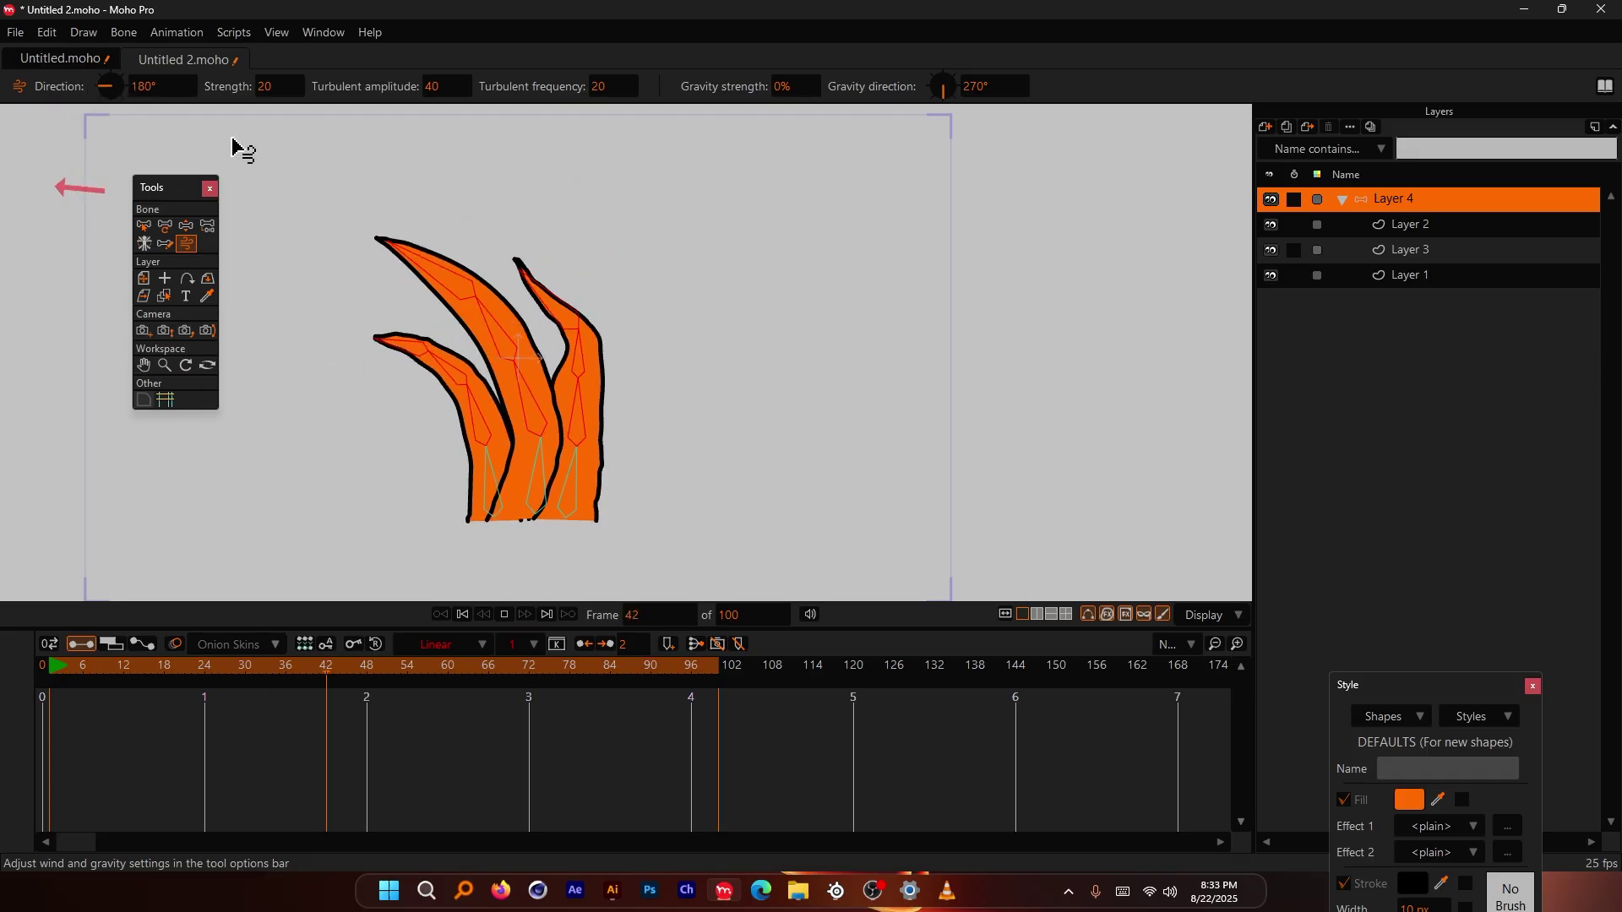
scroll(526, 432, "up", 3)
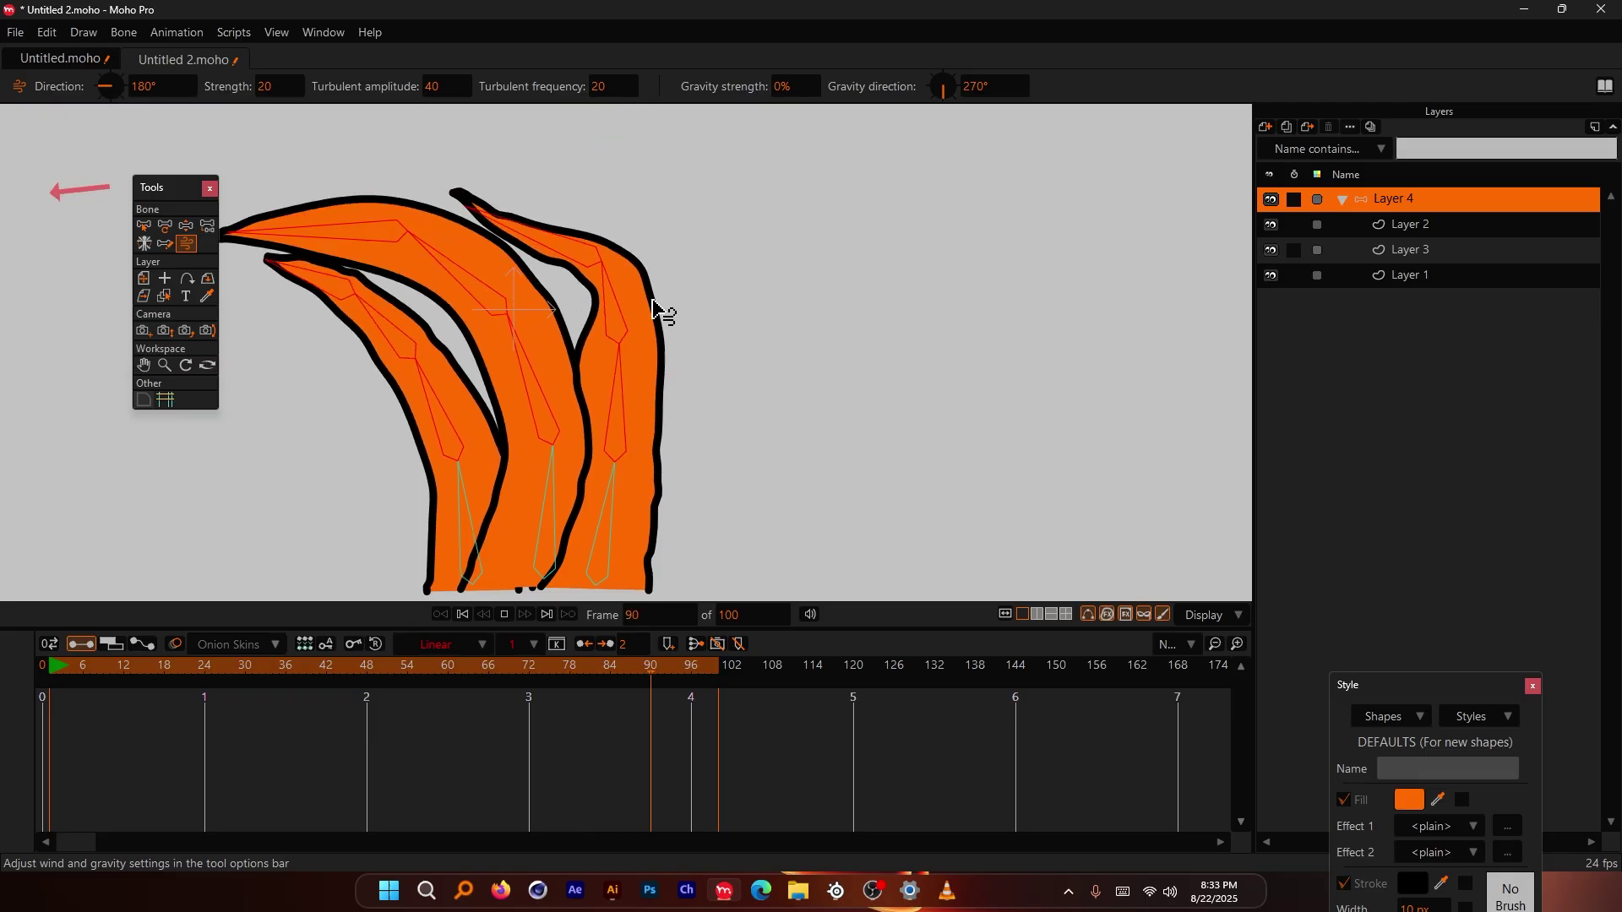
scroll(649, 283, "down", 4)
scroll(649, 253, "up", 5)
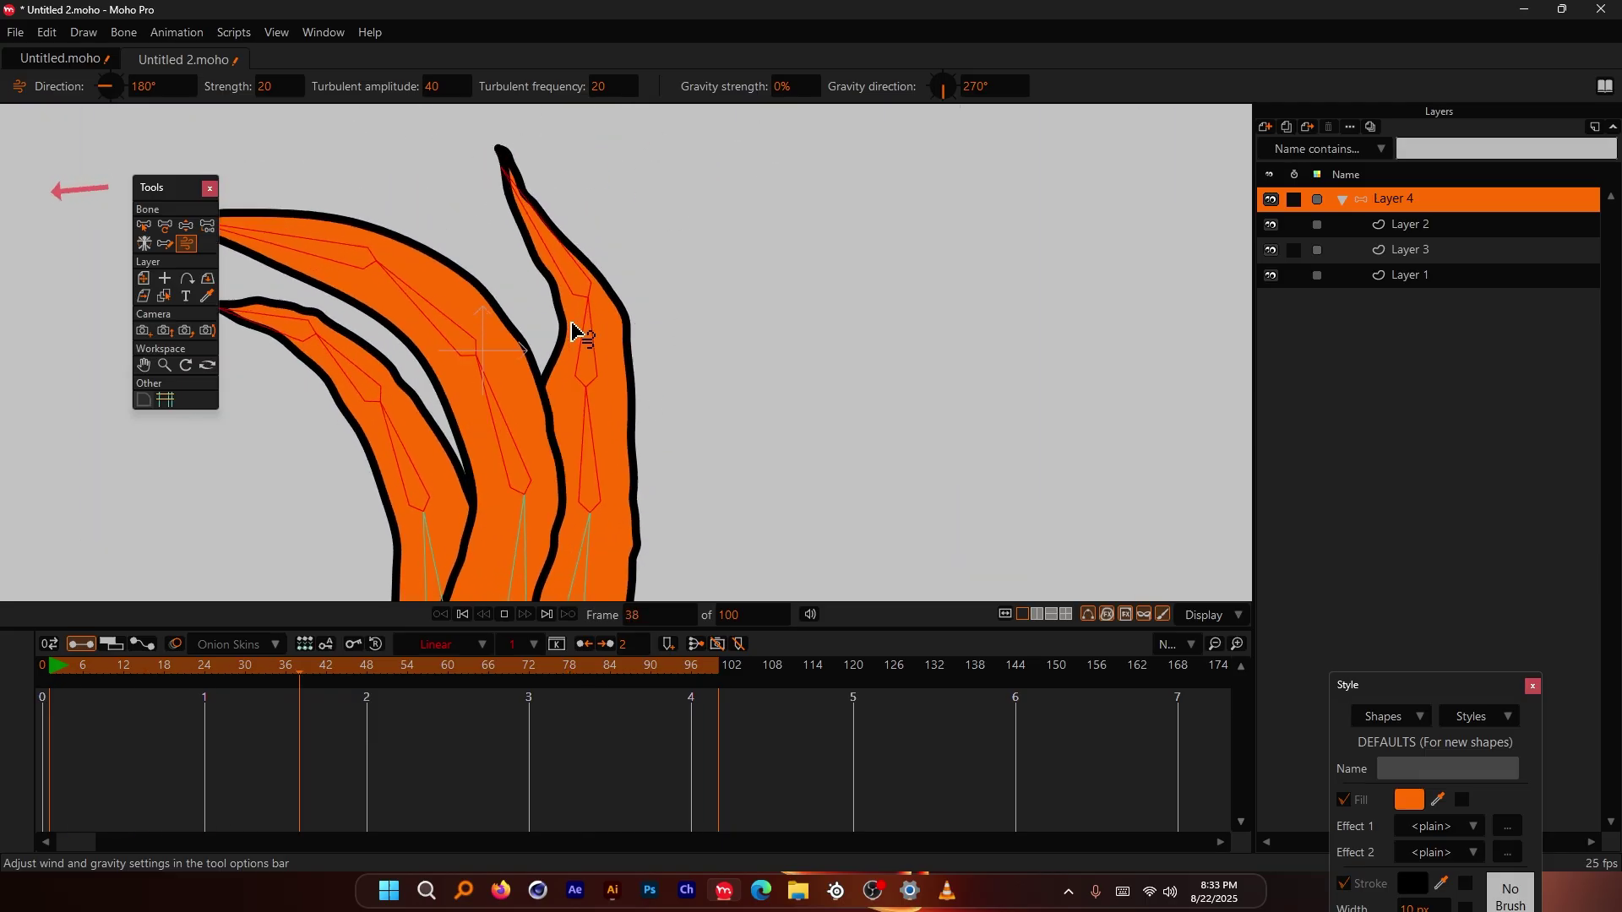
Step: Set the wind direction to 265.6° while the animation plays
scroll(583, 338, "down", 4)
left_click_drag(123, 91, 109, 113)
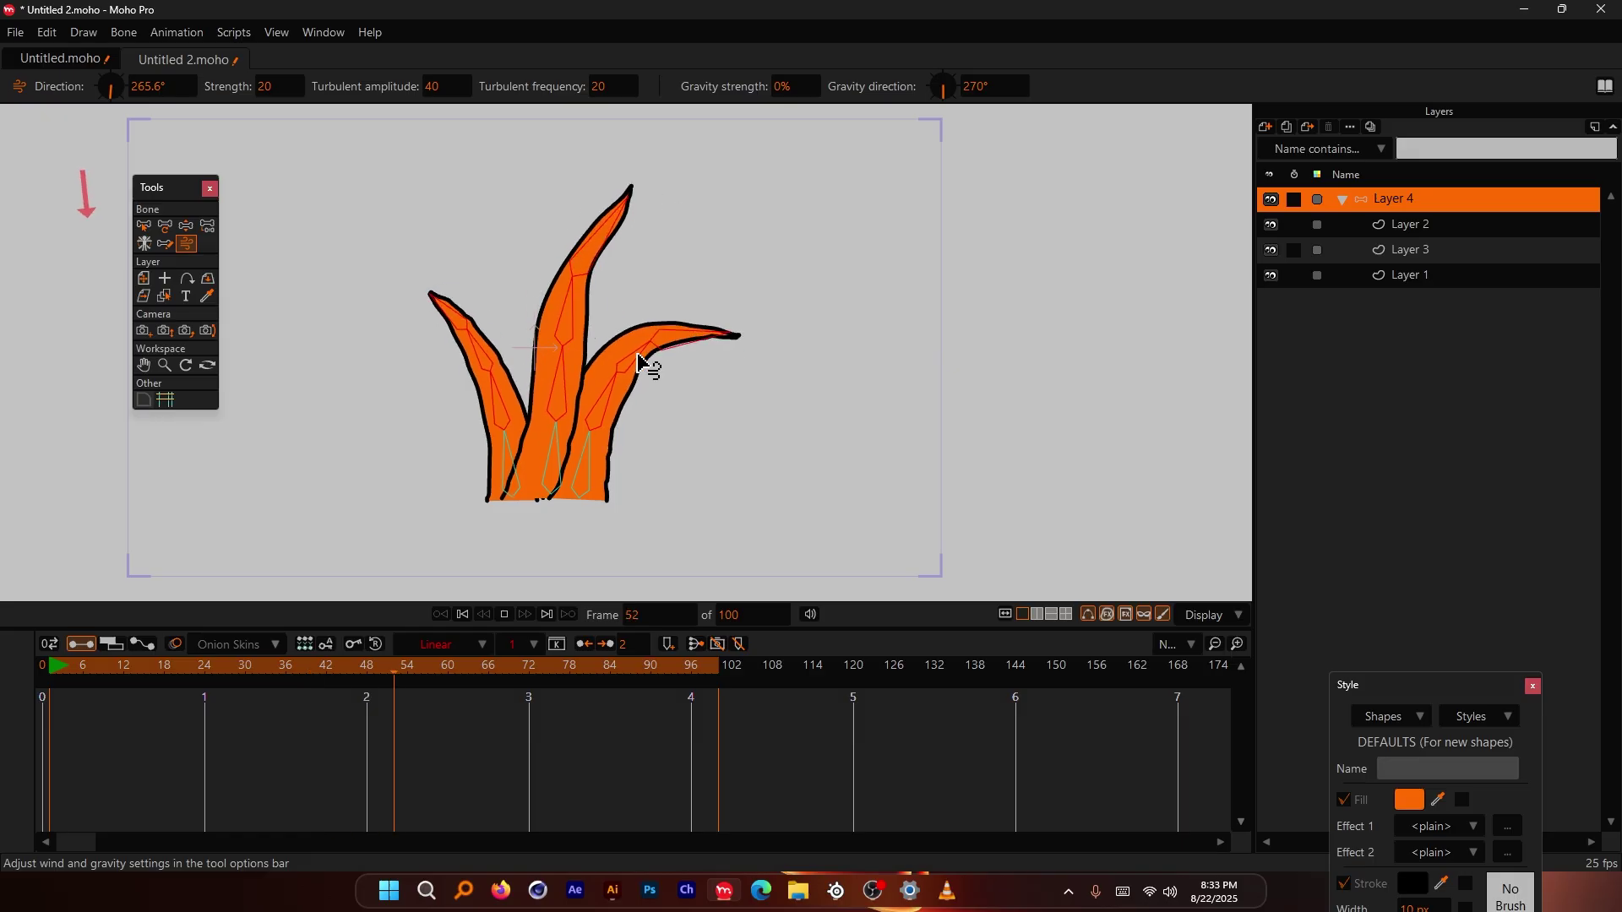
Step: Set the wind direction to 0° and watch how the blades sway
scroll(633, 346, "up", 2)
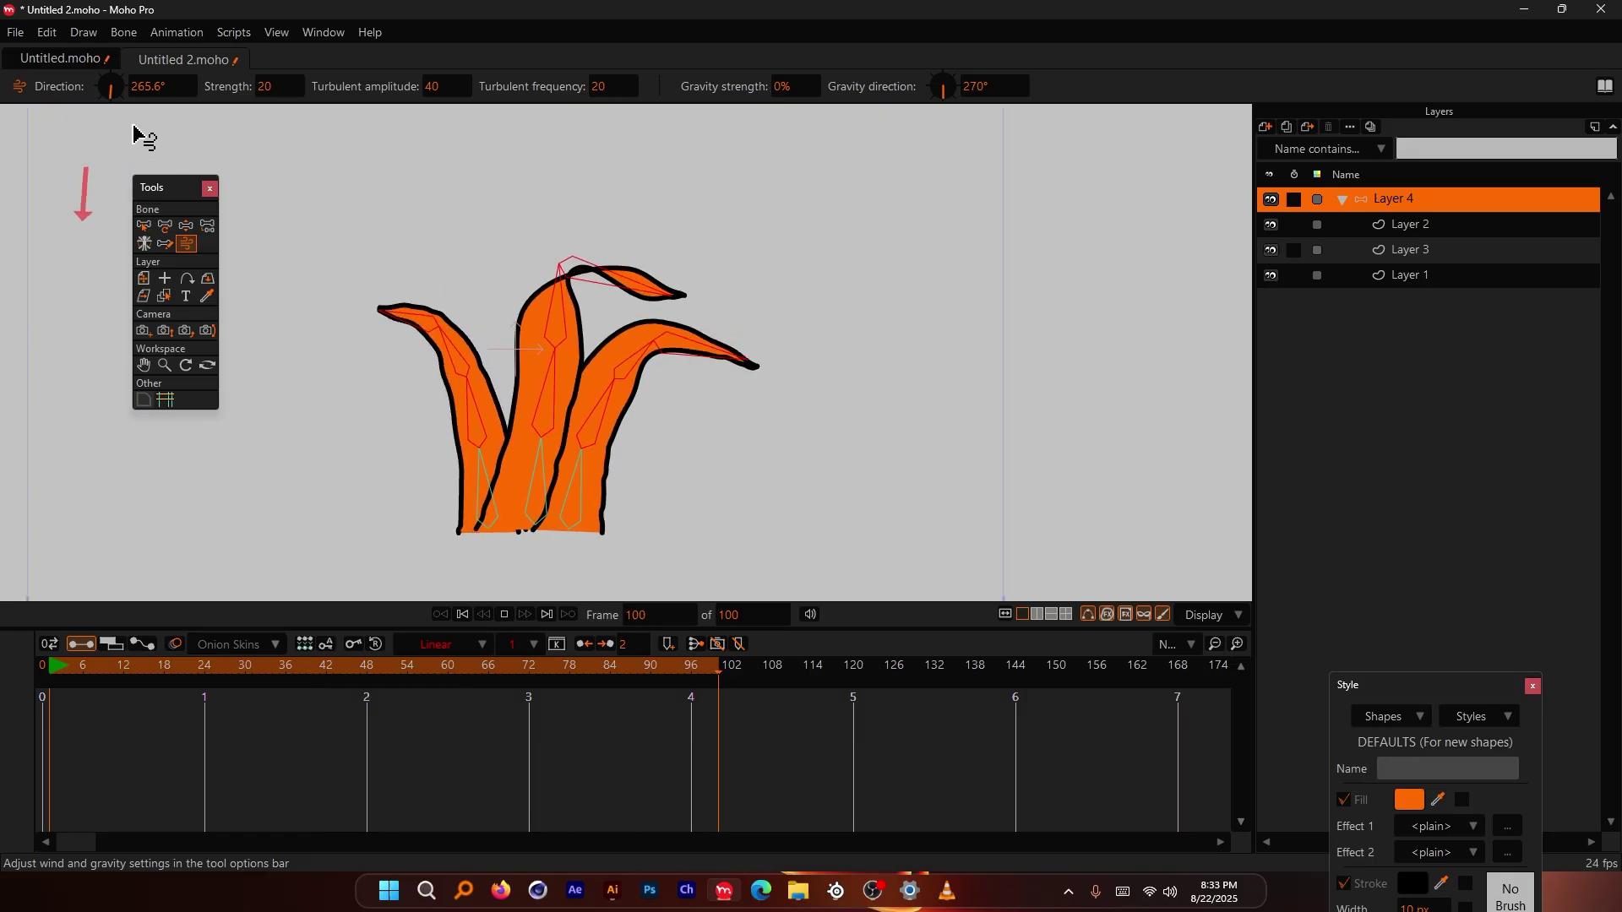
left_click(121, 87)
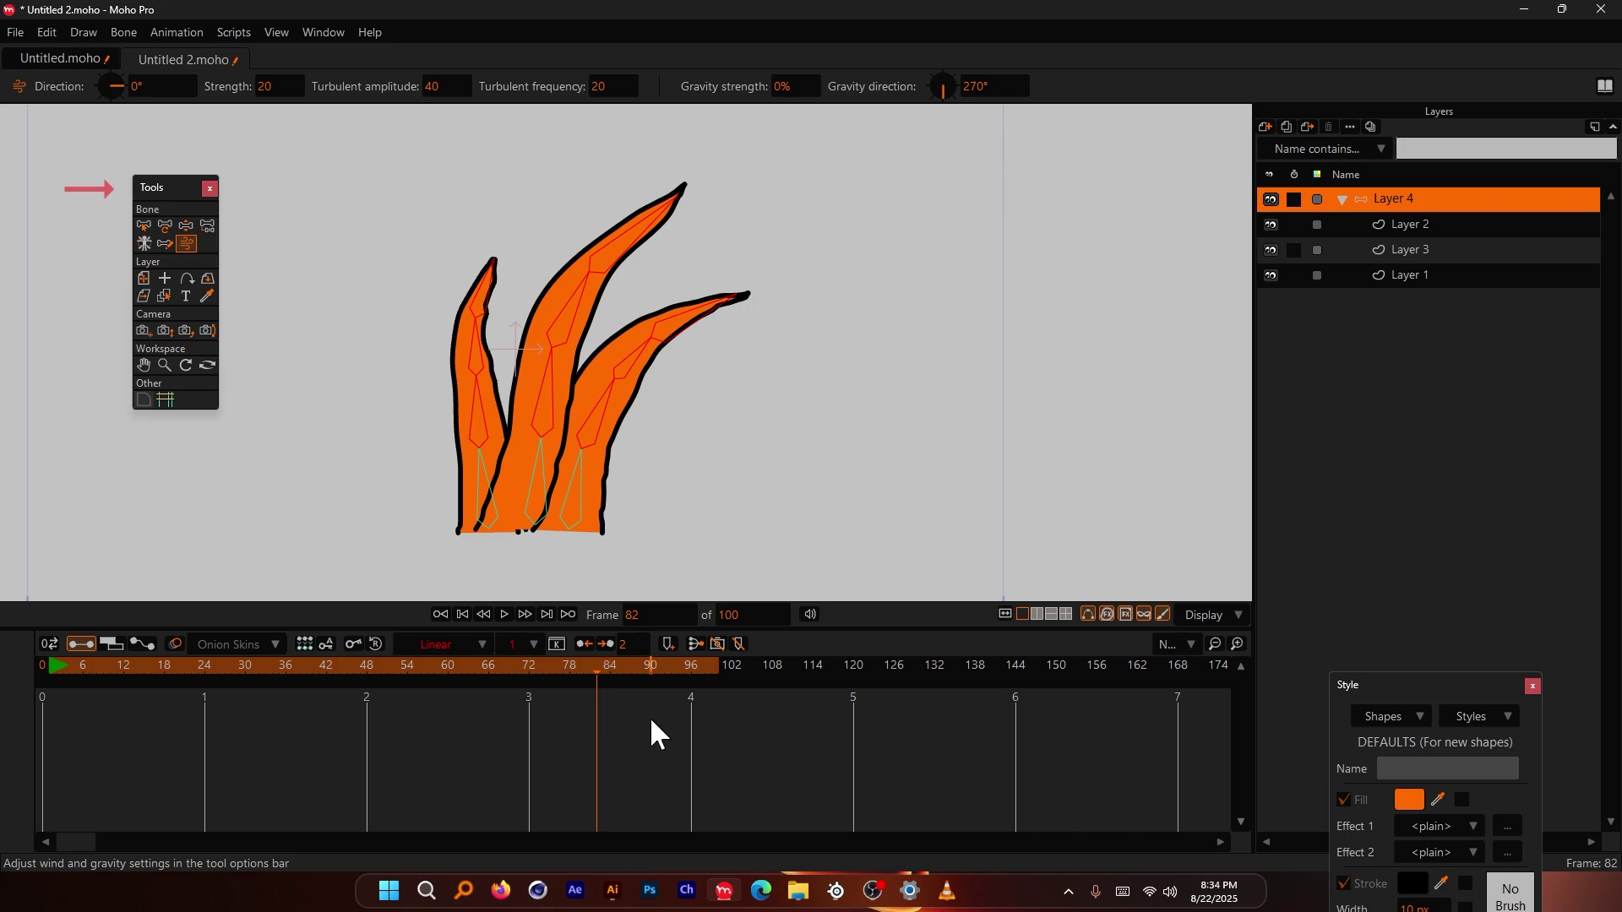
Step: Try a wind strength of 50 at frame 82, and delete the strength keyframe it leaves on the timeline
left_click(275, 86)
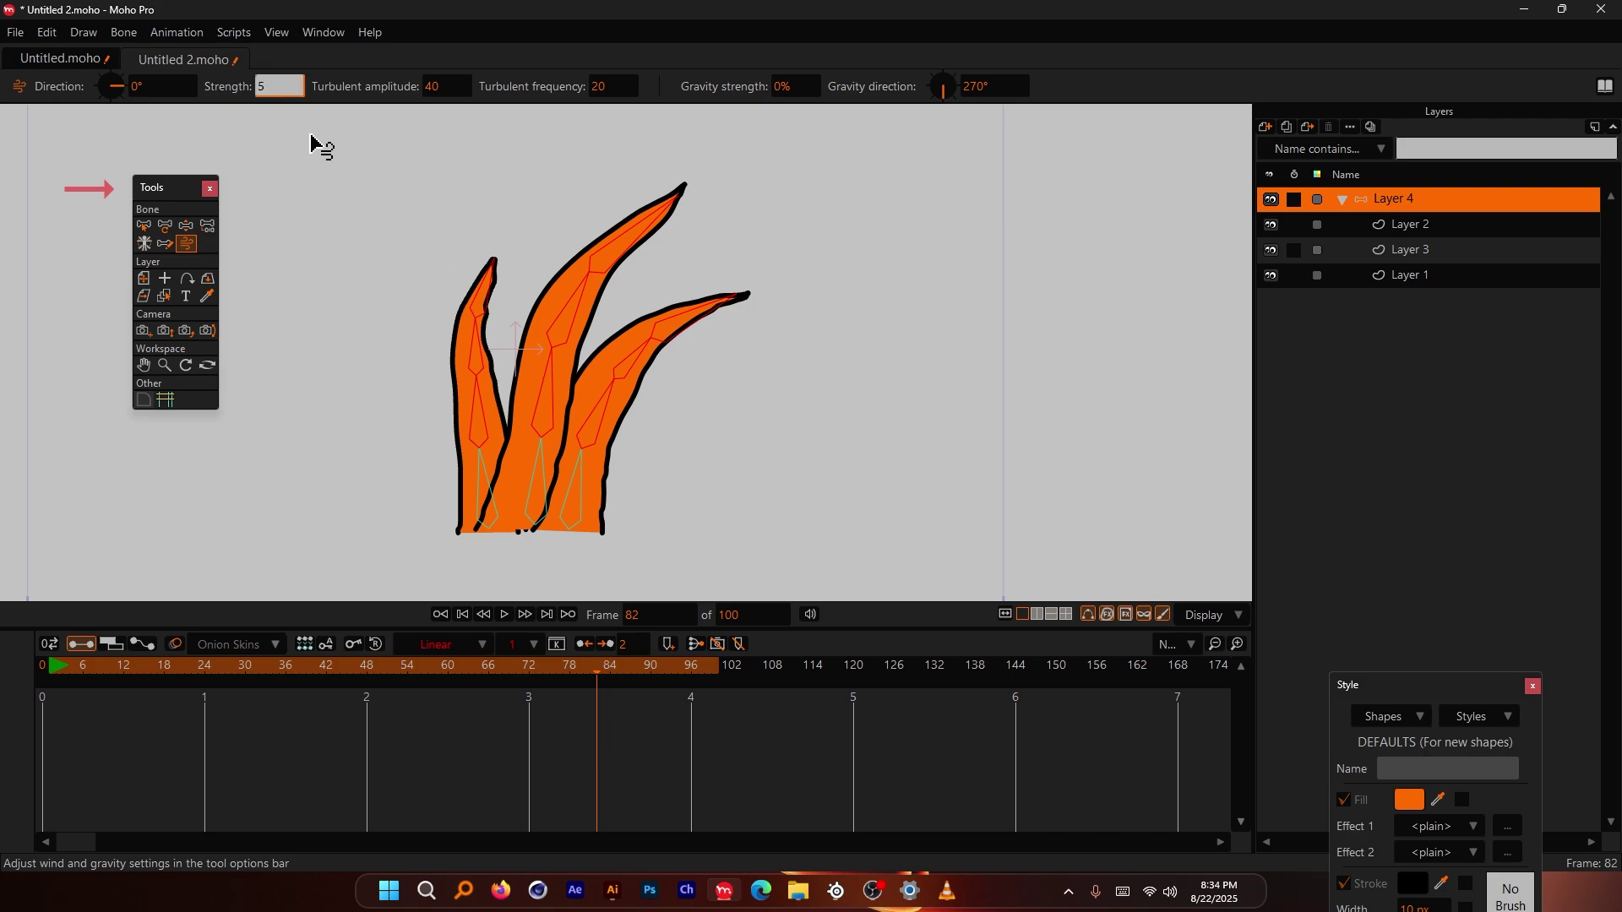
type("5")
key("Return")
left_click_drag(490, 691, 596, 712)
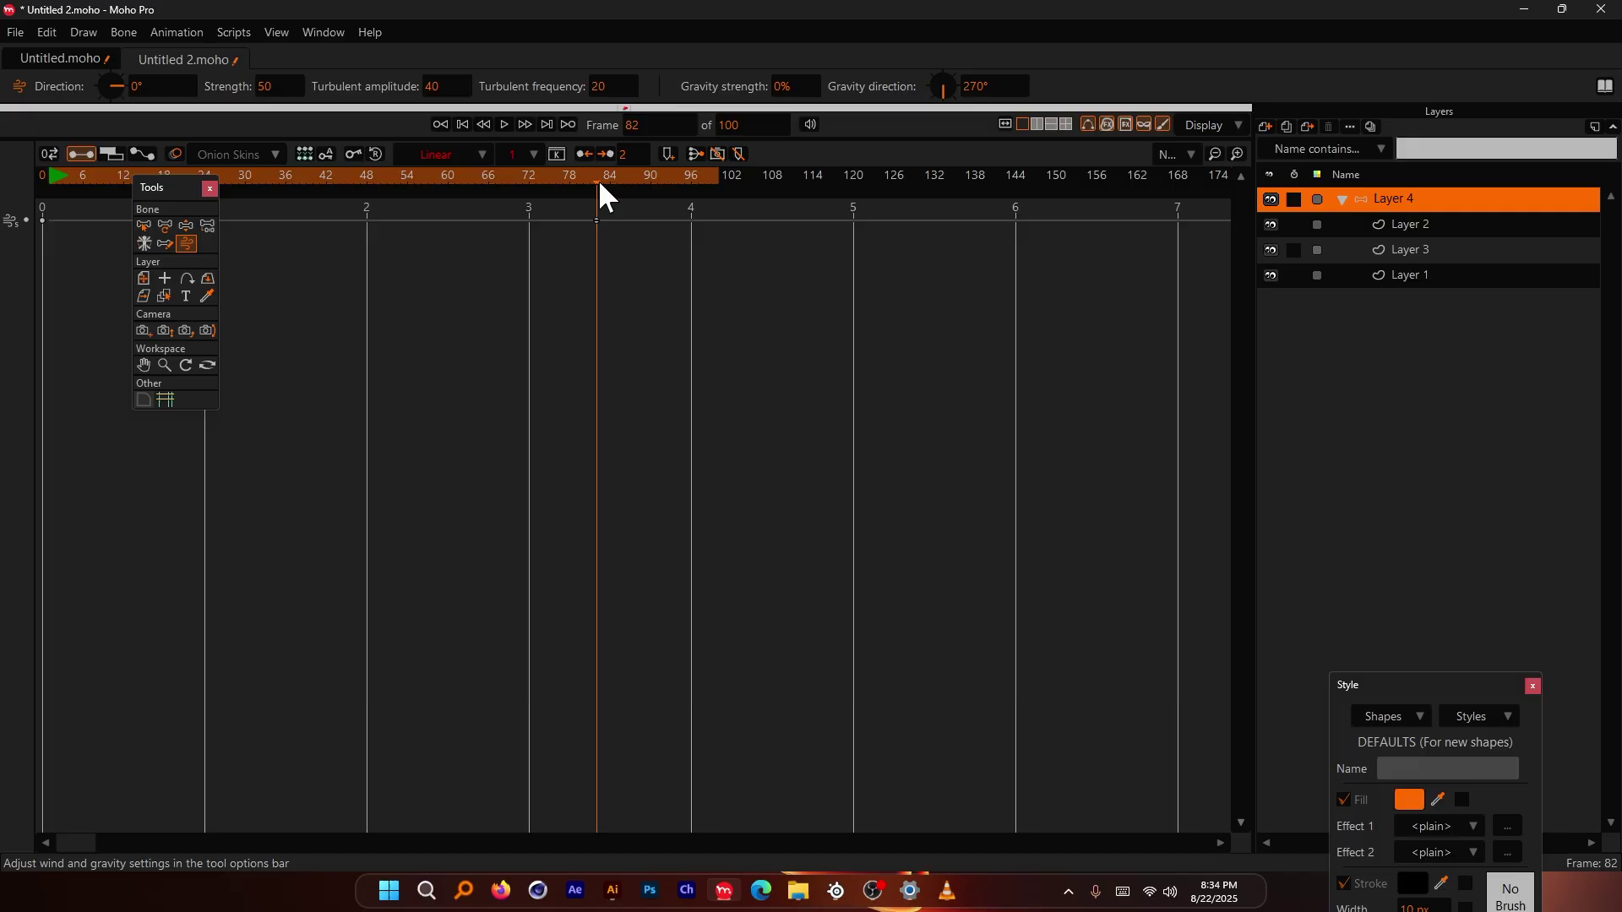
left_click_drag(598, 180, 300, 180)
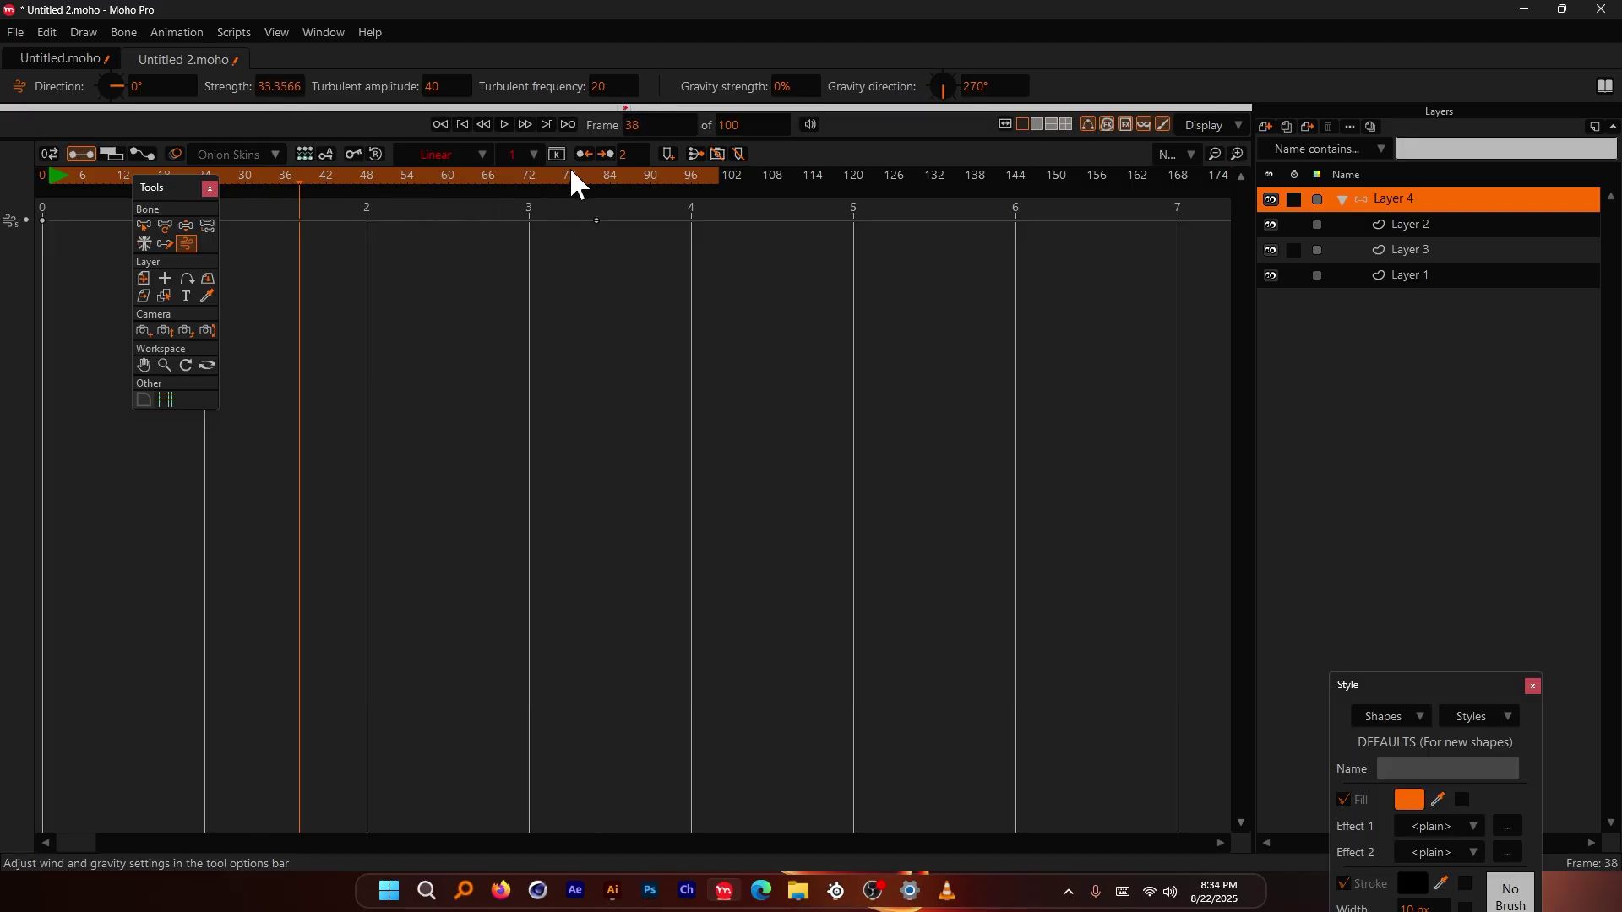
left_click_drag(576, 113, 621, 623)
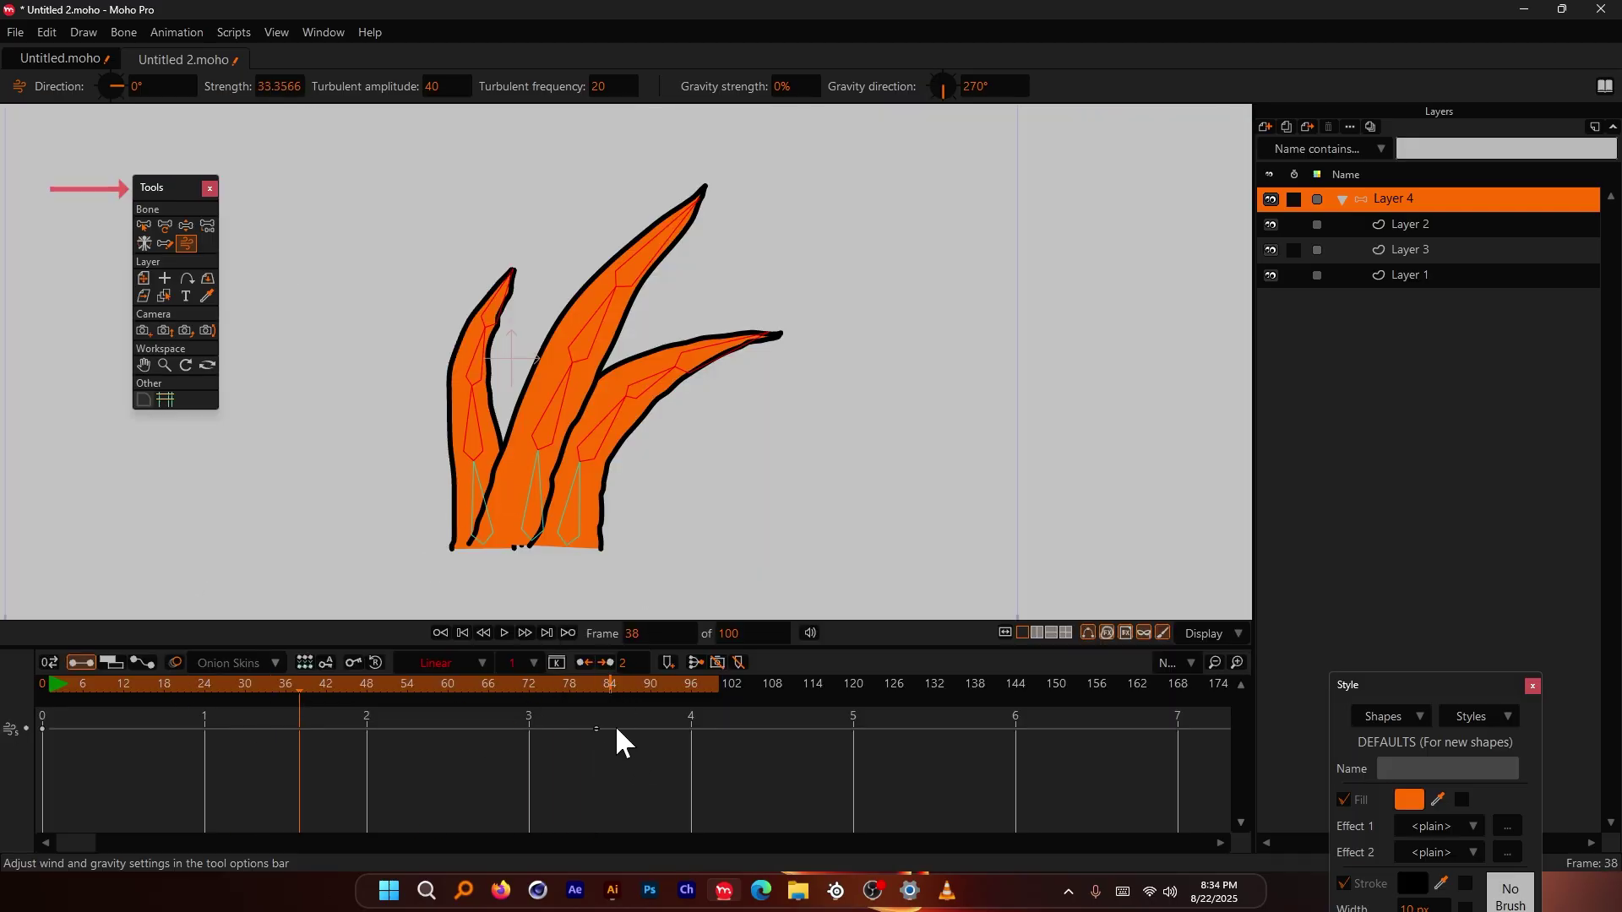
key("Delete")
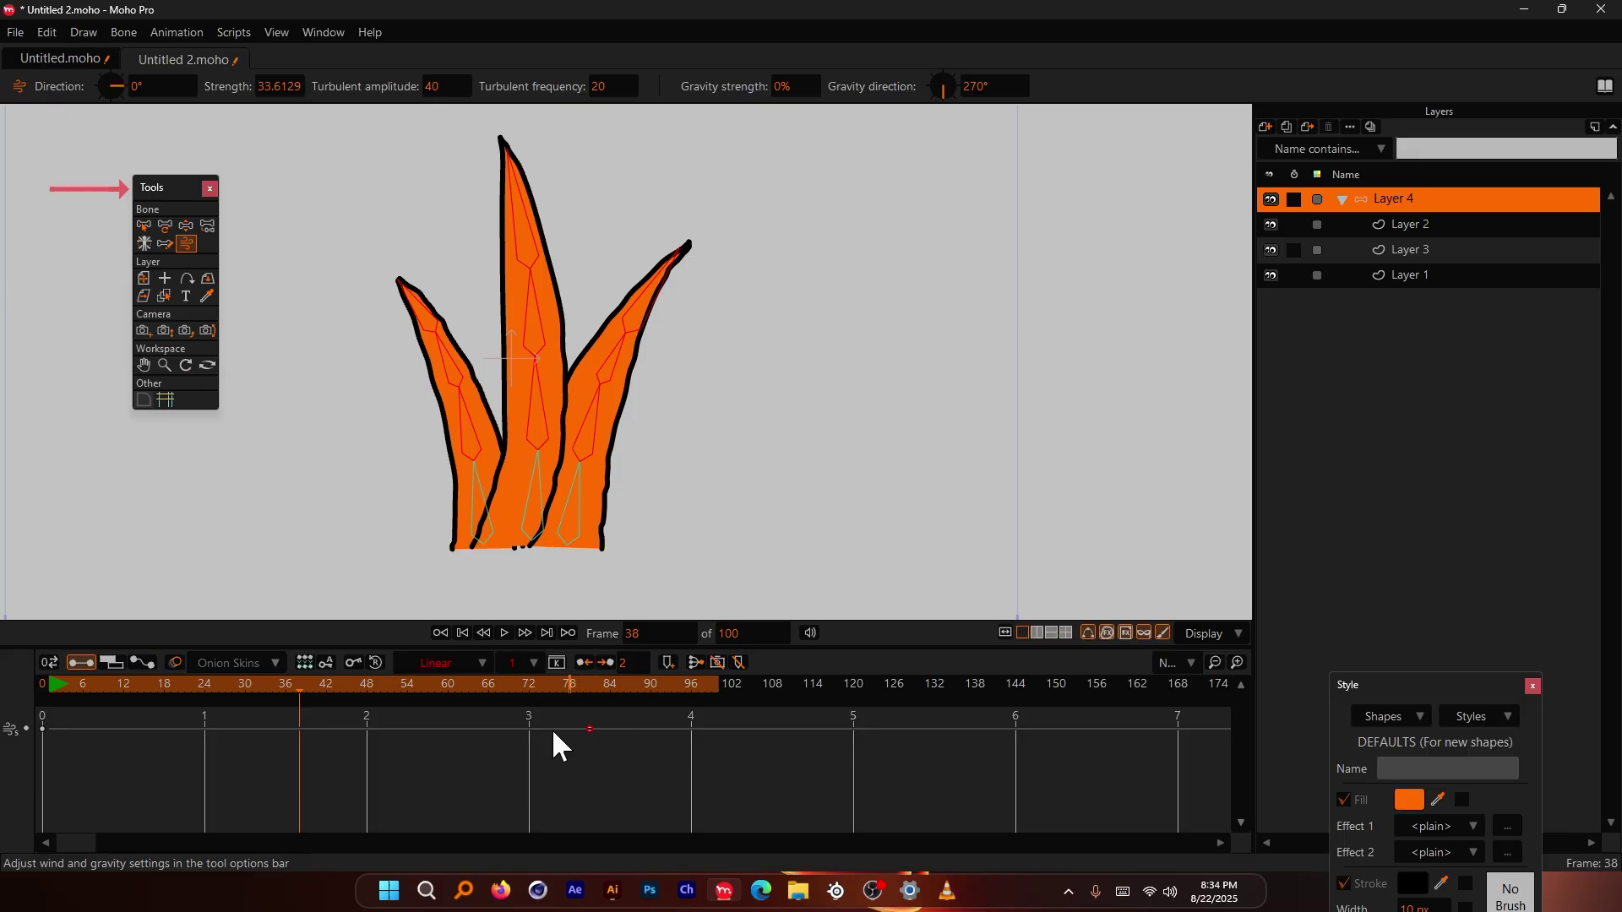
key("Delete")
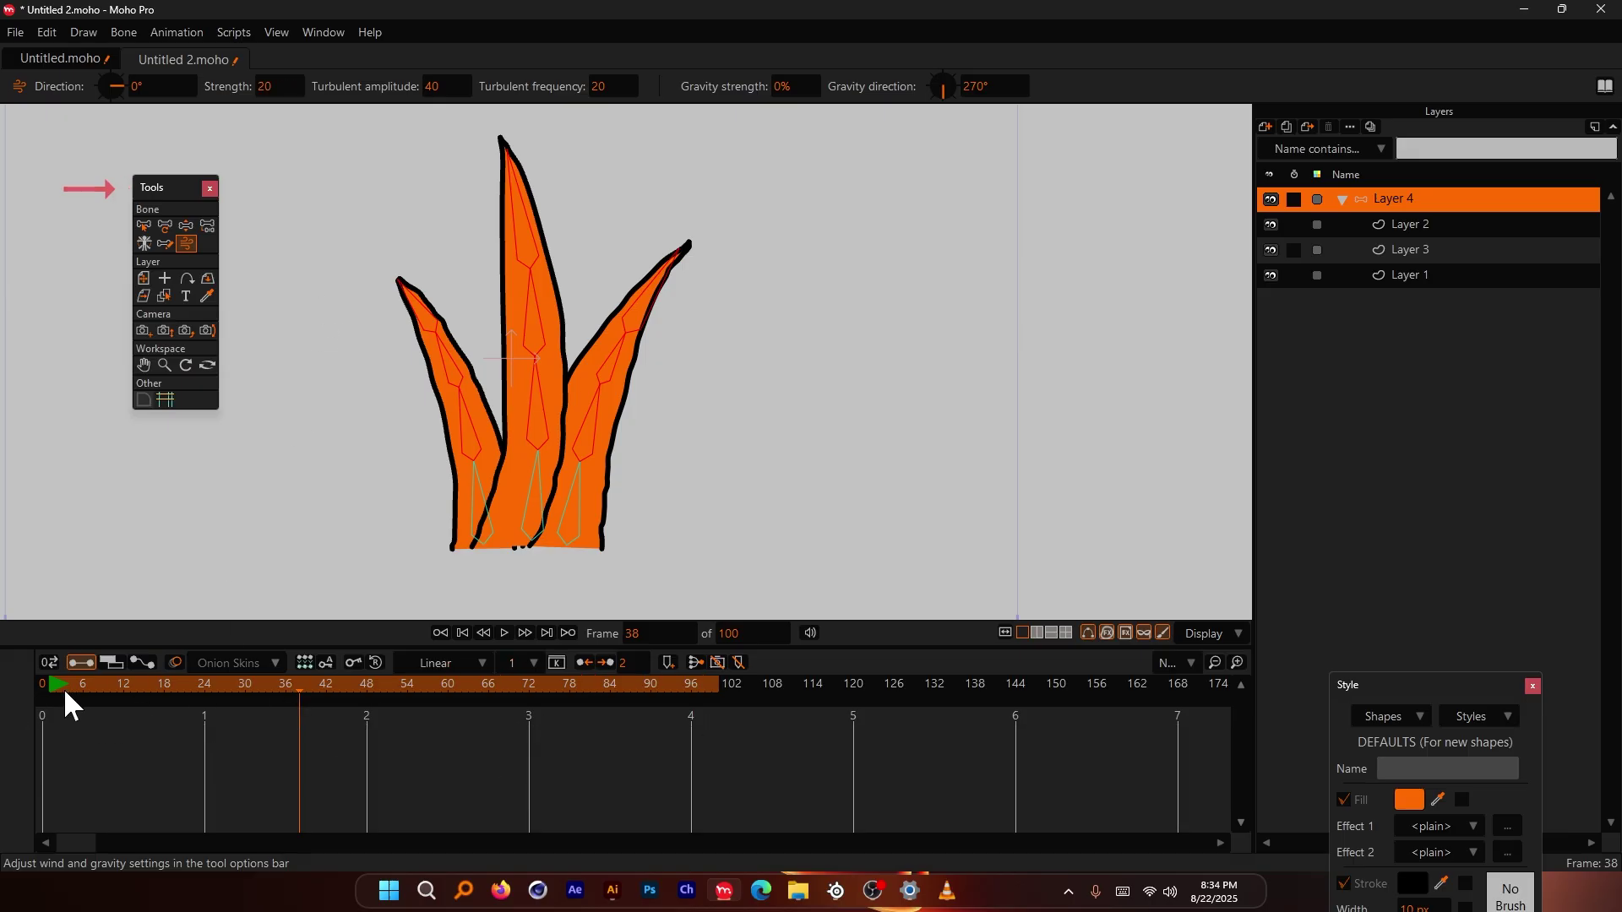
Step: Set the wind strength to 100 at frame 0 and examine the blades' bending during playback
left_click(41, 685)
left_click(272, 91)
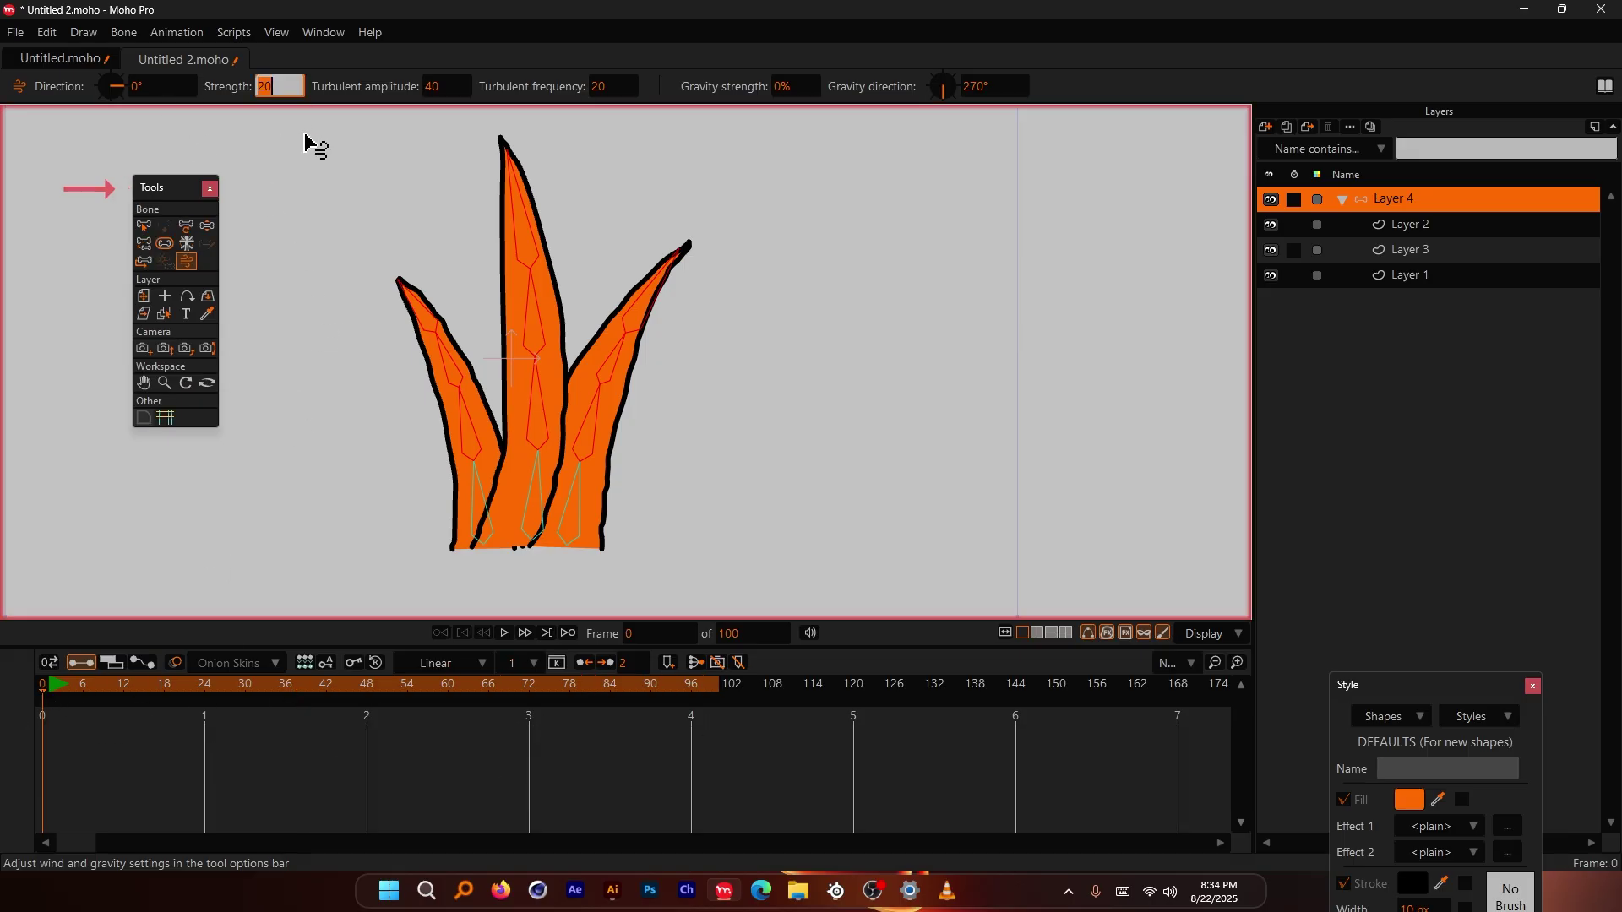
type("100")
key("Return")
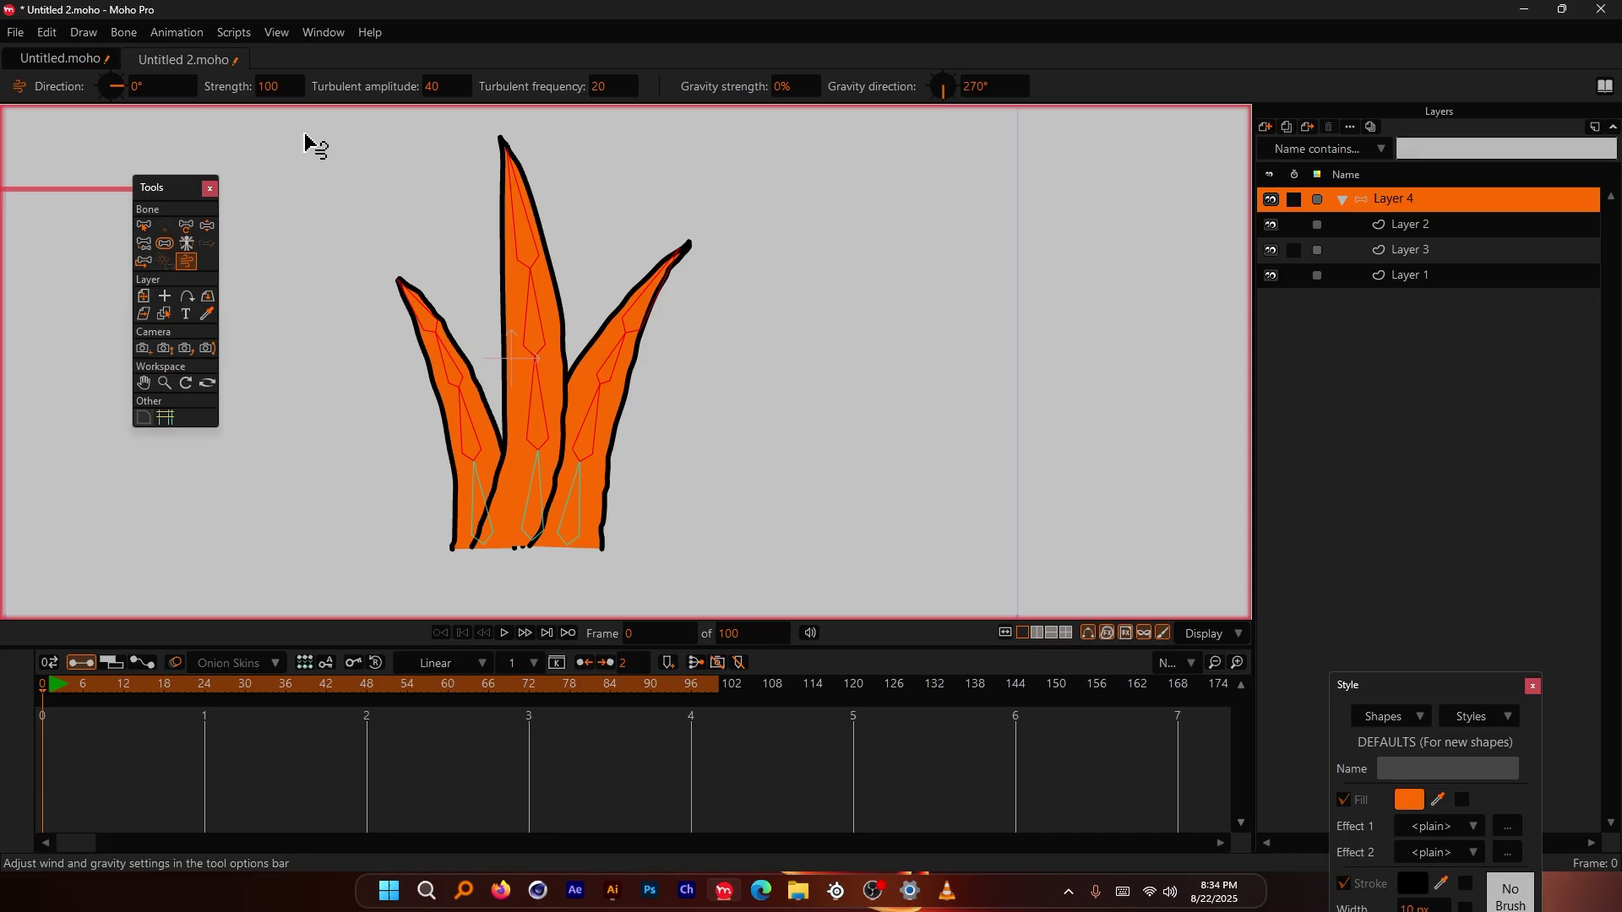
key("space")
scroll(404, 361, "down", 4)
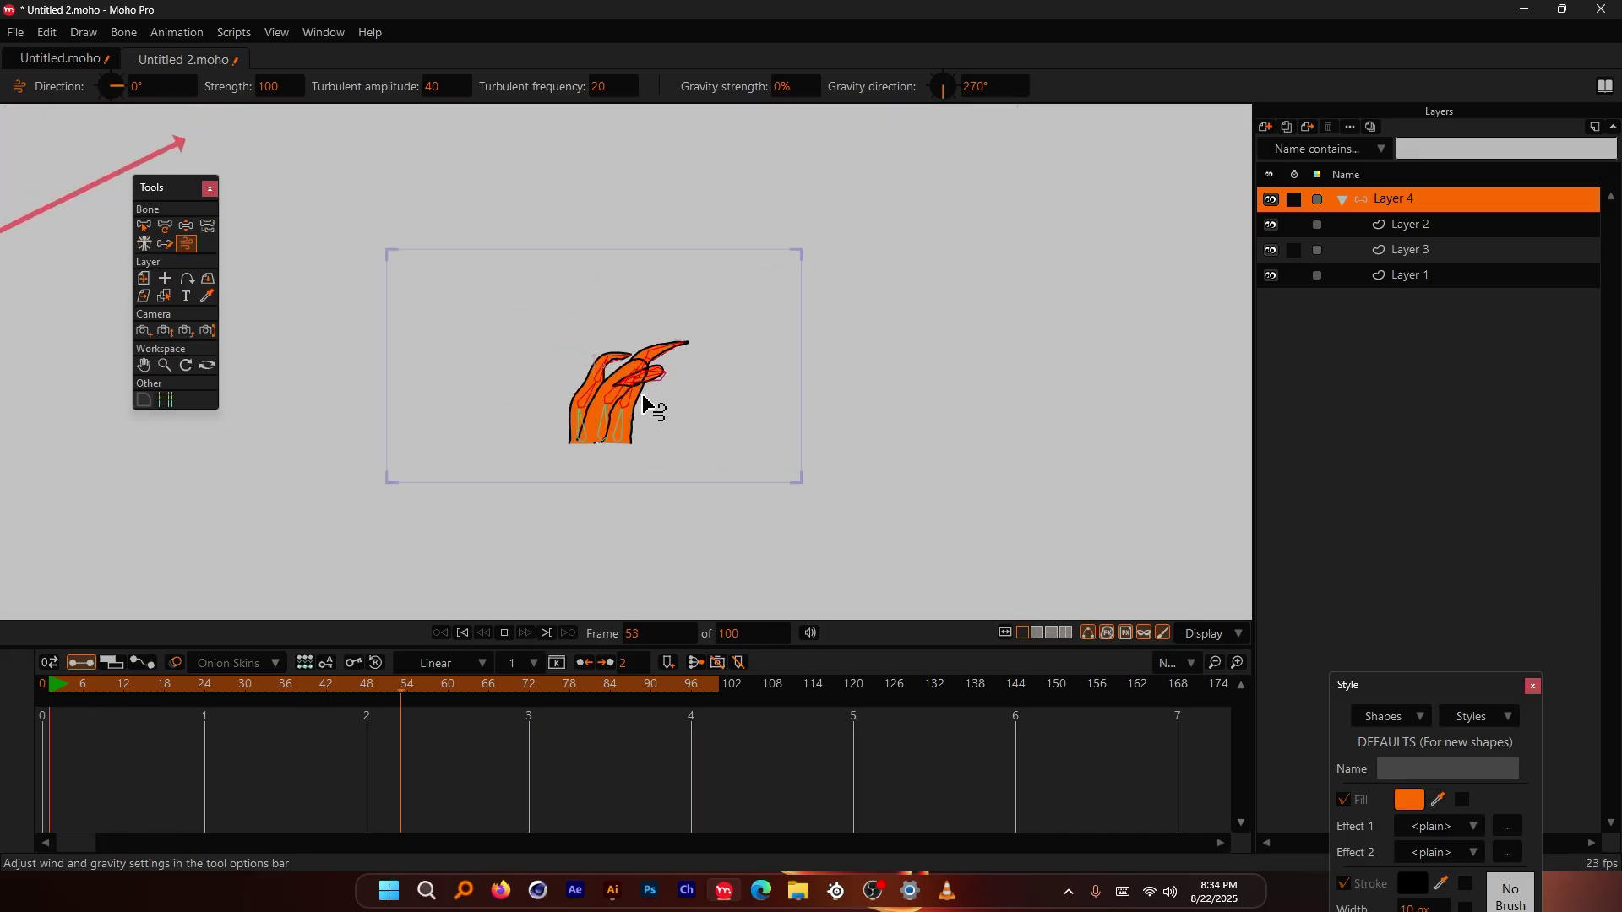
left_click_drag(191, 189, 381, 324)
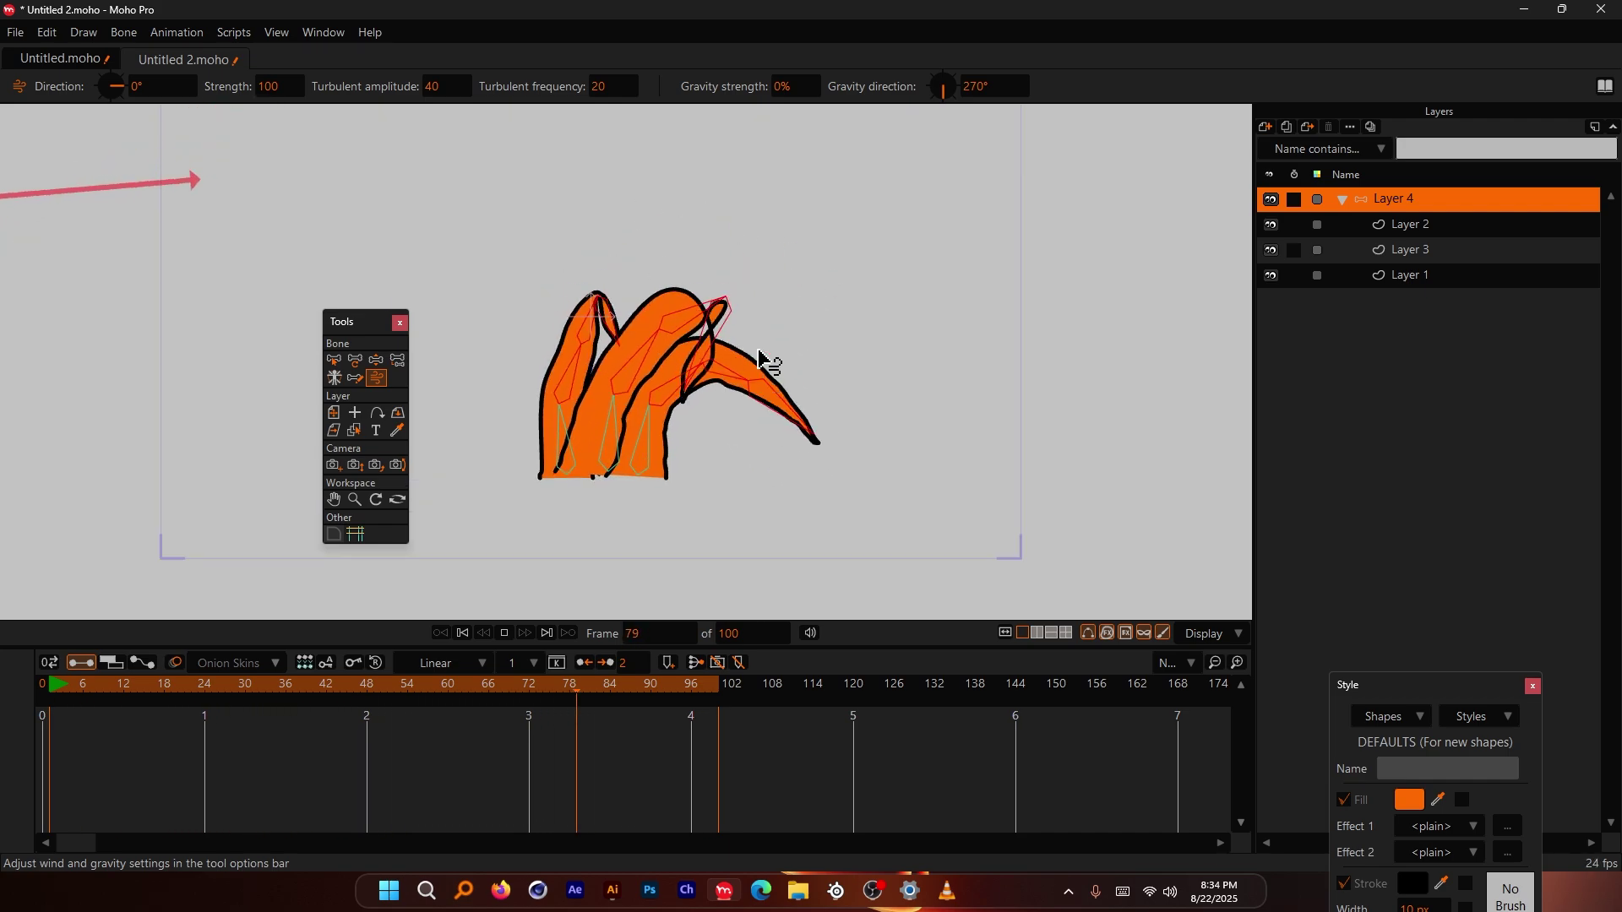
key("space")
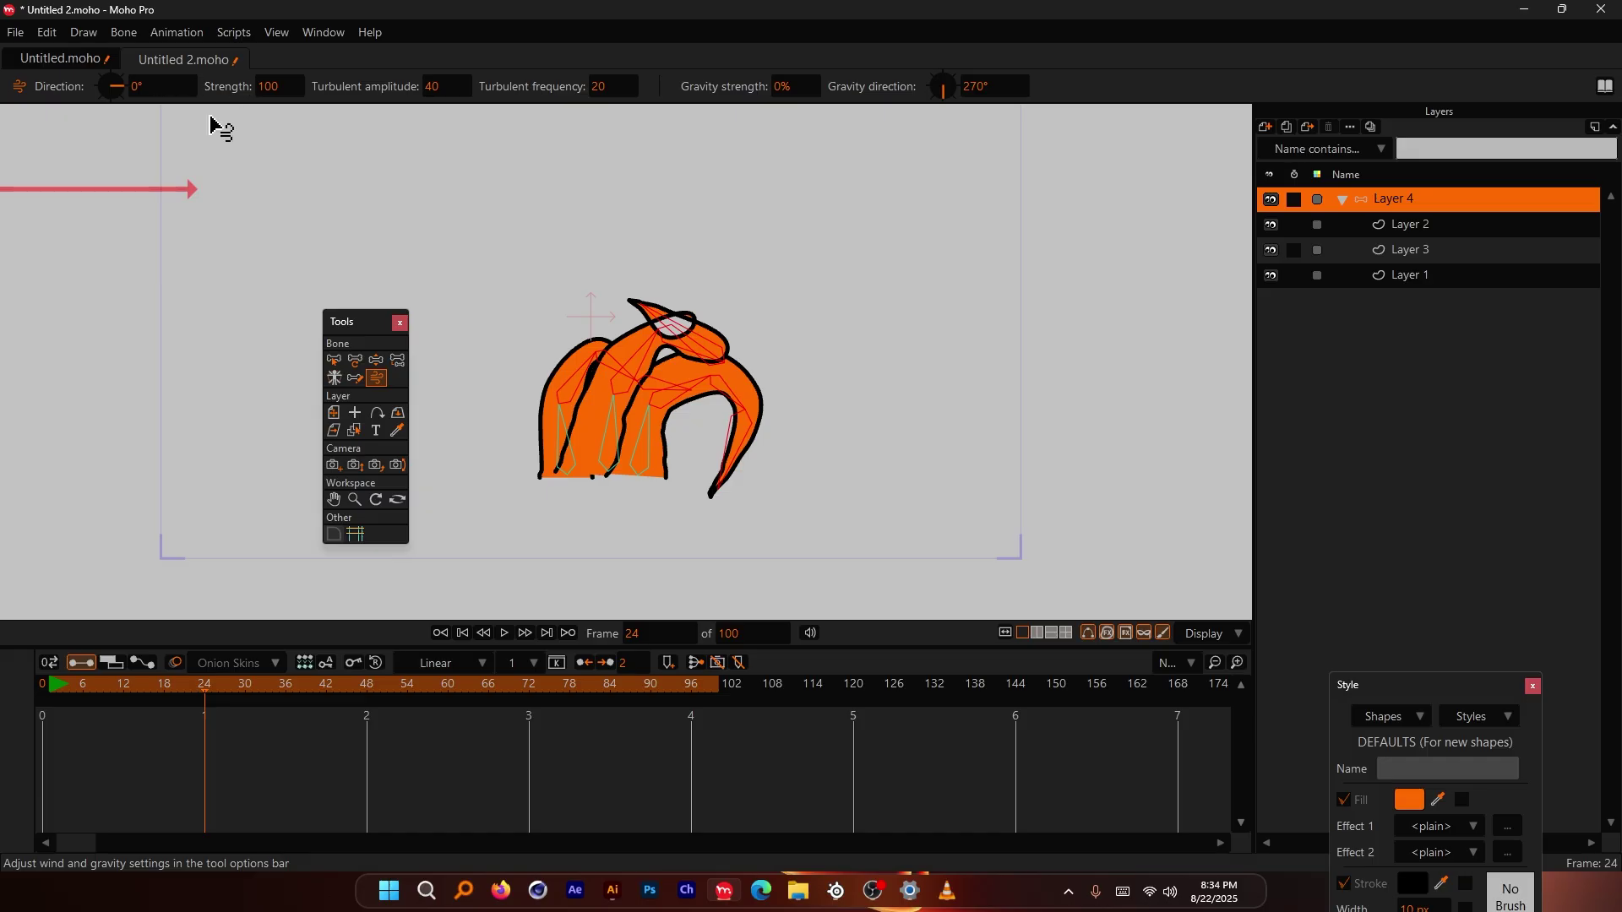
Step: Try a wind strength of 30 at frame 24 and play the animation
left_click(269, 85)
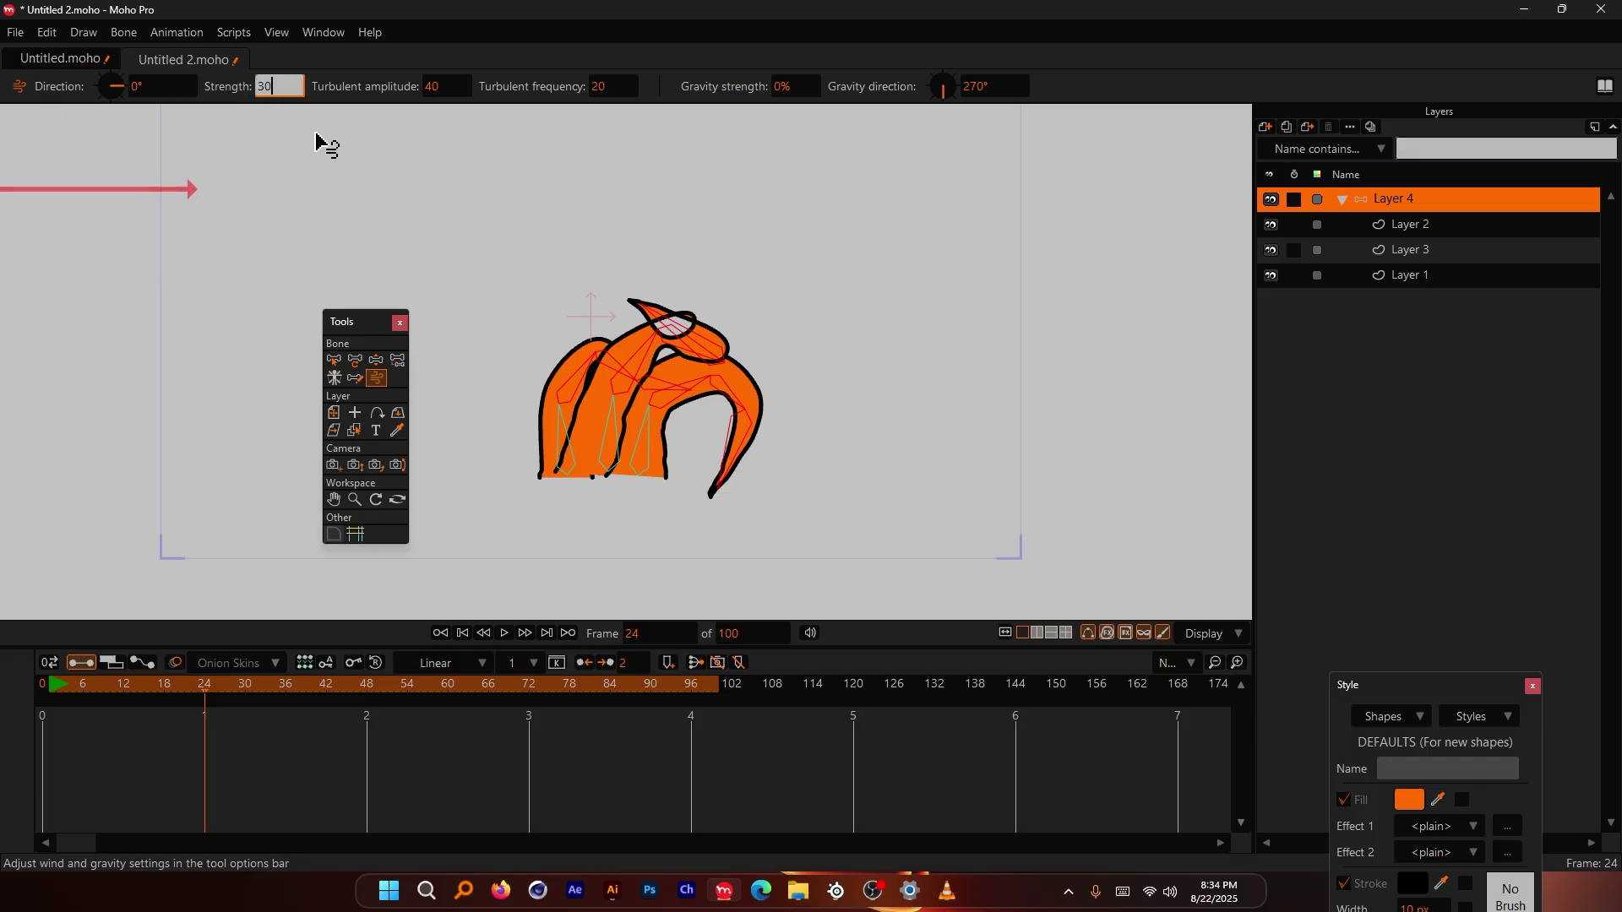
key("Return")
key("space")
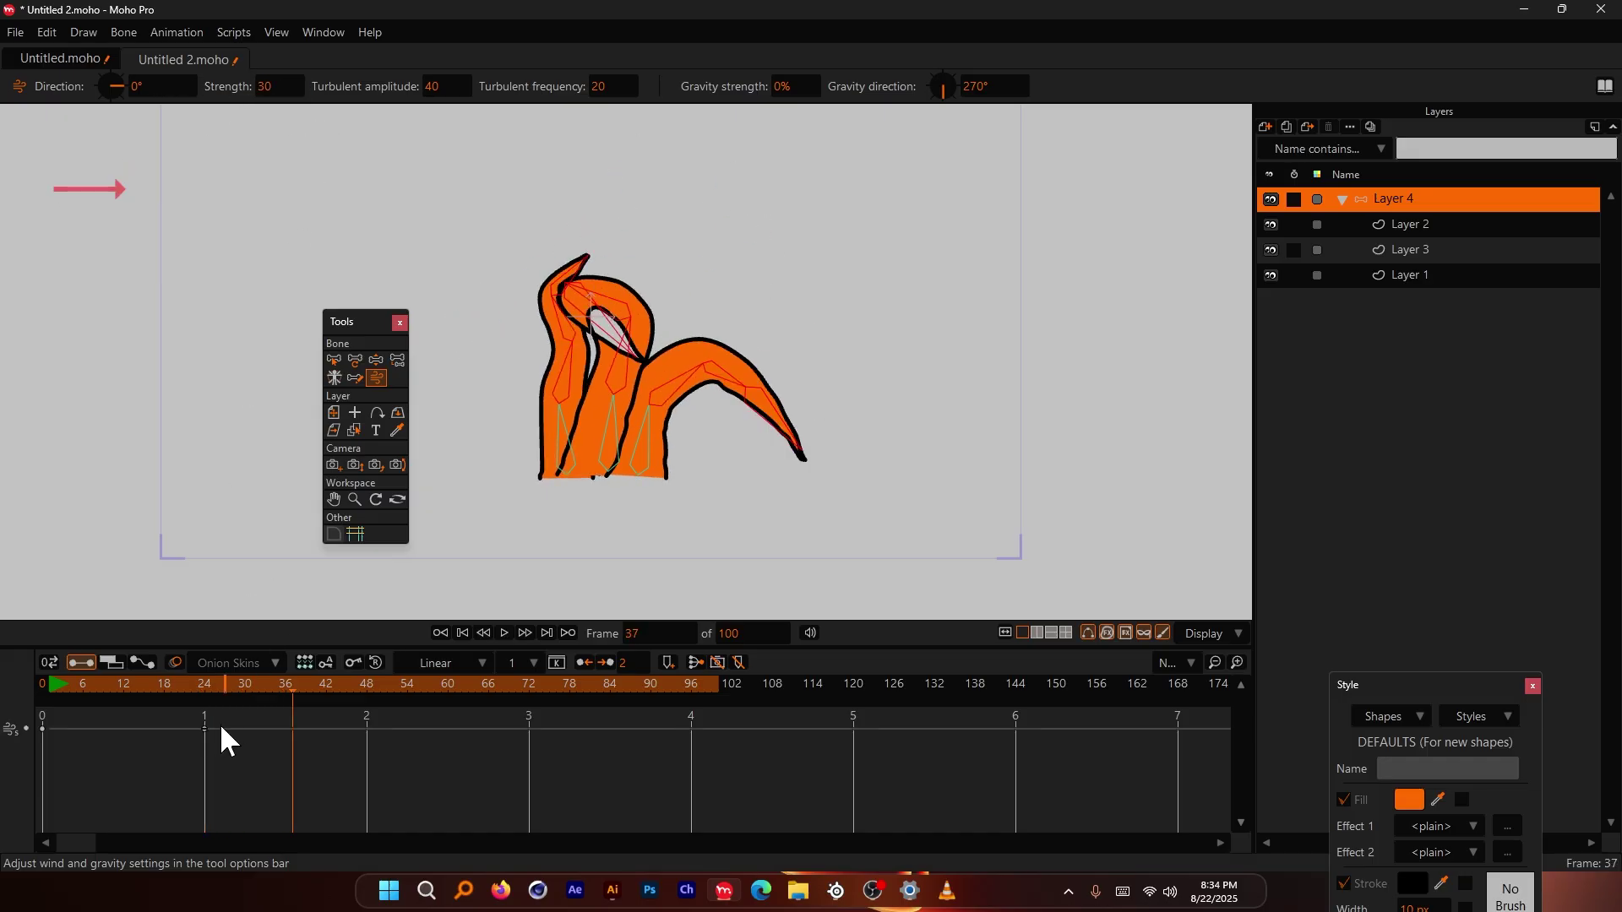
Step: Go back to frame 0, re-enter the wind strength there and play the animation
left_click(43, 684)
left_click(268, 85)
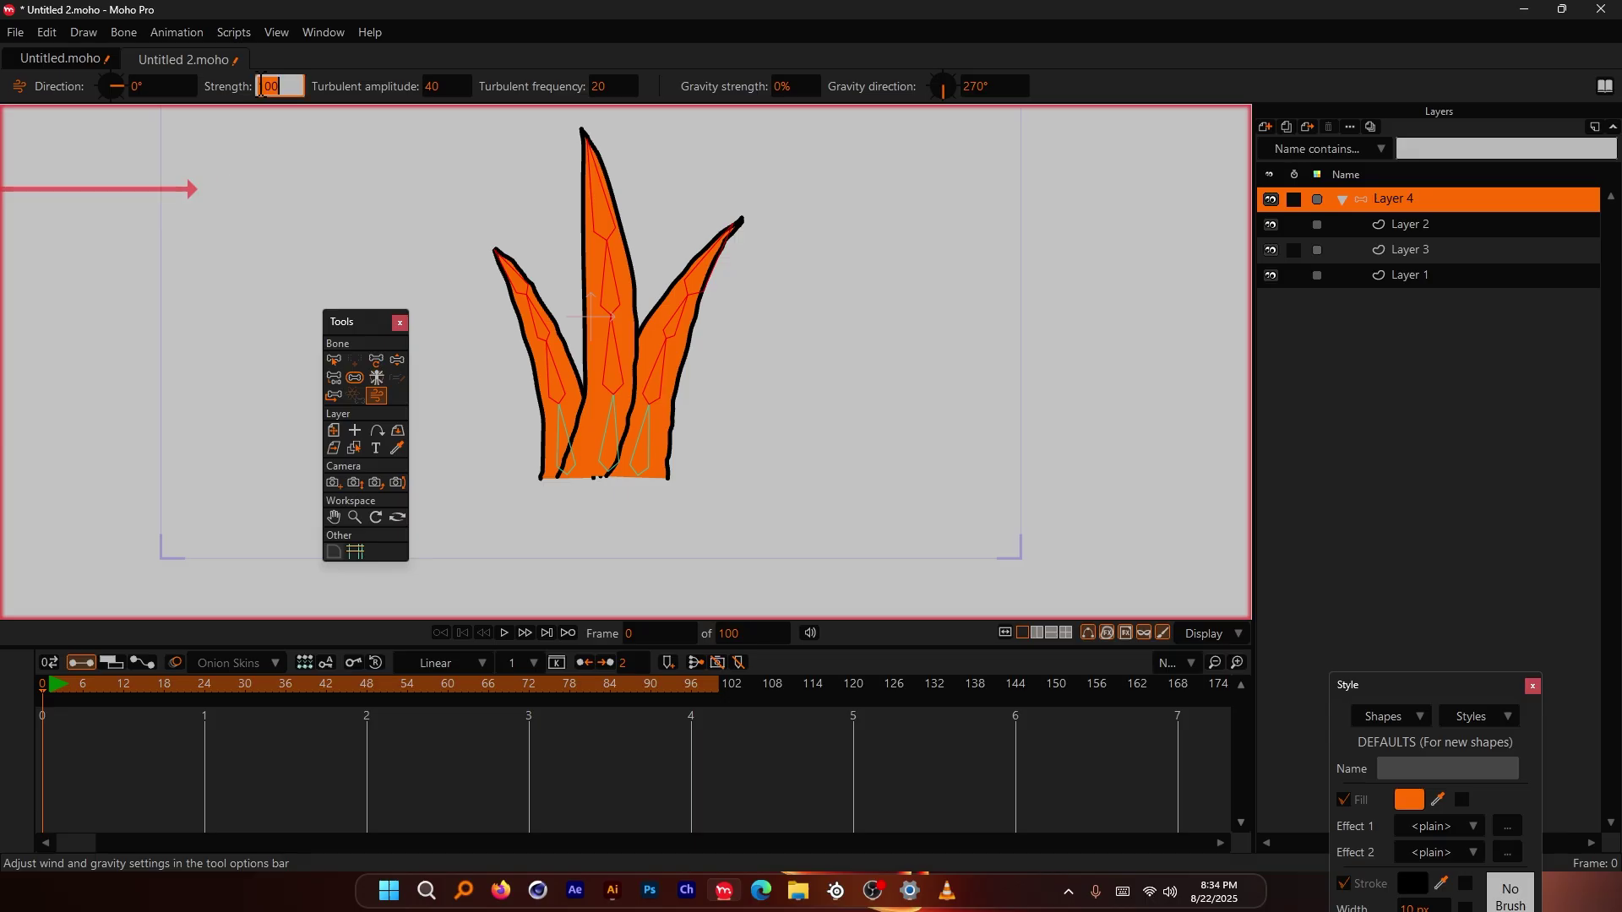
key("Return")
key("space")
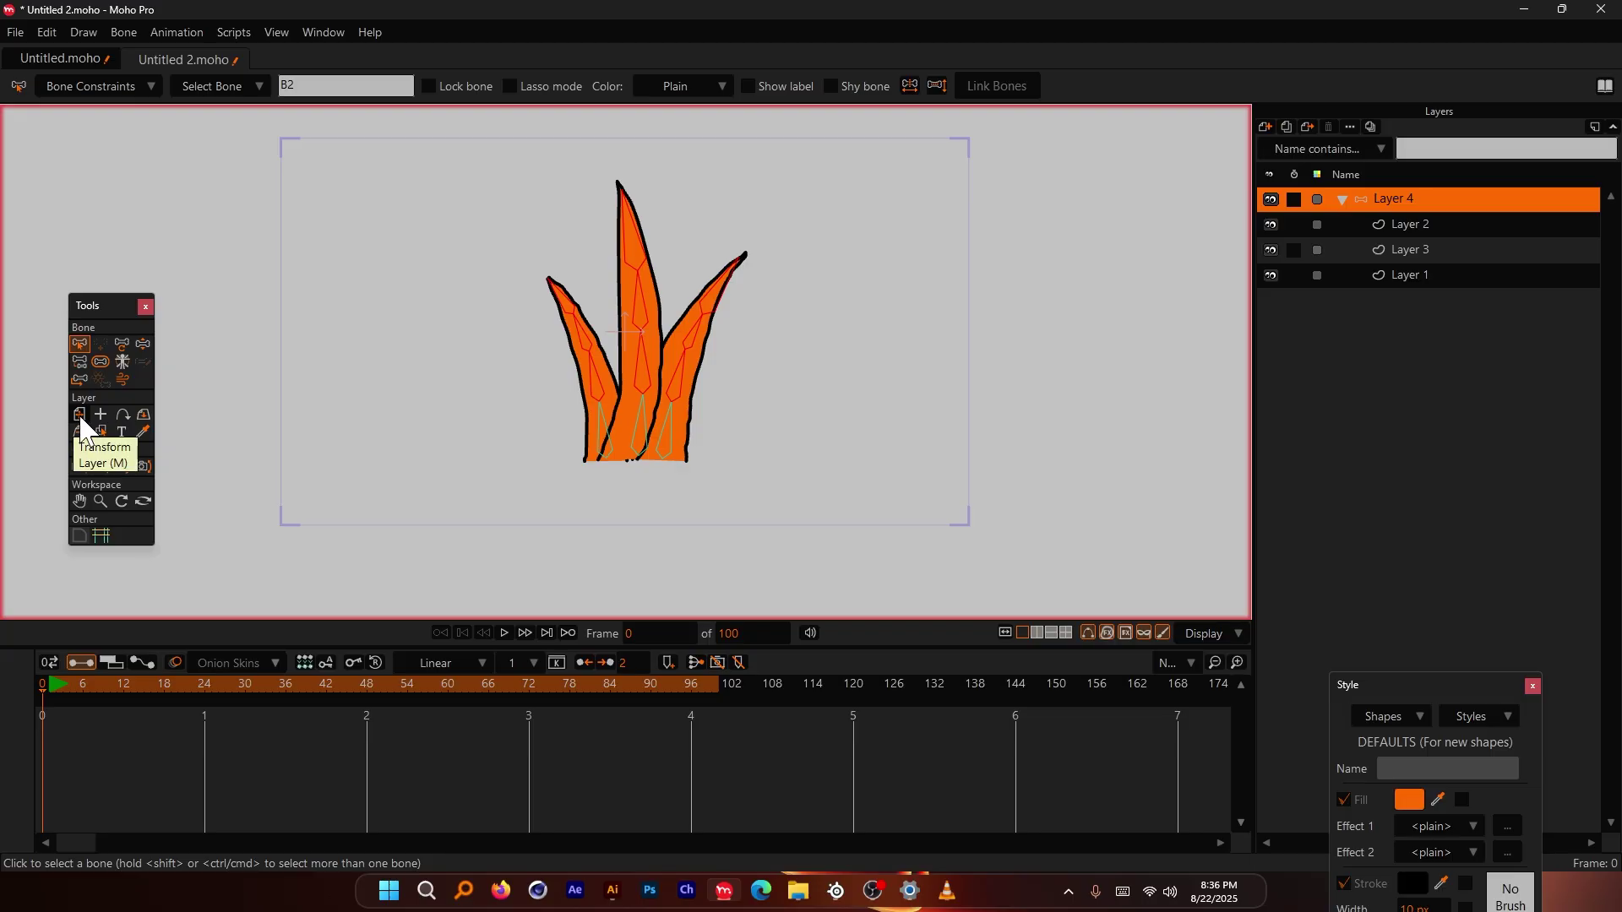
Step: With Transform Layer, move the grass bone layer to the left part of the camera frame at frame 0
left_click(80, 416)
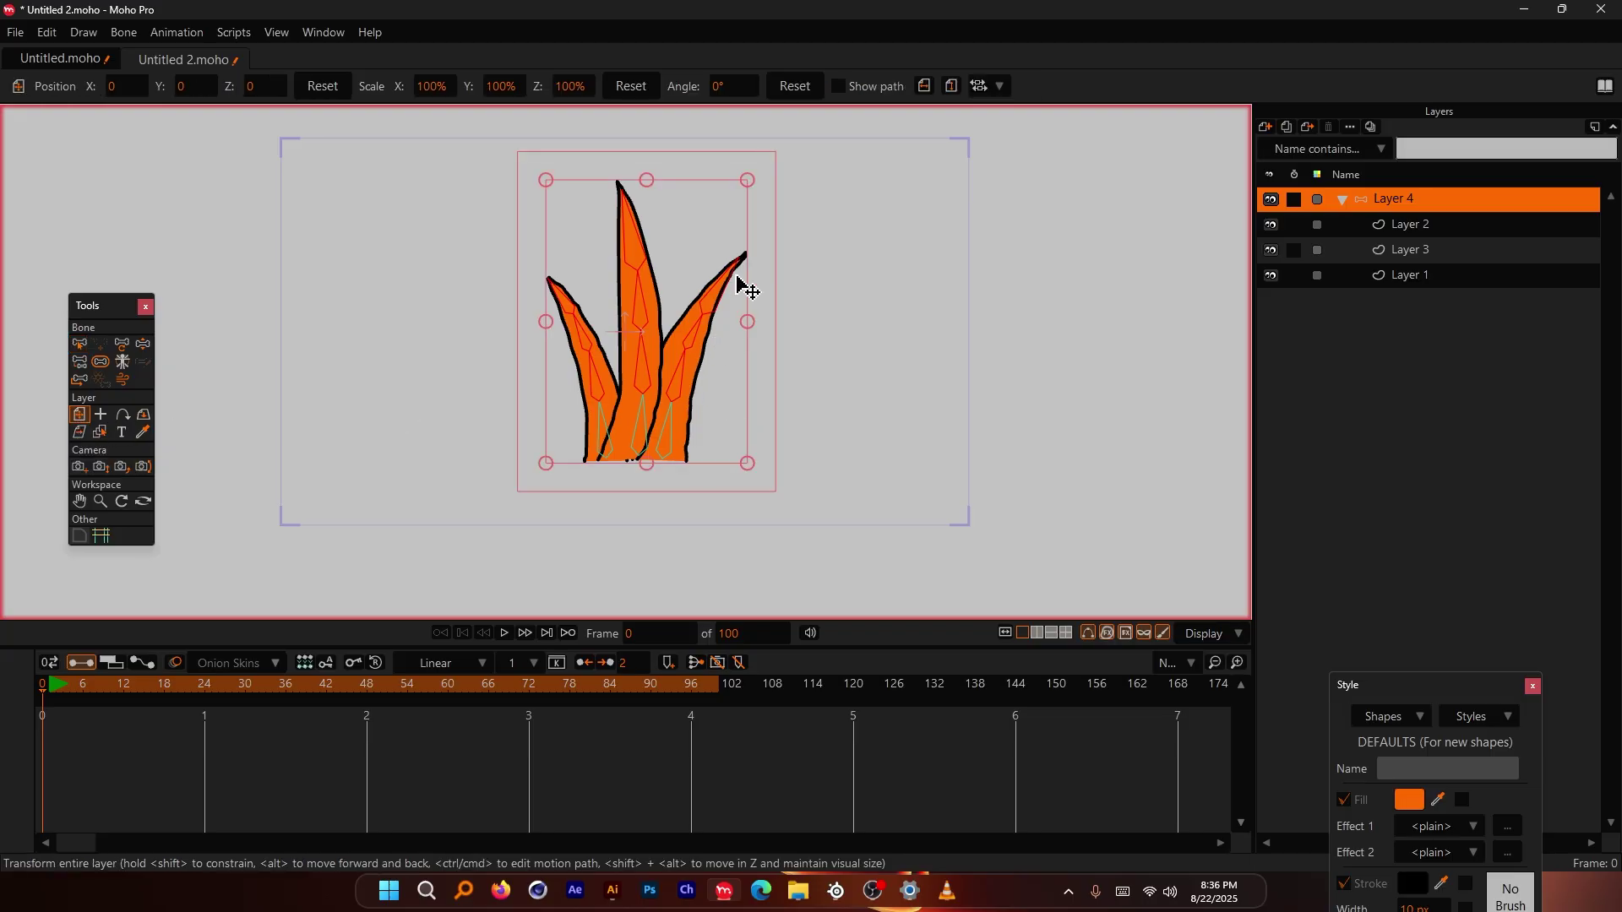
left_click_drag(733, 265, 899, 279)
key("ctrl+z")
left_click_drag(702, 387, 464, 385)
Step: Animate the grass layer sliding across the camera frame by moving it to the right side at frame 30
left_click_drag(367, 697, 268, 689)
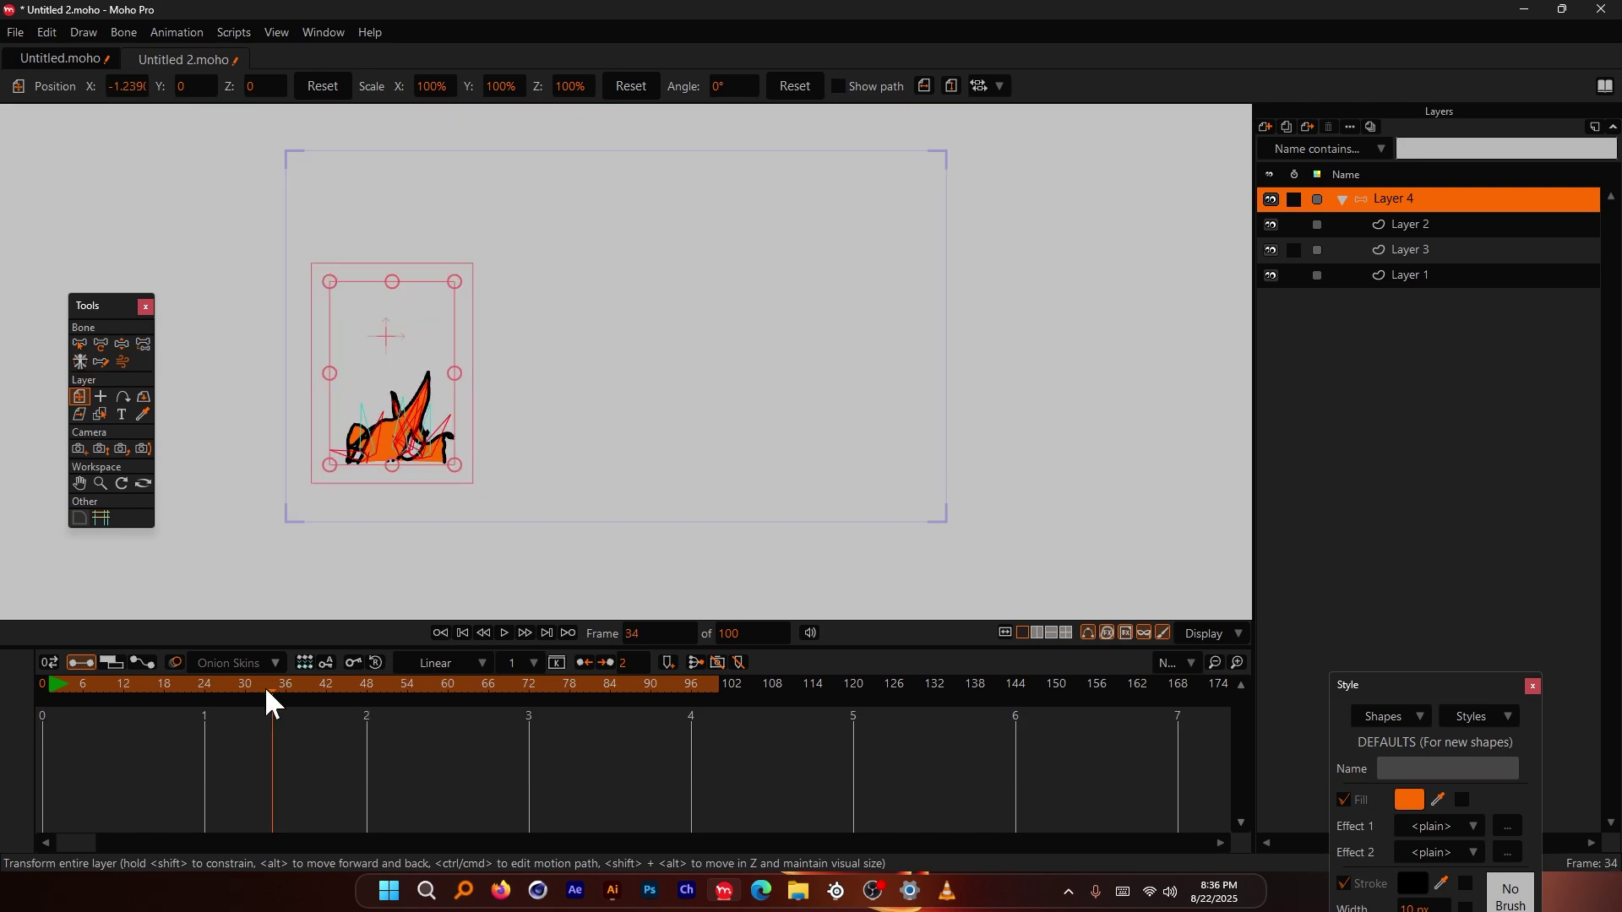
left_click_drag(437, 373, 909, 378)
left_click(46, 684)
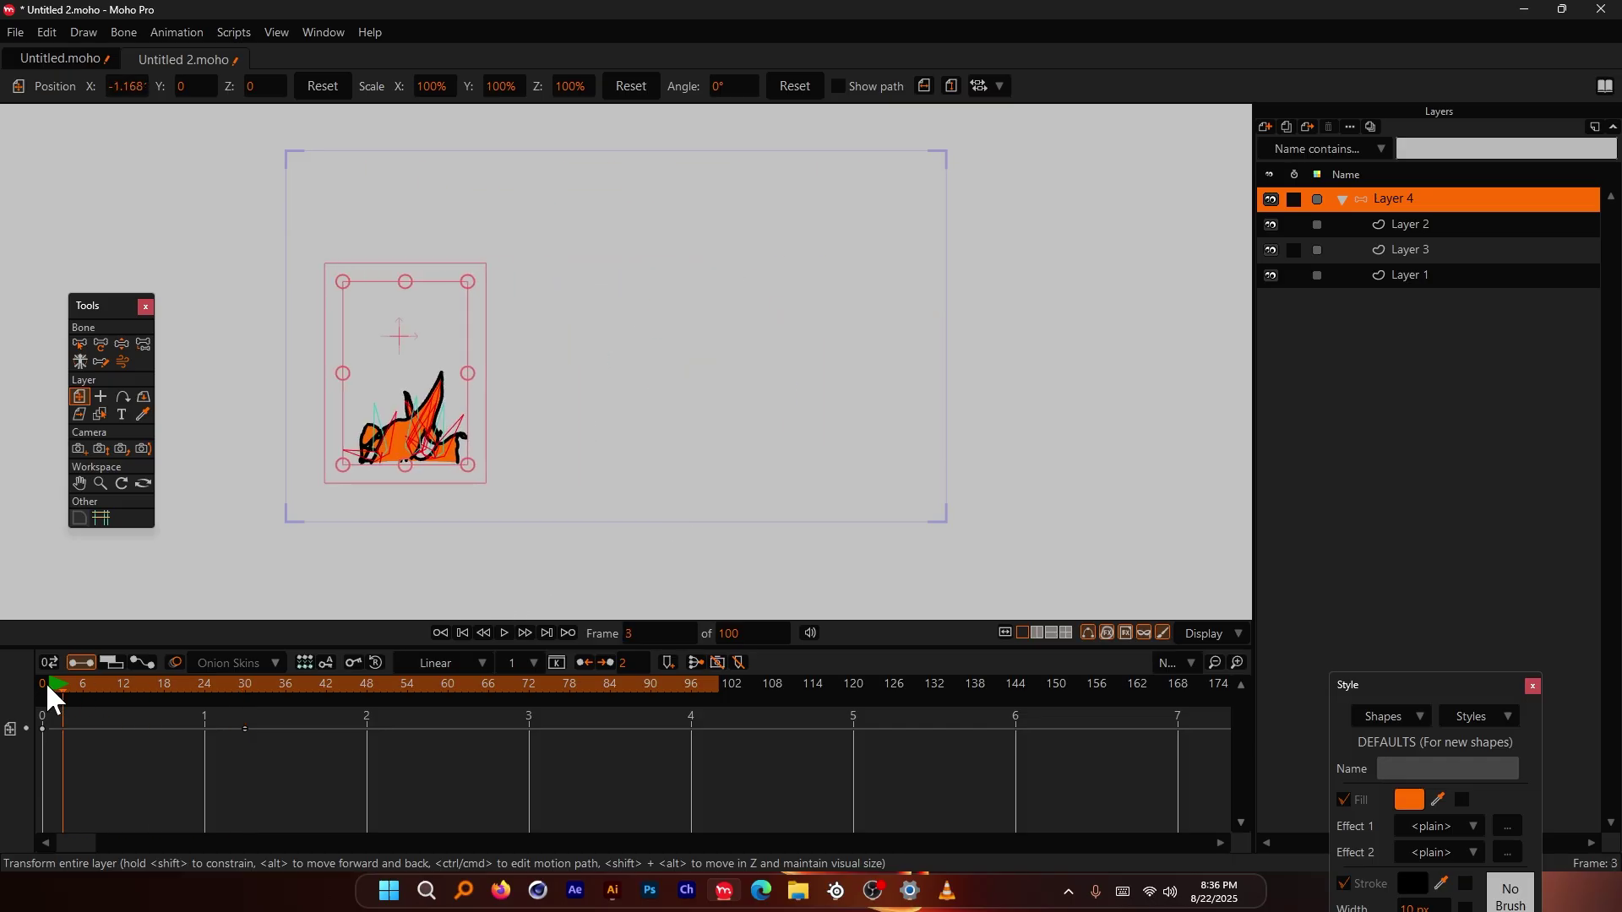
Step: Turn off the wind option in the selected bones' dynamics and play the sliding animation
scroll(369, 236, "up", 2)
left_click(122, 345)
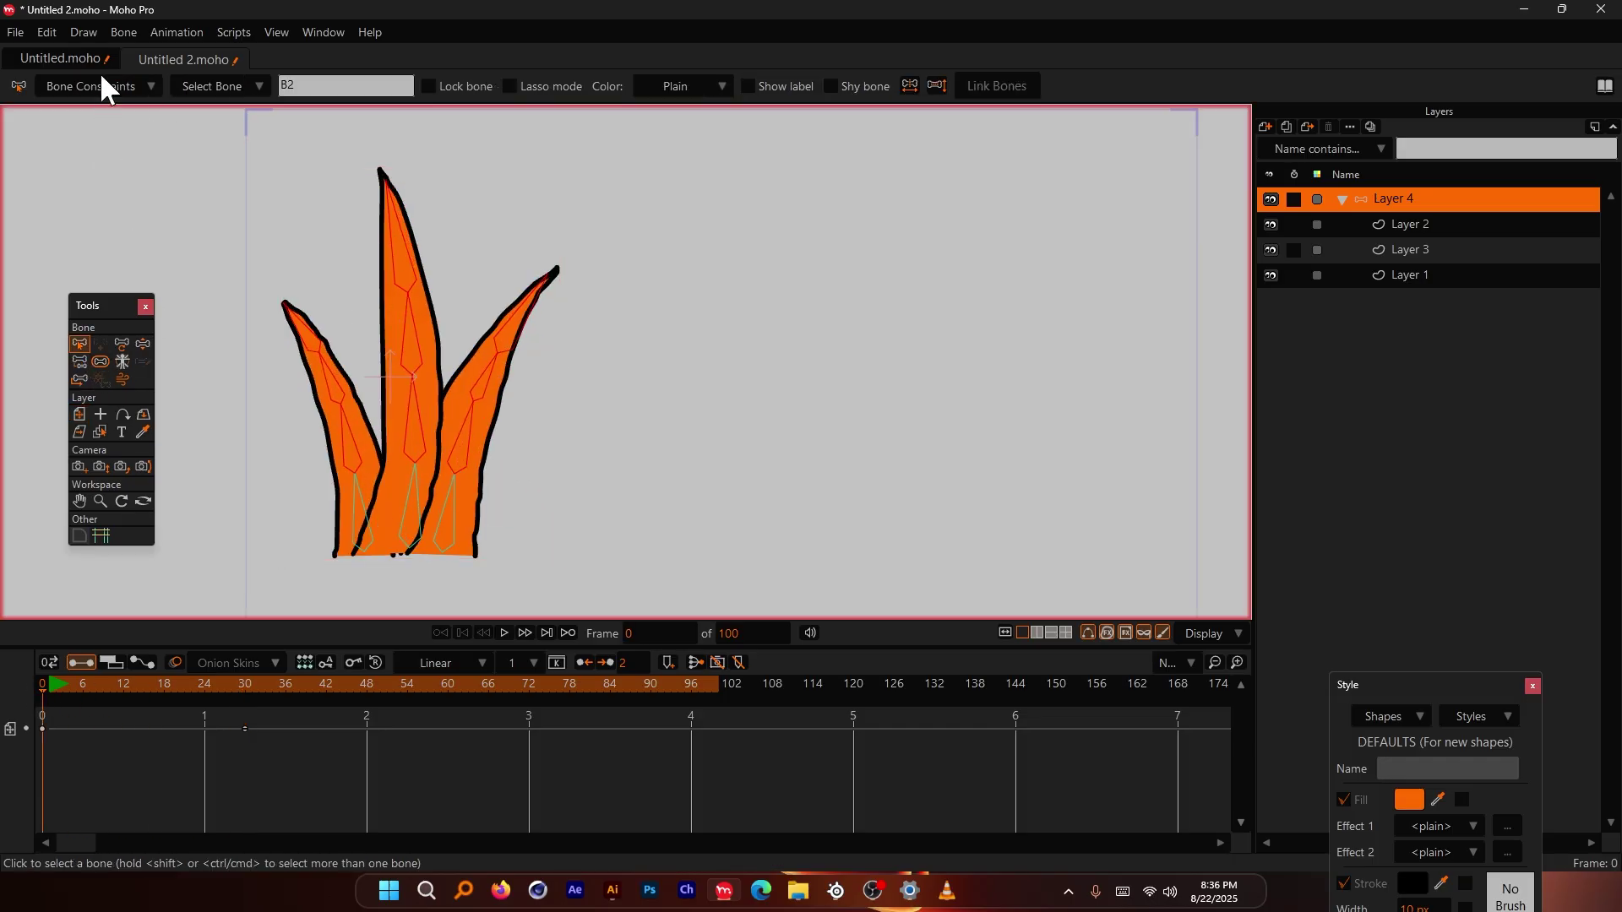
left_click(112, 85)
left_click(48, 638)
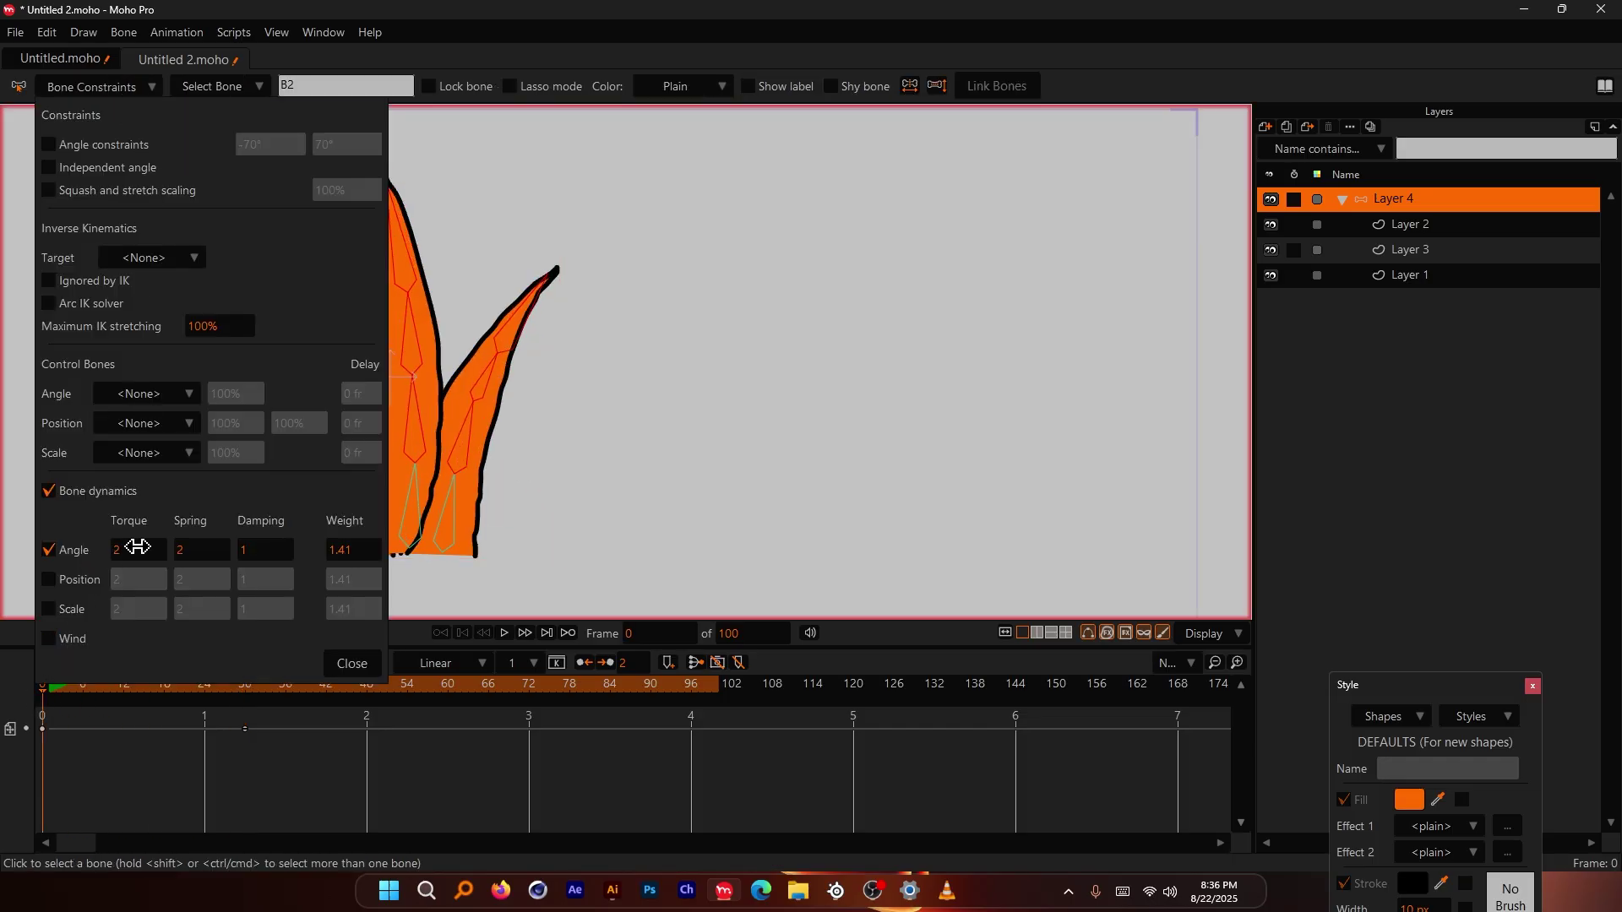
left_click(352, 663)
key("space")
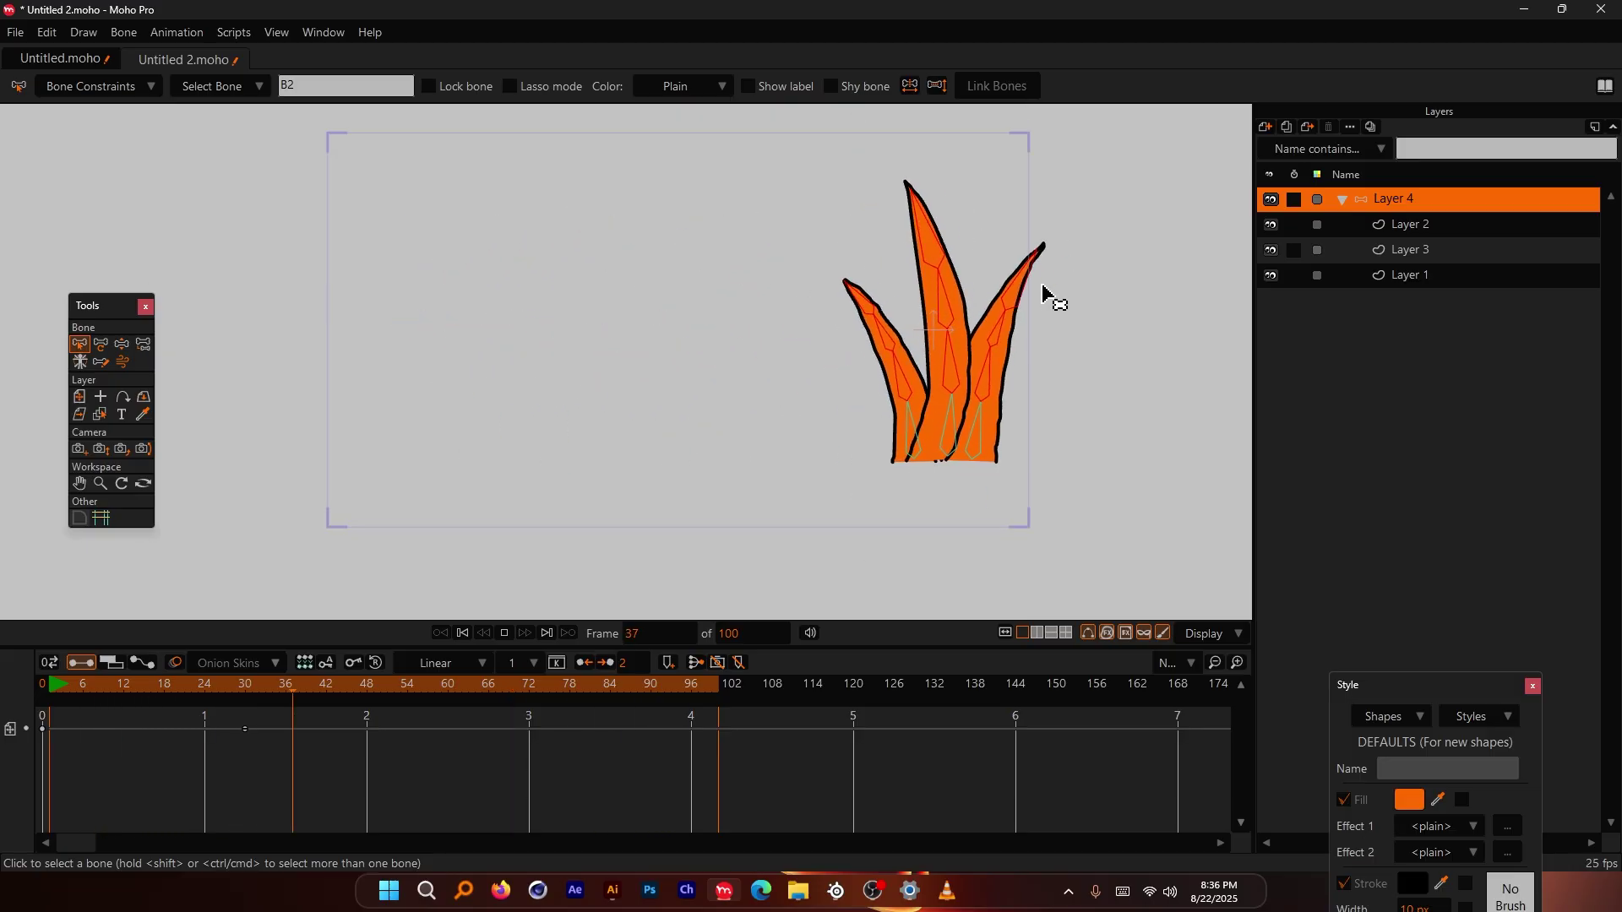
key("space")
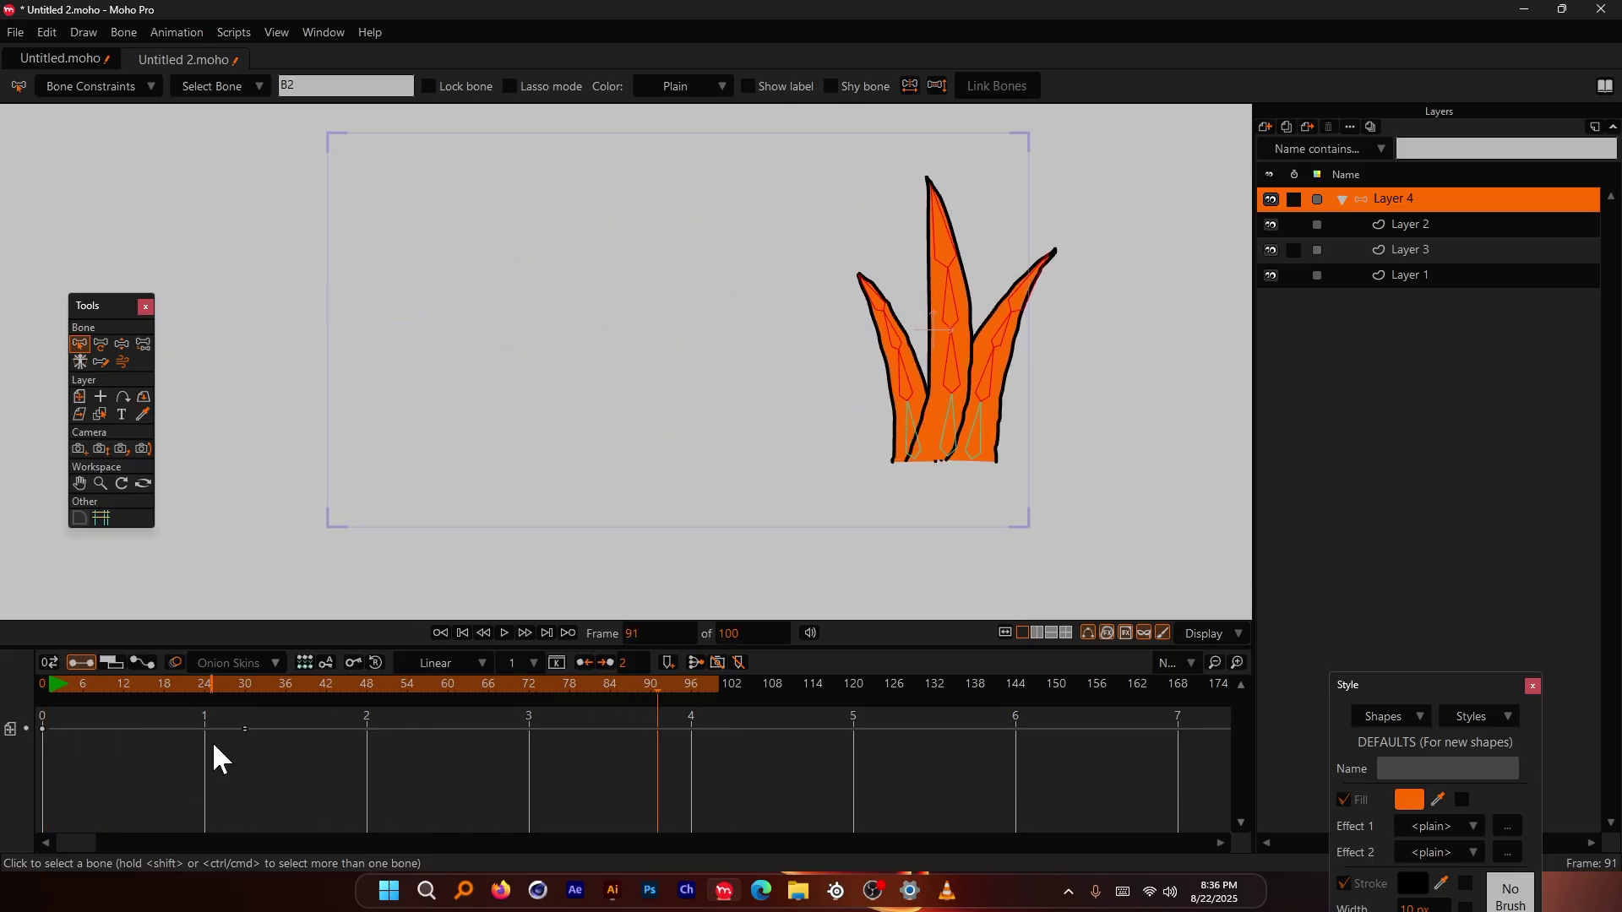
Step: Move the layer's frame 30 position keyframe to frame 18 and replay the faster slide
left_click_drag(245, 729, 230, 730)
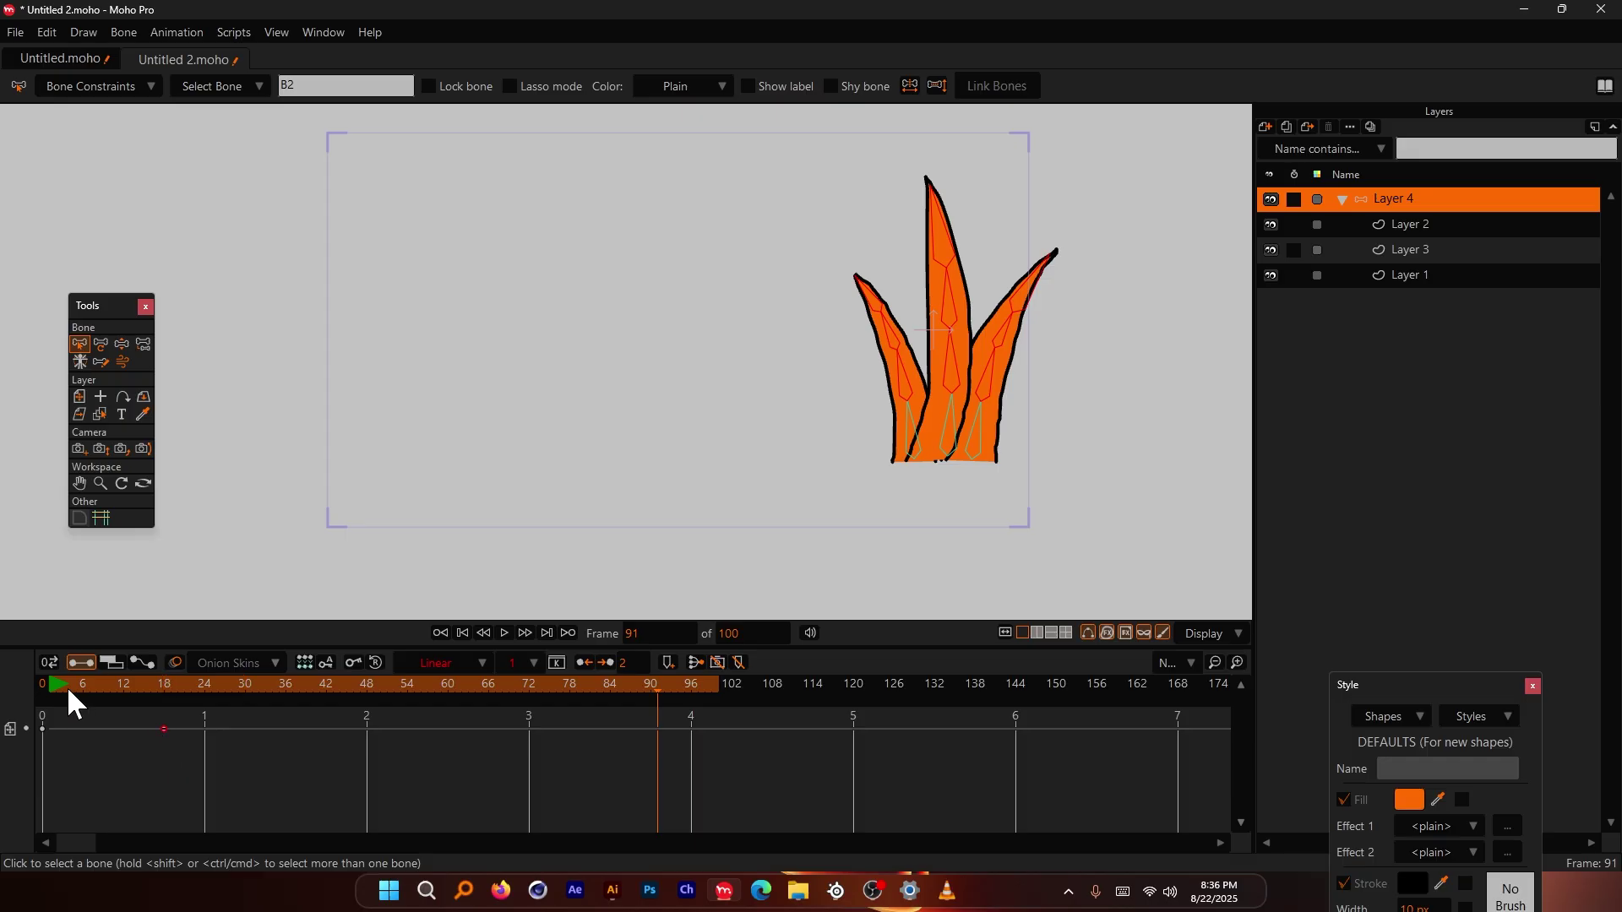
left_click(42, 683)
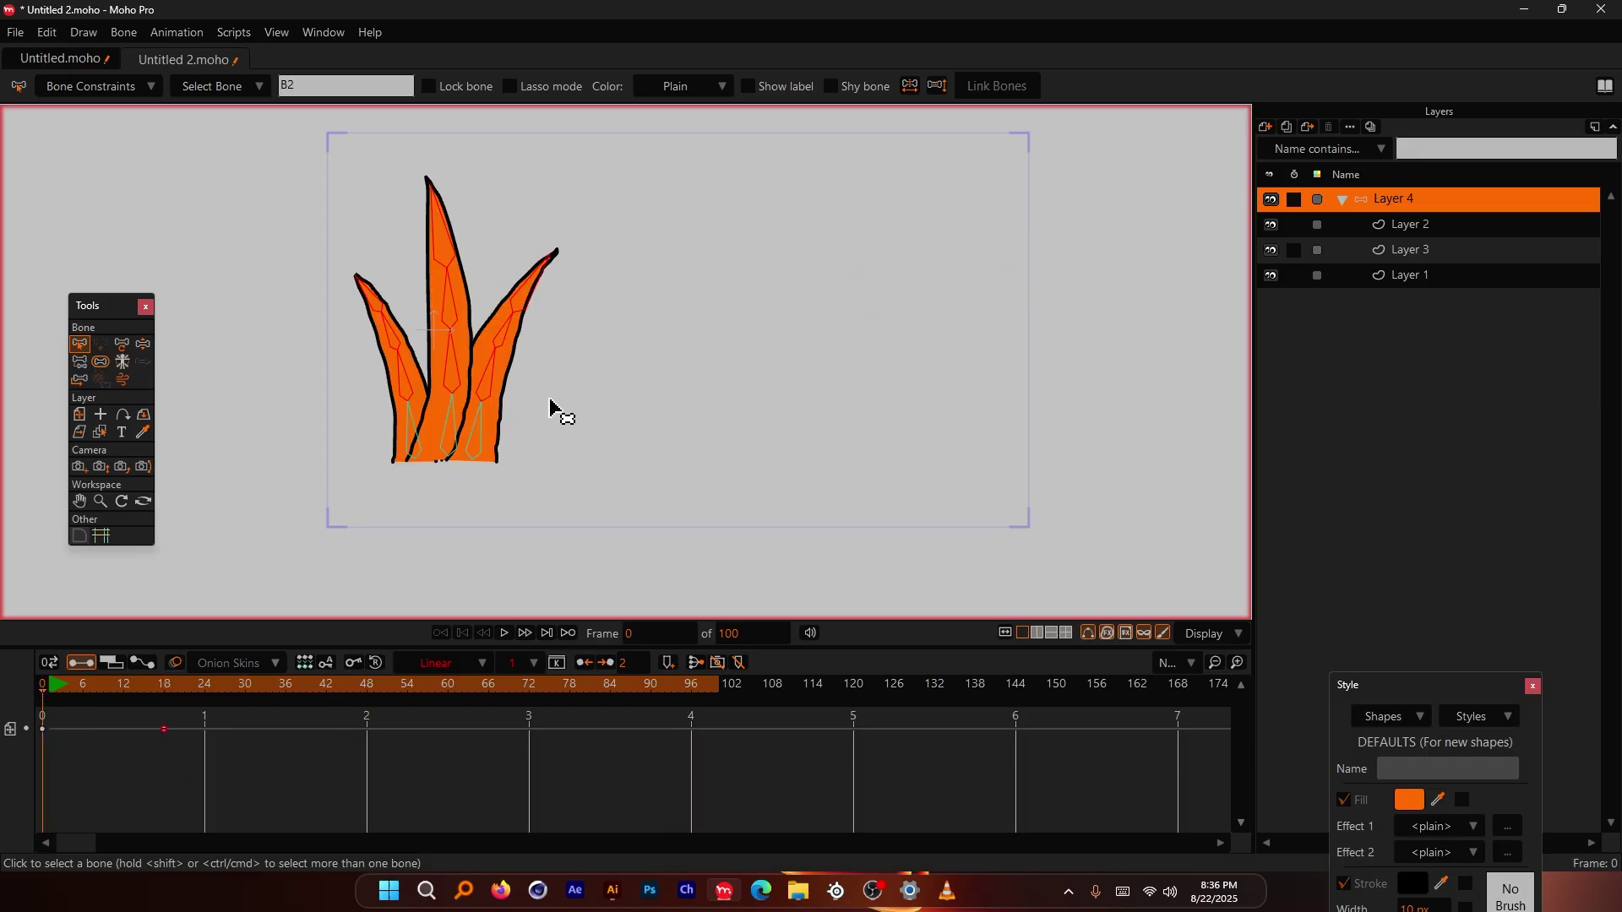
key("space")
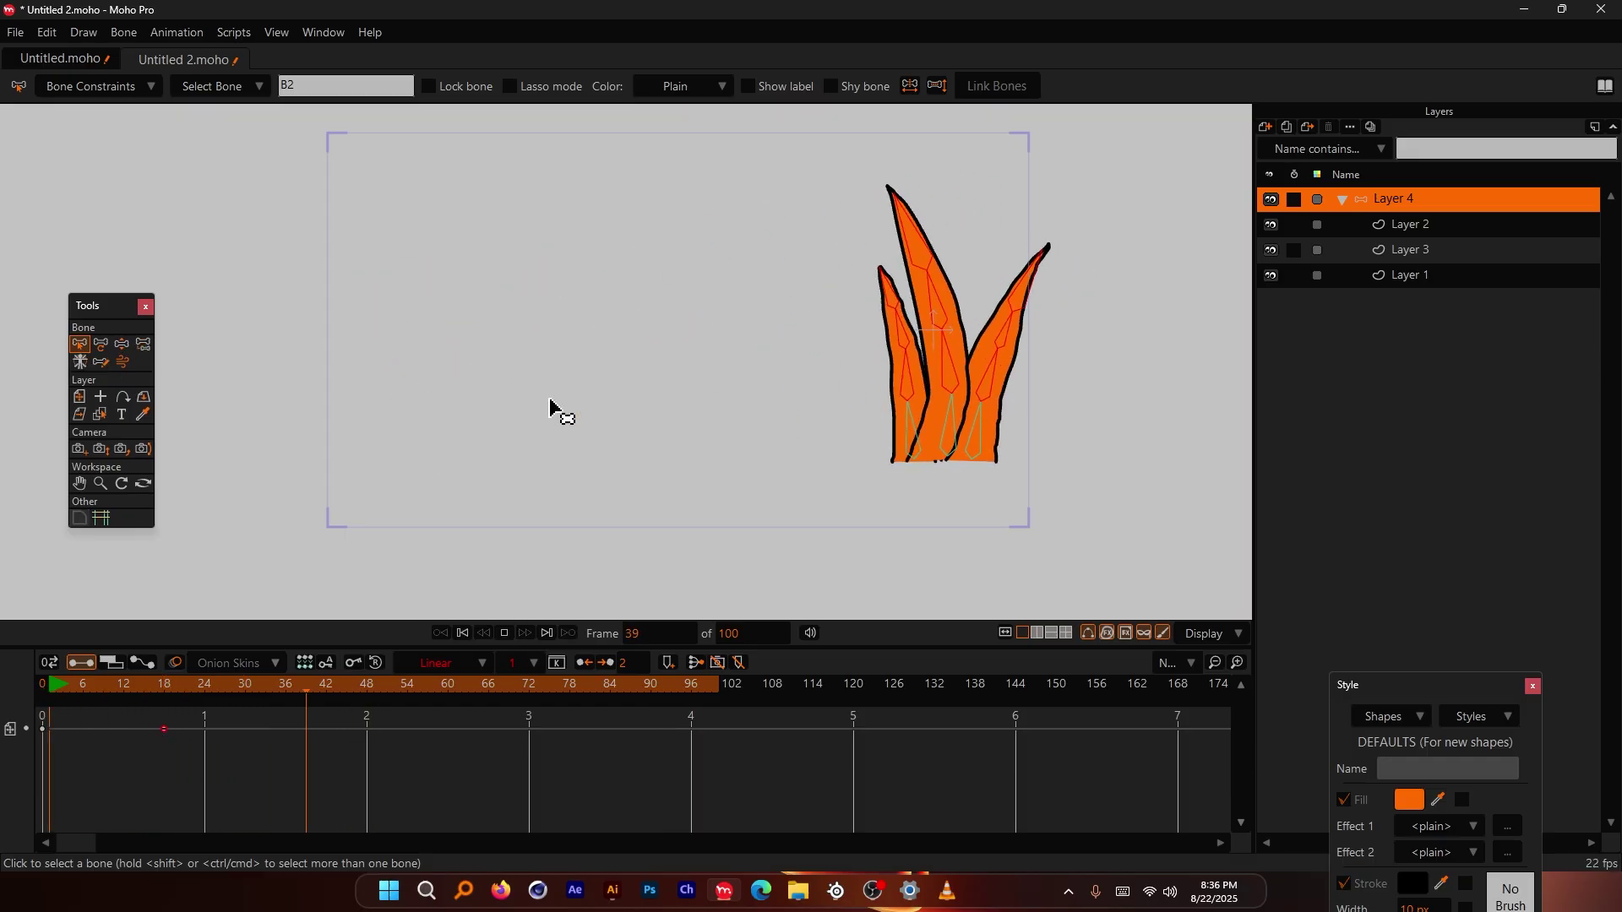
key("space")
Step: Set the selected bones' angle torque to 0 in the bone dynamics
left_click(39, 682)
left_click(128, 85)
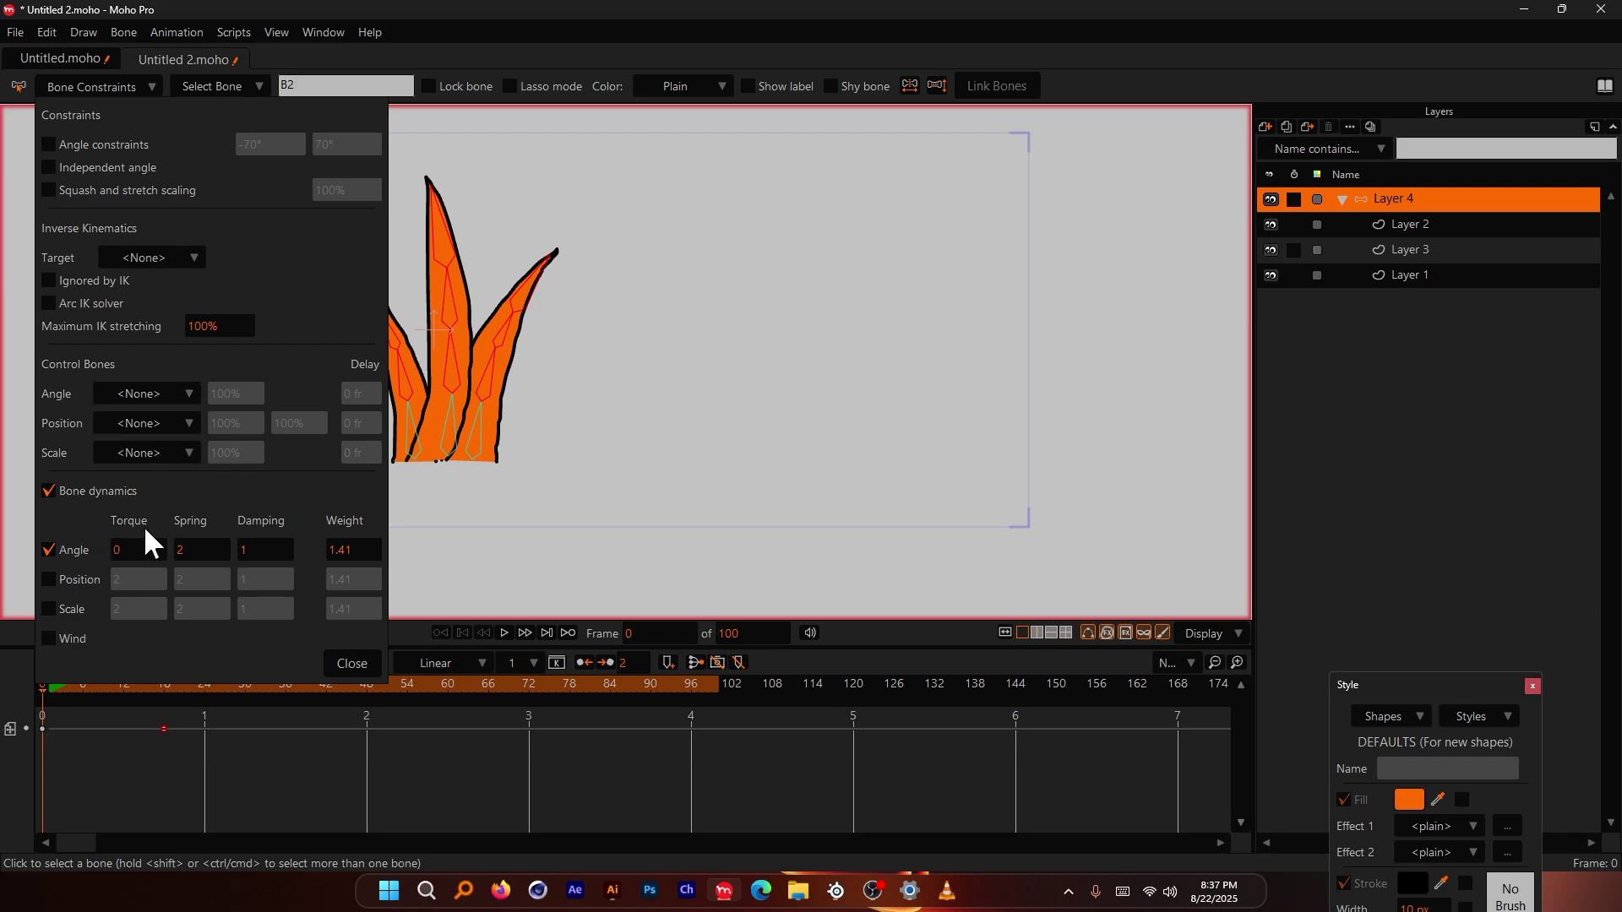
left_click(766, 392)
Step: Switch to Illustrator to review the notes on torque, spring, damping and weight, and return to Moho
key("alt+Tab")
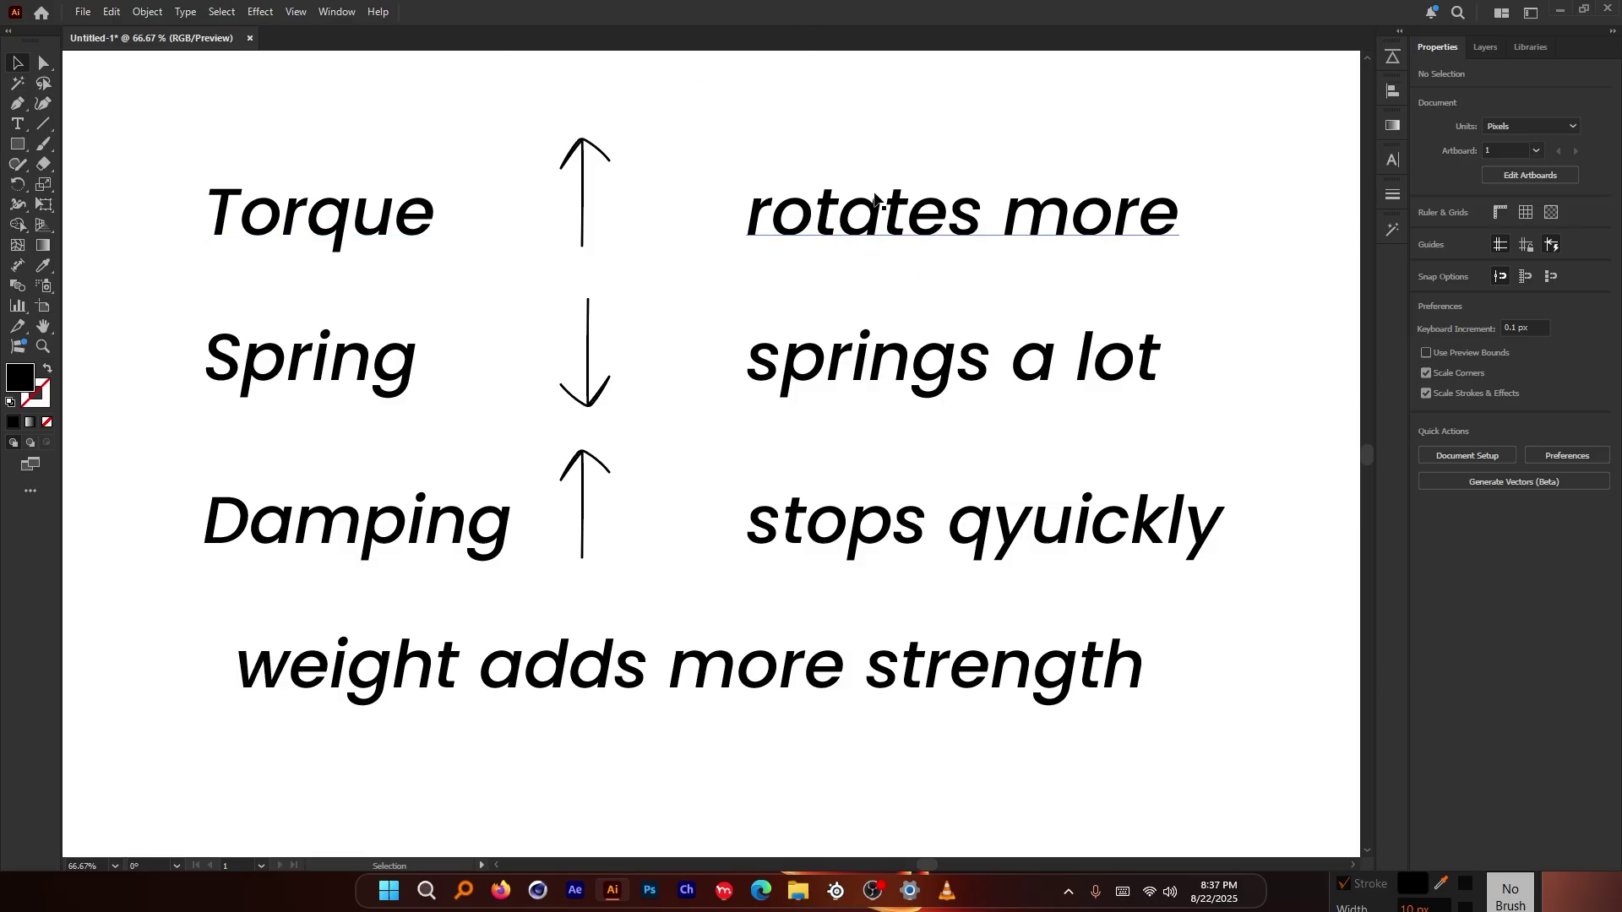
key("alt+Tab")
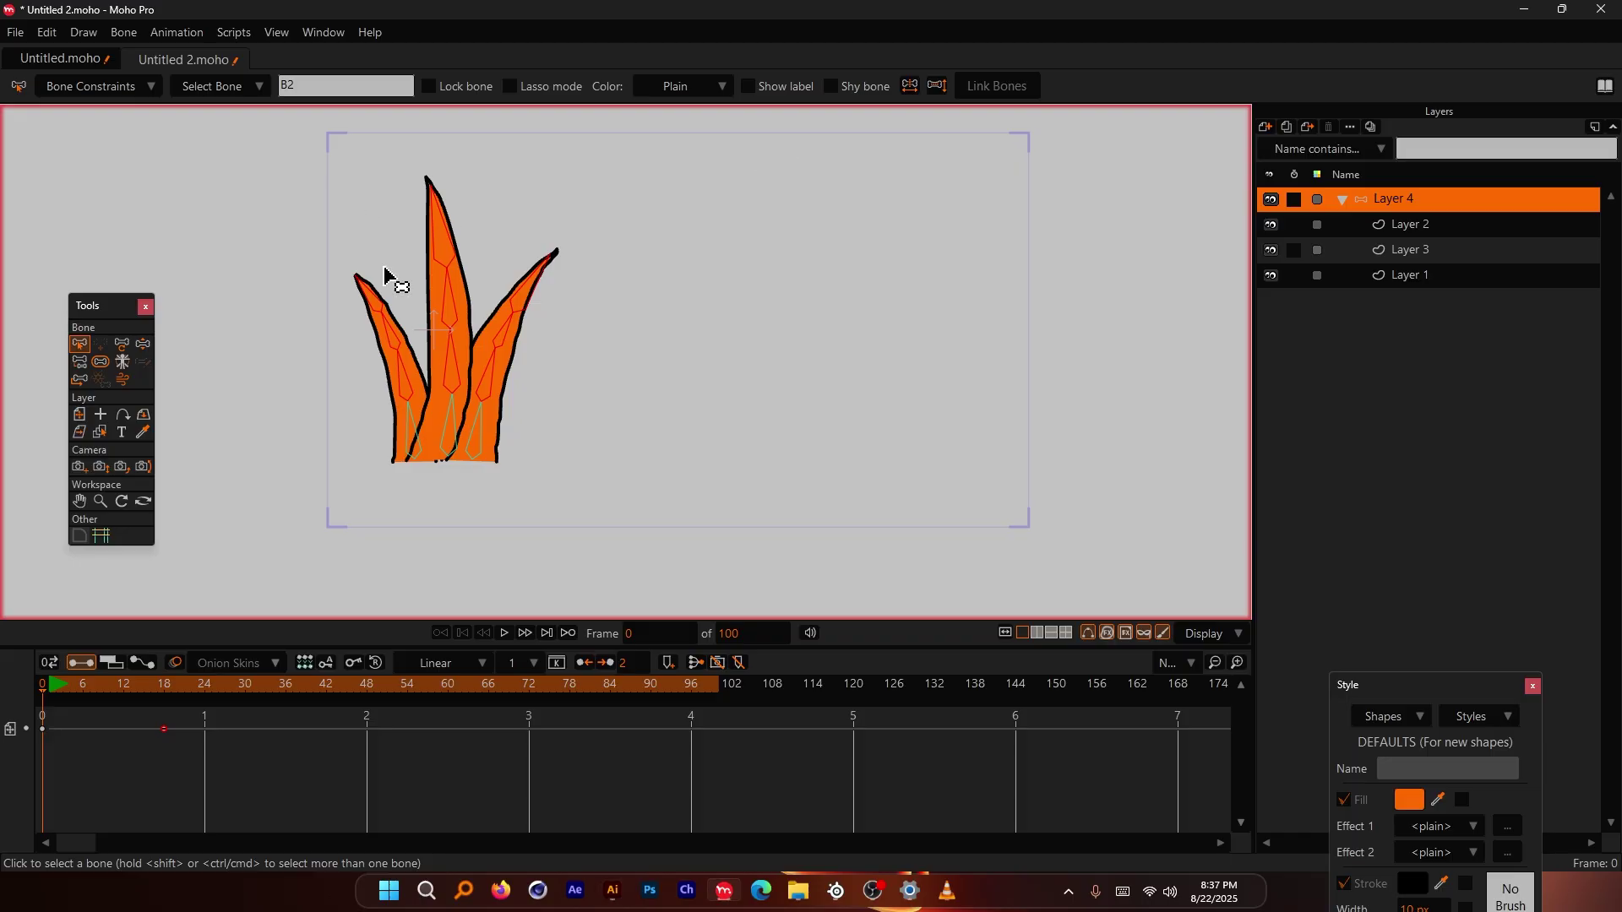
Step: Play the slide and examine the blades' upper bones up close
key("space")
key("space")
scroll(999, 283, "up", 5)
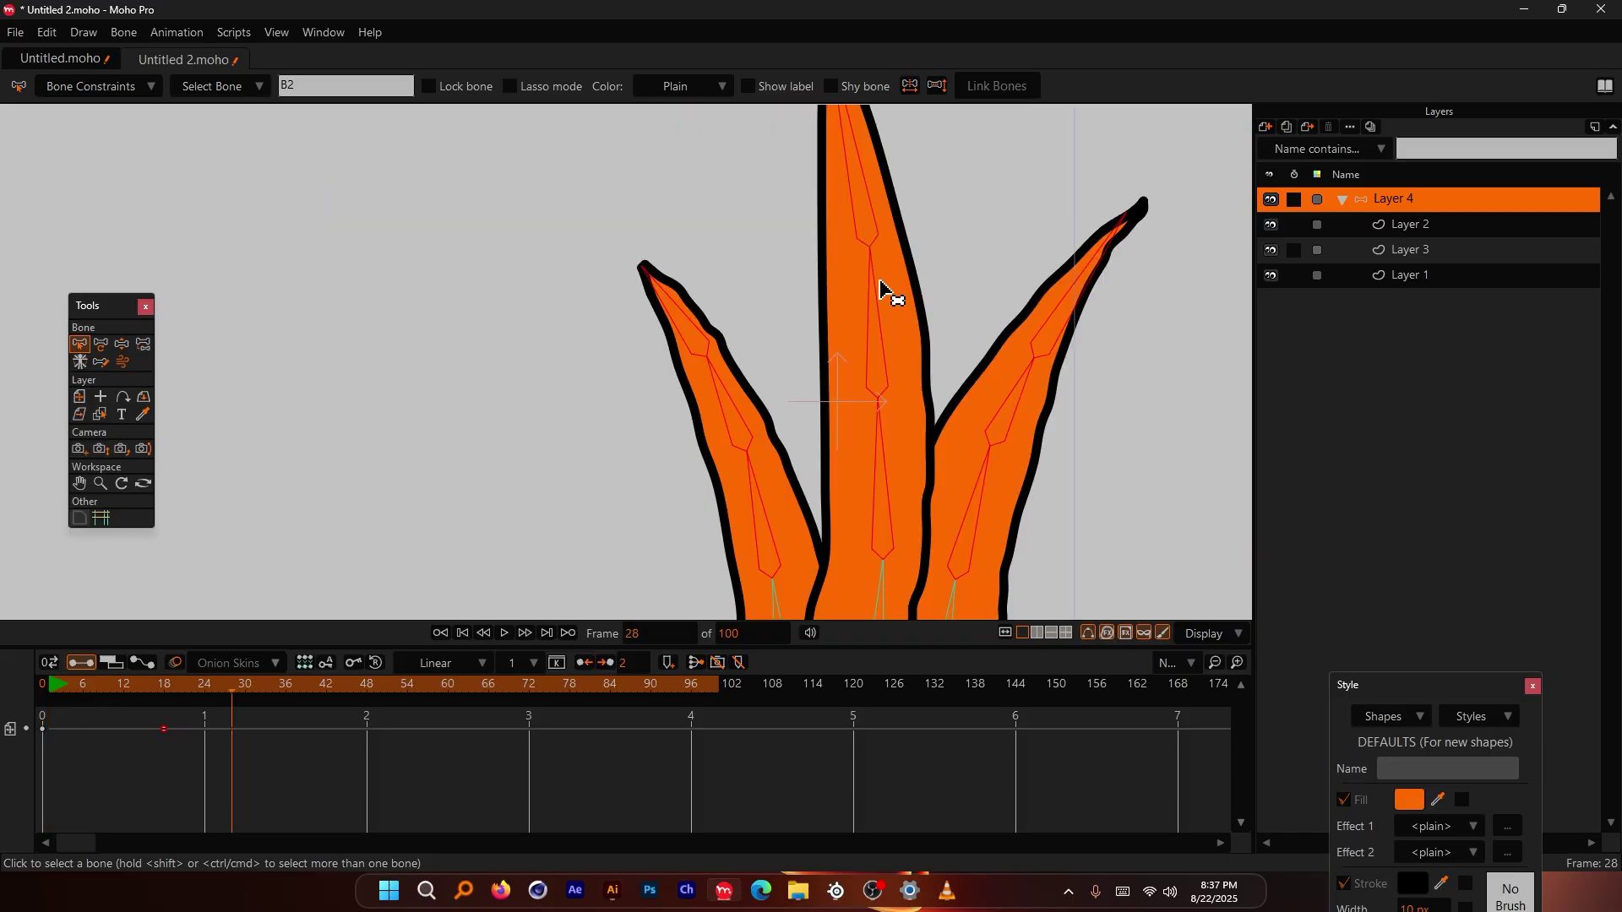
scroll(881, 291, "down", 1)
scroll(876, 254, "down", 3)
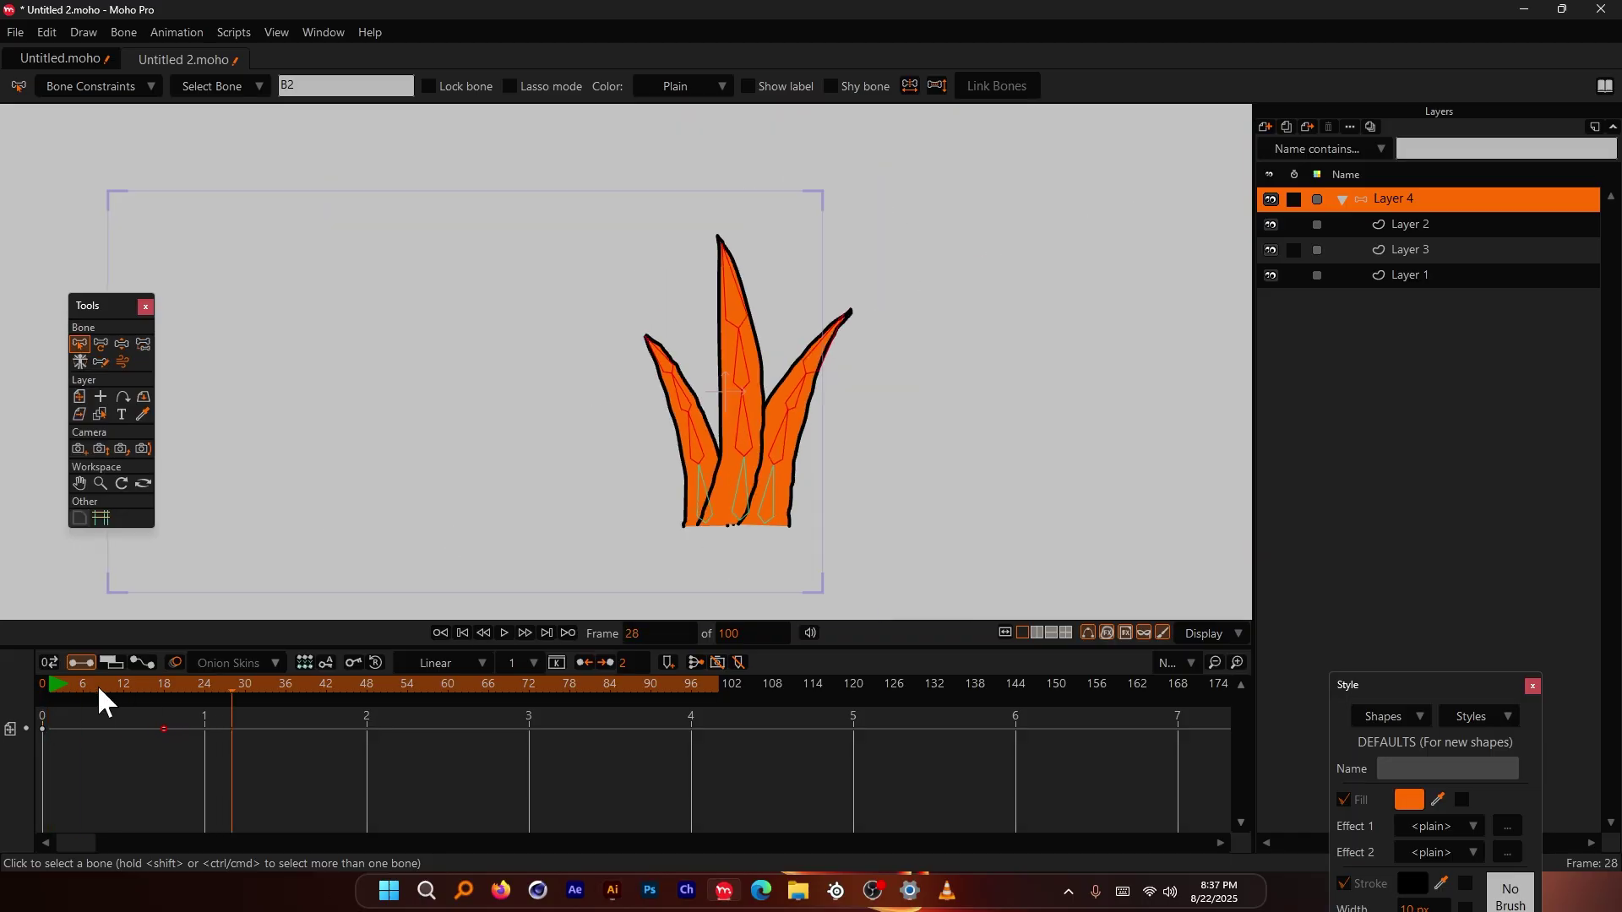
Step: Set the selected bones' angle torque to 1 and play the slide from frame 0
left_click(42, 686)
left_click(93, 87)
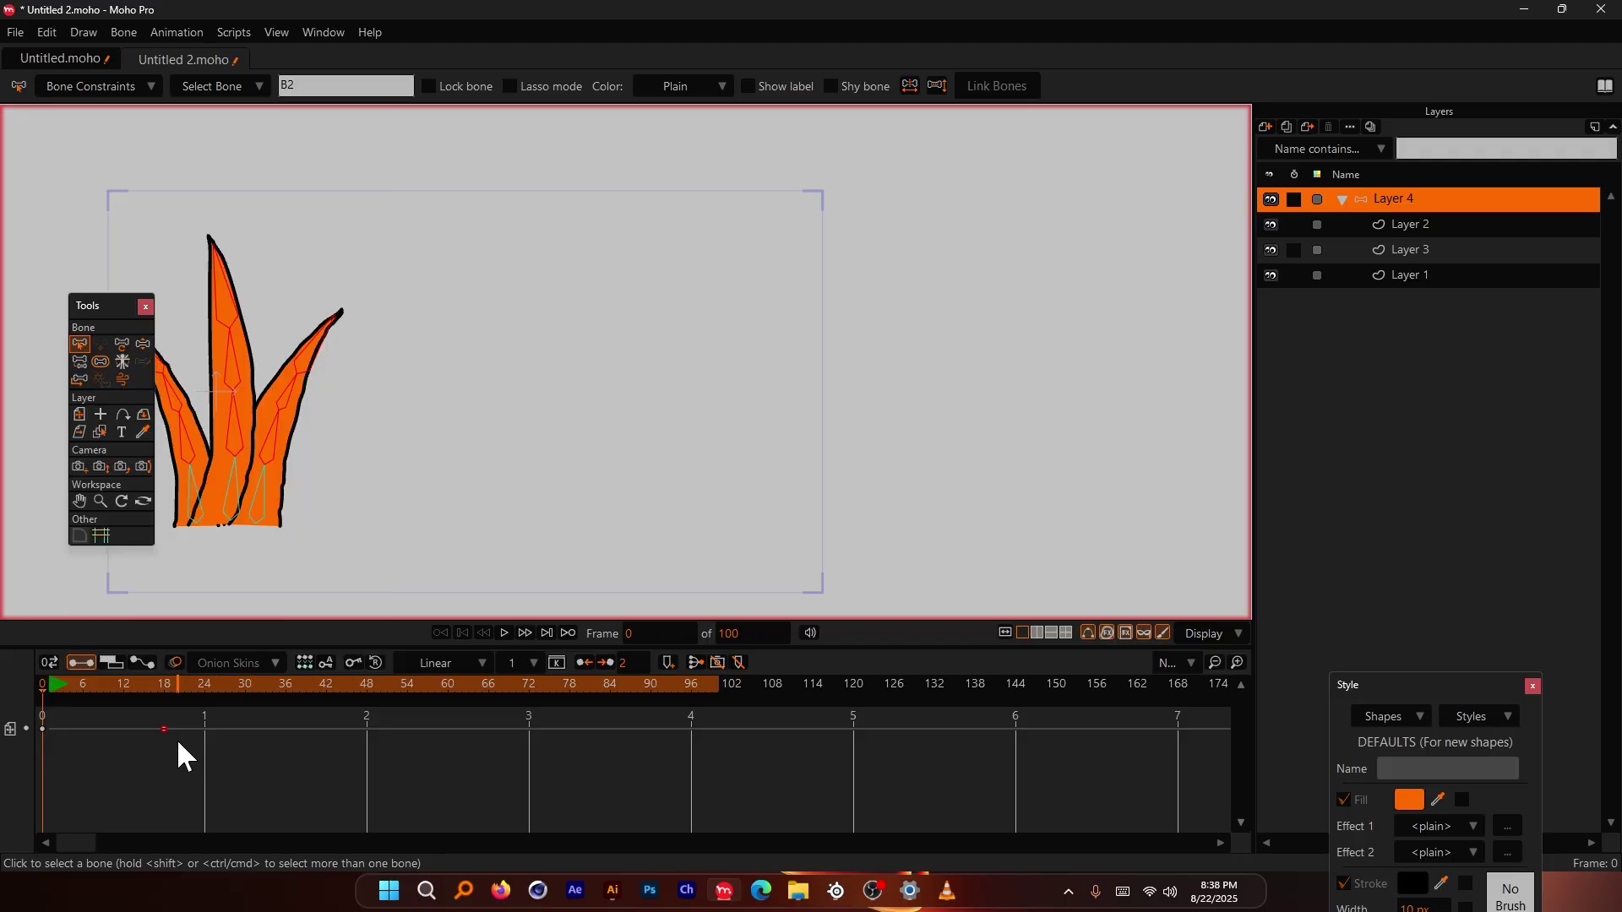
key("space")
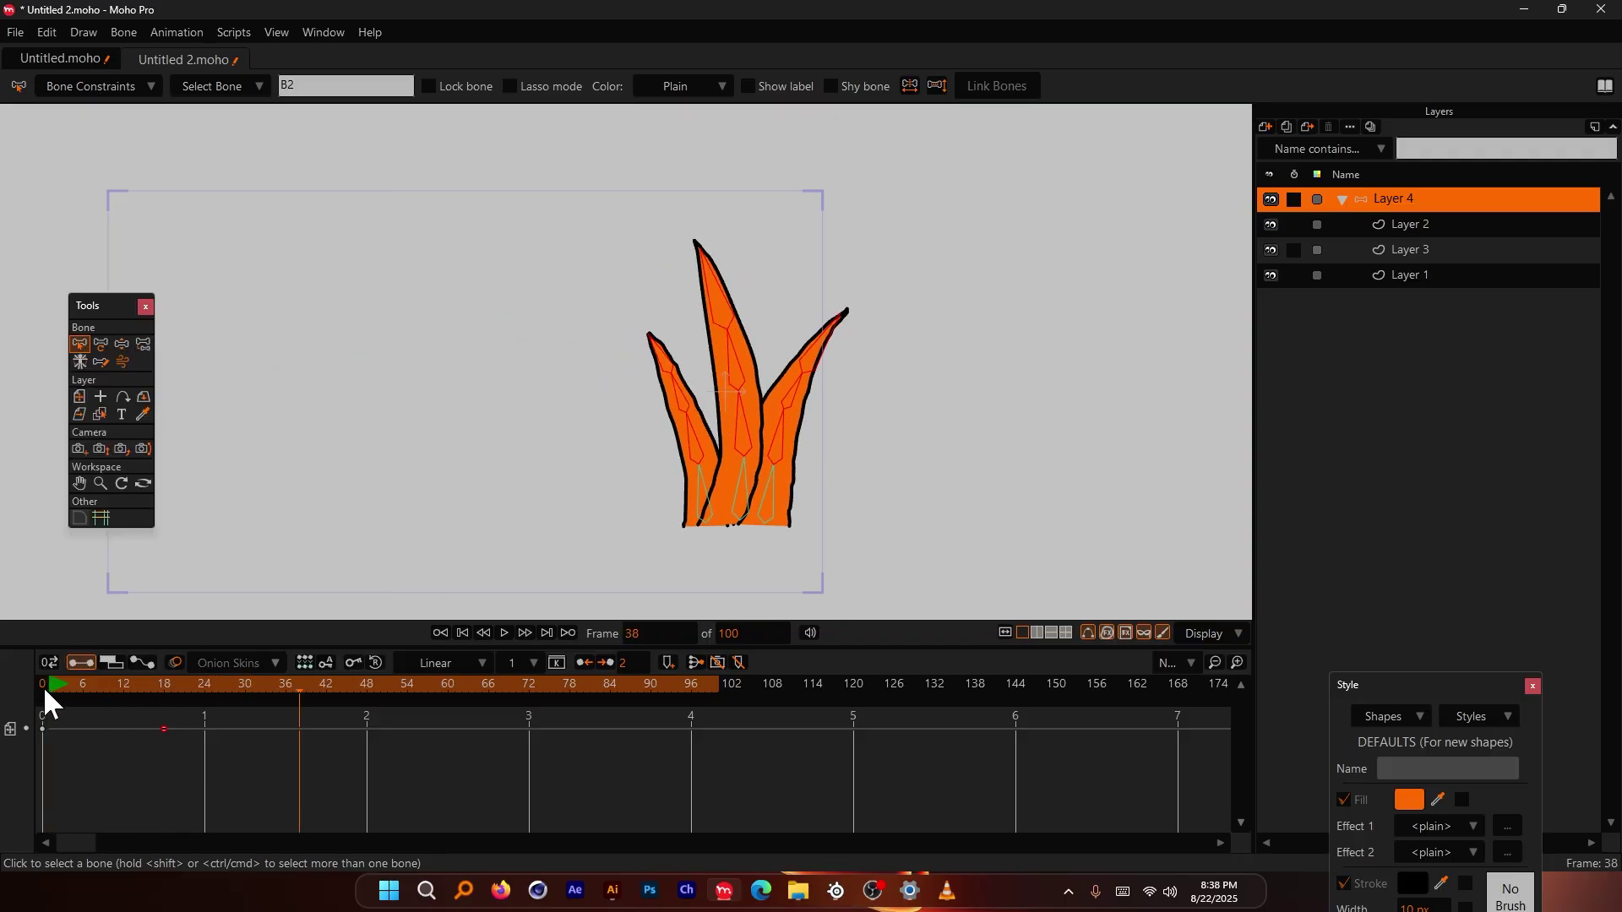
Step: Set the selected bones' angle torque to 5 in the bone dynamics at frame 0
left_click(43, 686)
left_click(127, 88)
left_click(143, 551)
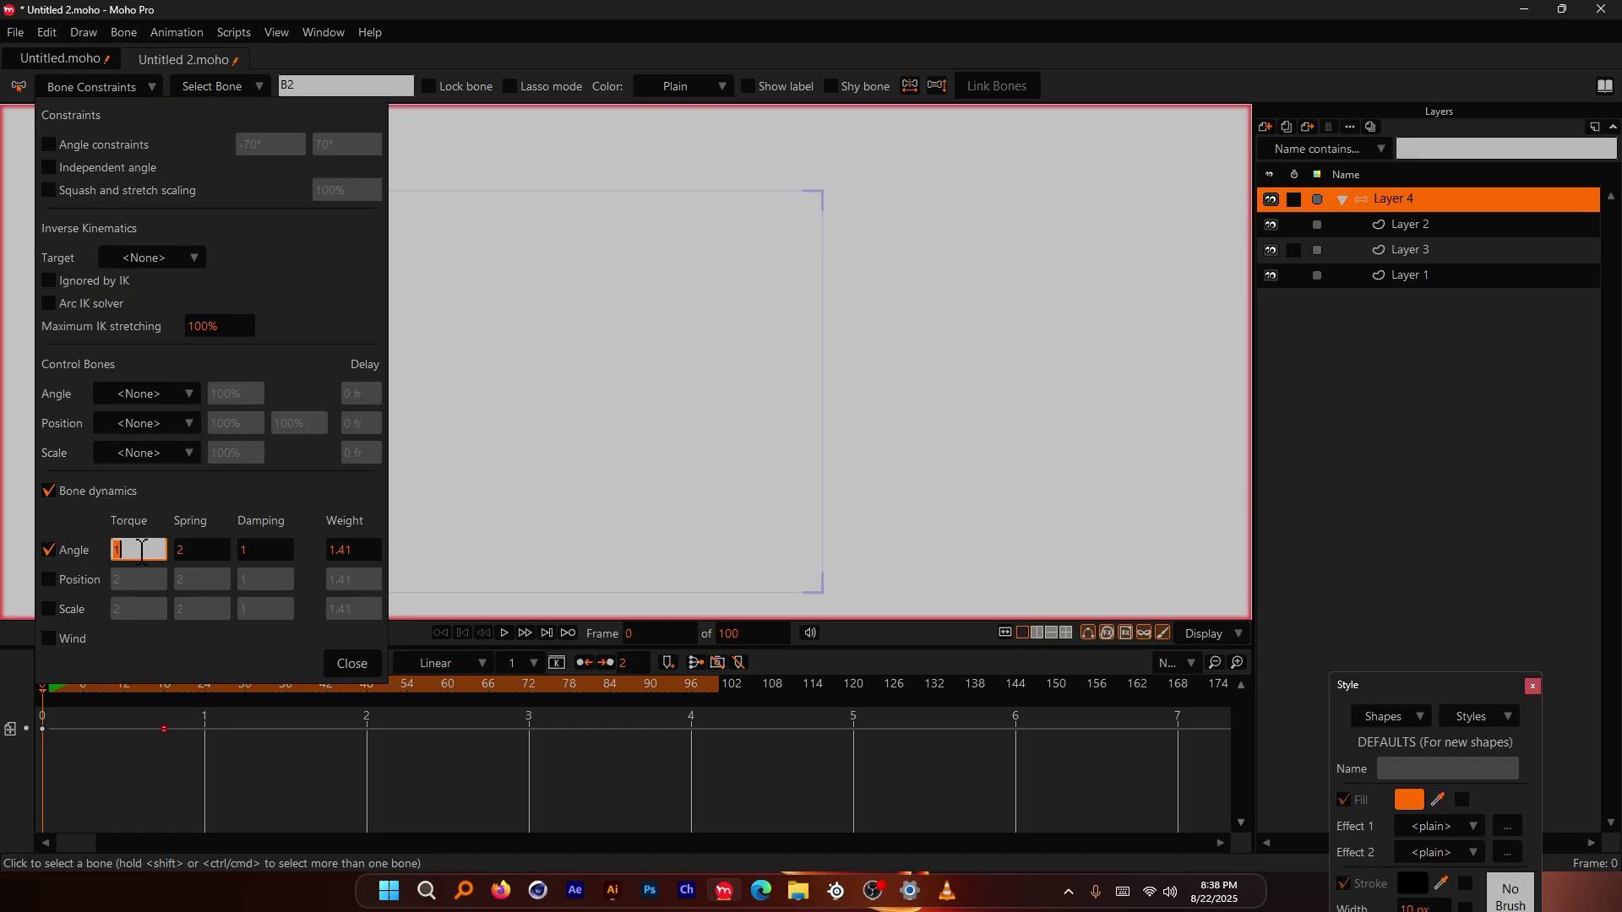
type("5")
left_click(338, 658)
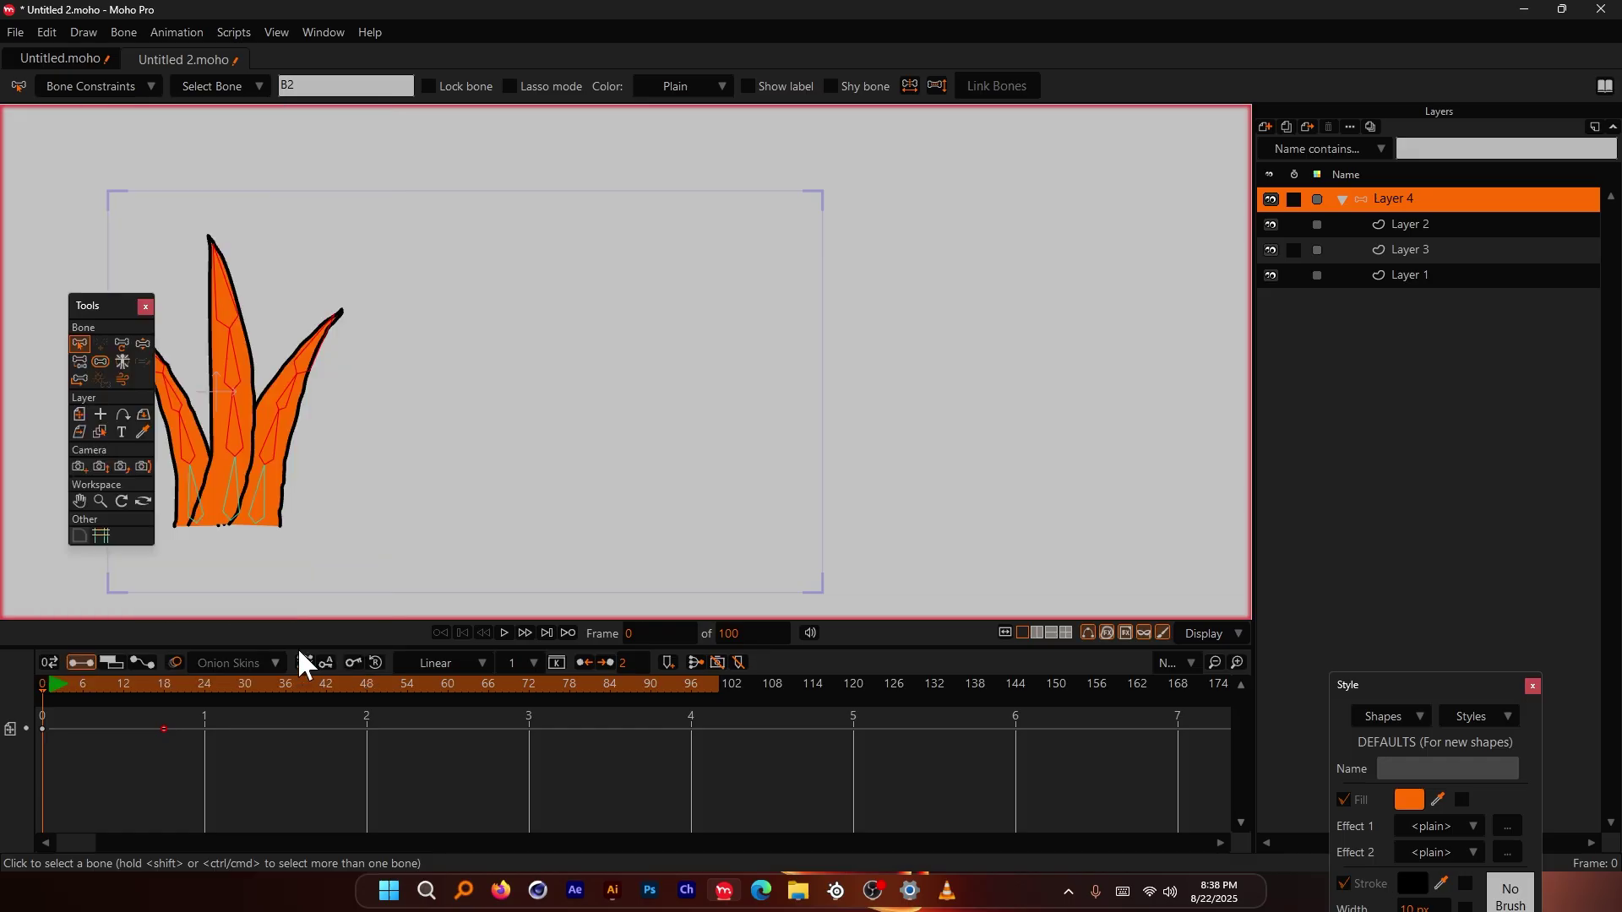
Step: Play the slide to examine how the blades bend with the higher torque, and return to frame 0
scroll(202, 323, "up", 3)
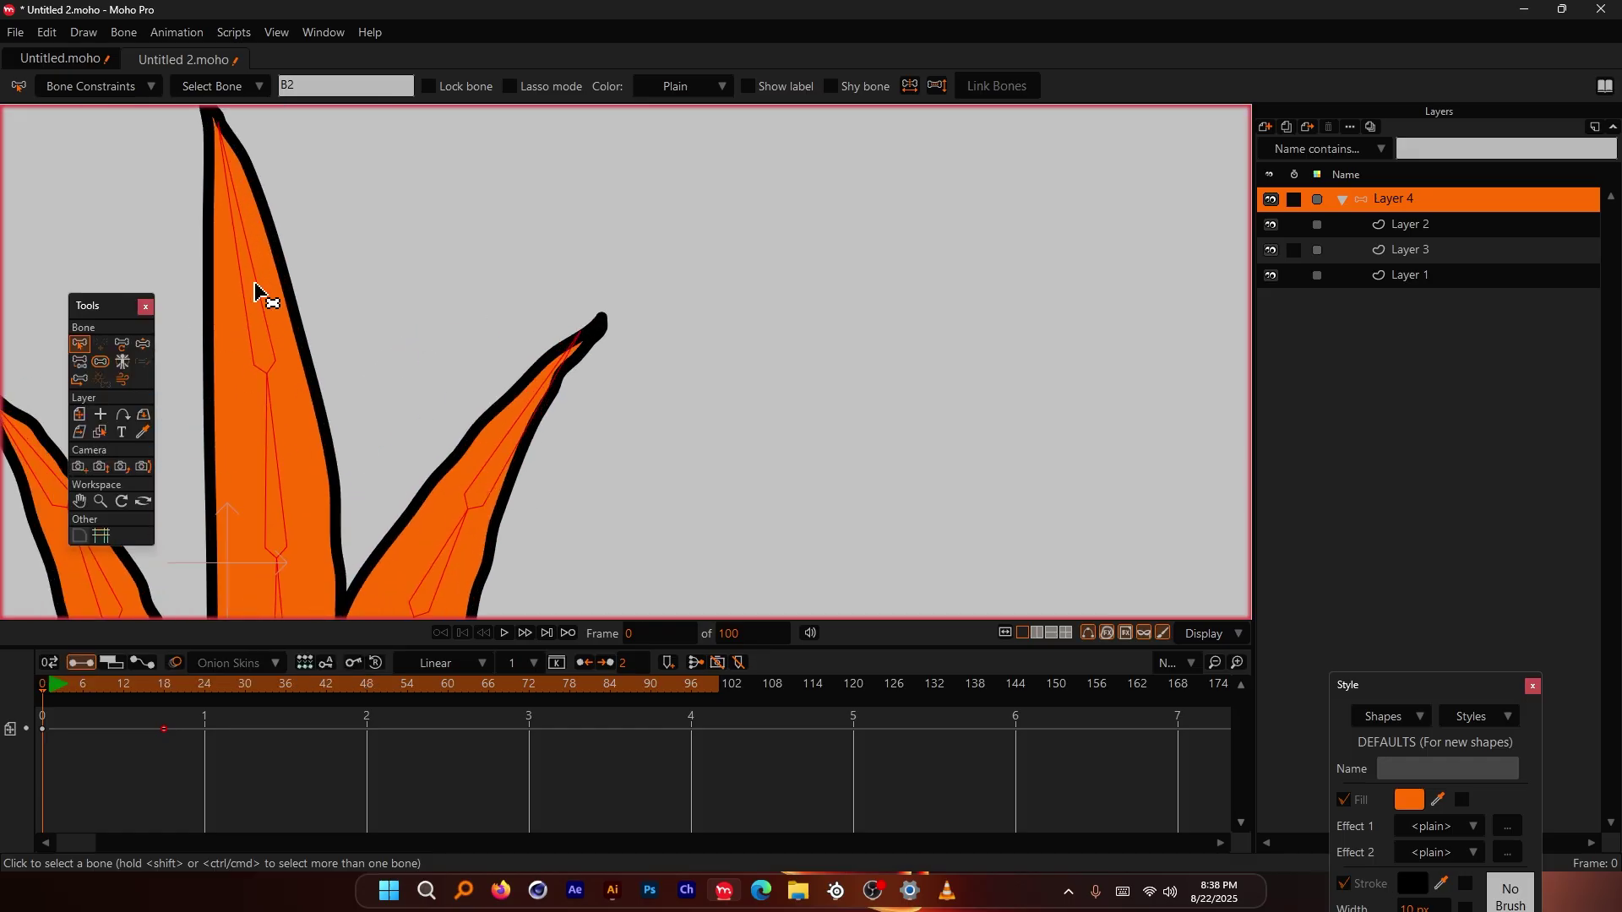
scroll(407, 282, "down", 3)
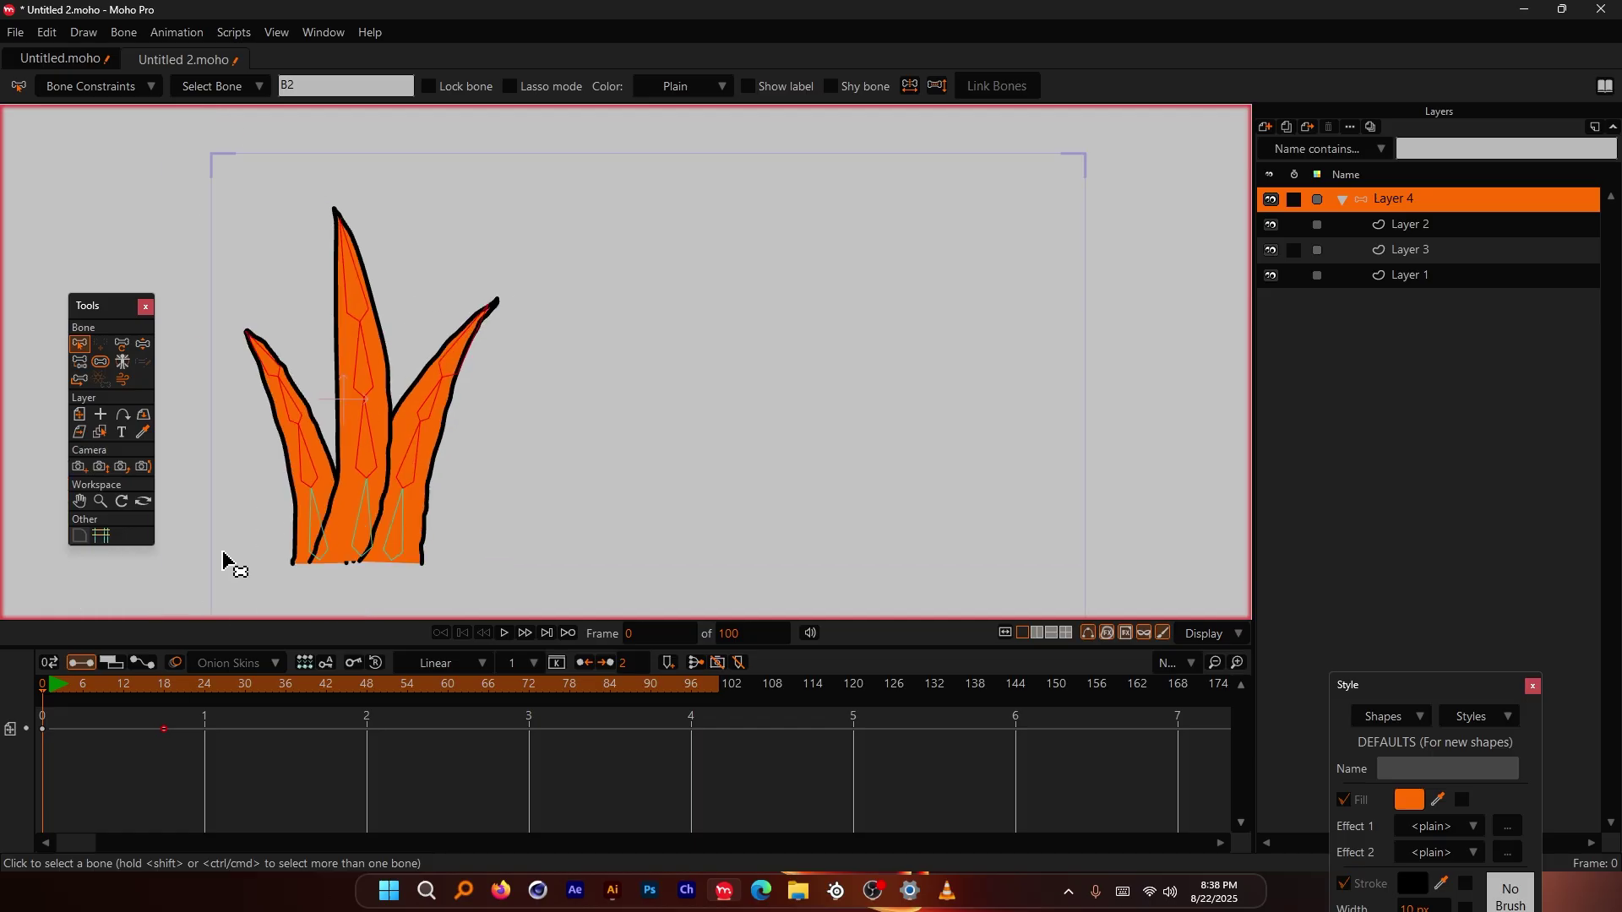
key("space")
scroll(387, 218, "down", 1)
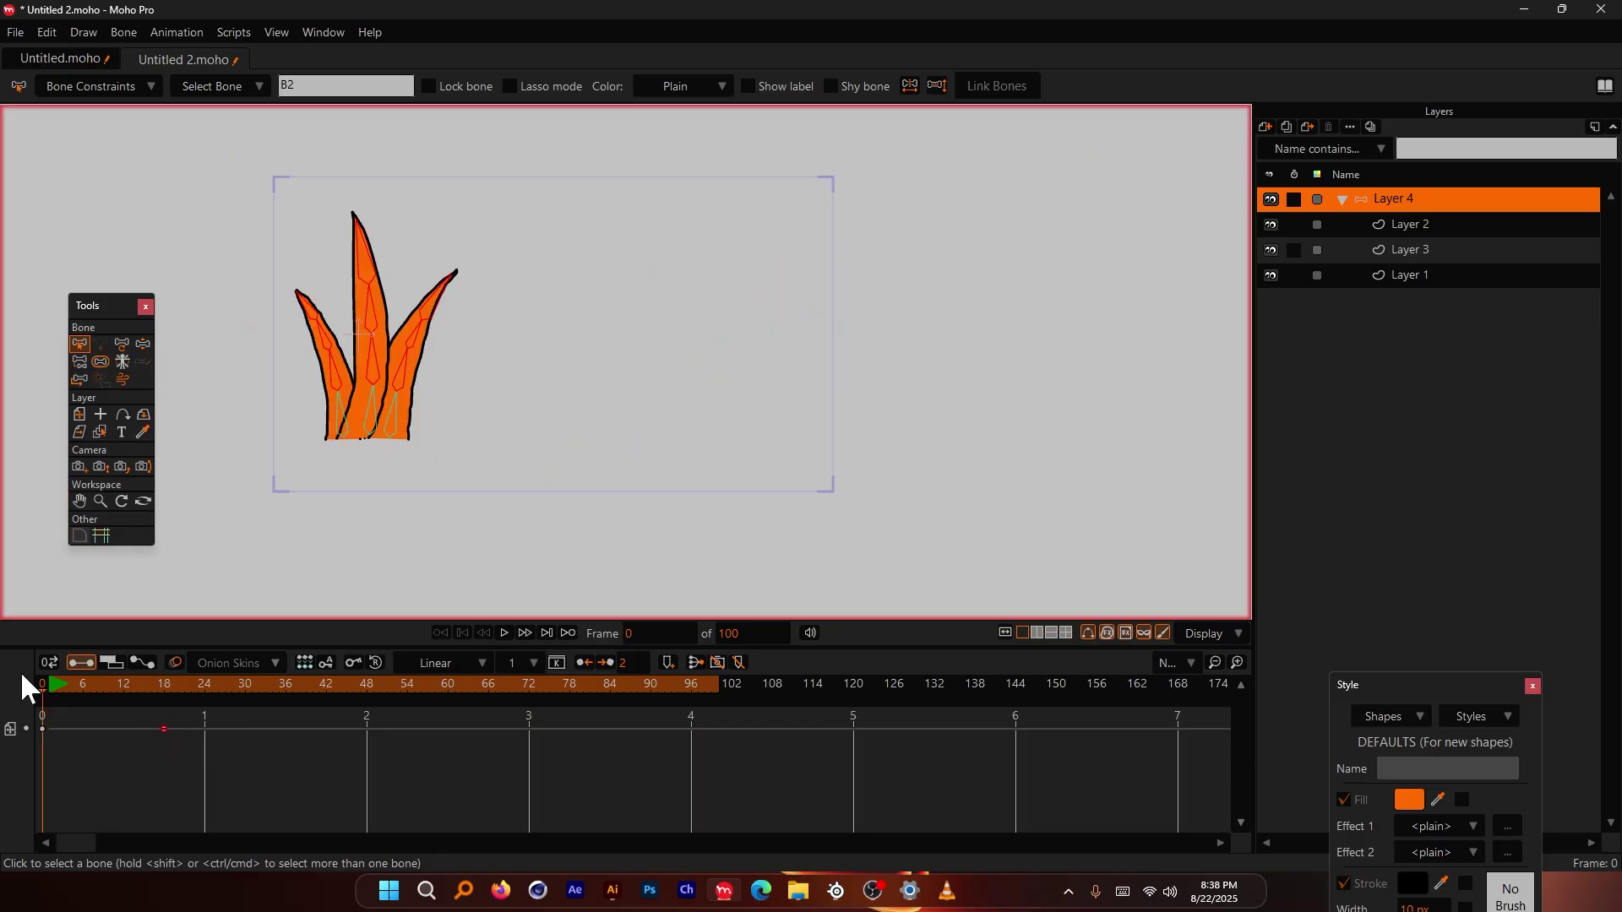
scroll(597, 410, "up", 1)
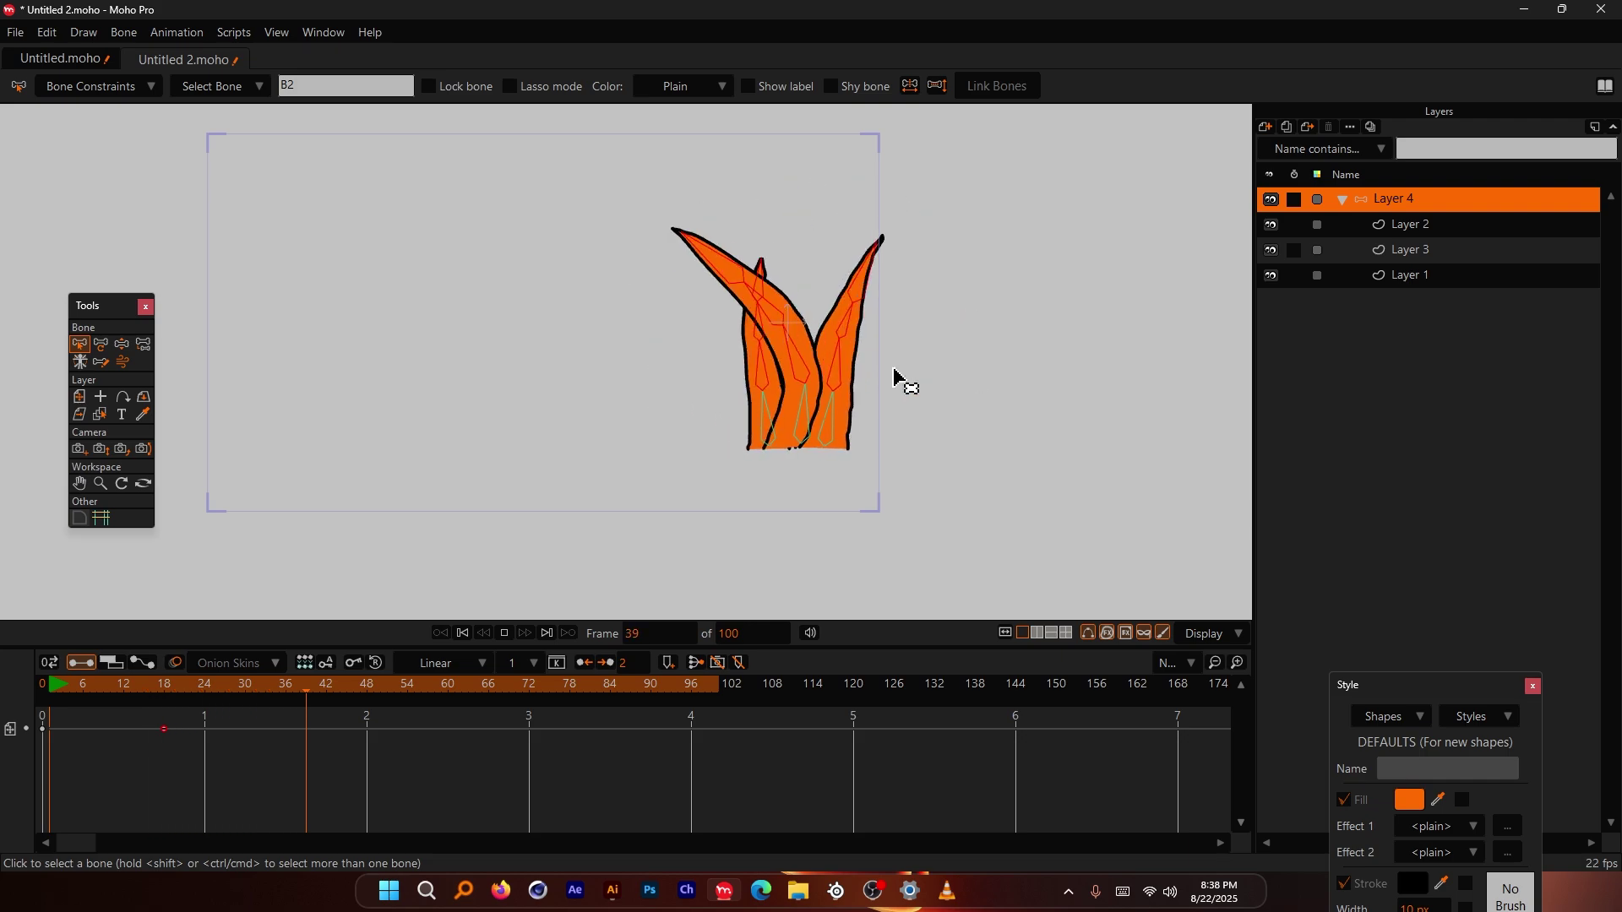
scroll(858, 318, "up", 2)
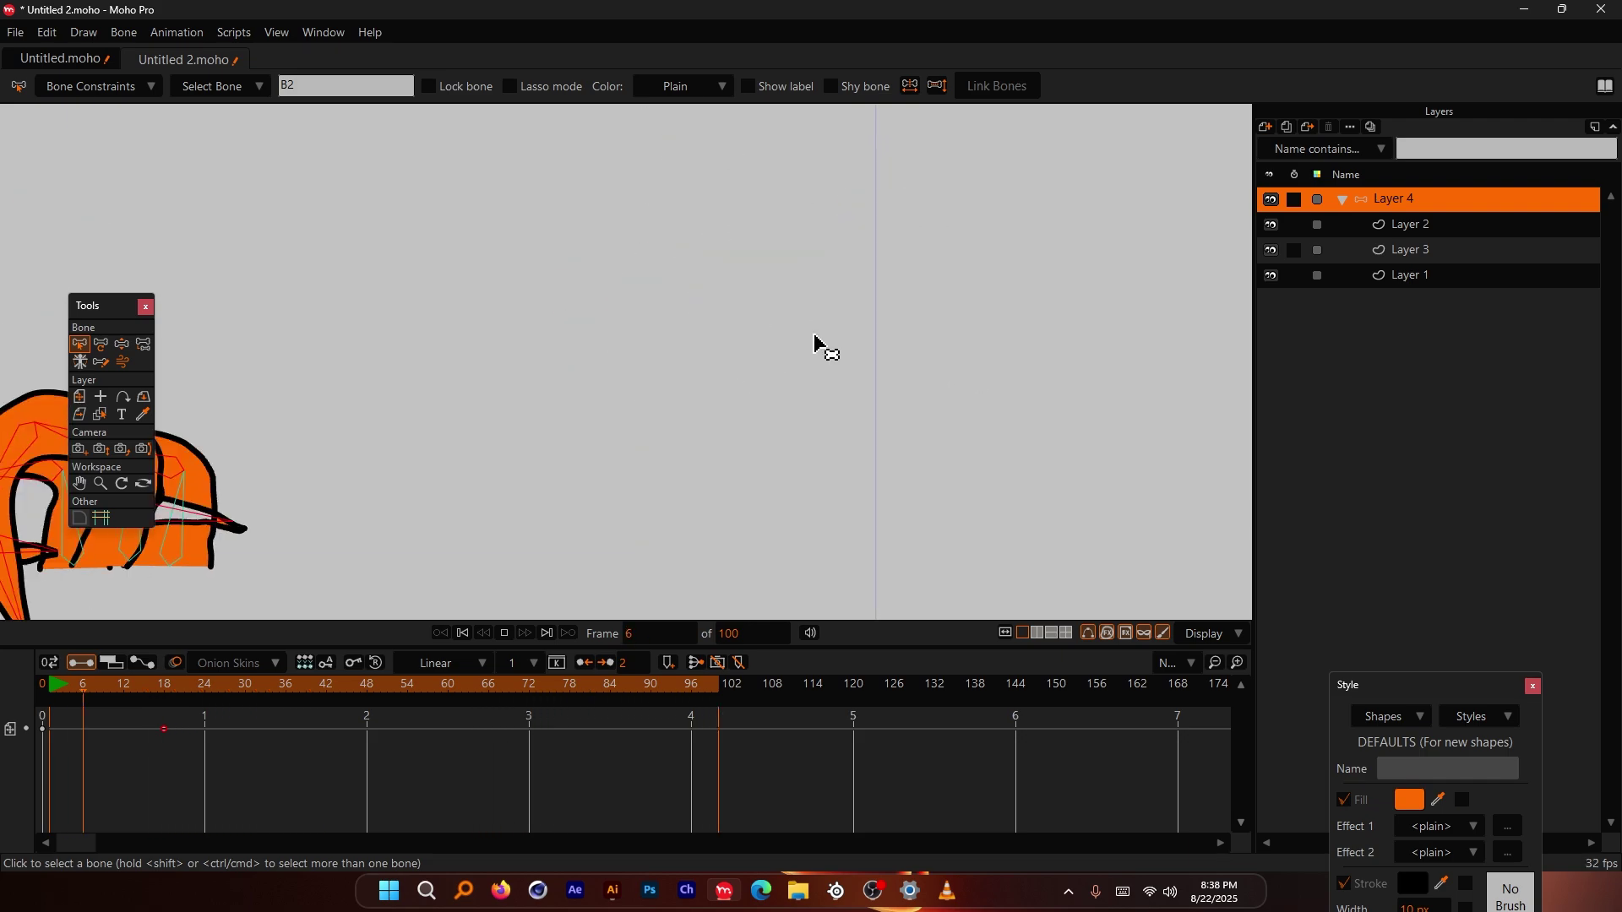
key("space")
left_click_drag(124, 686, 9, 701)
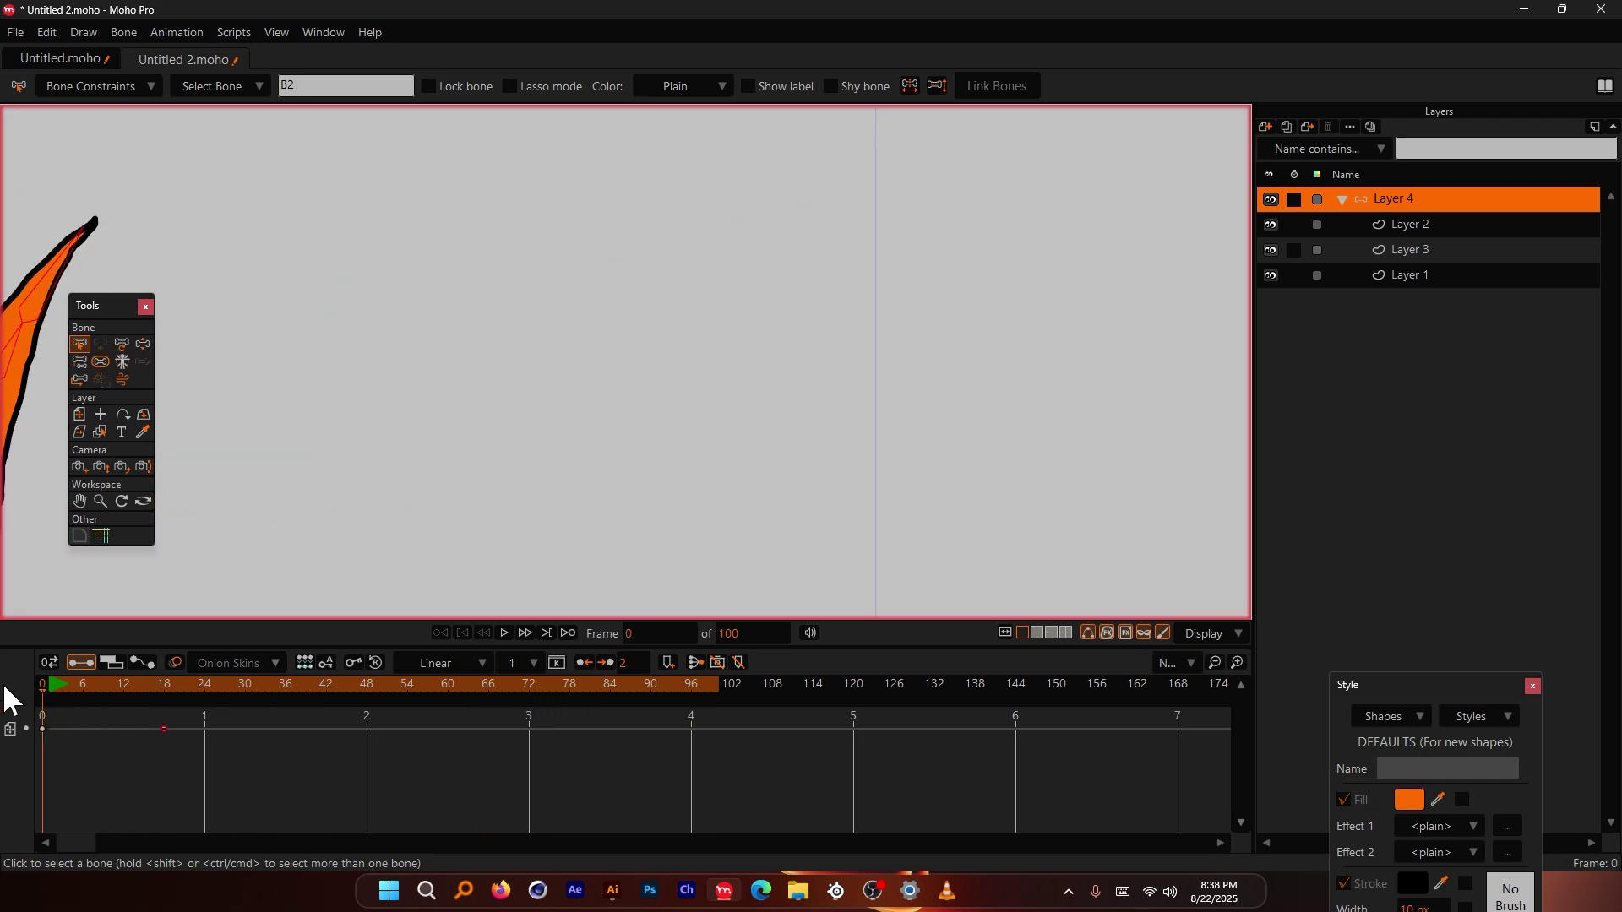
Step: Set the selected bones' angle torque back to 1 in the bone dynamics
left_click(84, 87)
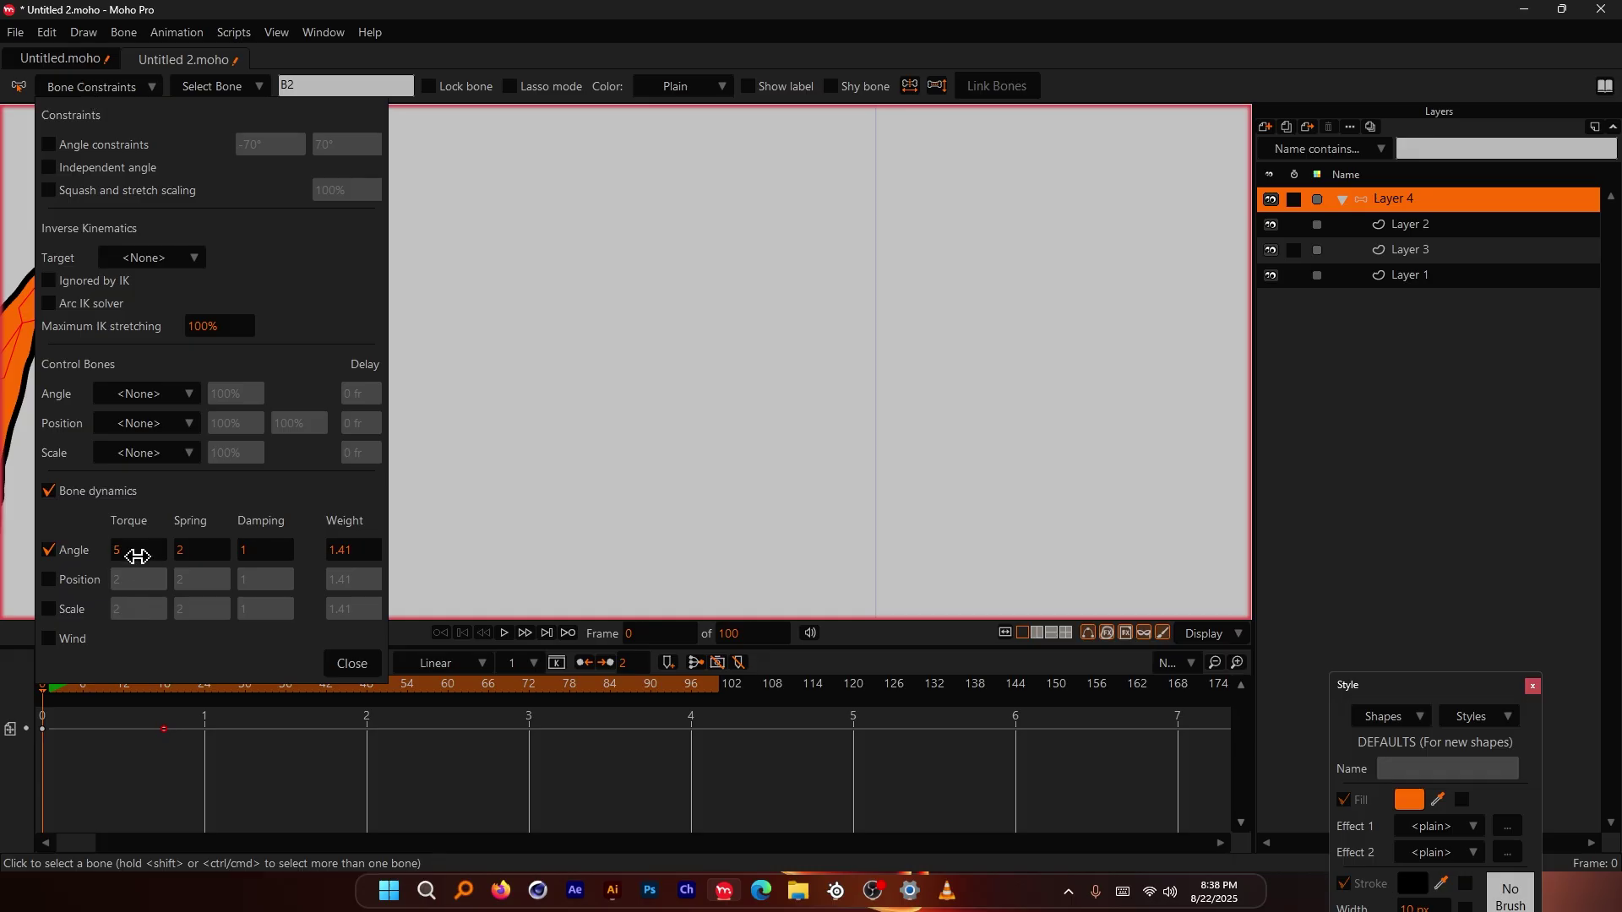
scroll(689, 380, "down", 4)
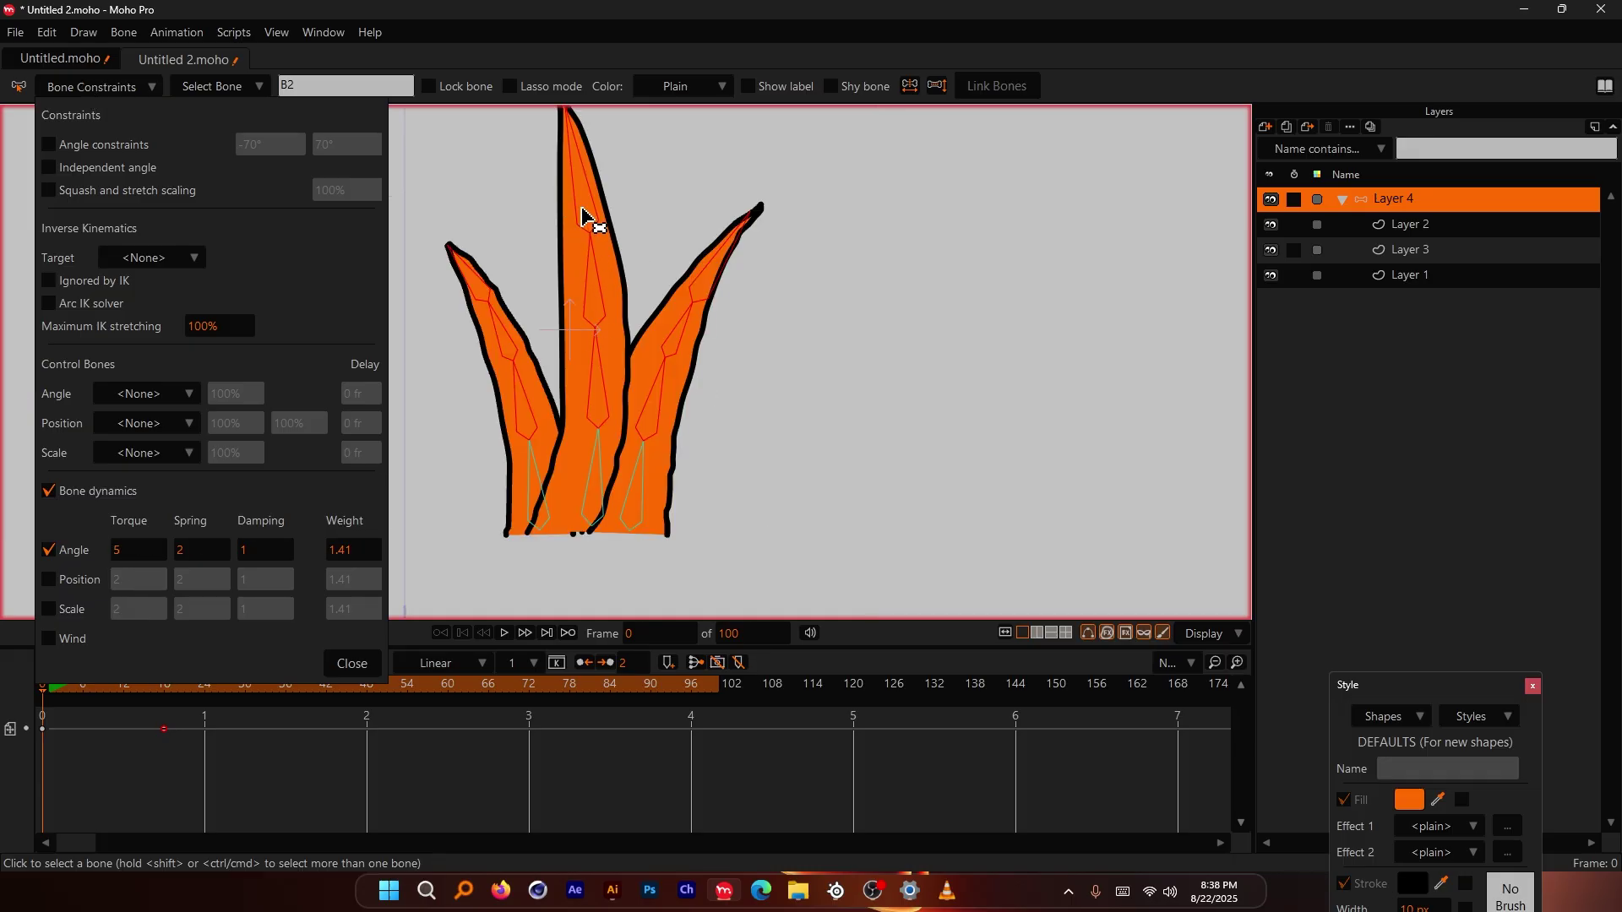
left_click(126, 558)
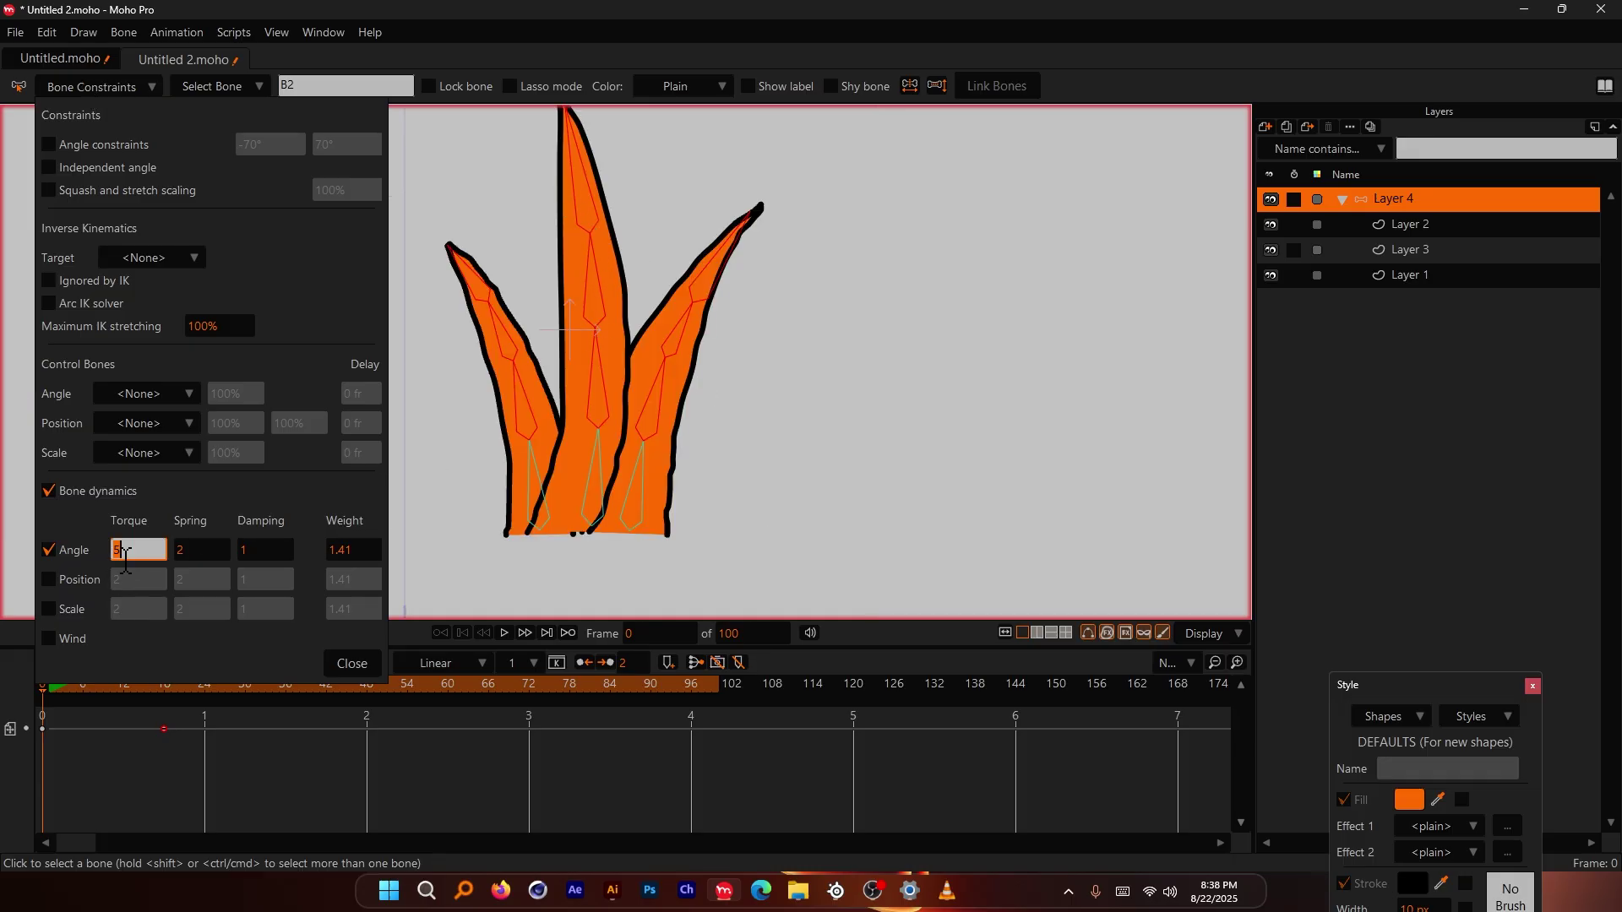
type("1")
key("Return")
key("alt+Tab")
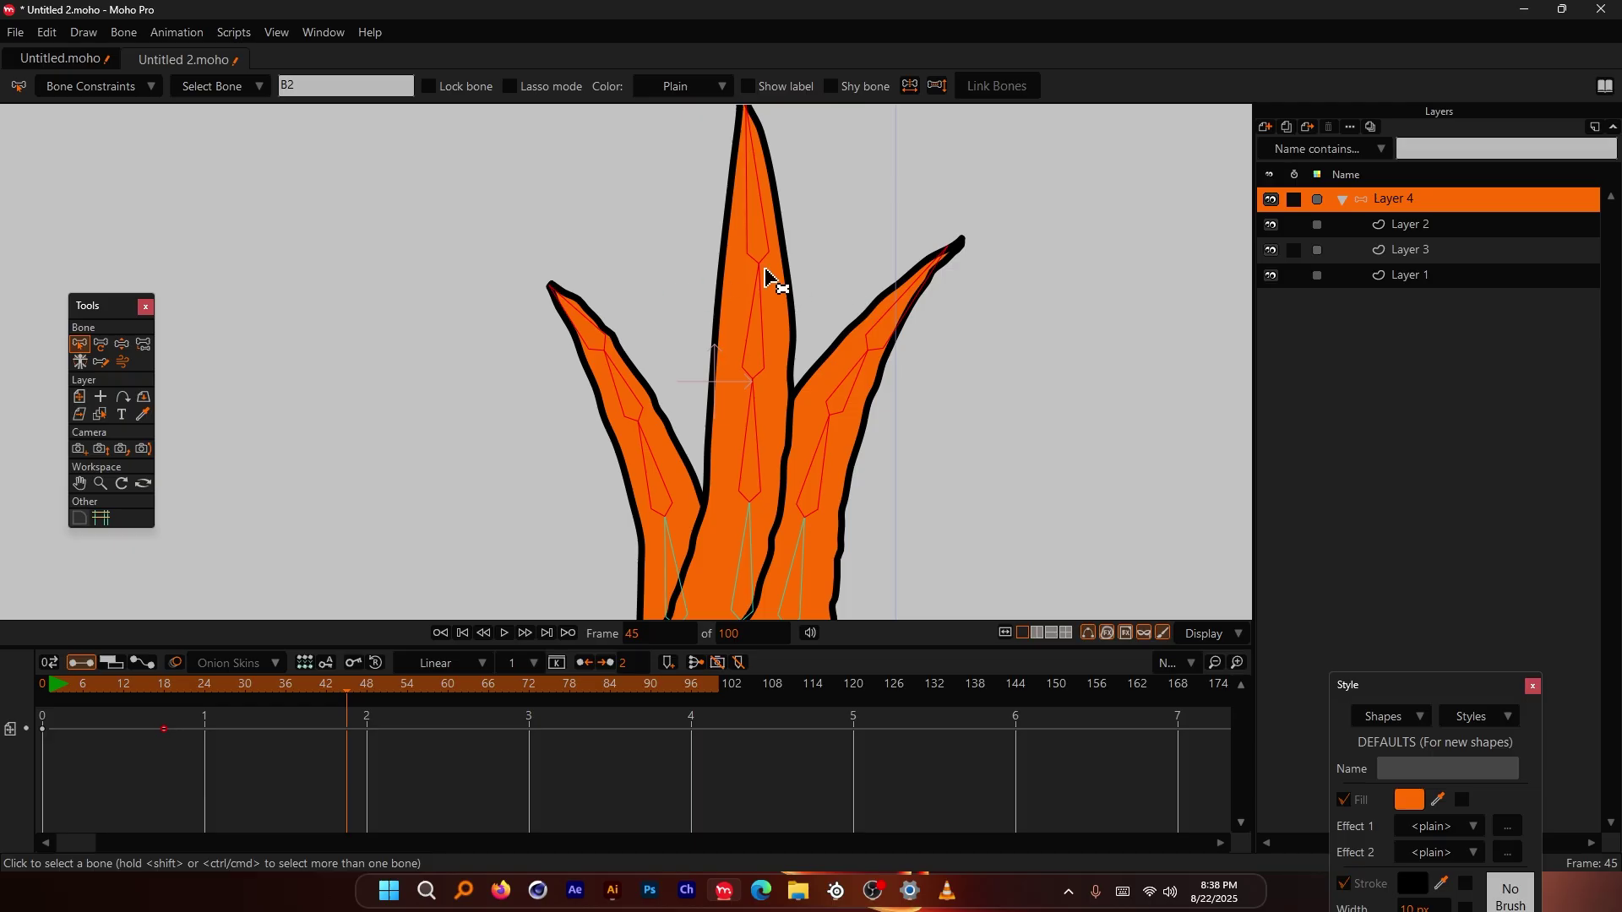
Step: Play the slide from frame 0 to check the blades' sway, stop it and return to frame 0
left_click(42, 686)
key("space")
scroll(670, 300, "down", 3)
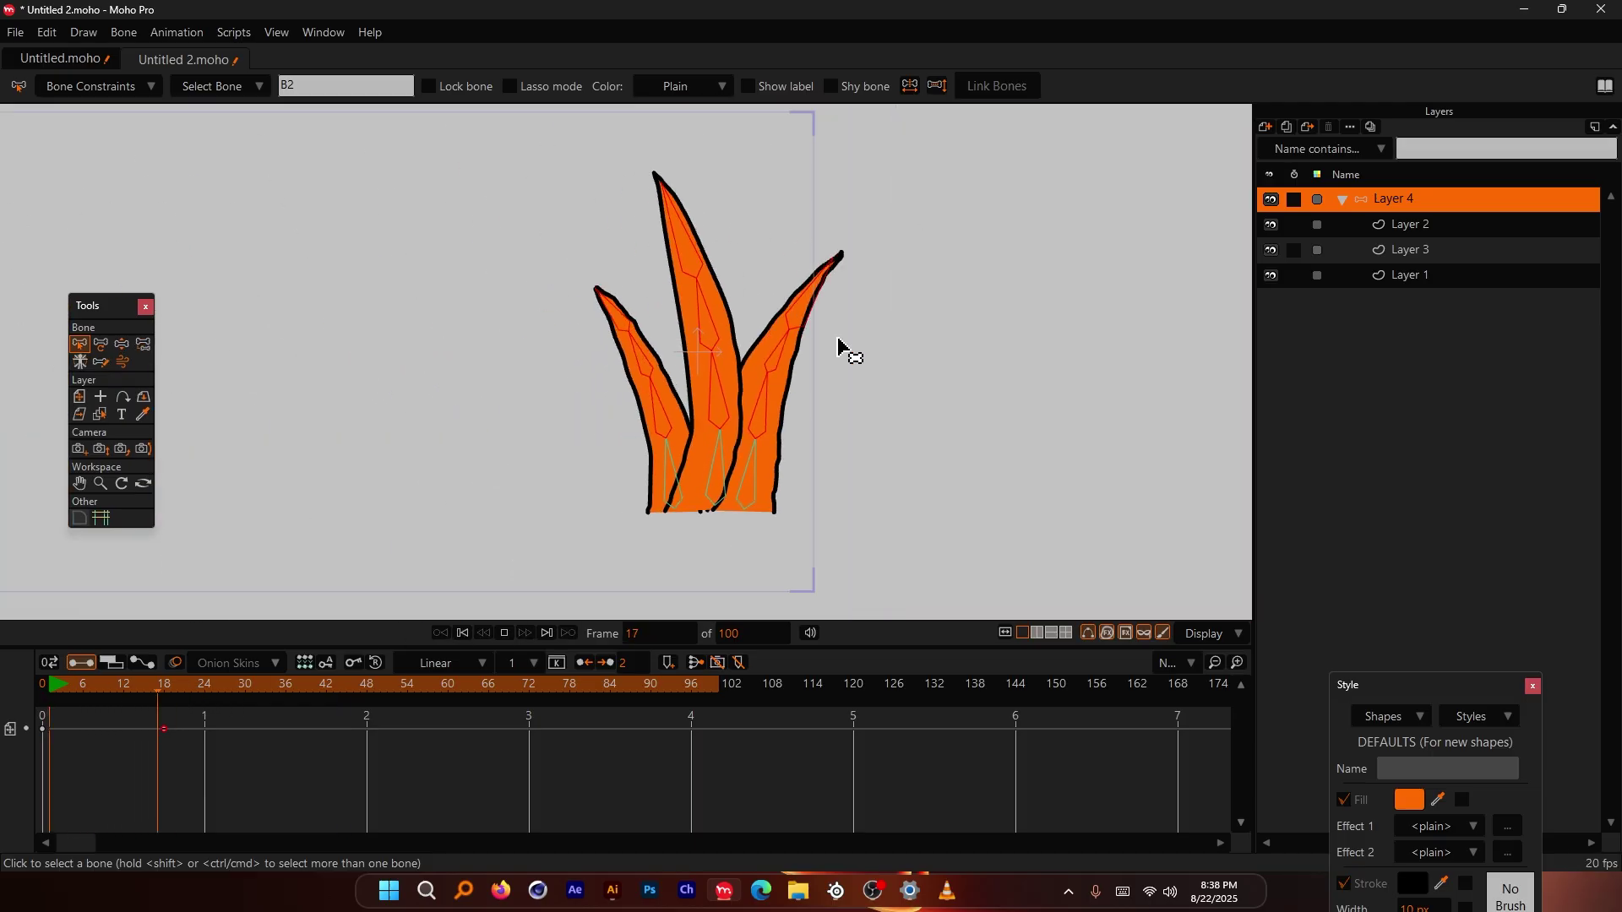
key("space")
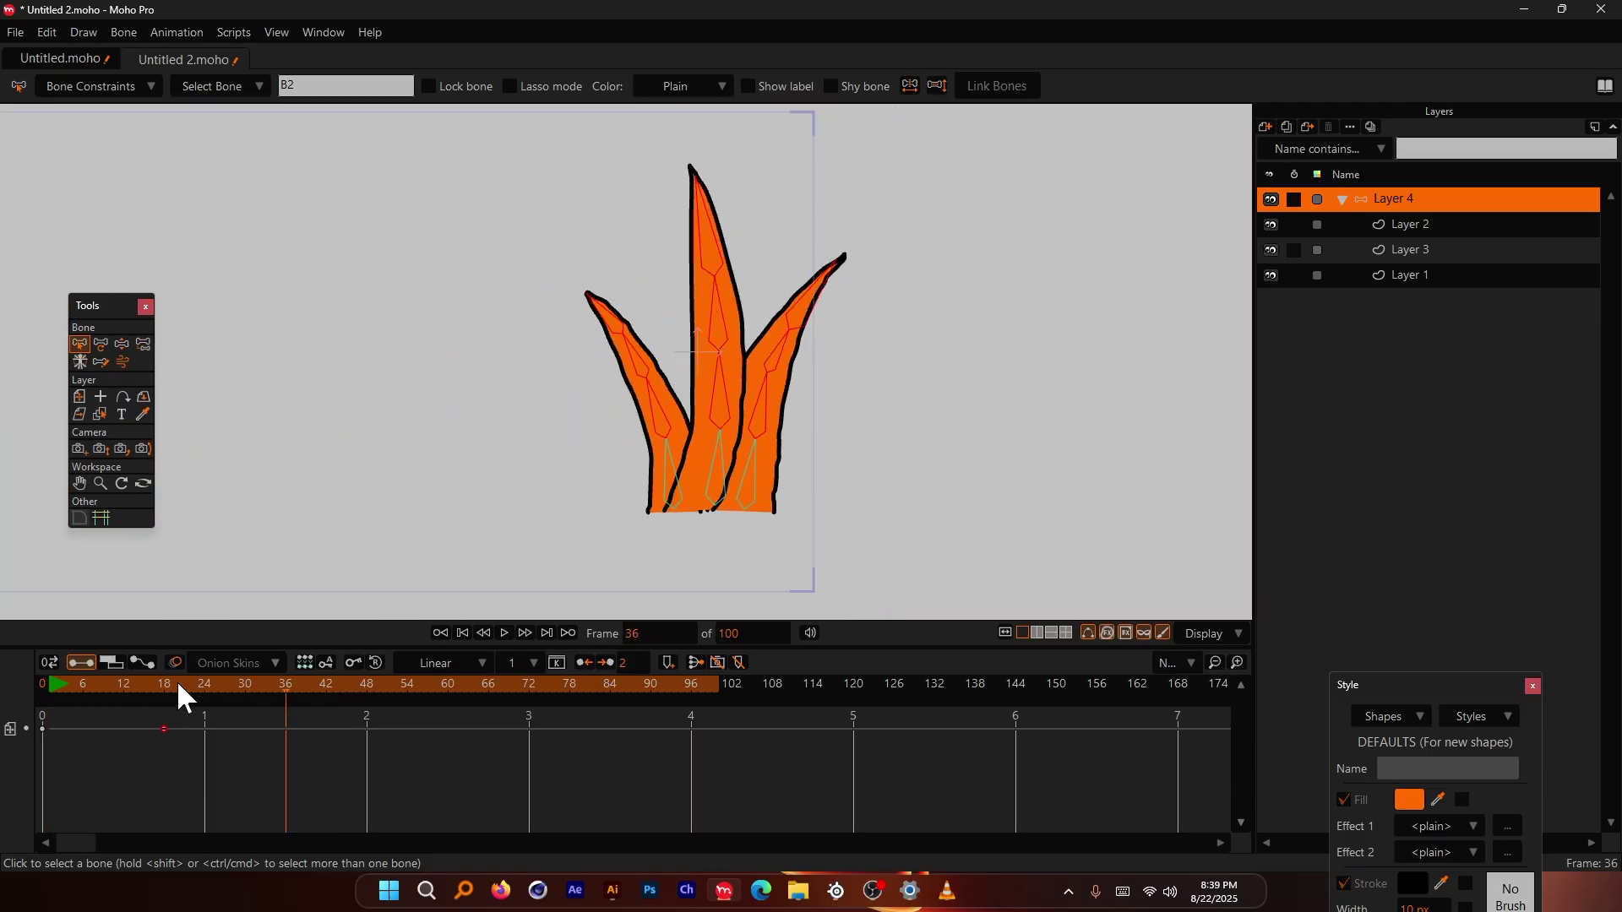
left_click_drag(179, 694, 42, 686)
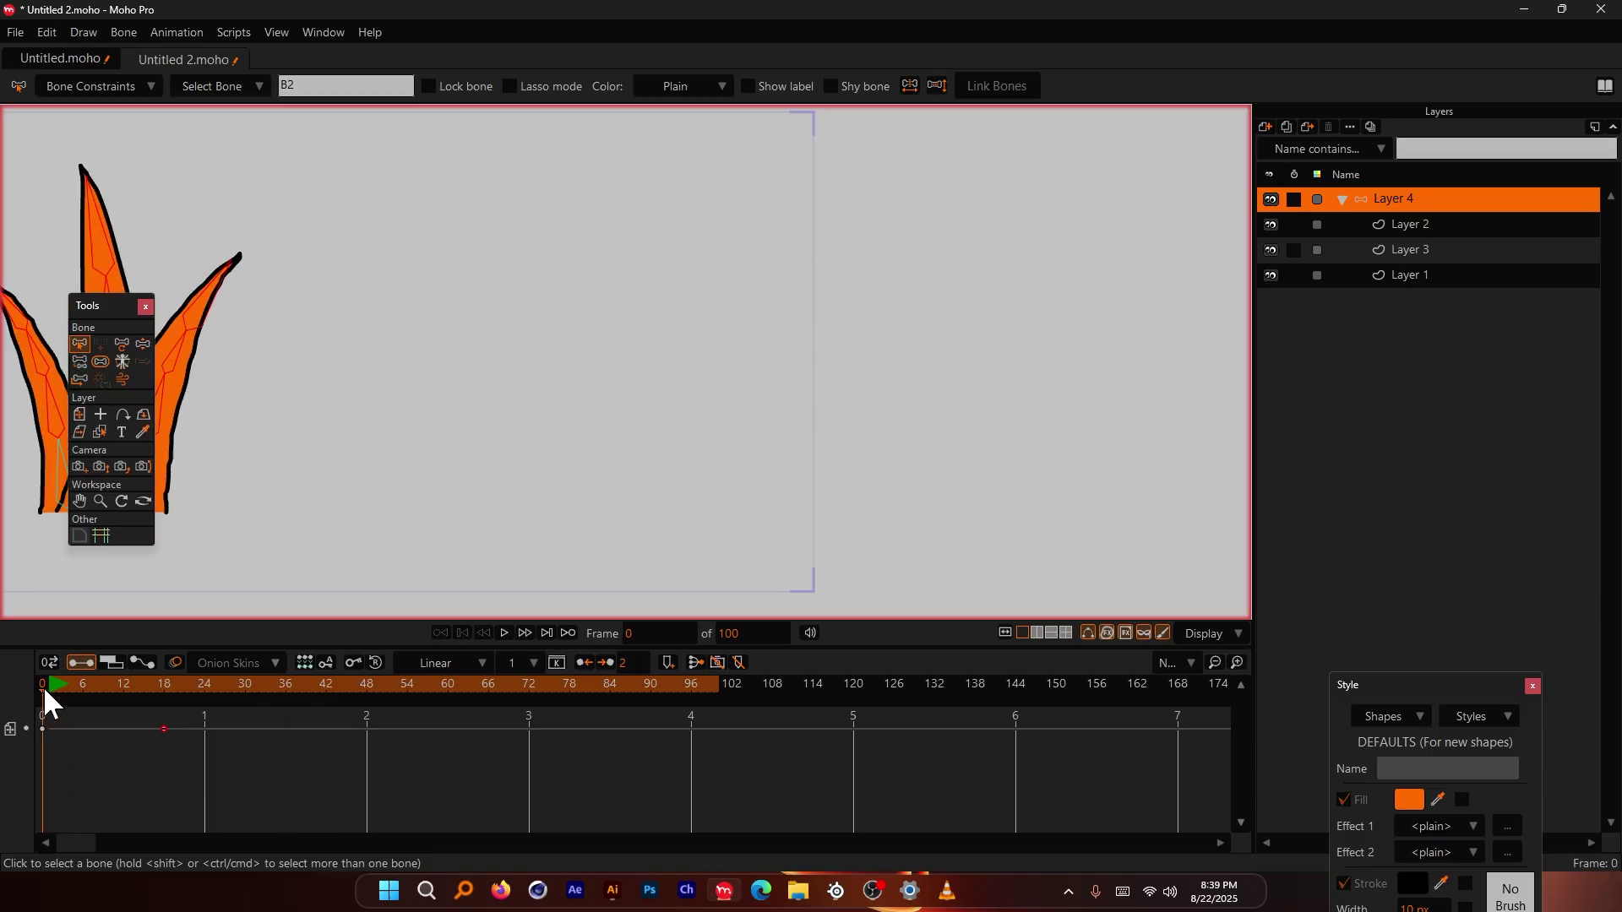
Step: Set the selected bones' angle spring to 10 in the bone dynamics
left_click(123, 85)
left_click(187, 553)
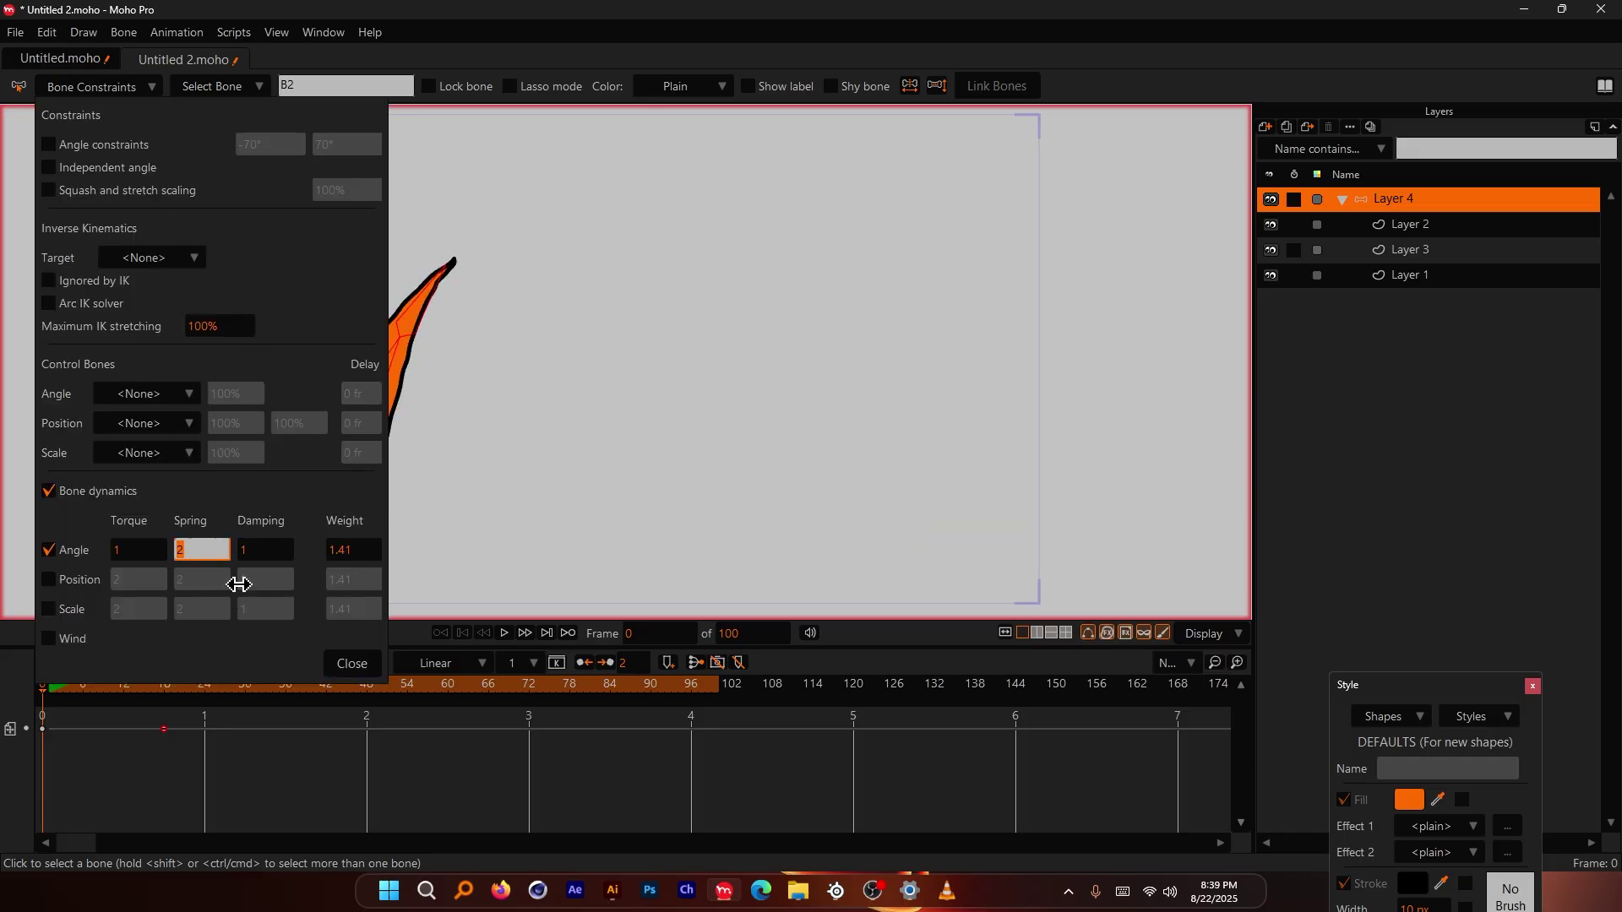
left_click(483, 430)
Step: Play the slide repeatedly from the start and examine the blades' motion up close with the stronger spring
key("space")
scroll(1134, 348, "up", 3)
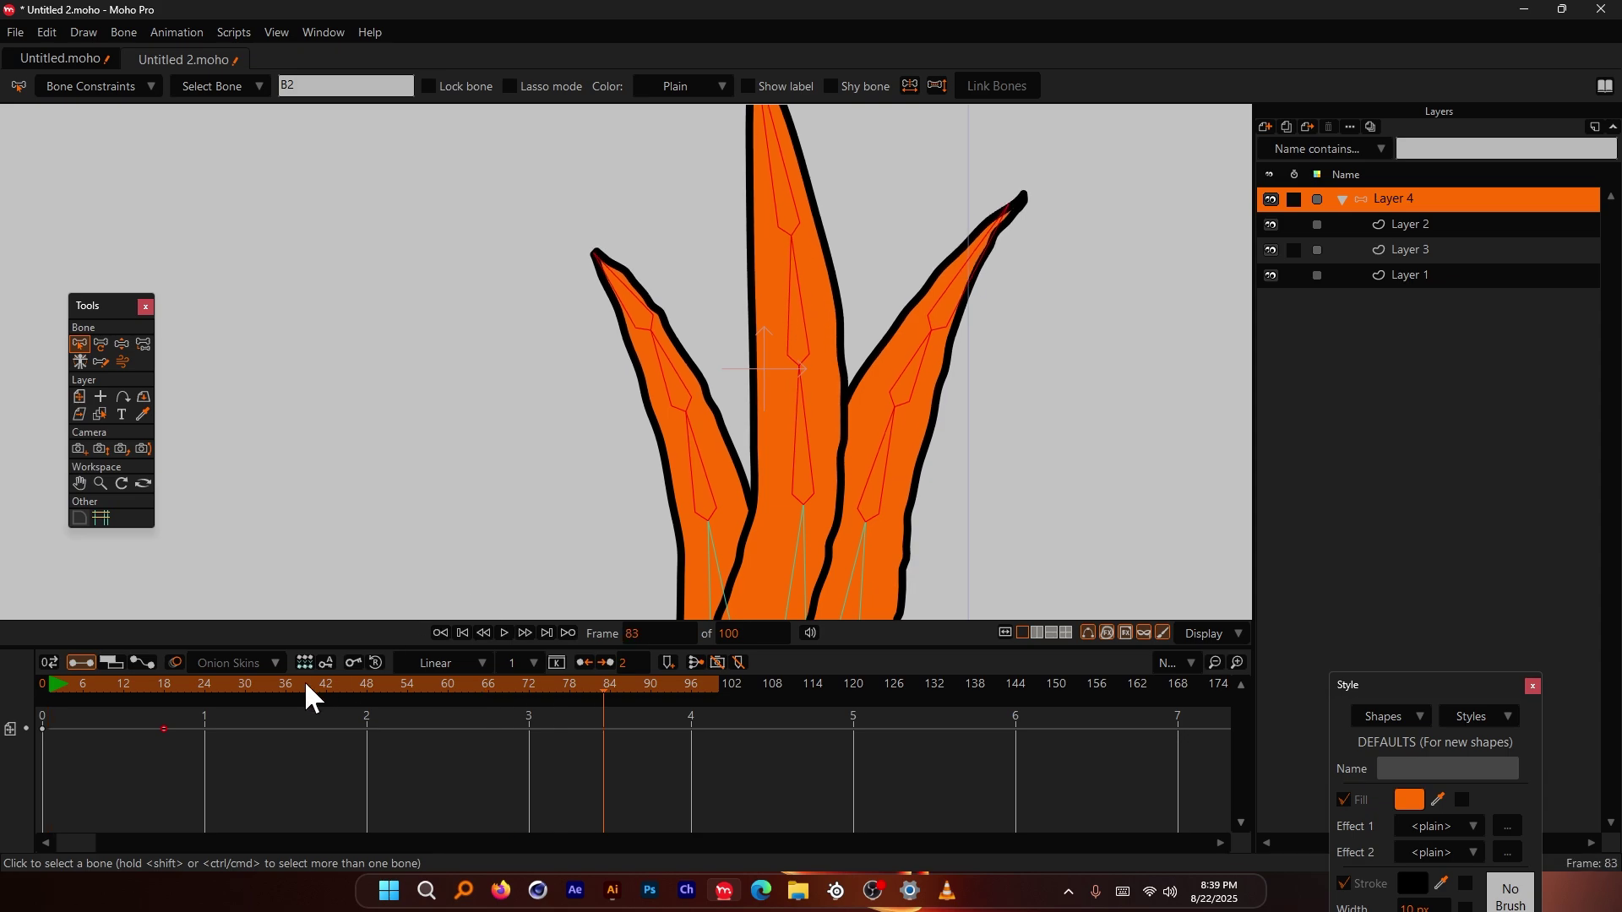
left_click(44, 684)
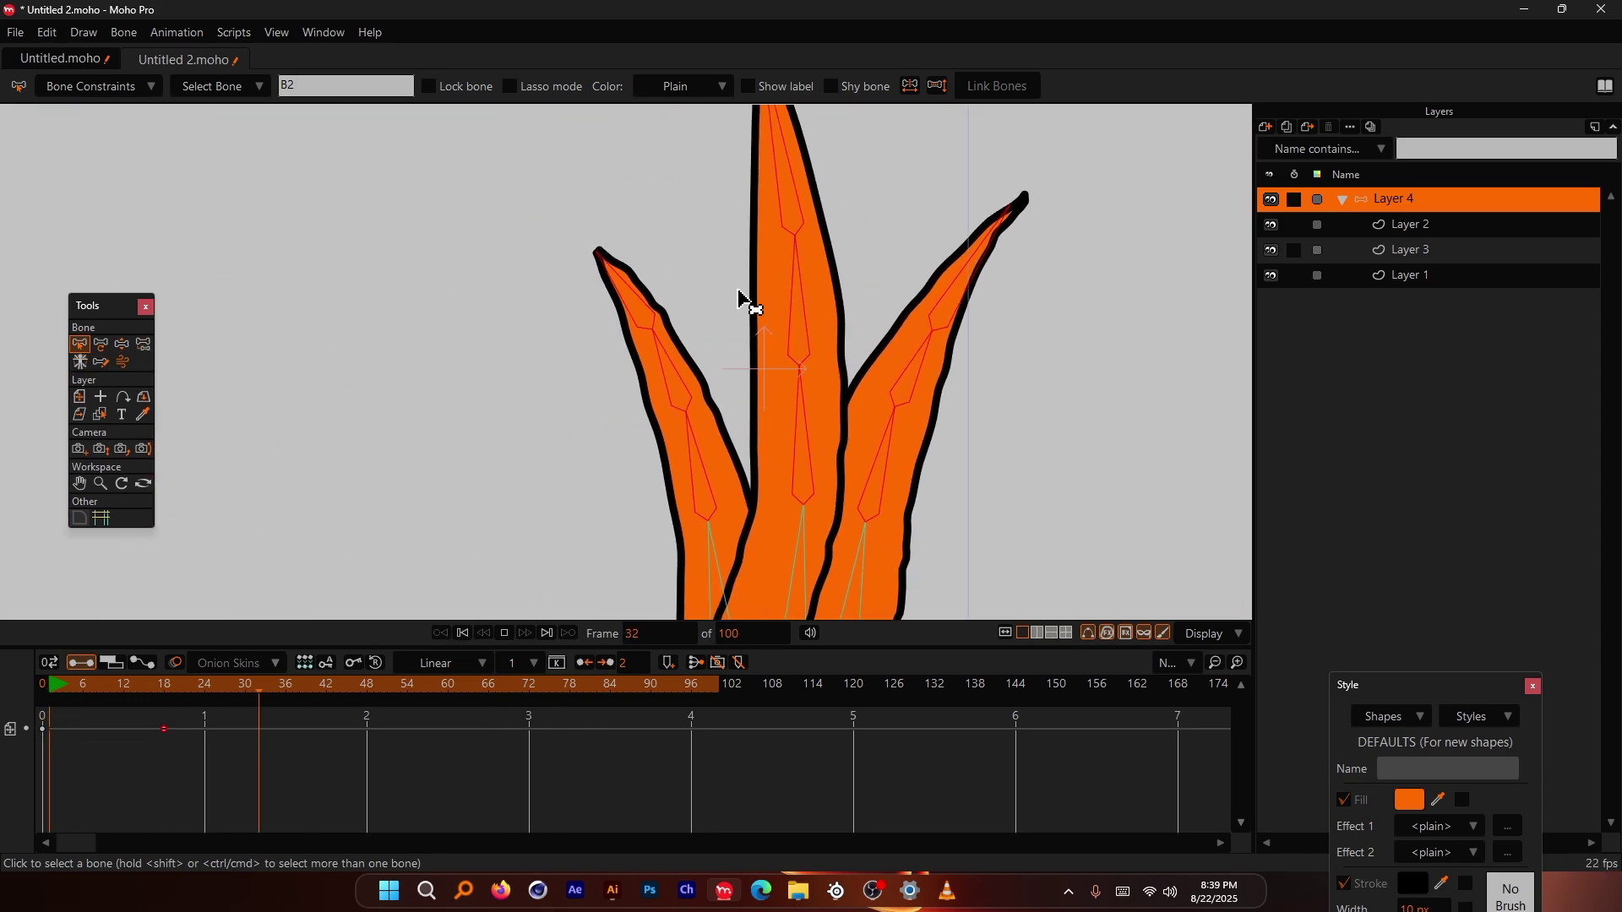
left_click(47, 684)
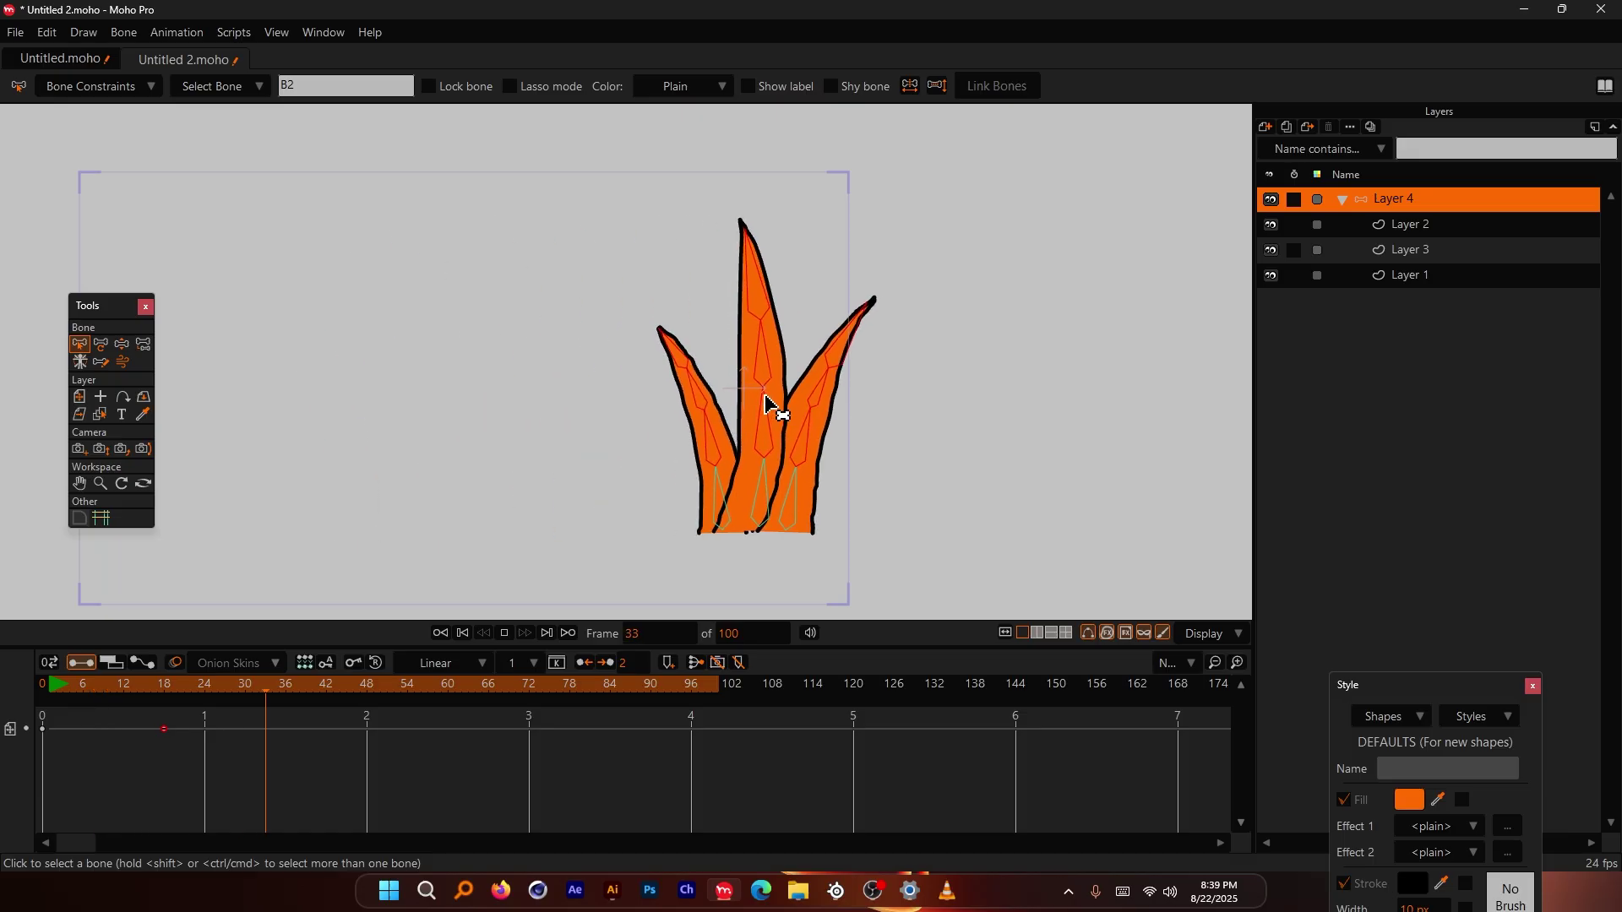
Step: Set the selected bones' angle spring to 1 at frame 0 and play the slide
left_click(37, 683)
left_click(122, 88)
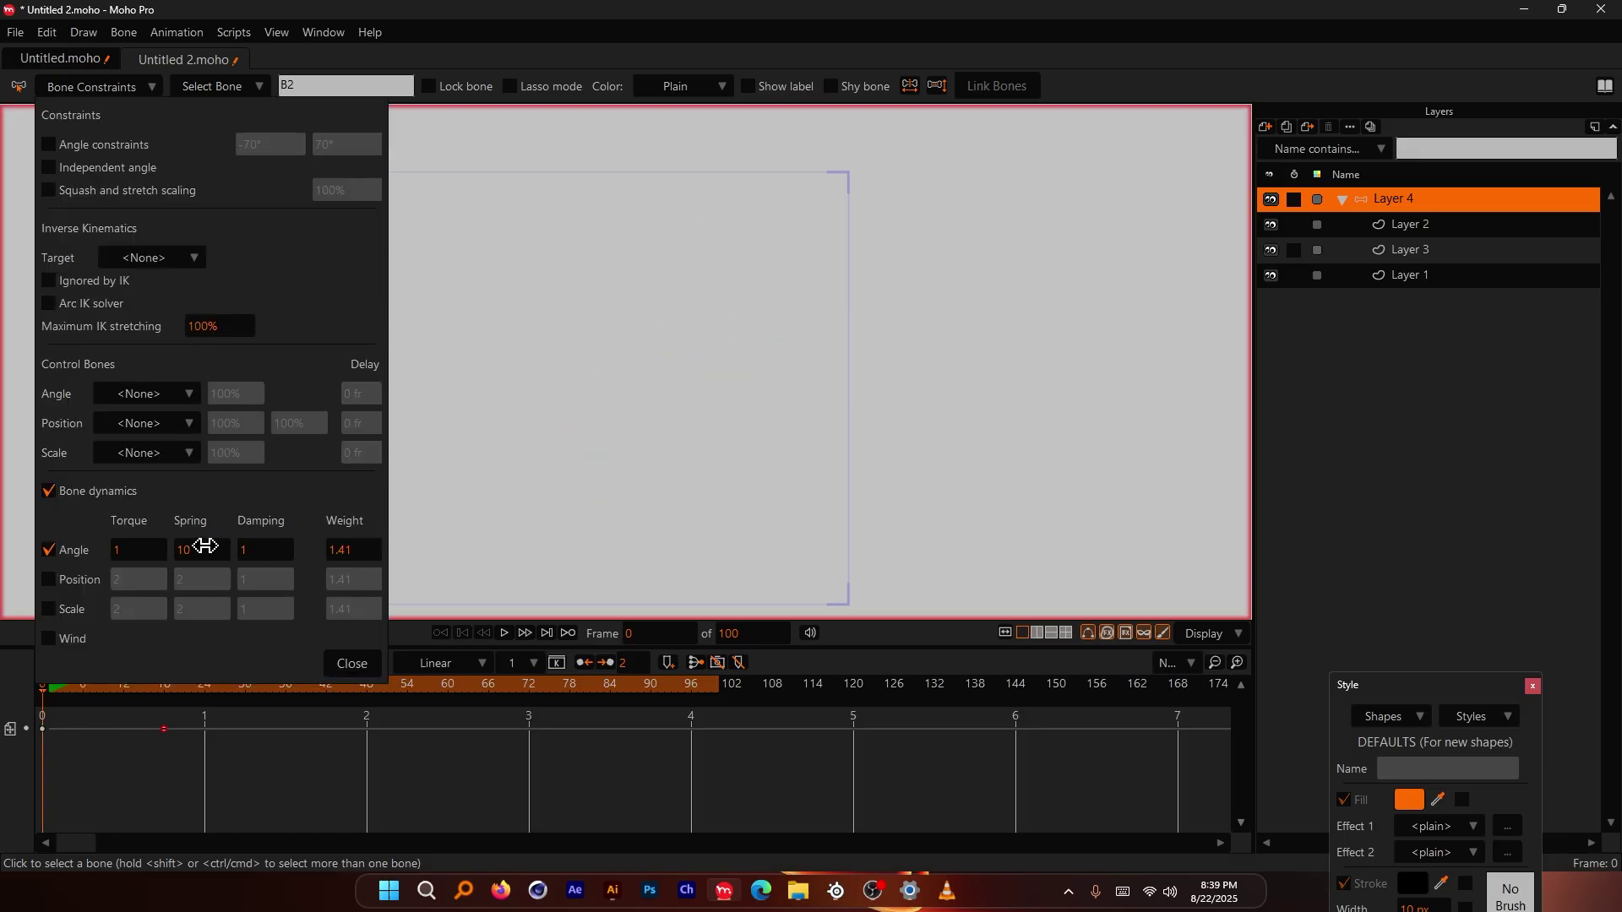
left_click(204, 549)
type("1")
left_click(353, 664)
key("space")
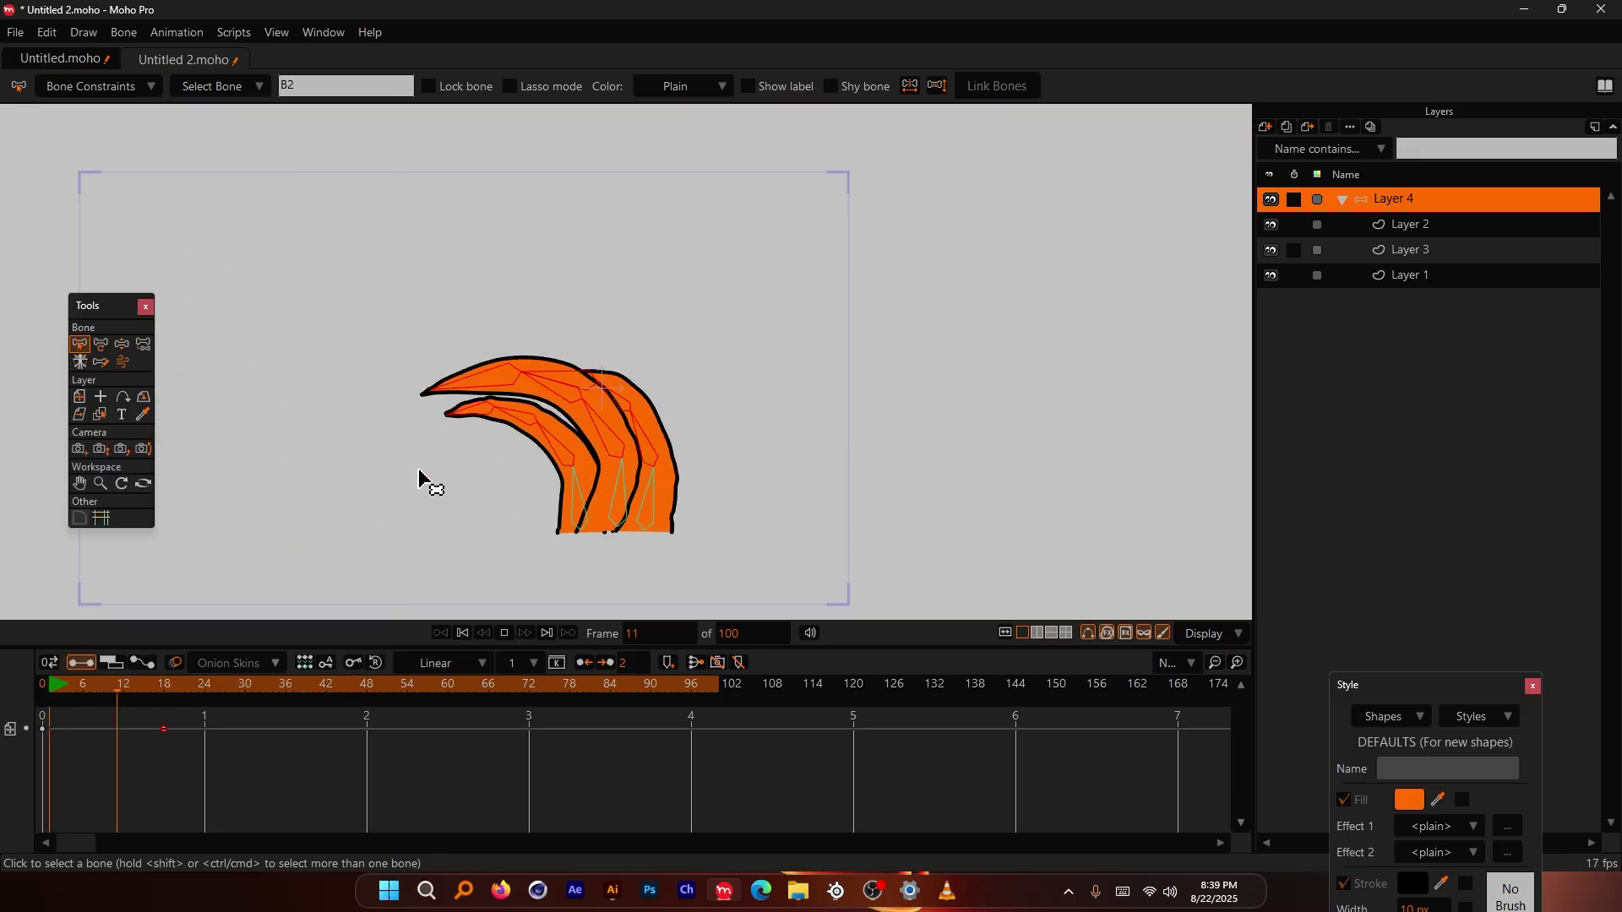
Step: Set the selected bones' angle spring to 0.1 and play the slide from frame 0
left_click(110, 88)
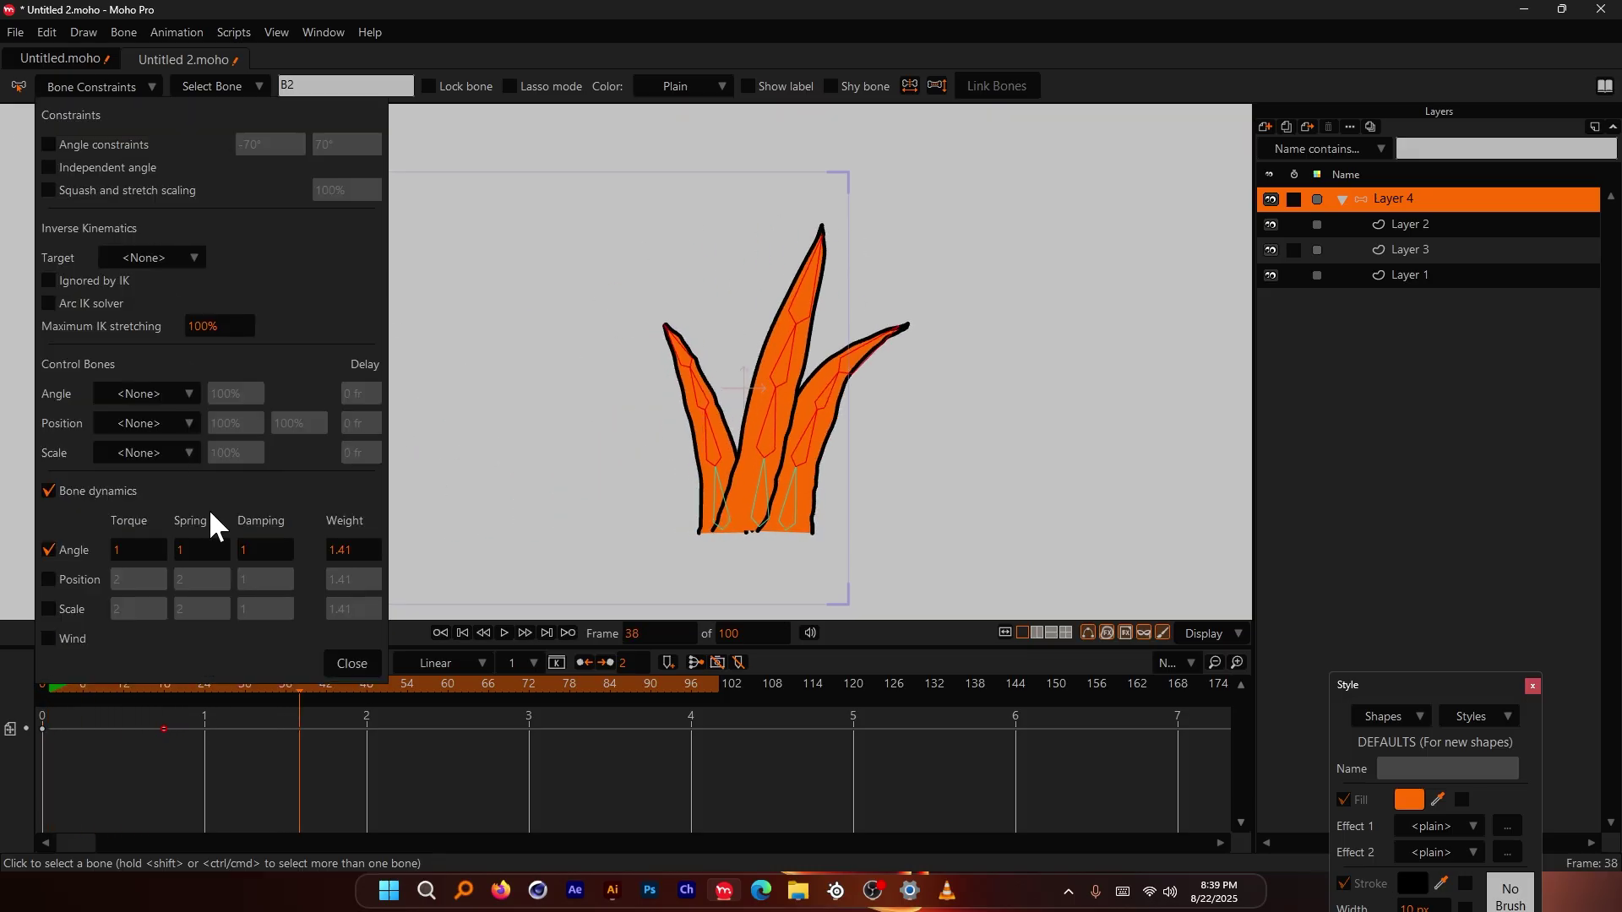
left_click(202, 550)
type(".1")
left_click(348, 662)
left_click(42, 680)
key("space")
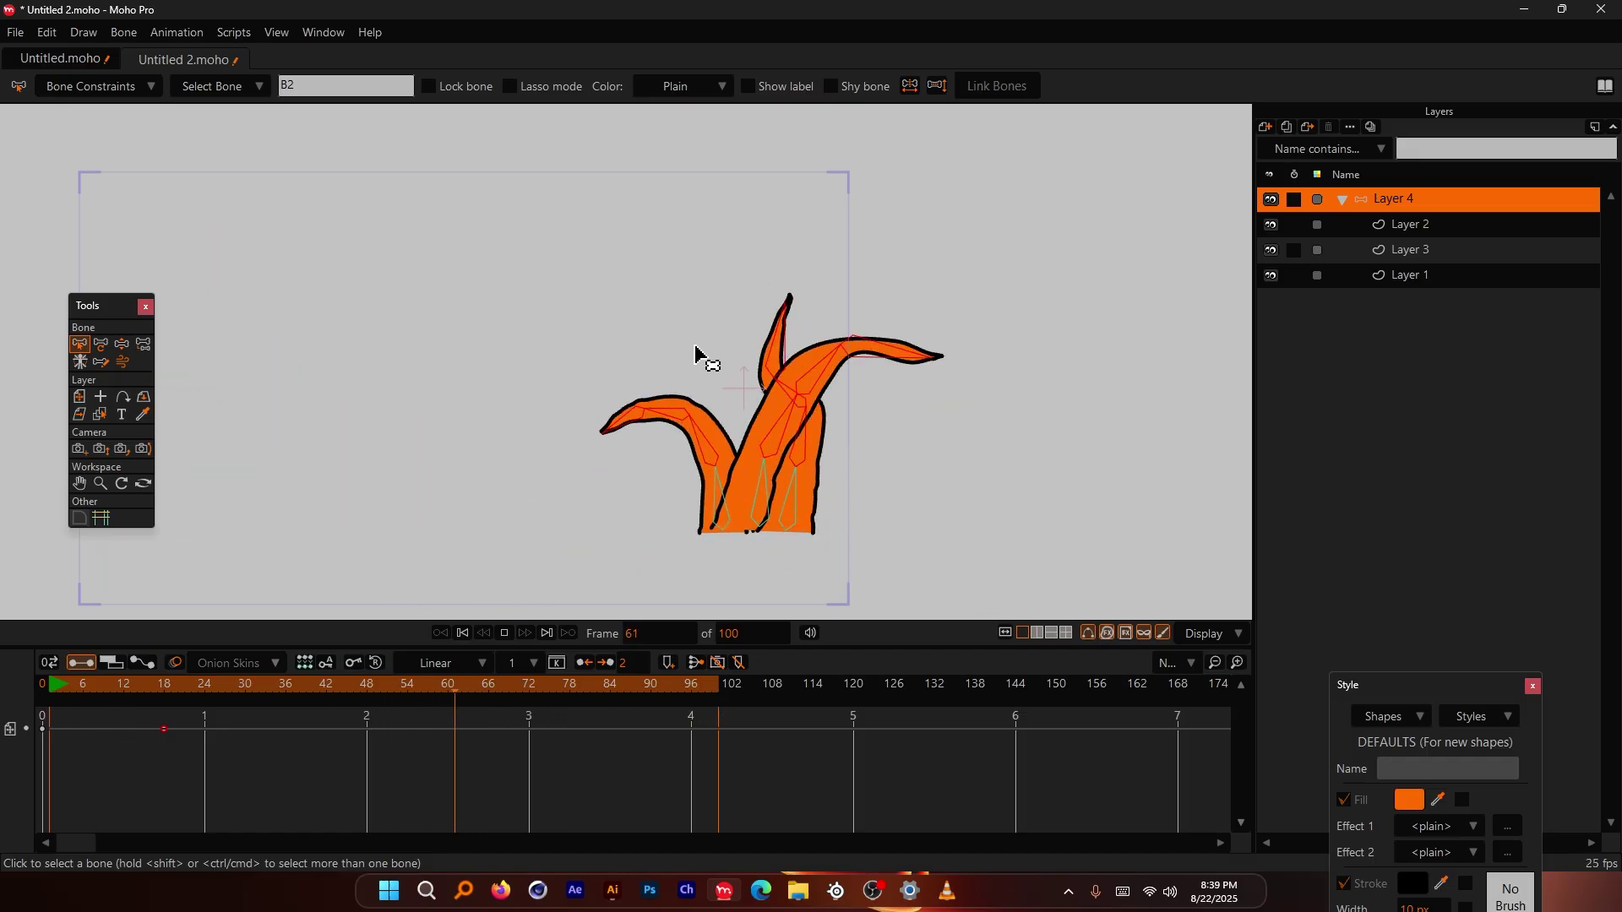
Step: Set the selected bones' angle spring to 0.5 at frame 0 and play the slide
left_click_drag(380, 695, 1, 689)
left_click(140, 85)
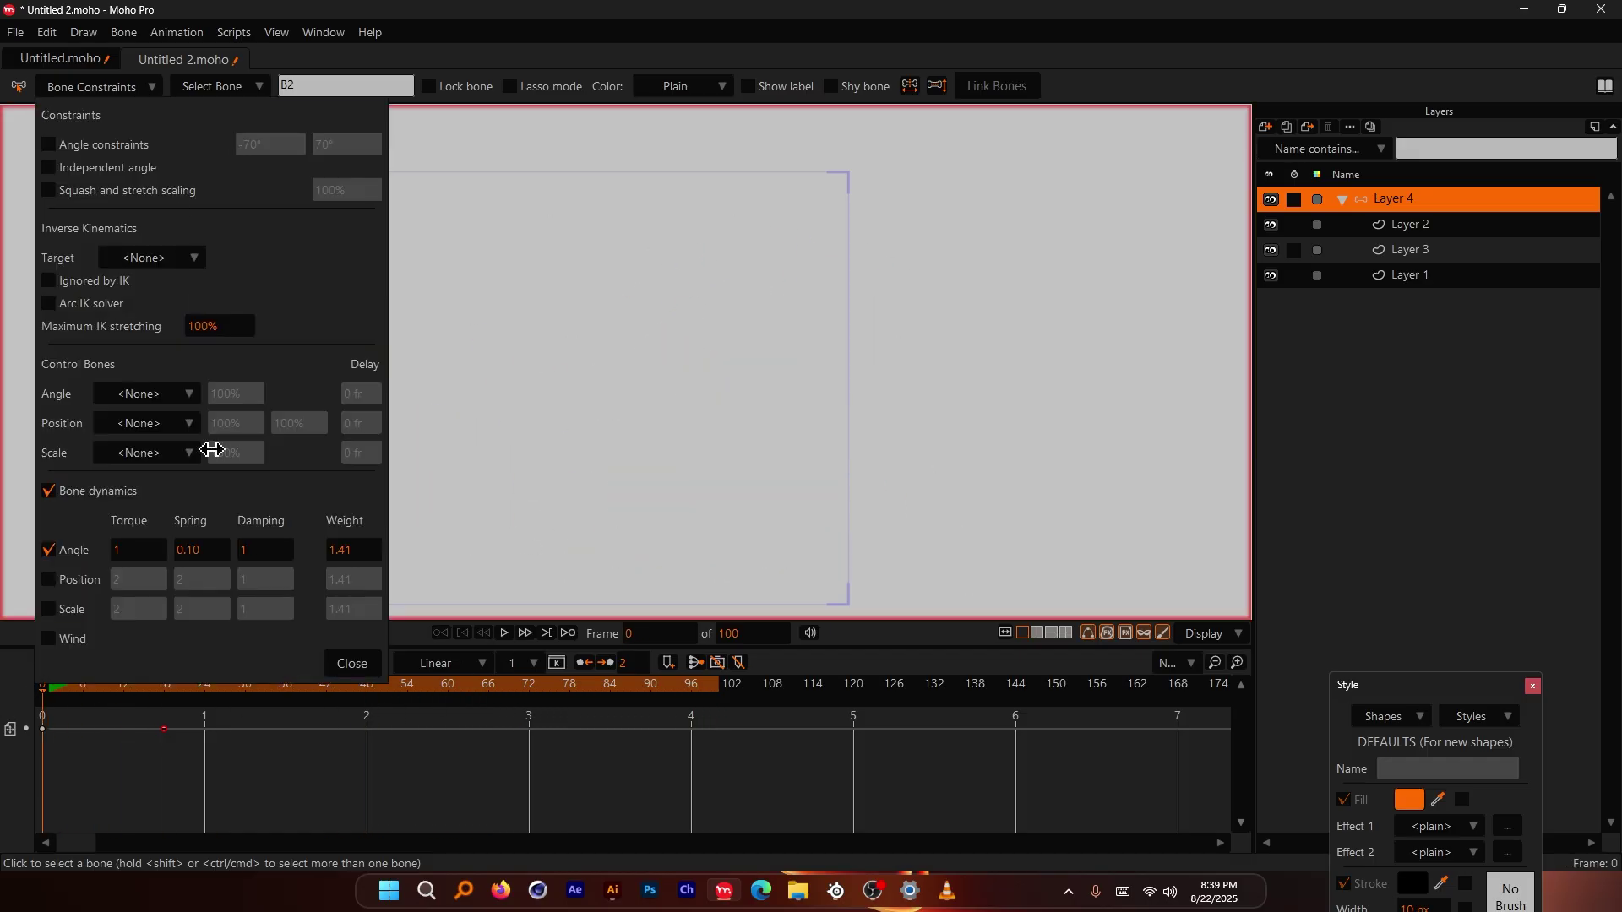
left_click(199, 555)
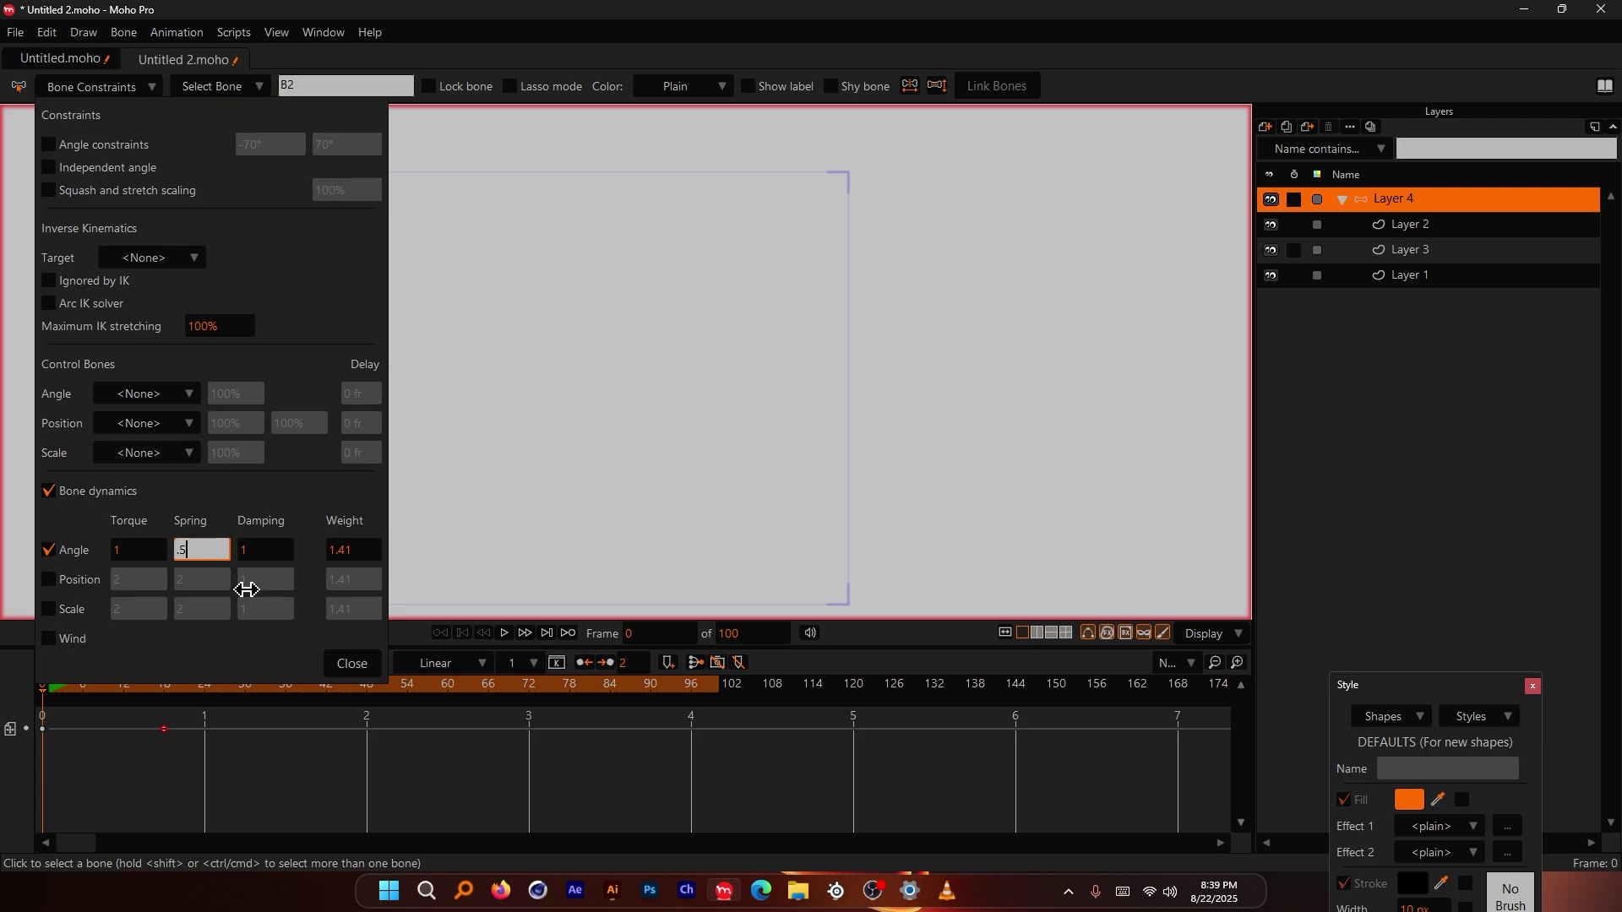
left_click(366, 654)
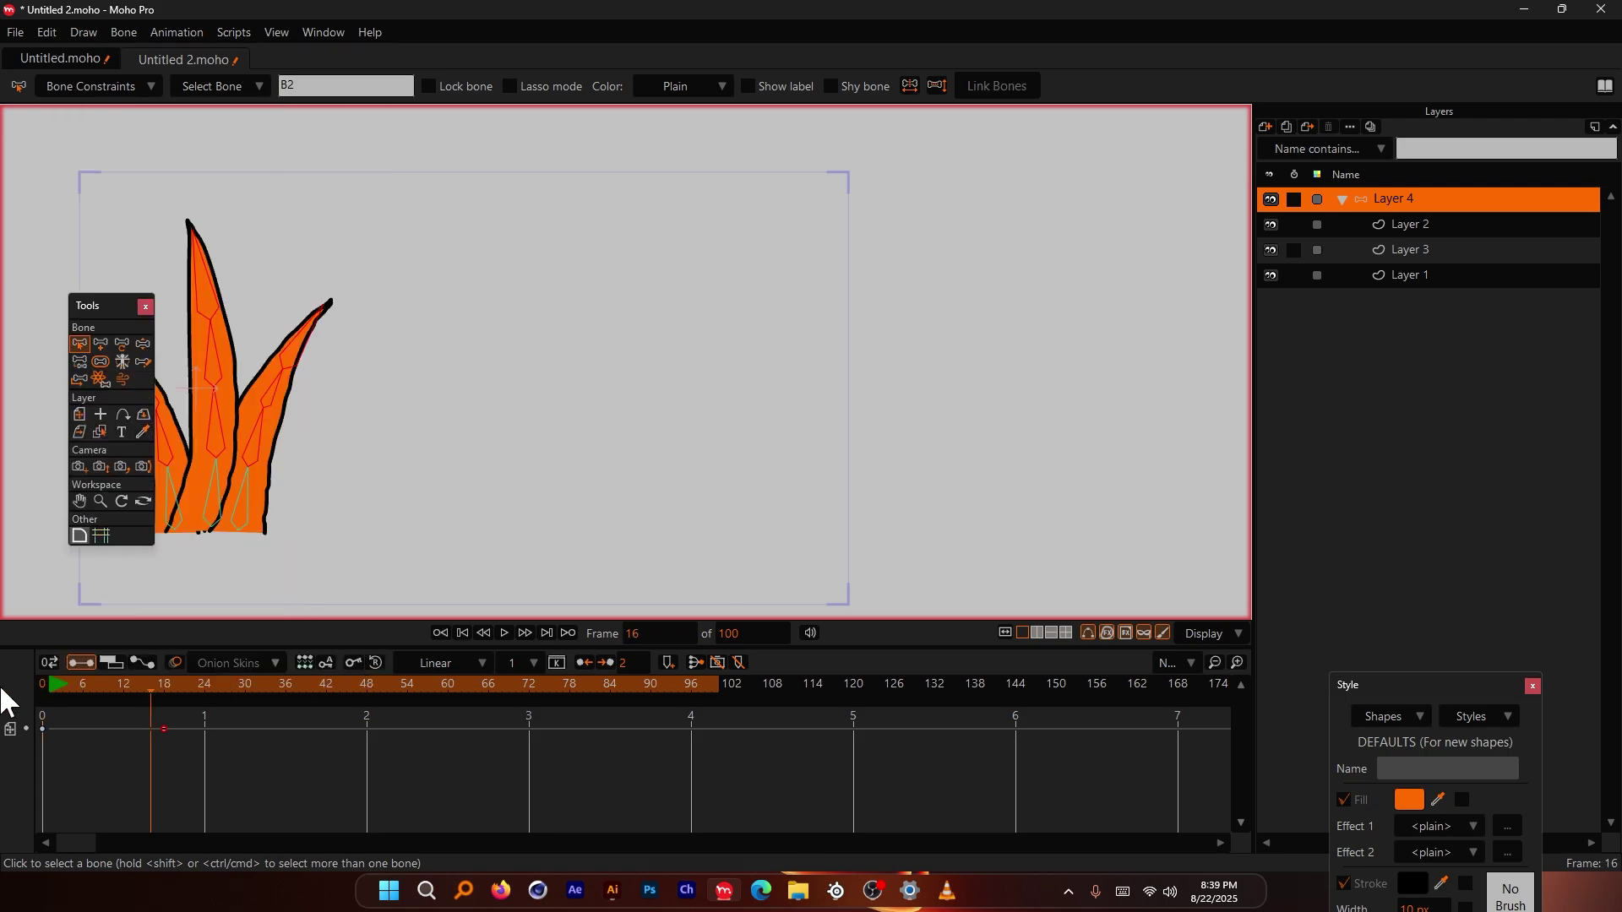
key("space")
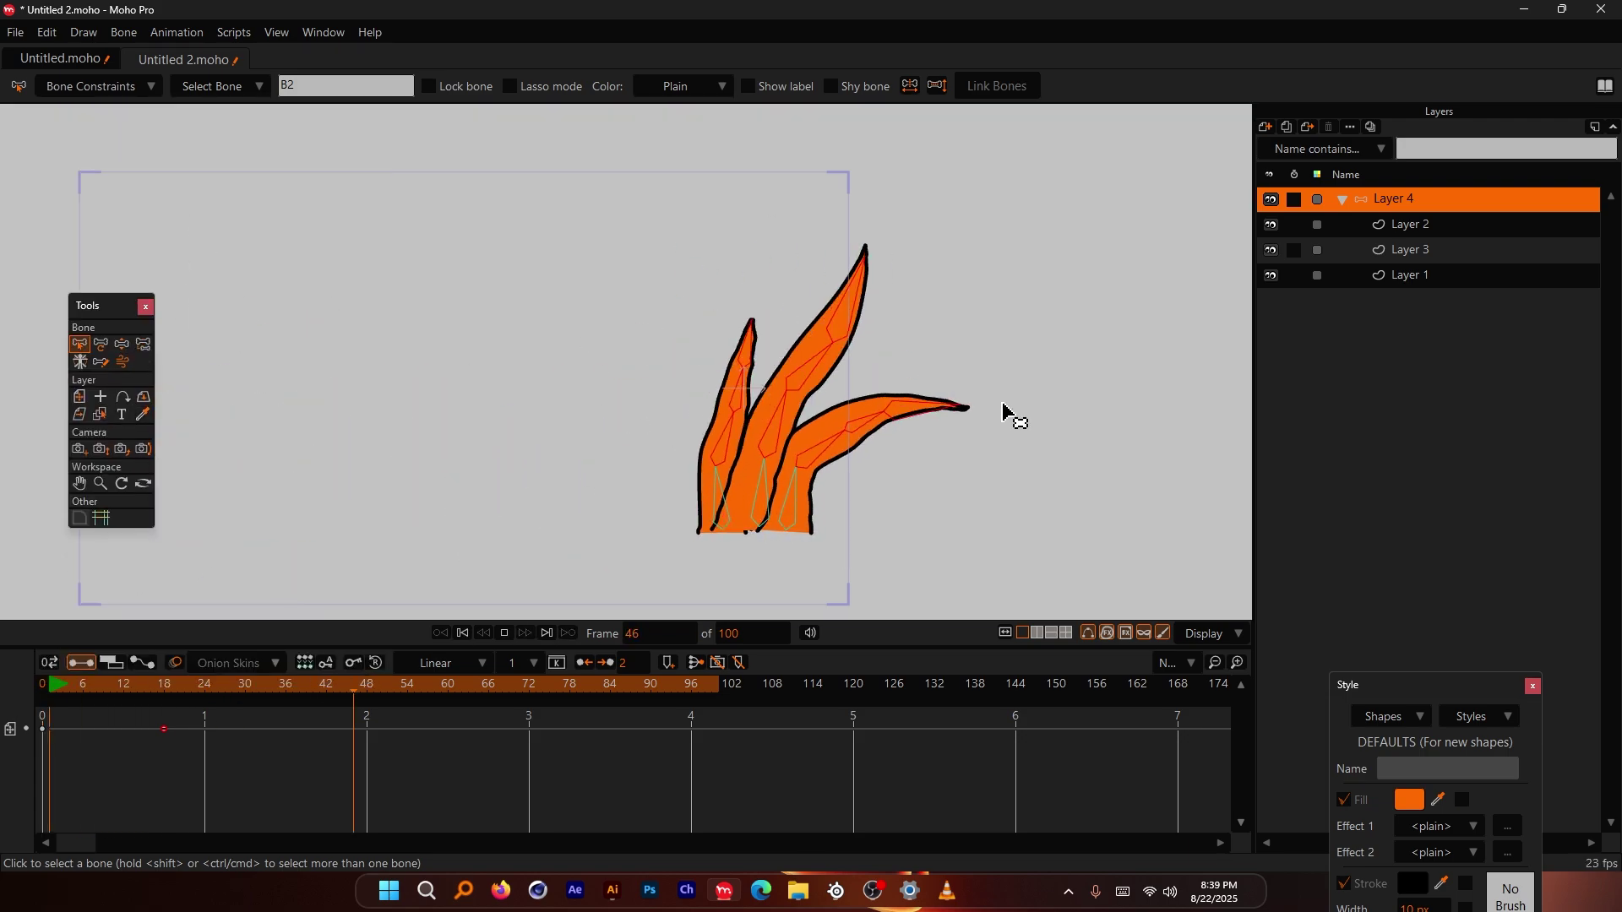
Step: Stop at frame 82 to examine the bent blades up close, and replay the slide from the start
key("space")
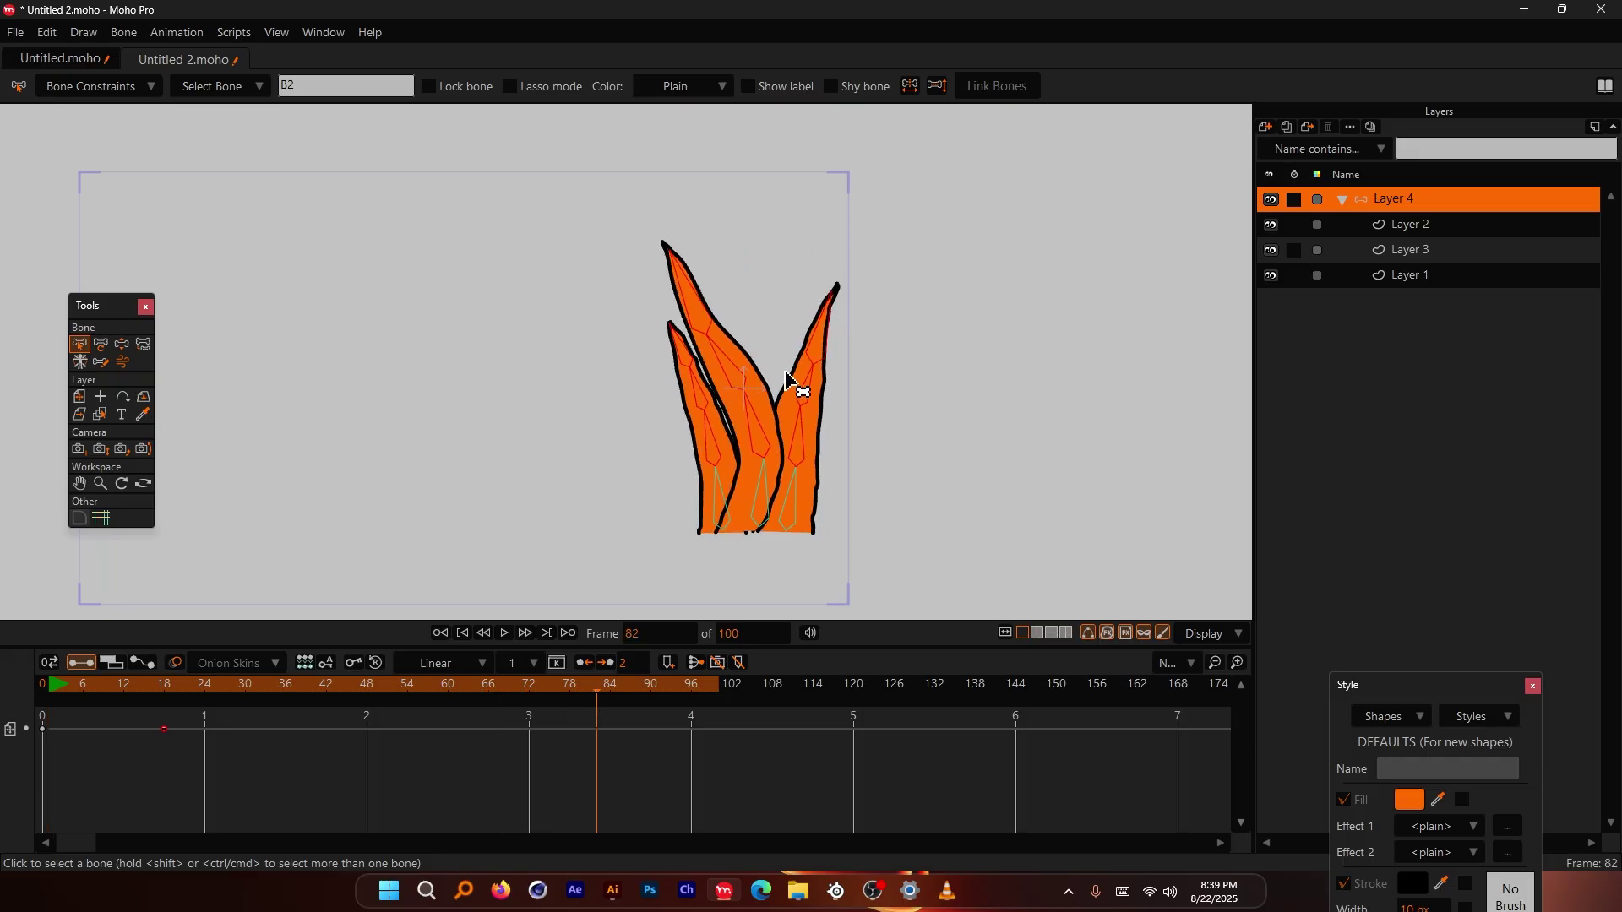
scroll(784, 370, "up", 5)
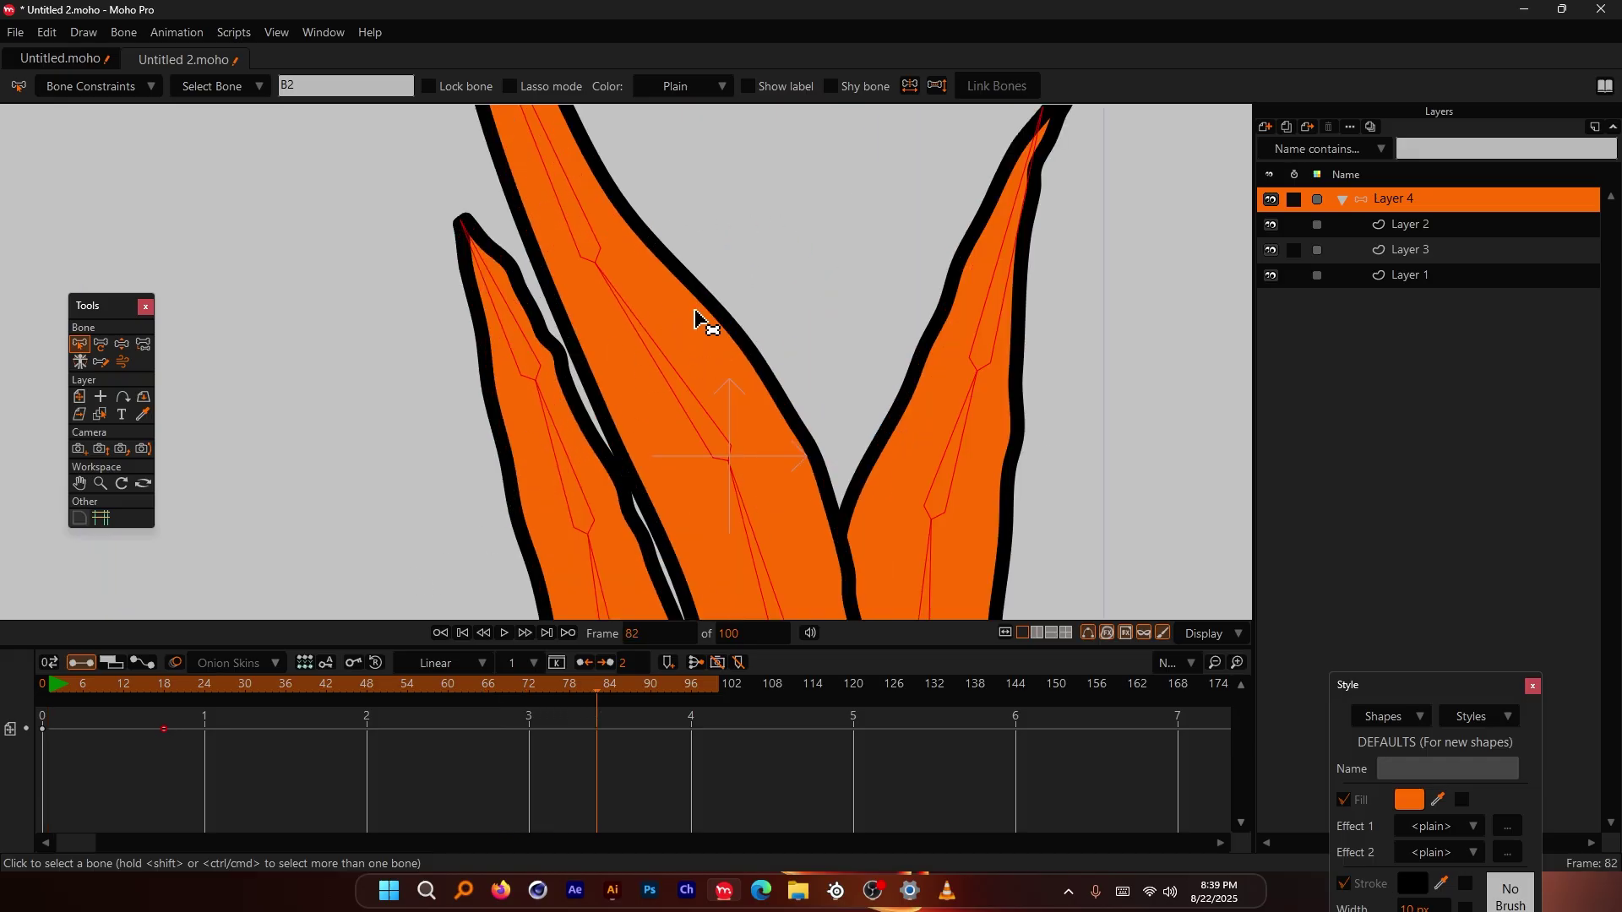
scroll(695, 314, "down", 2)
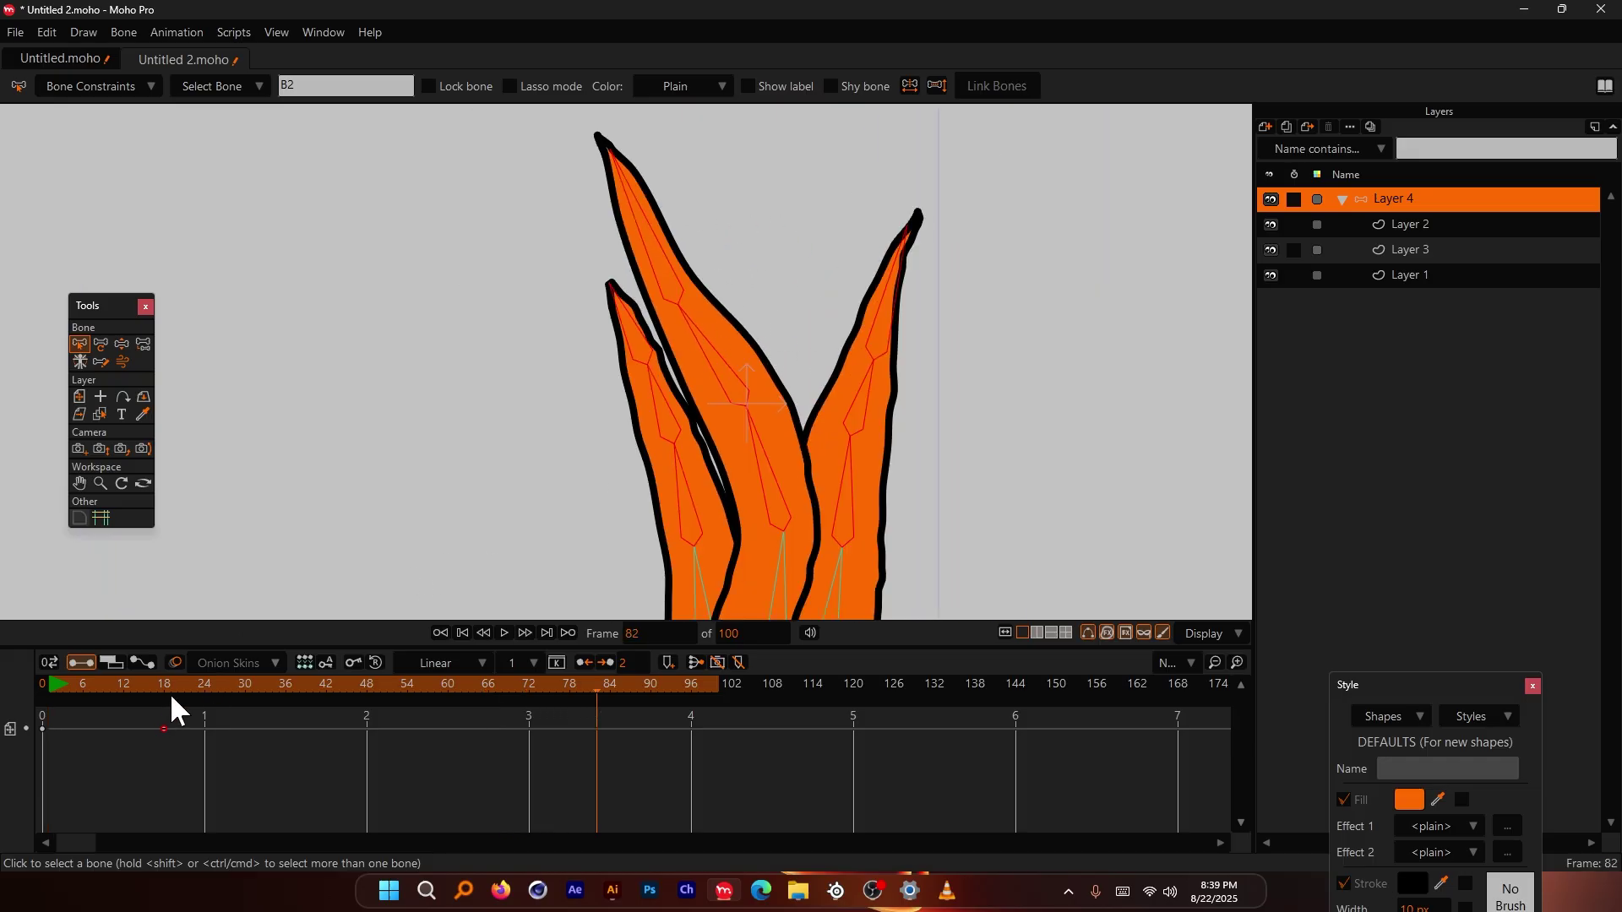
left_click_drag(169, 688, 47, 689)
scroll(568, 434, "down", 3)
key("space")
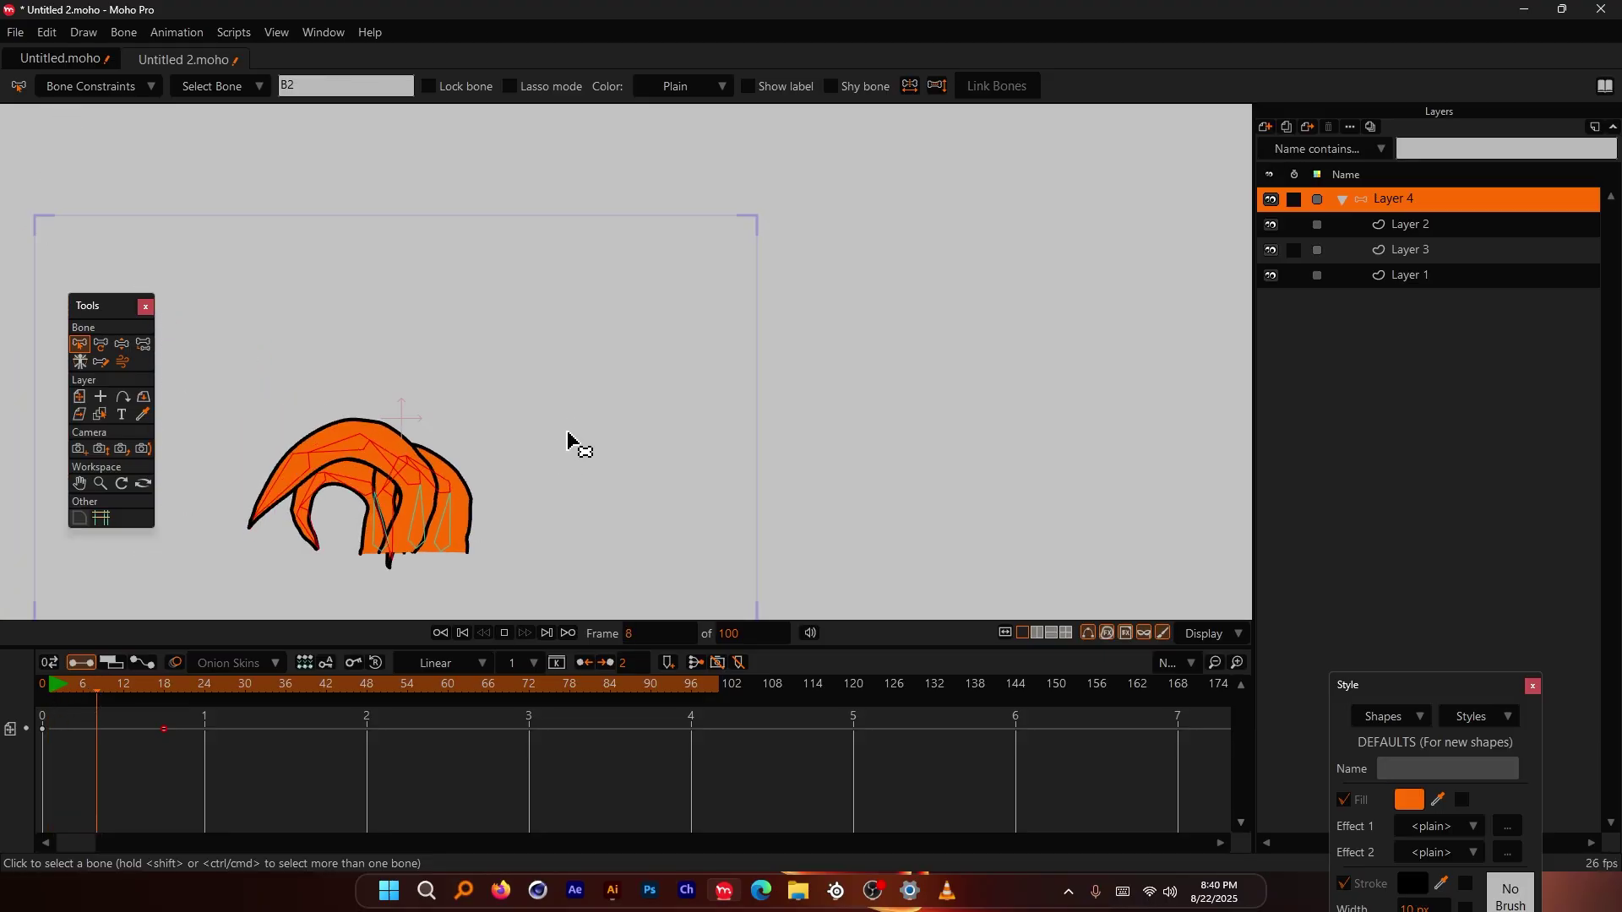
Step: Change the selected bones' angle spring again, play the slide to compare the sway and return to frame 0
left_click(147, 87)
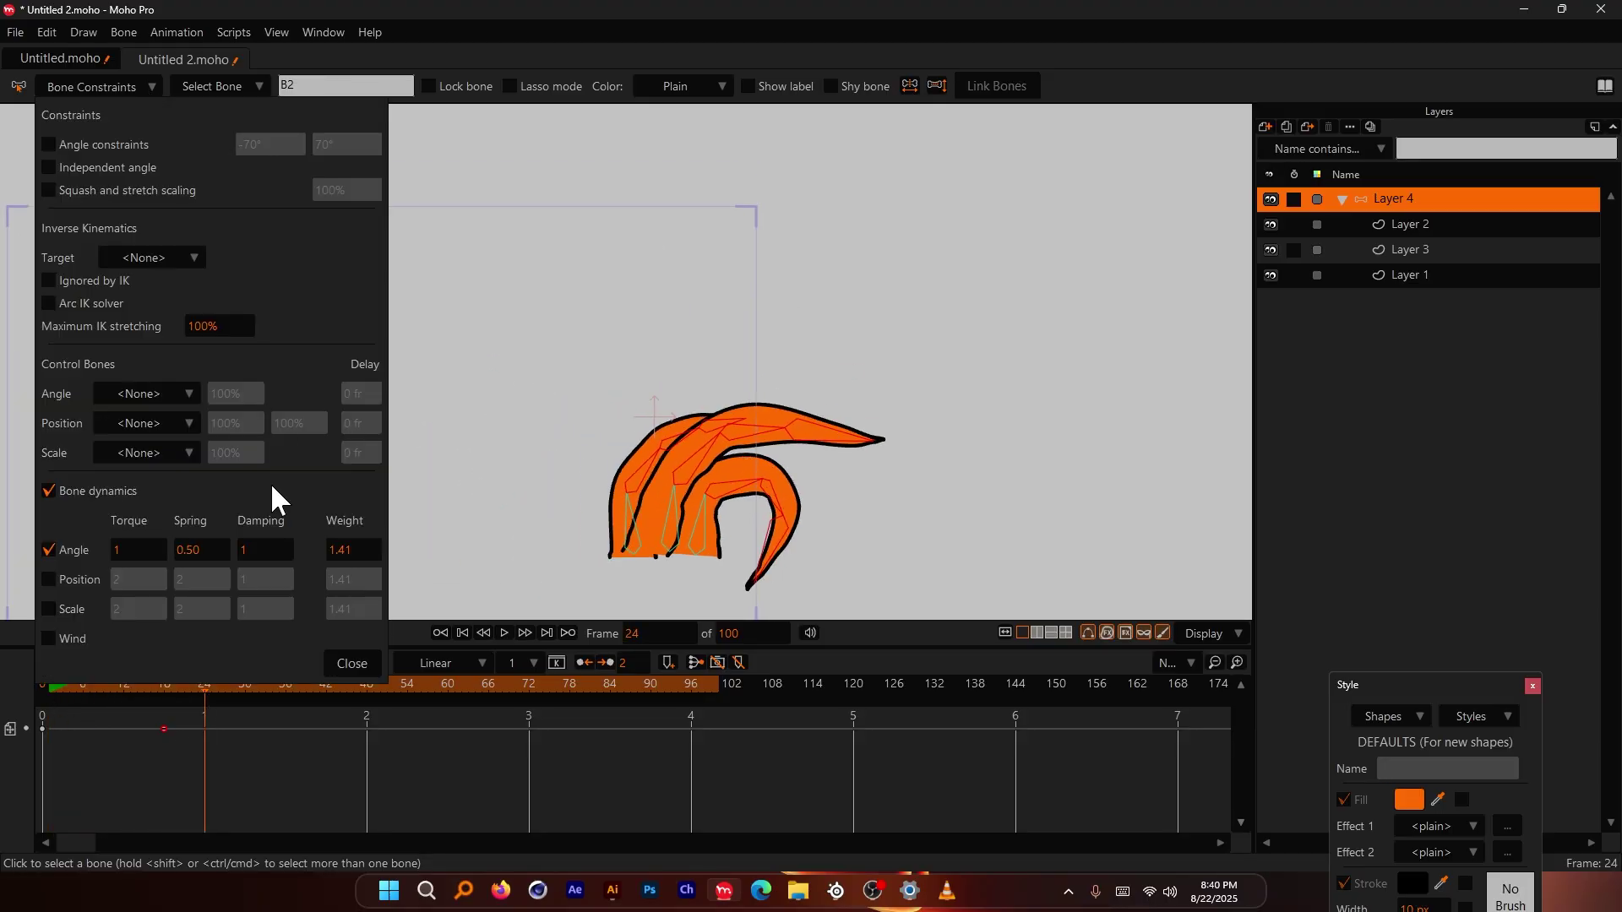
left_click(203, 550)
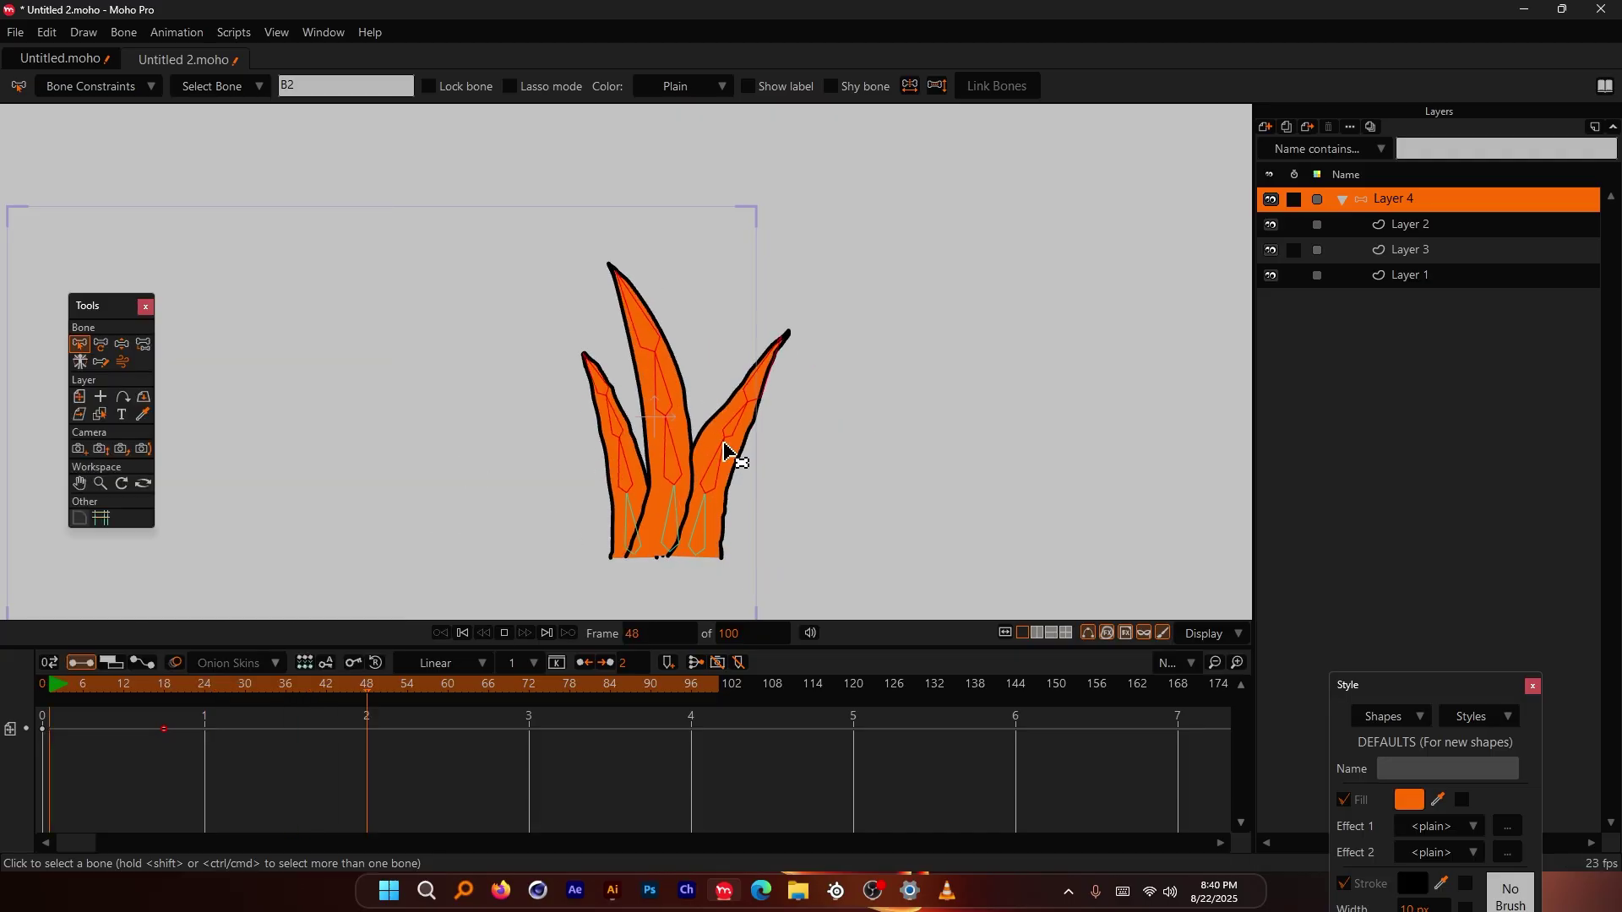
key("space")
scroll(778, 478, "up", 3)
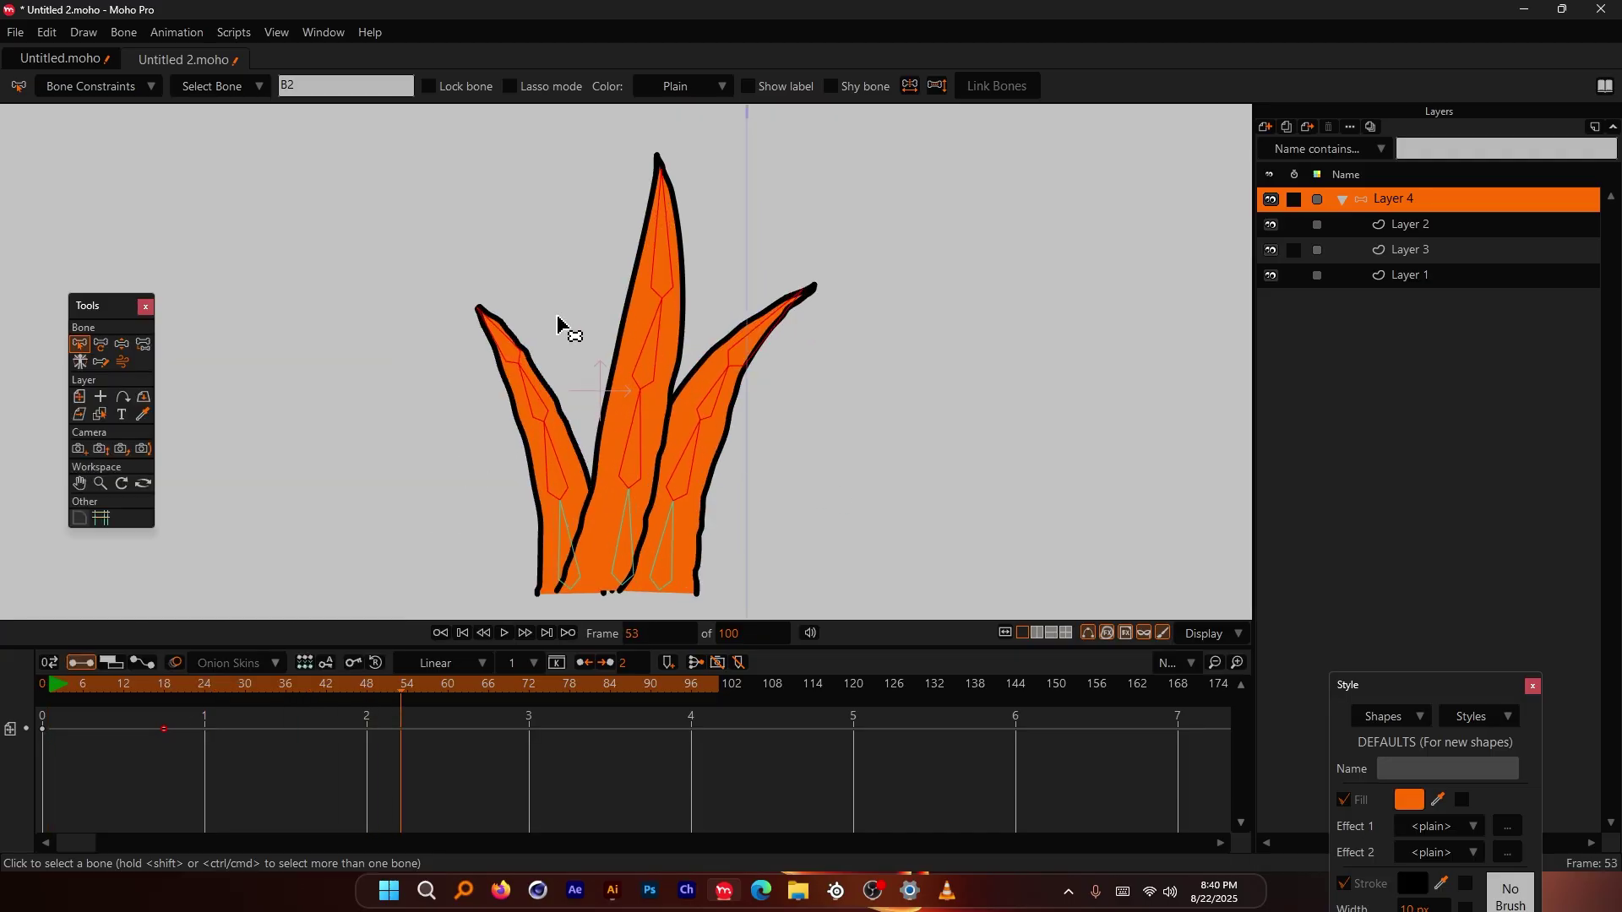
left_click_drag(203, 686, 2, 690)
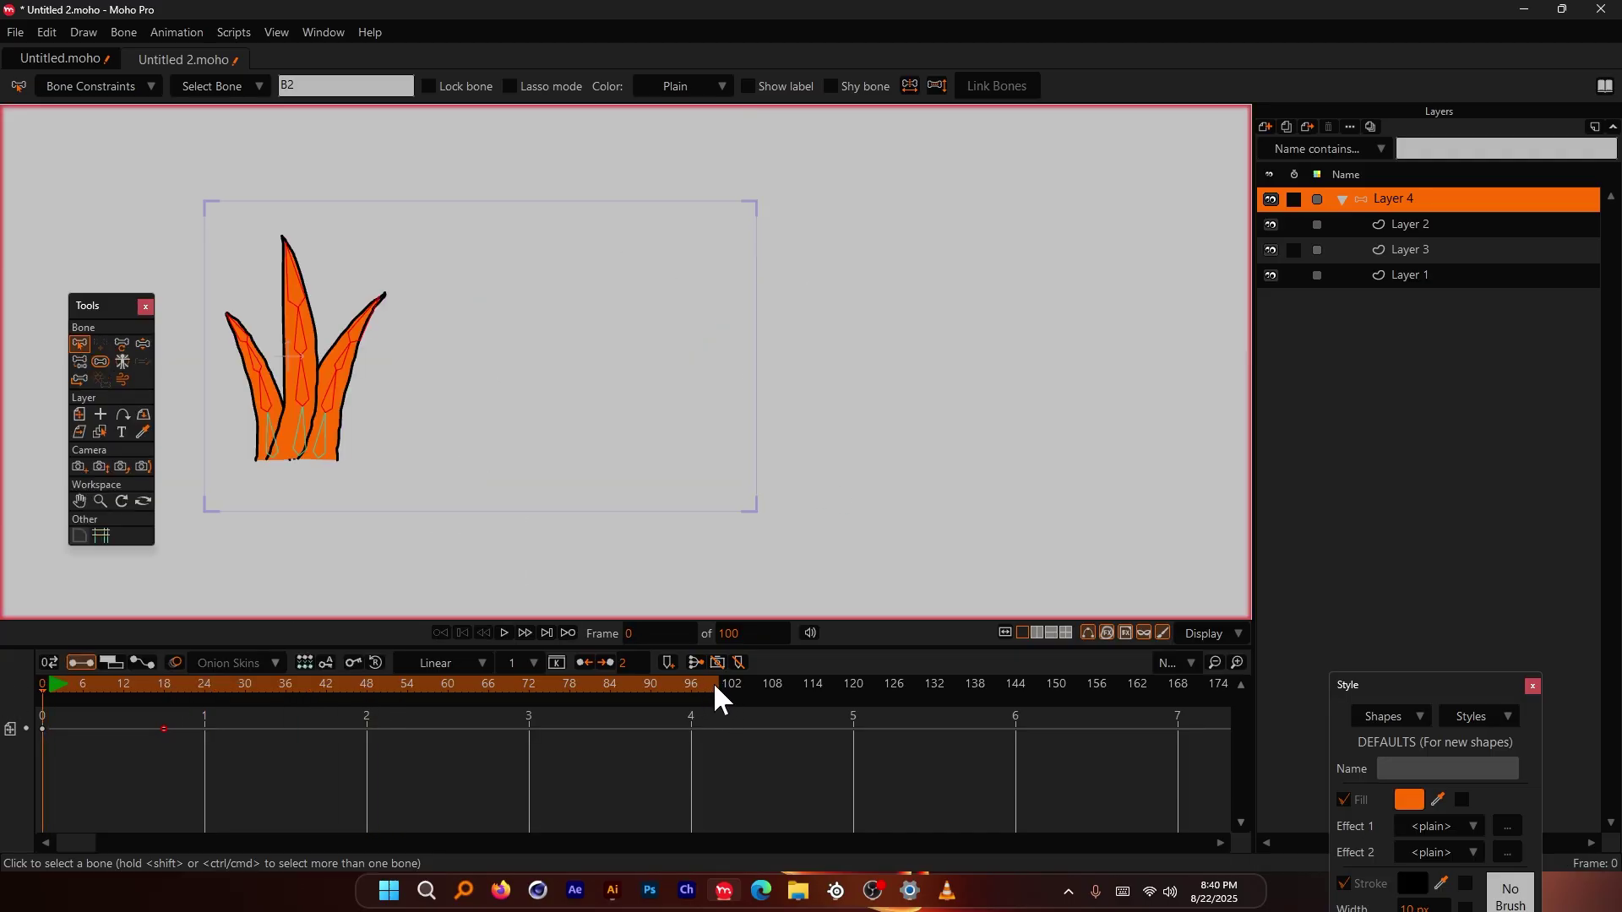
Step: Set the animation's end frame to 1000 and play the slide, stopping at frame 257
left_click(743, 634)
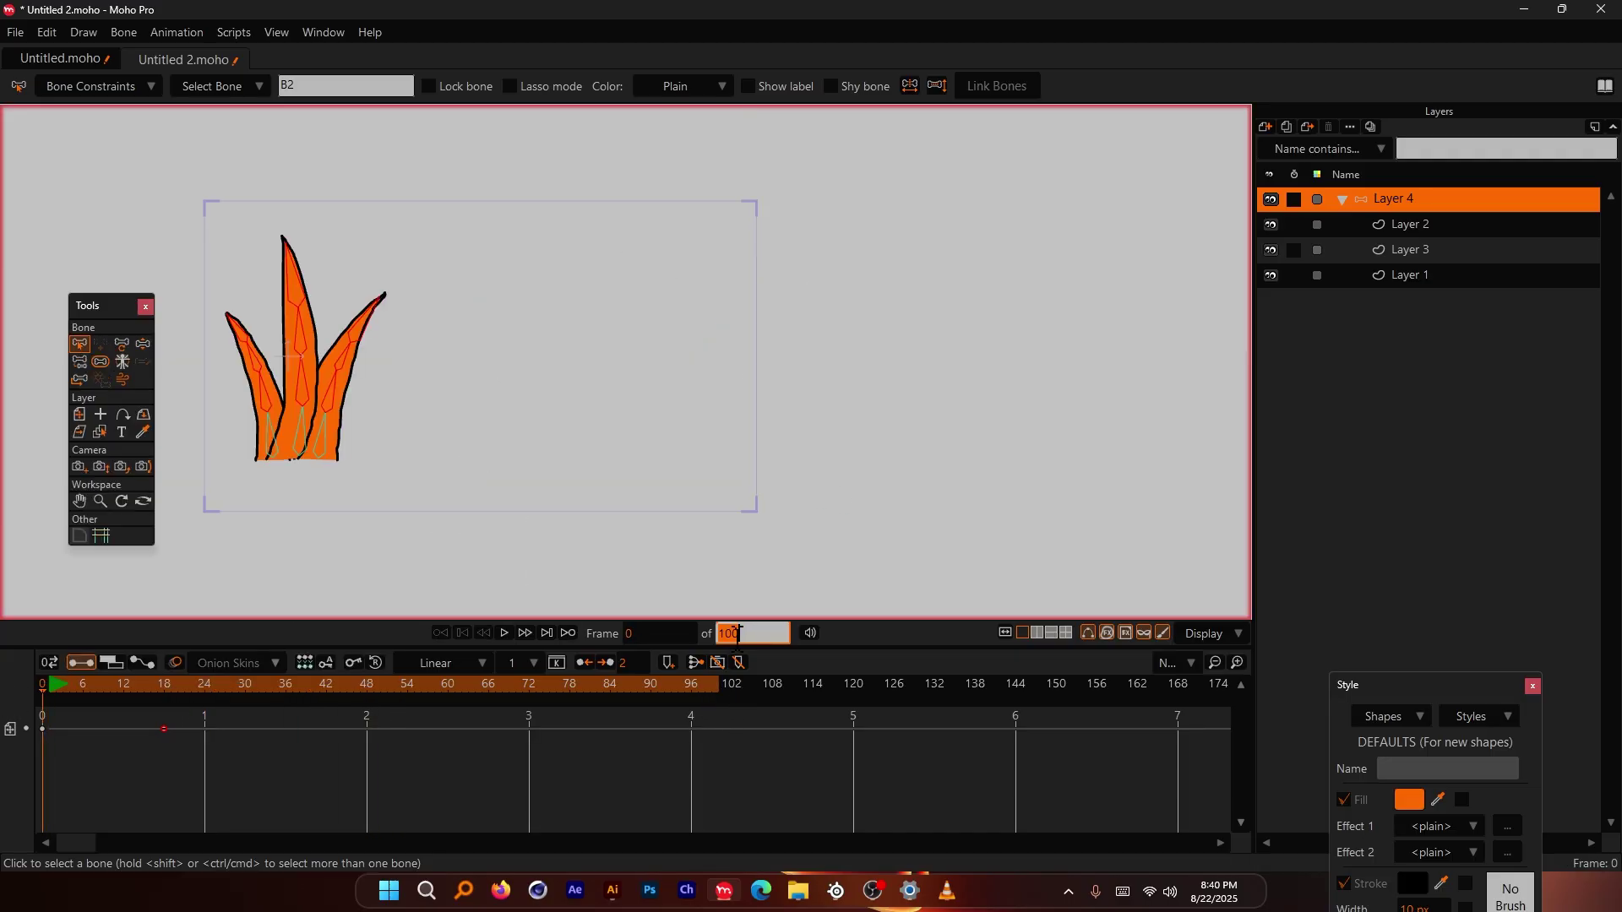
type("1000")
key("Return")
scroll(339, 459, "up", 1)
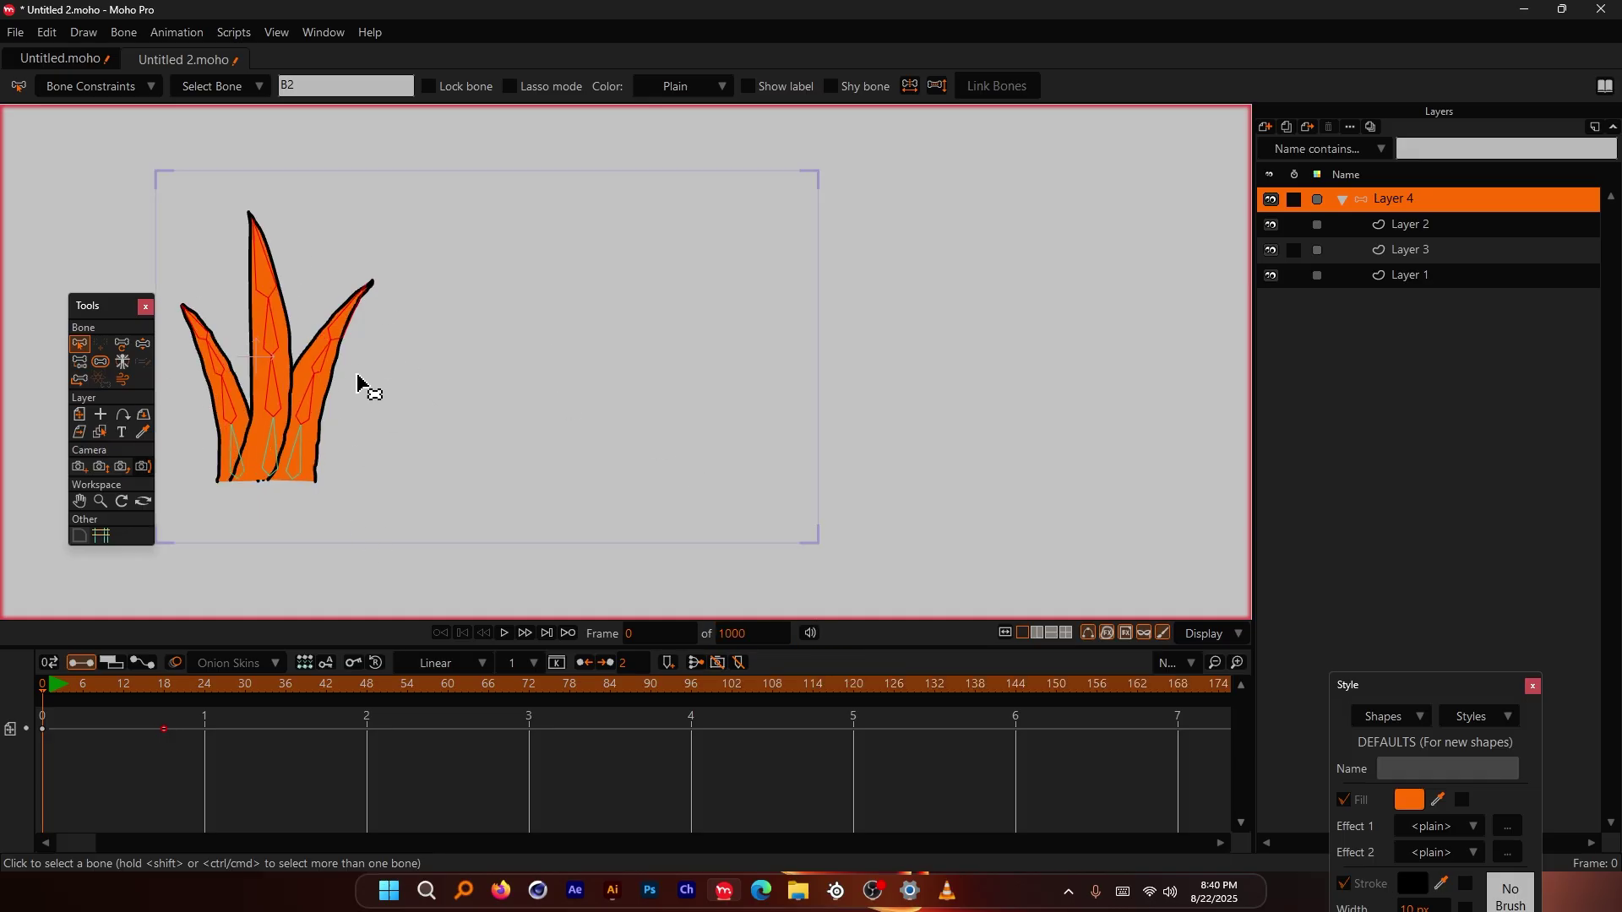
key("space")
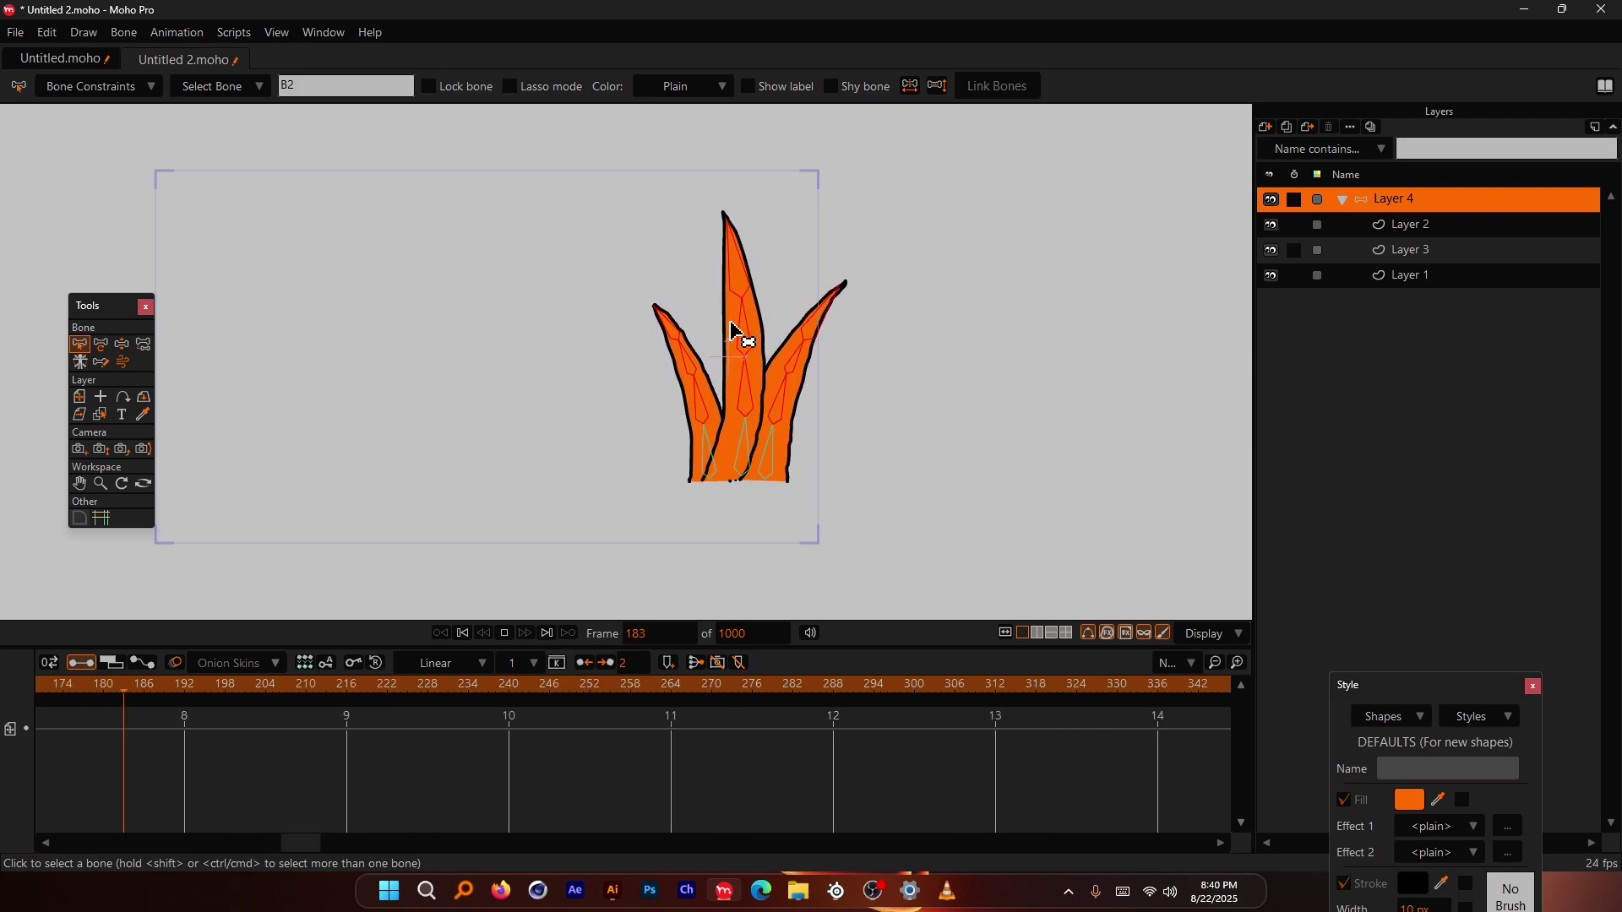
scroll(768, 351, "up", 4)
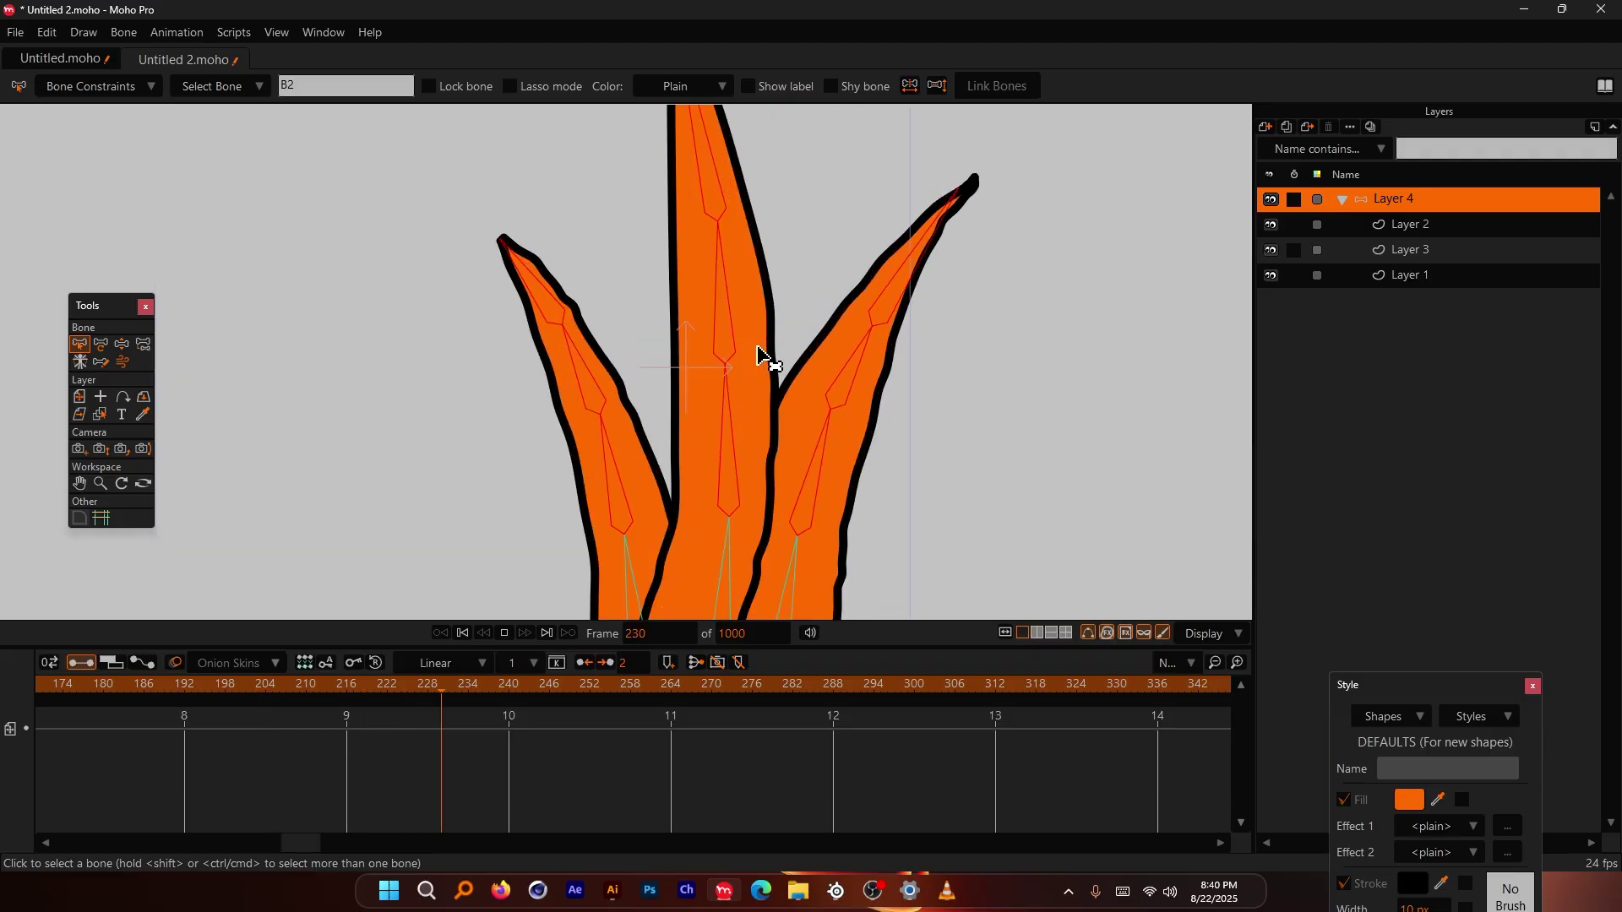
key("space")
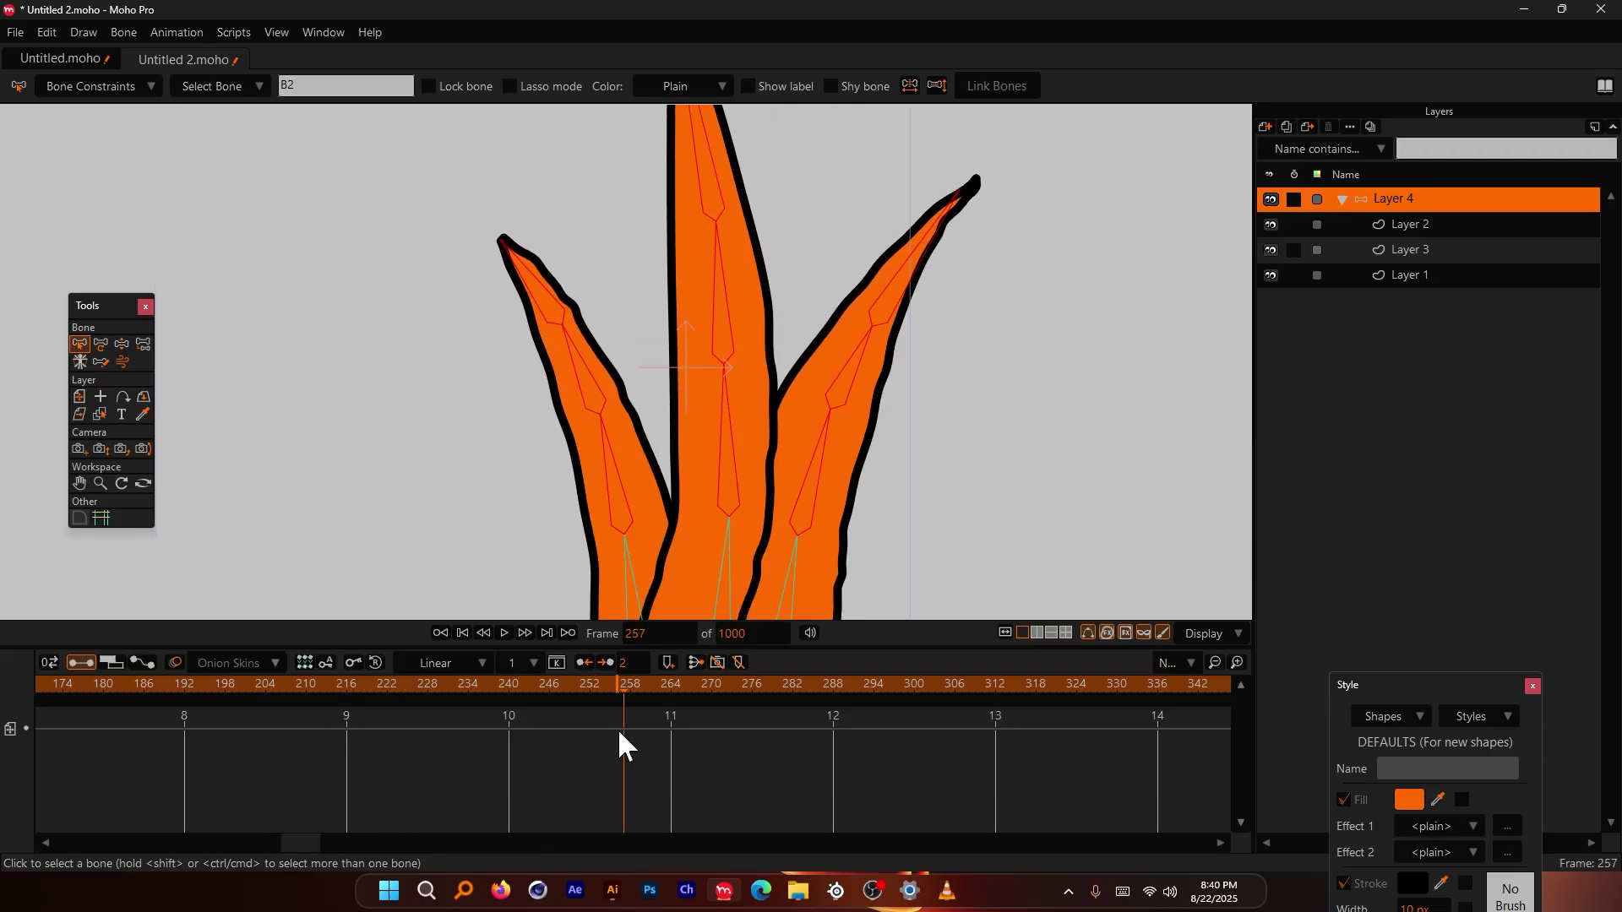
Step: Return to frame 0, replay the slide and stop at frame 45 to examine the blades' sway
left_click_drag(295, 843, 73, 837)
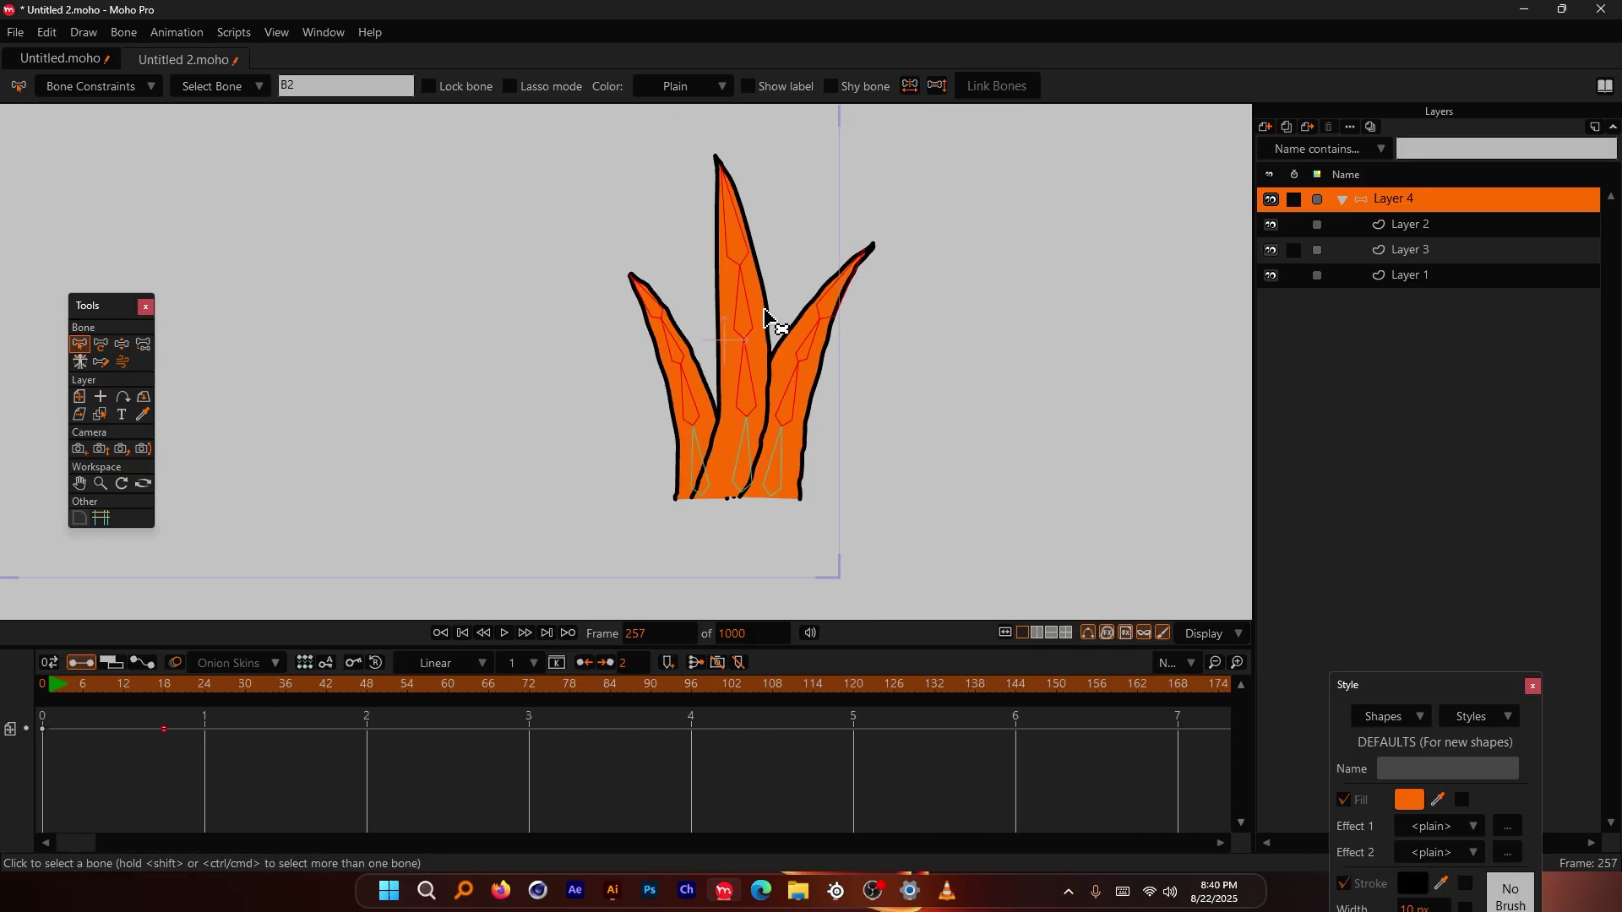
left_click(118, 686)
left_click_drag(112, 685, 42, 676)
scroll(563, 440, "down", 4)
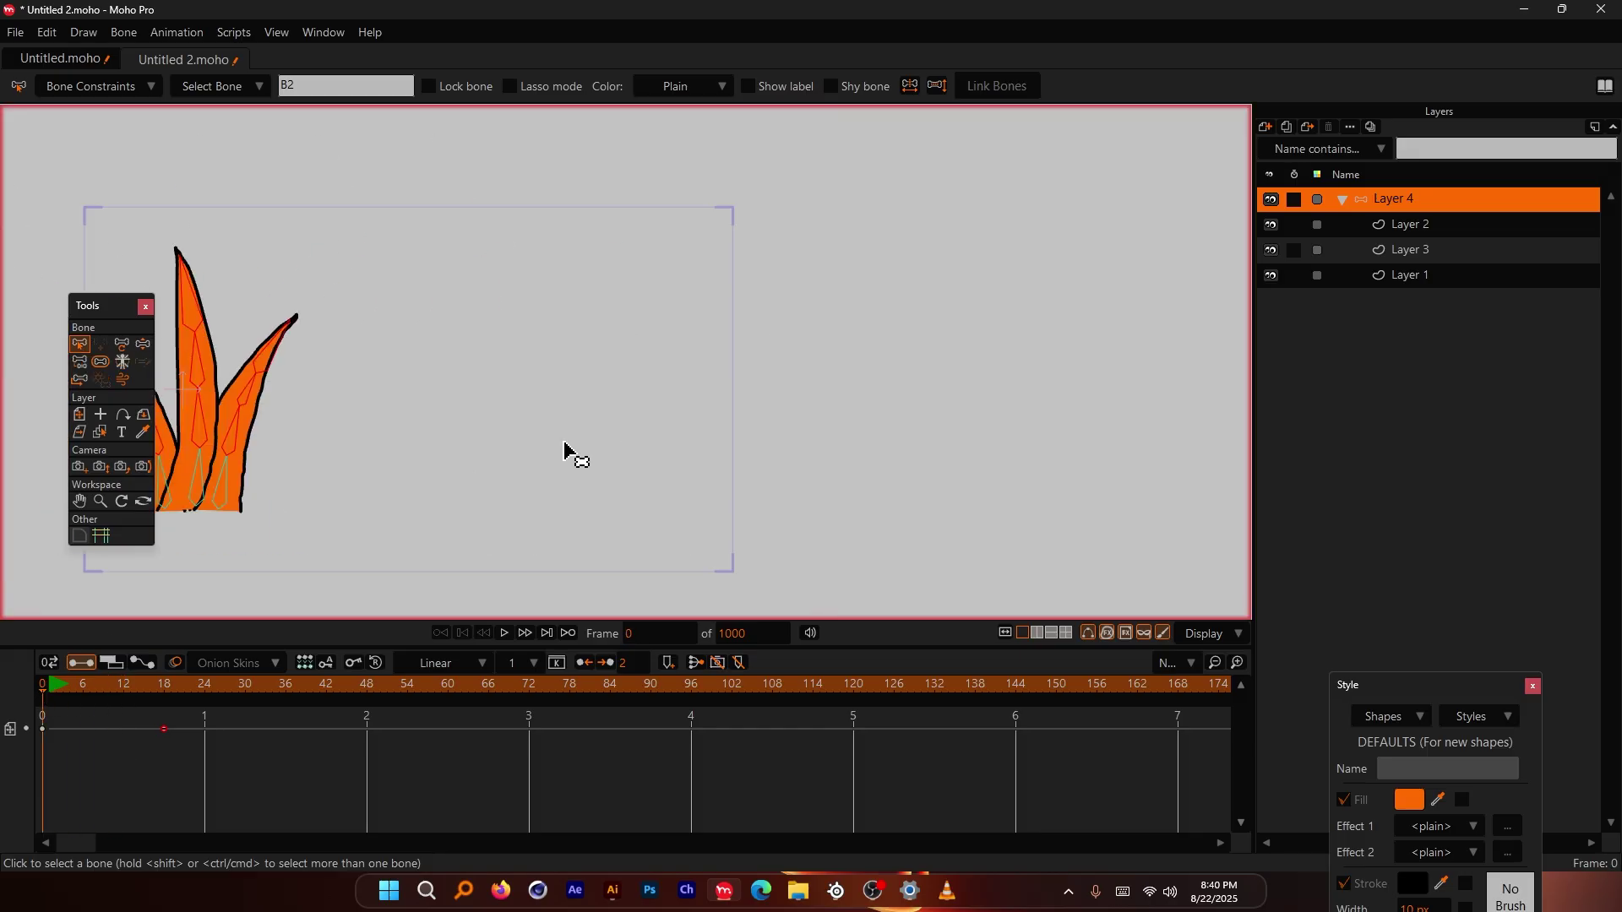
key("space")
key("space")
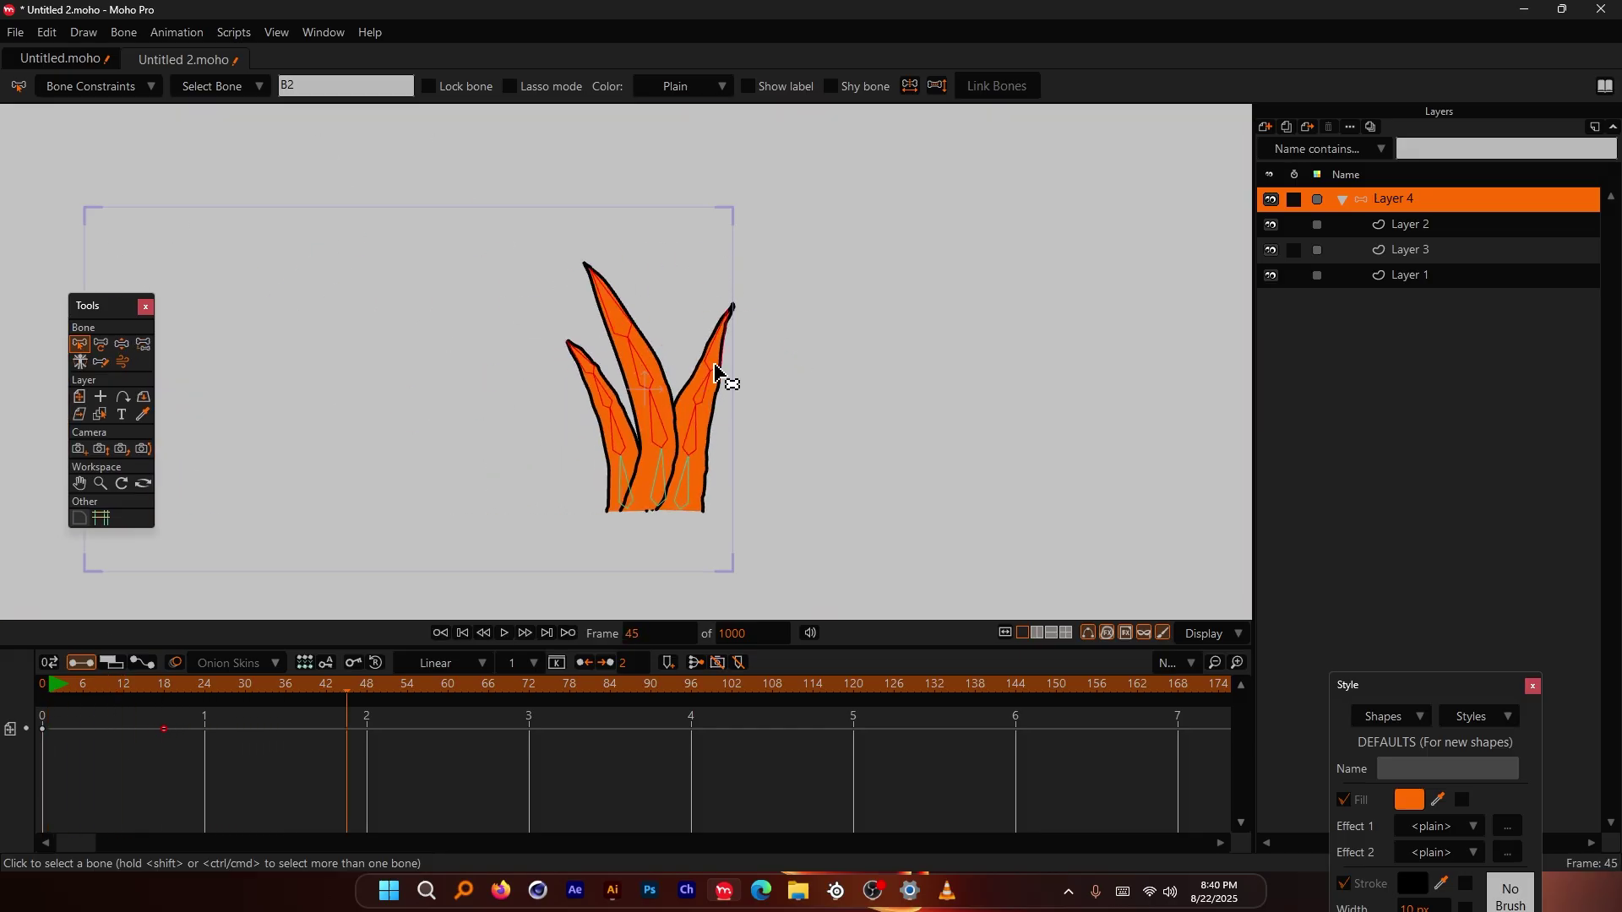
Step: Switch from the Illustrator notes back to Moho, set the selected bones' angle damping to 5 and play the slide from frame 0
left_click(91, 86)
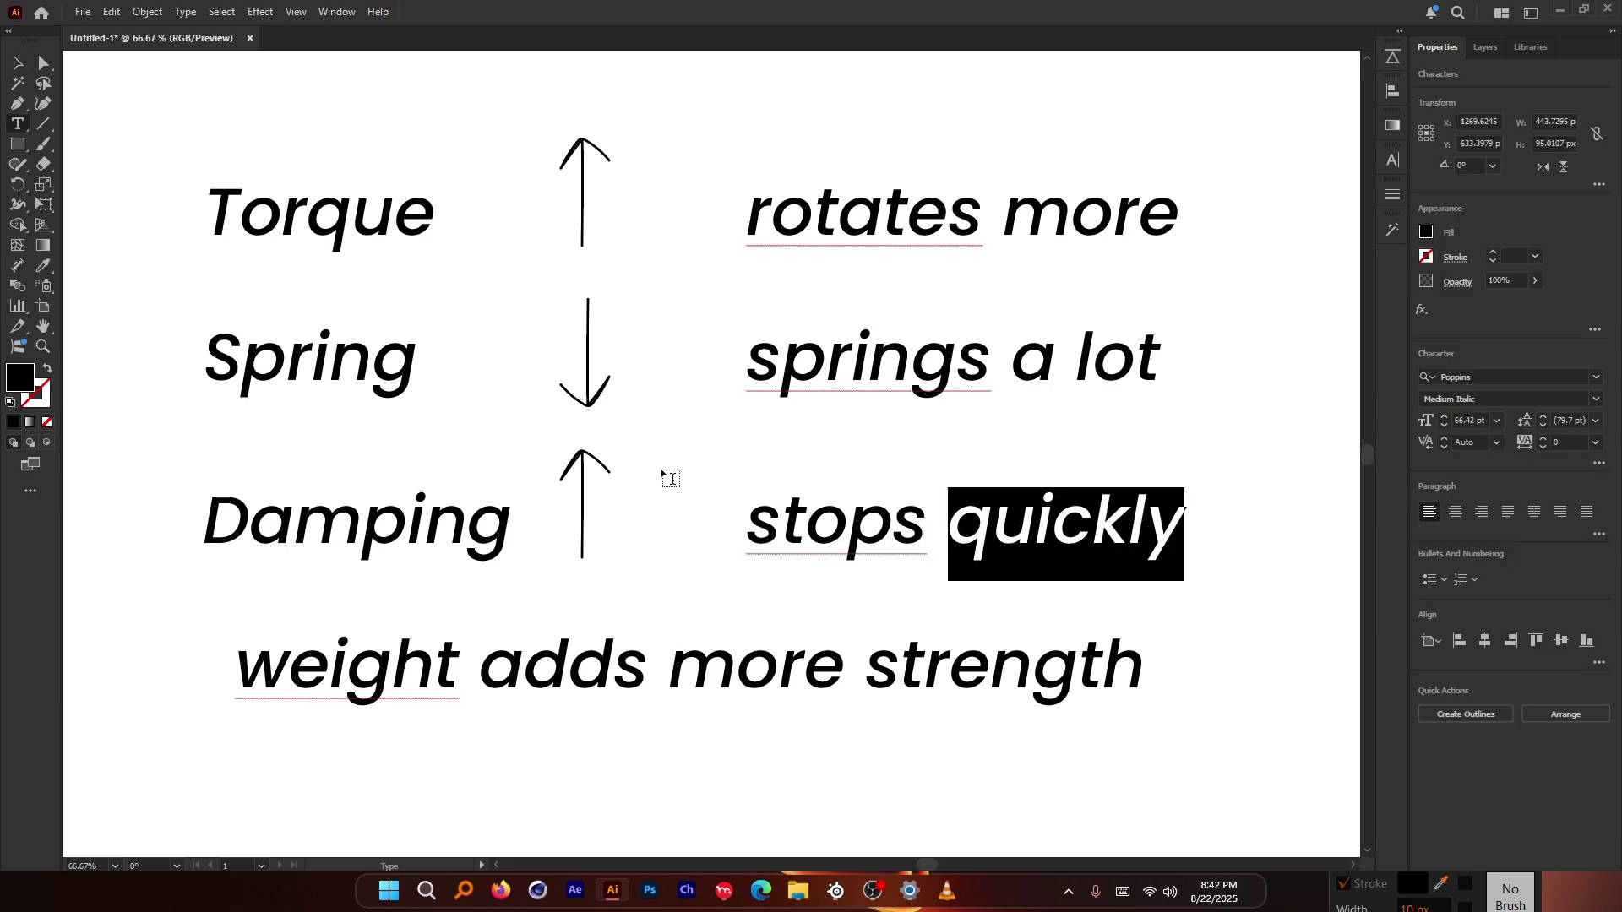
key("alt+Tab")
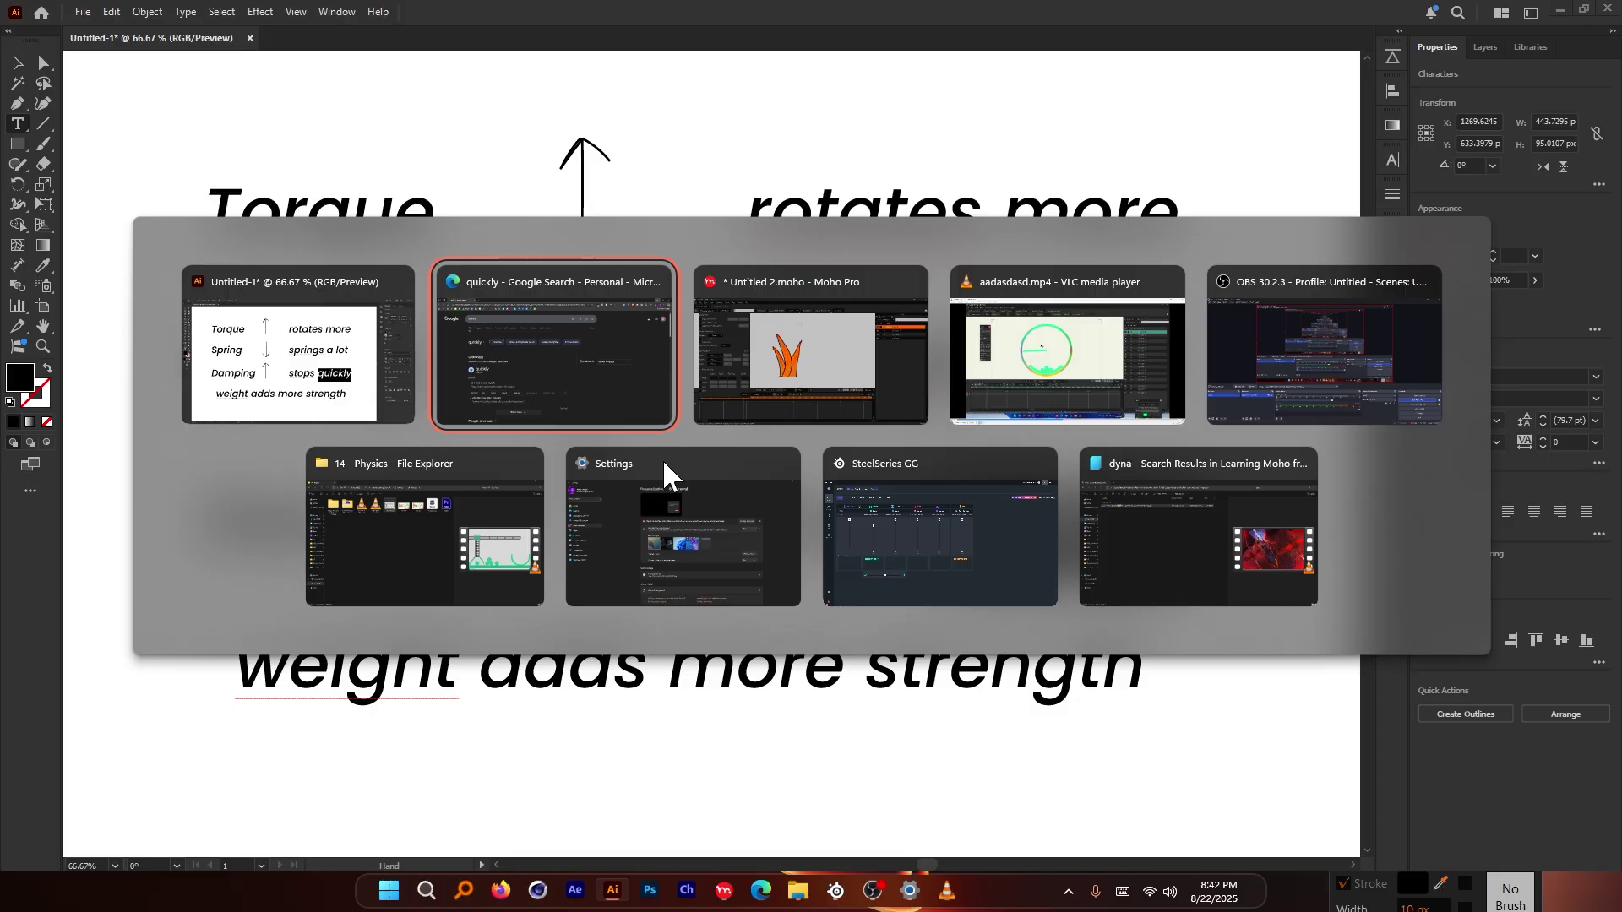
key("alt+Tab")
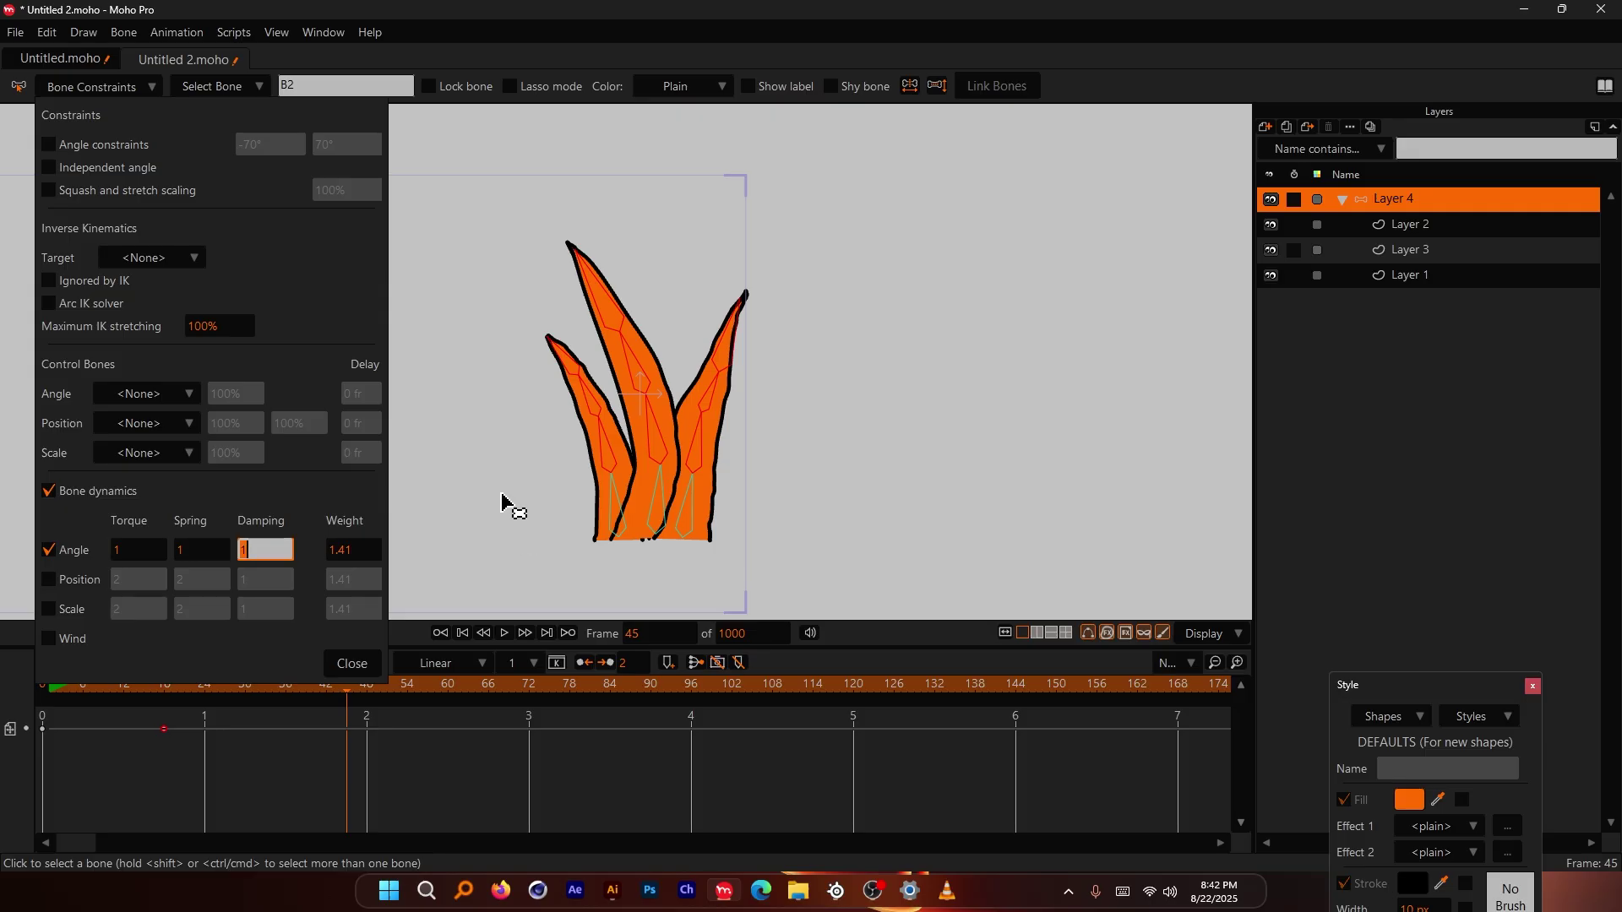
key("Return")
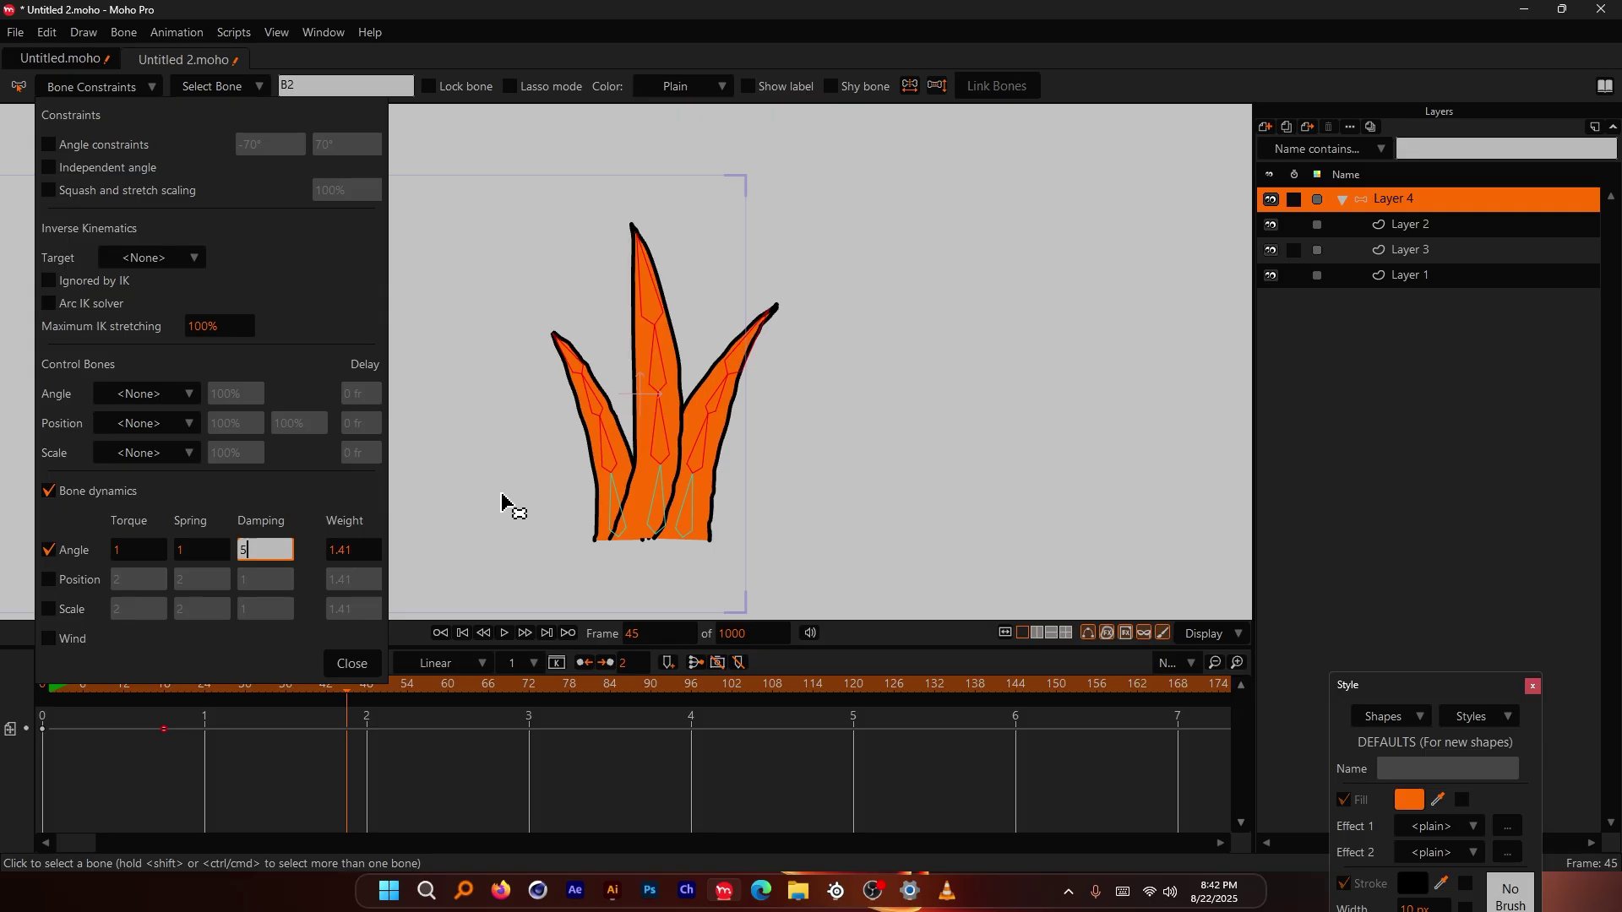
left_click(347, 666)
left_click(37, 682)
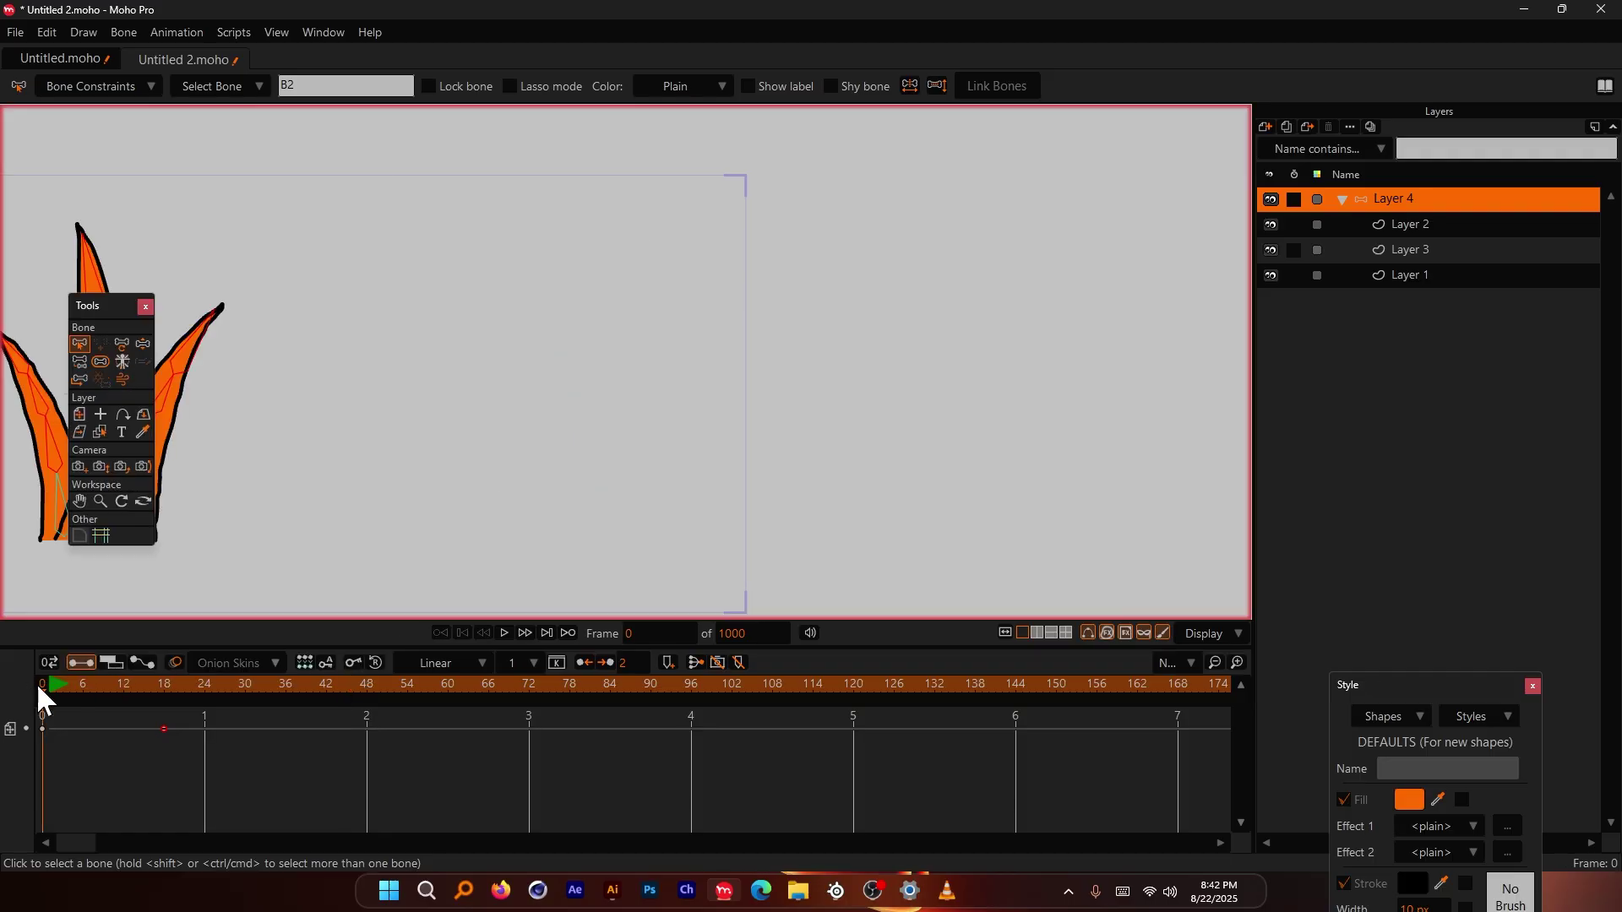
key("space")
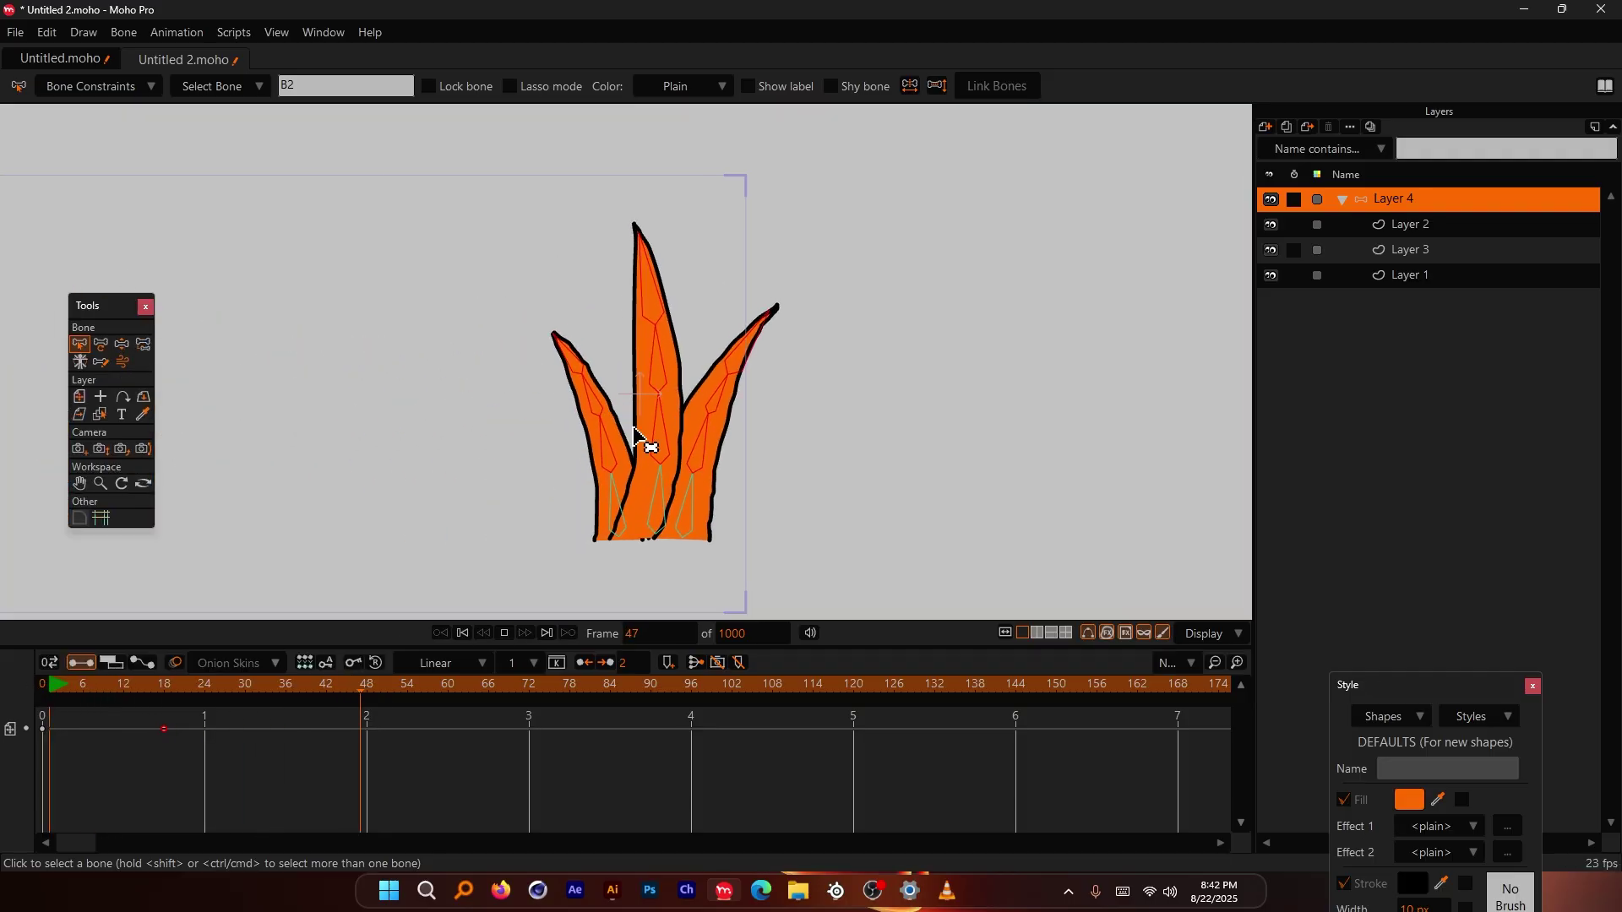
key("space")
Step: Replay the slide twice from frame 0 to examine how quickly the blades stop swaying
left_click(43, 686)
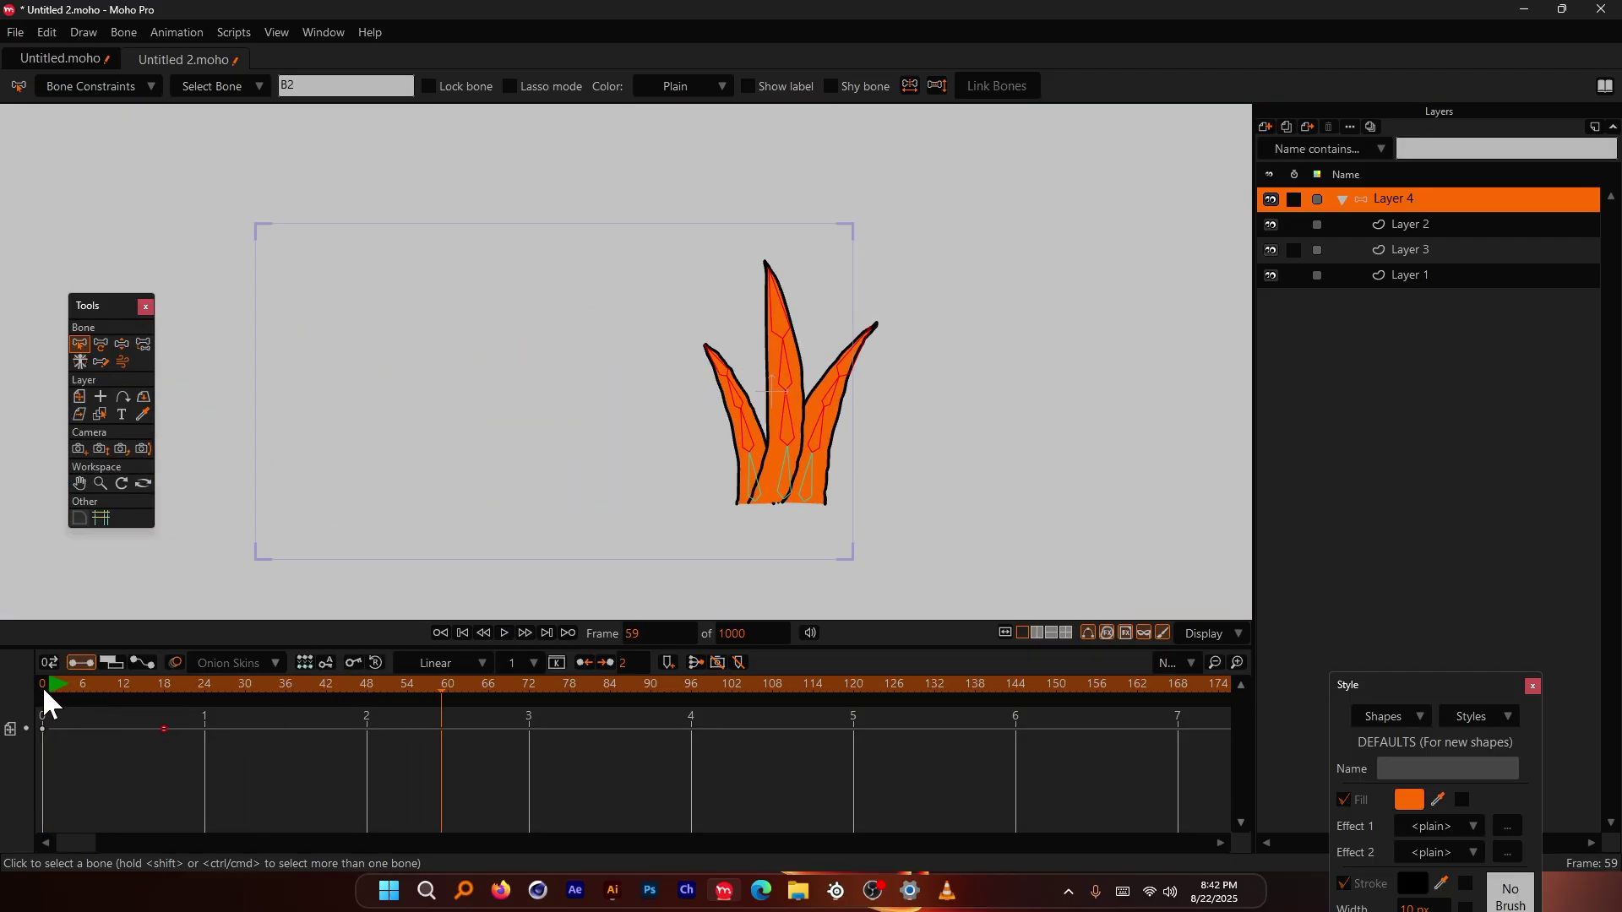
key("space")
key("space")
scroll(878, 414, "up", 1)
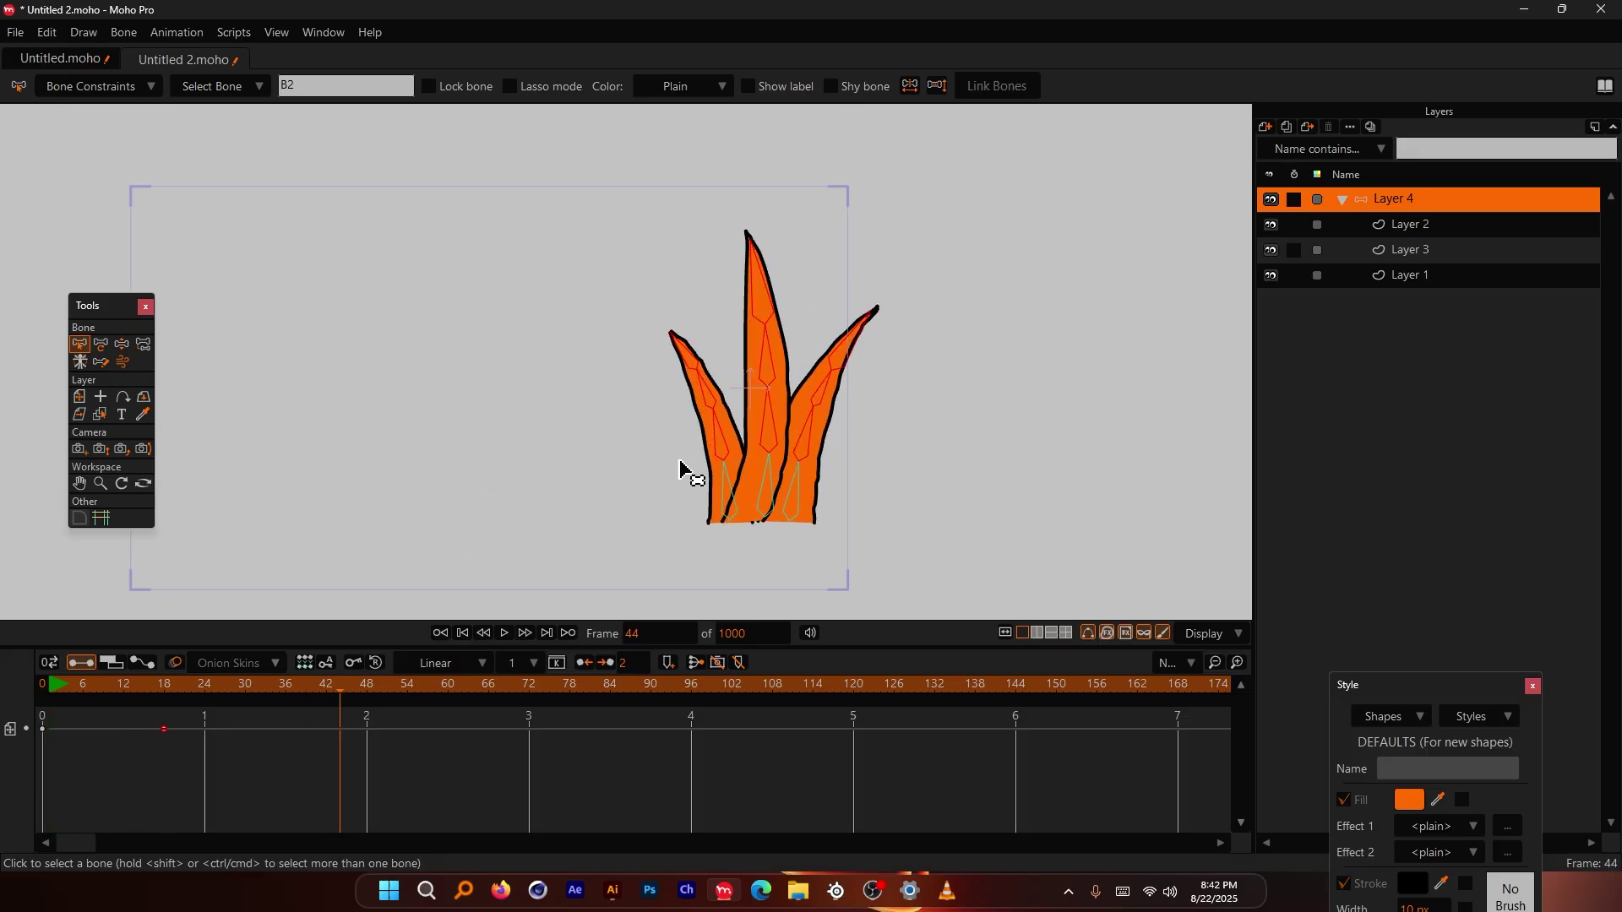
left_click(44, 686)
key("space")
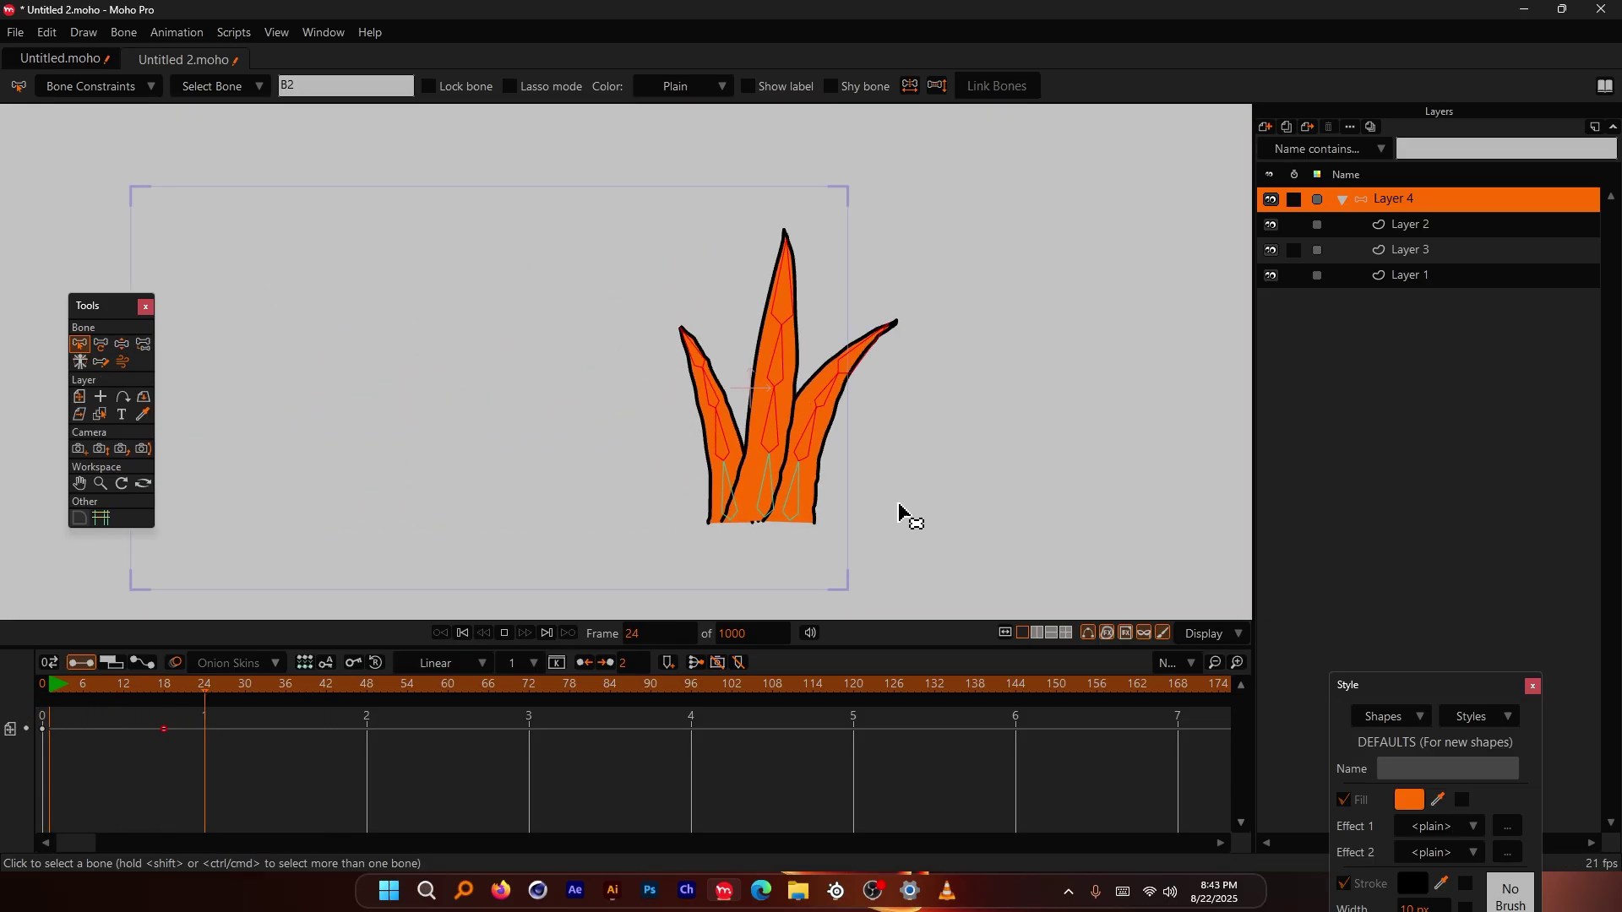
Step: Set the selected bones' angle damping to 10 and play the slide
left_click(100, 86)
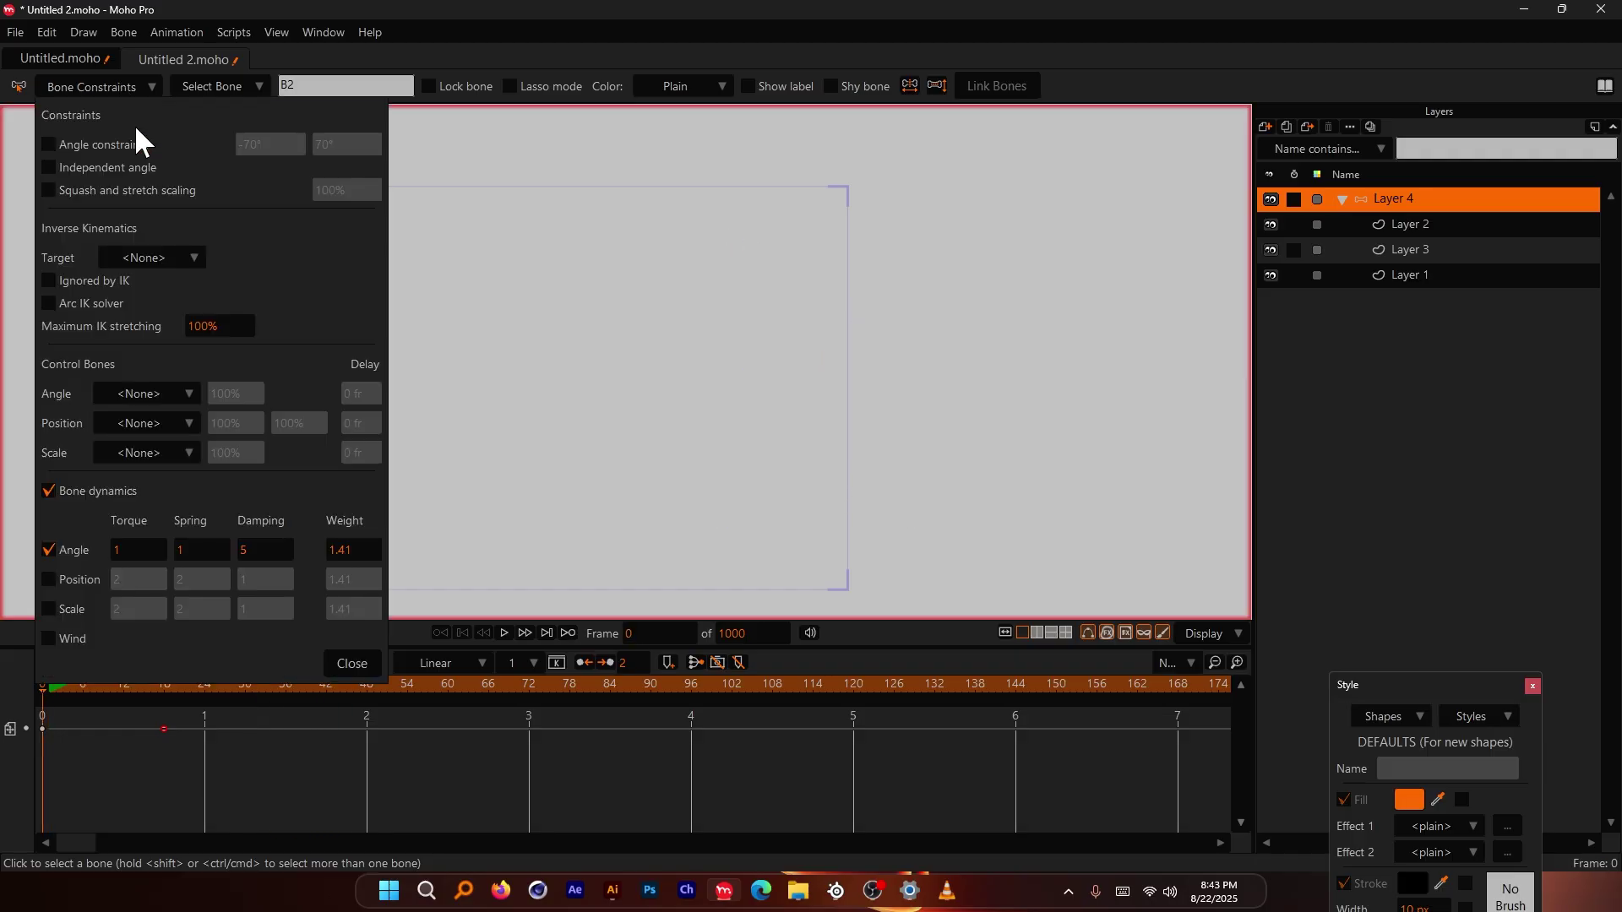
left_click(256, 555)
type("10")
left_click(353, 664)
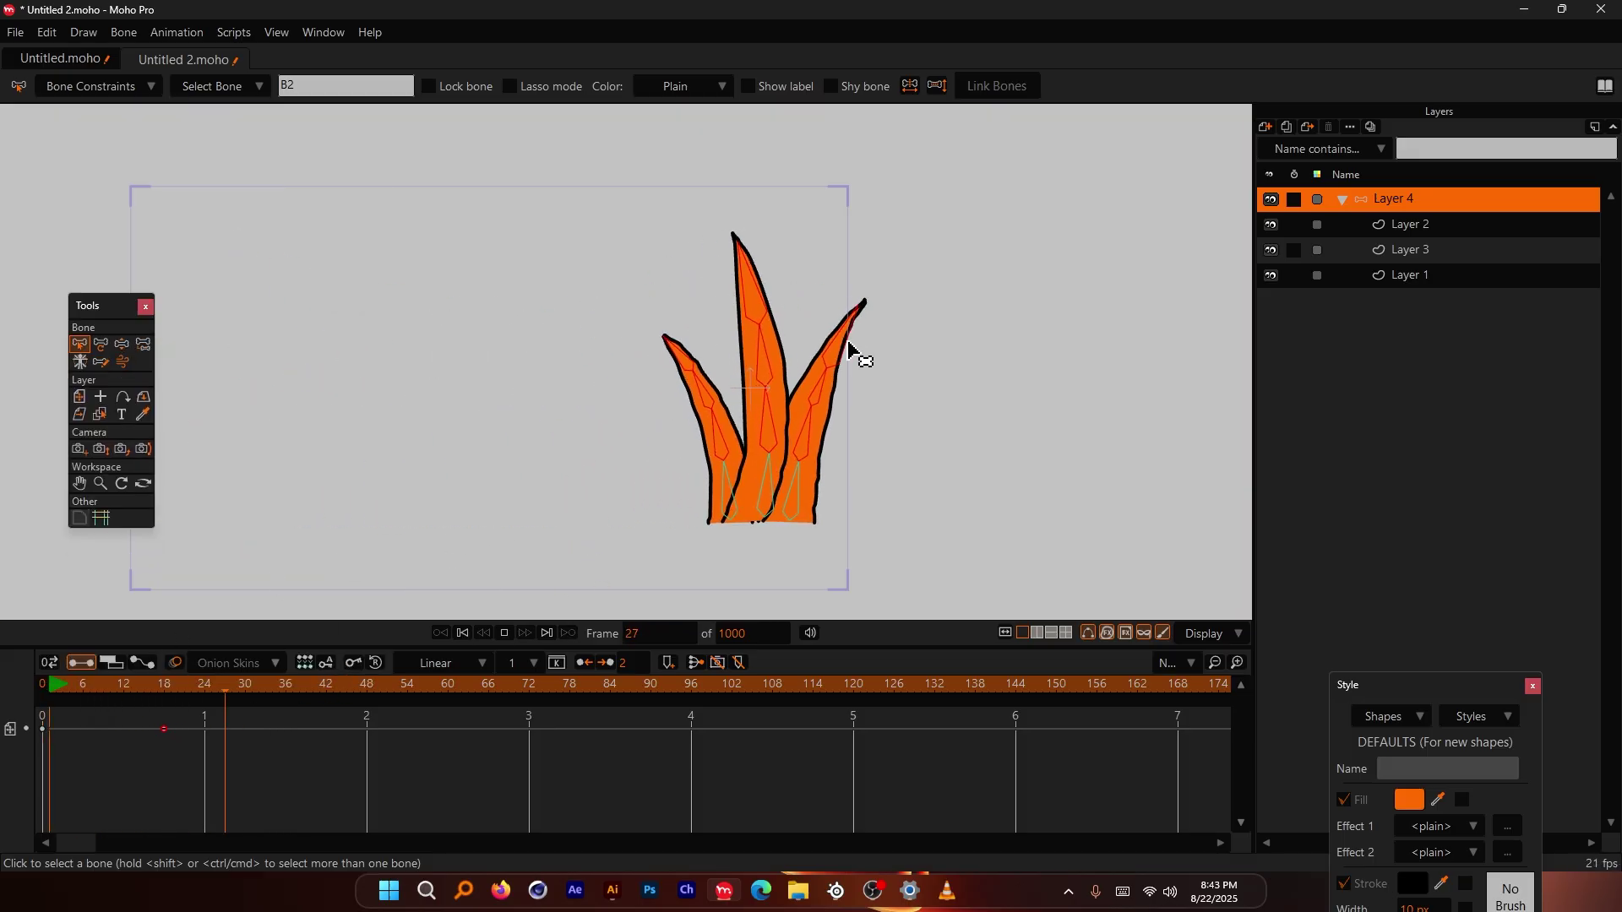
key("space")
Step: Replay the slide from frame 0, examine the blades up close at frame 30 and return to frame 0
left_click_drag(239, 692, 42, 688)
key("space")
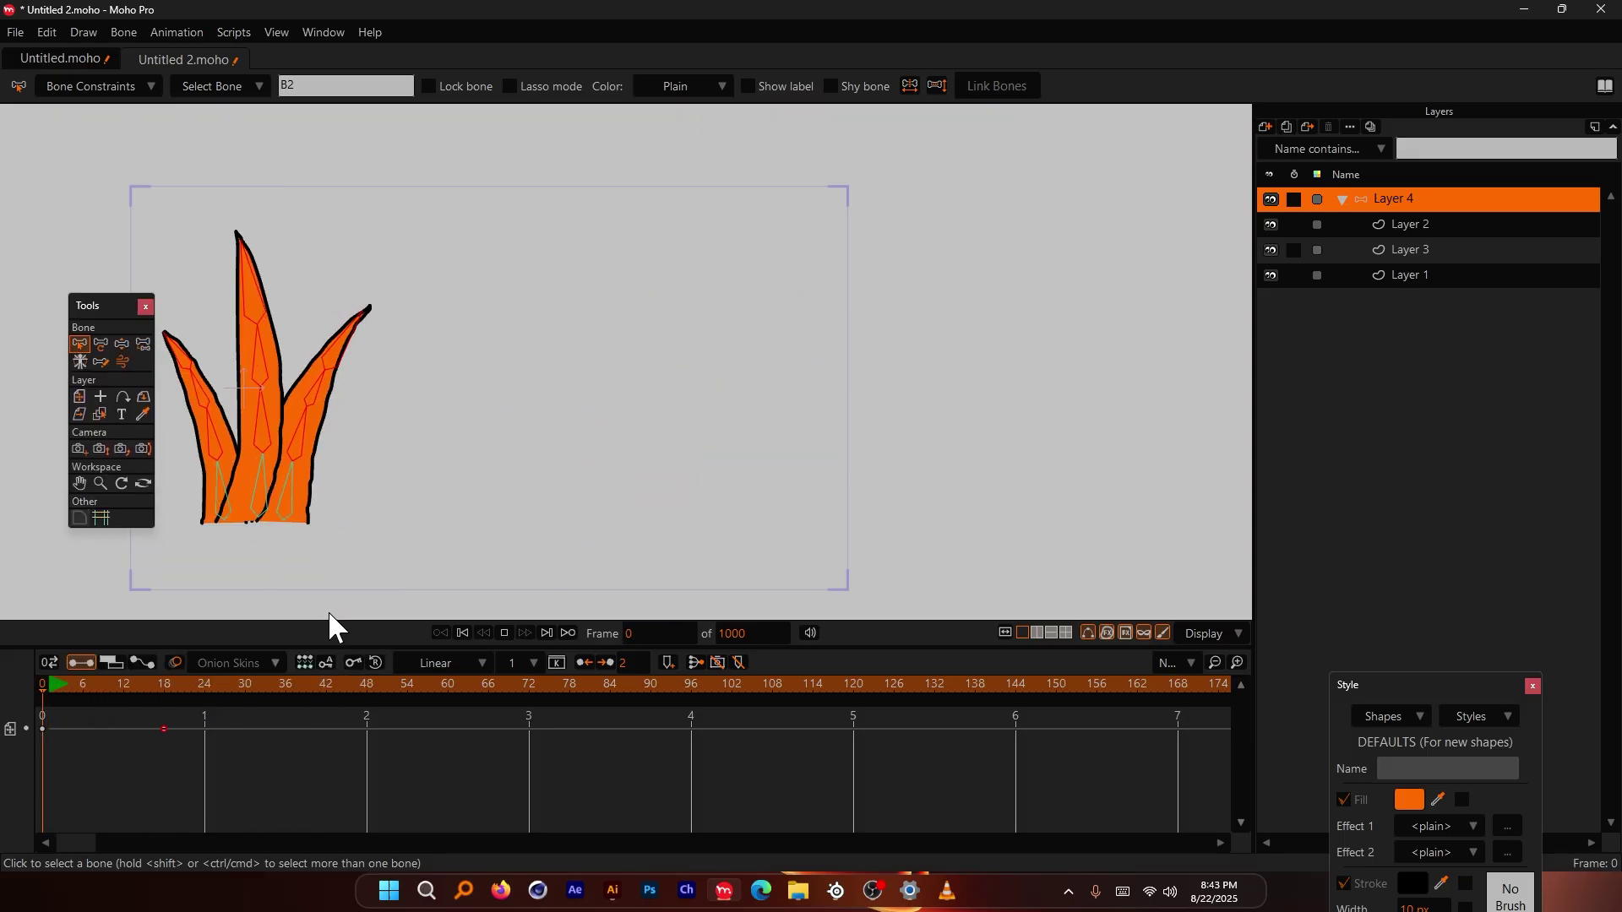
key("space")
scroll(833, 415, "up", 3)
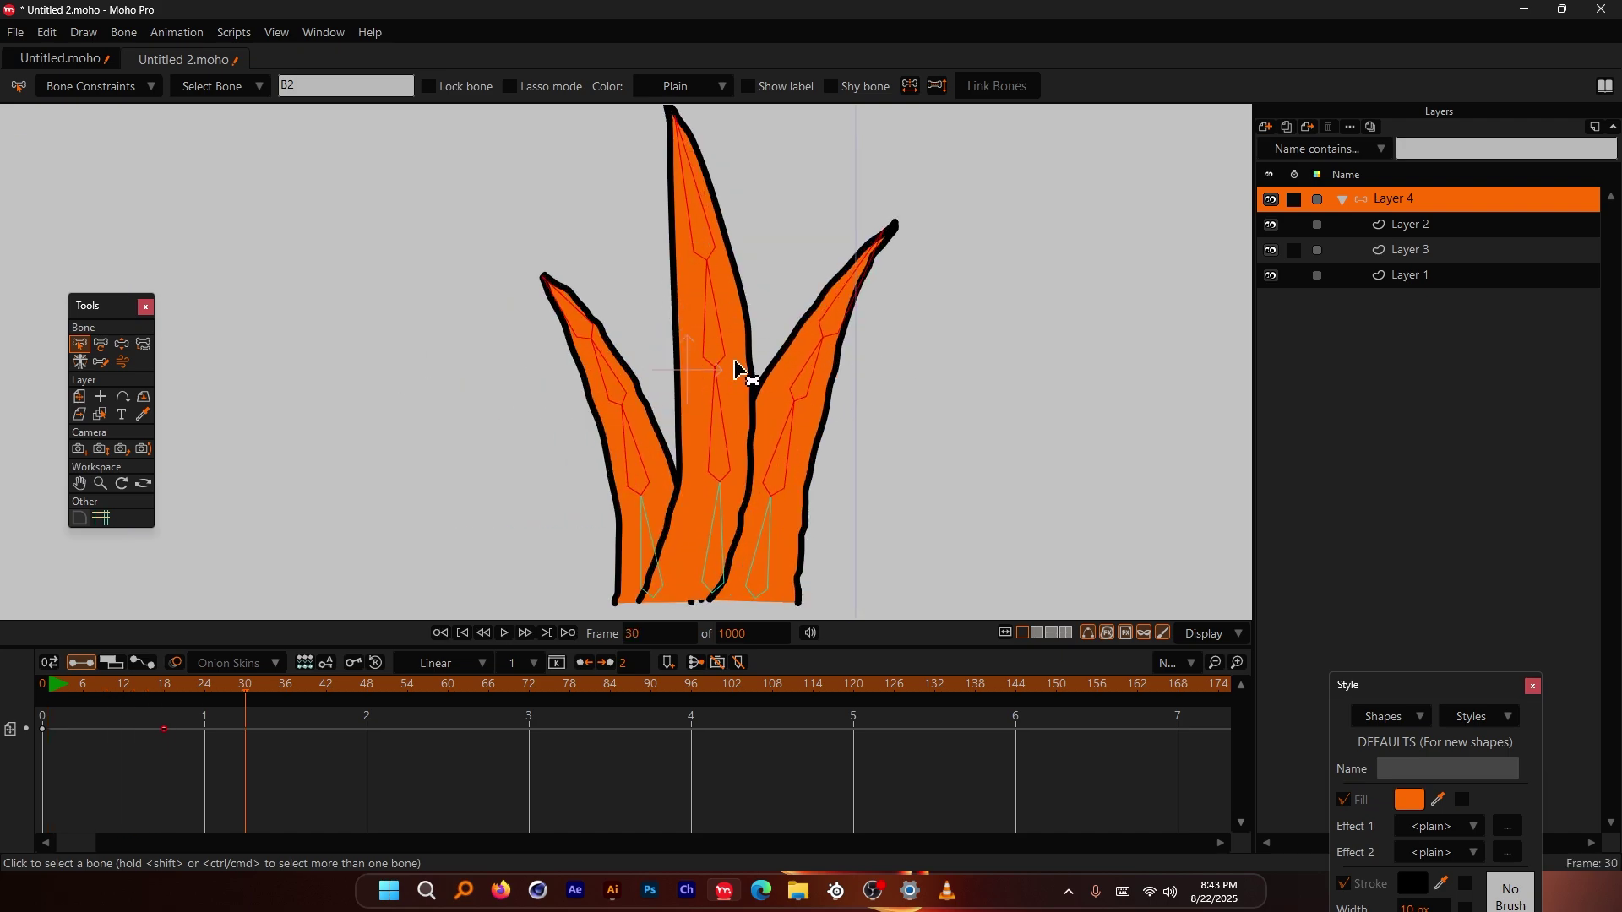
scroll(733, 367, "down", 3)
left_click_drag(240, 687, 2, 678)
Step: Set the selected bones' angle damping to 2, play the slide and return to frame 0
left_click(135, 86)
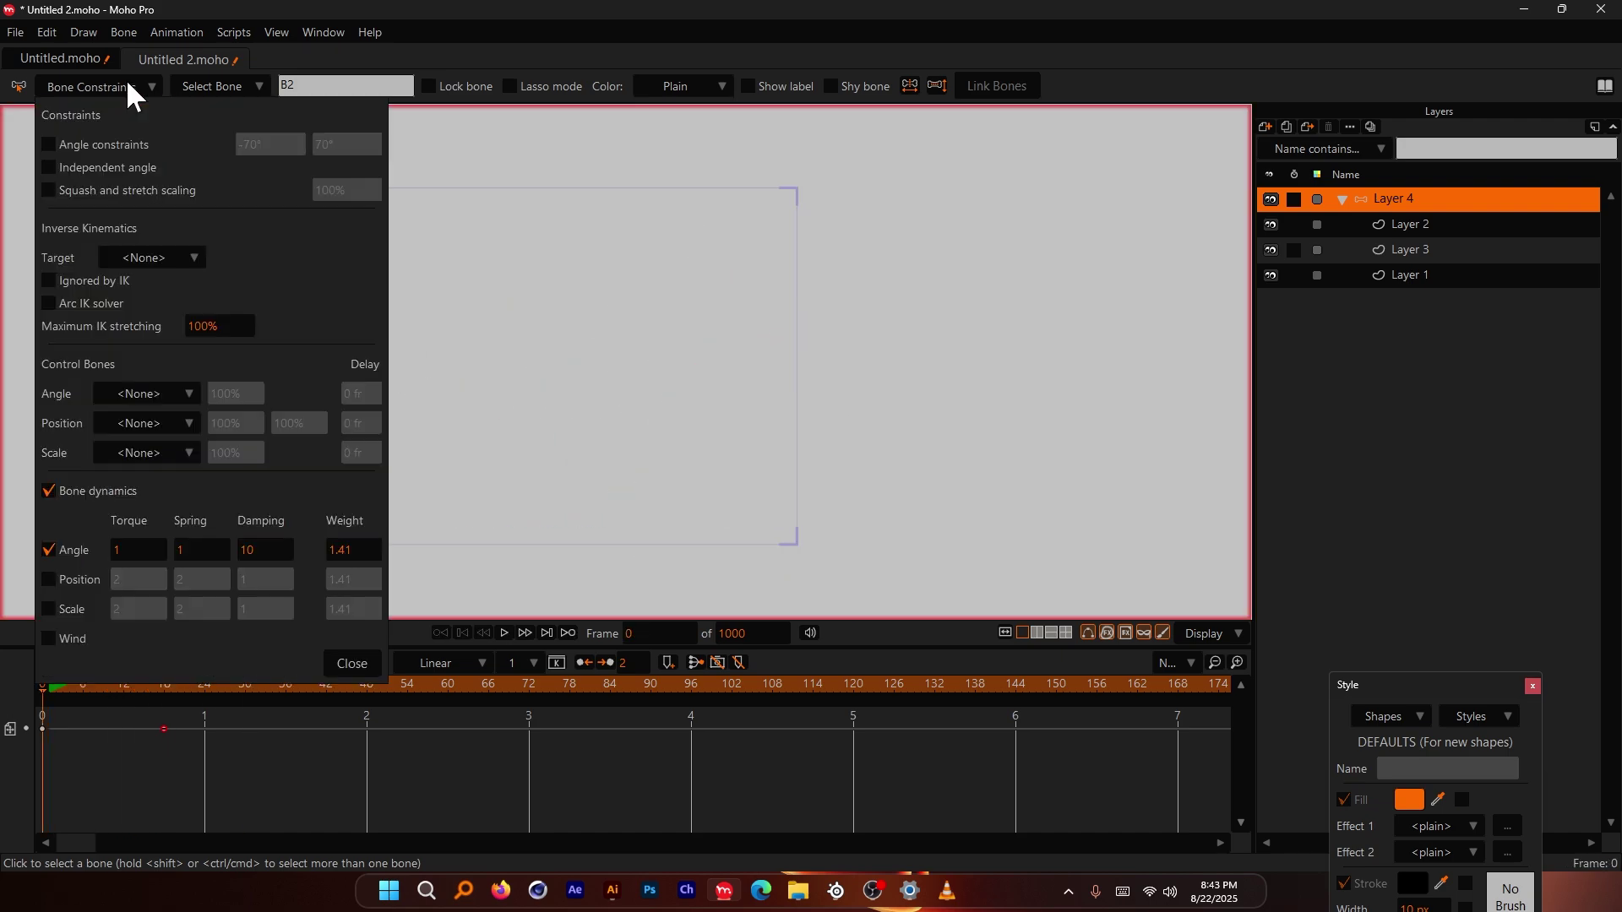
left_click(272, 550)
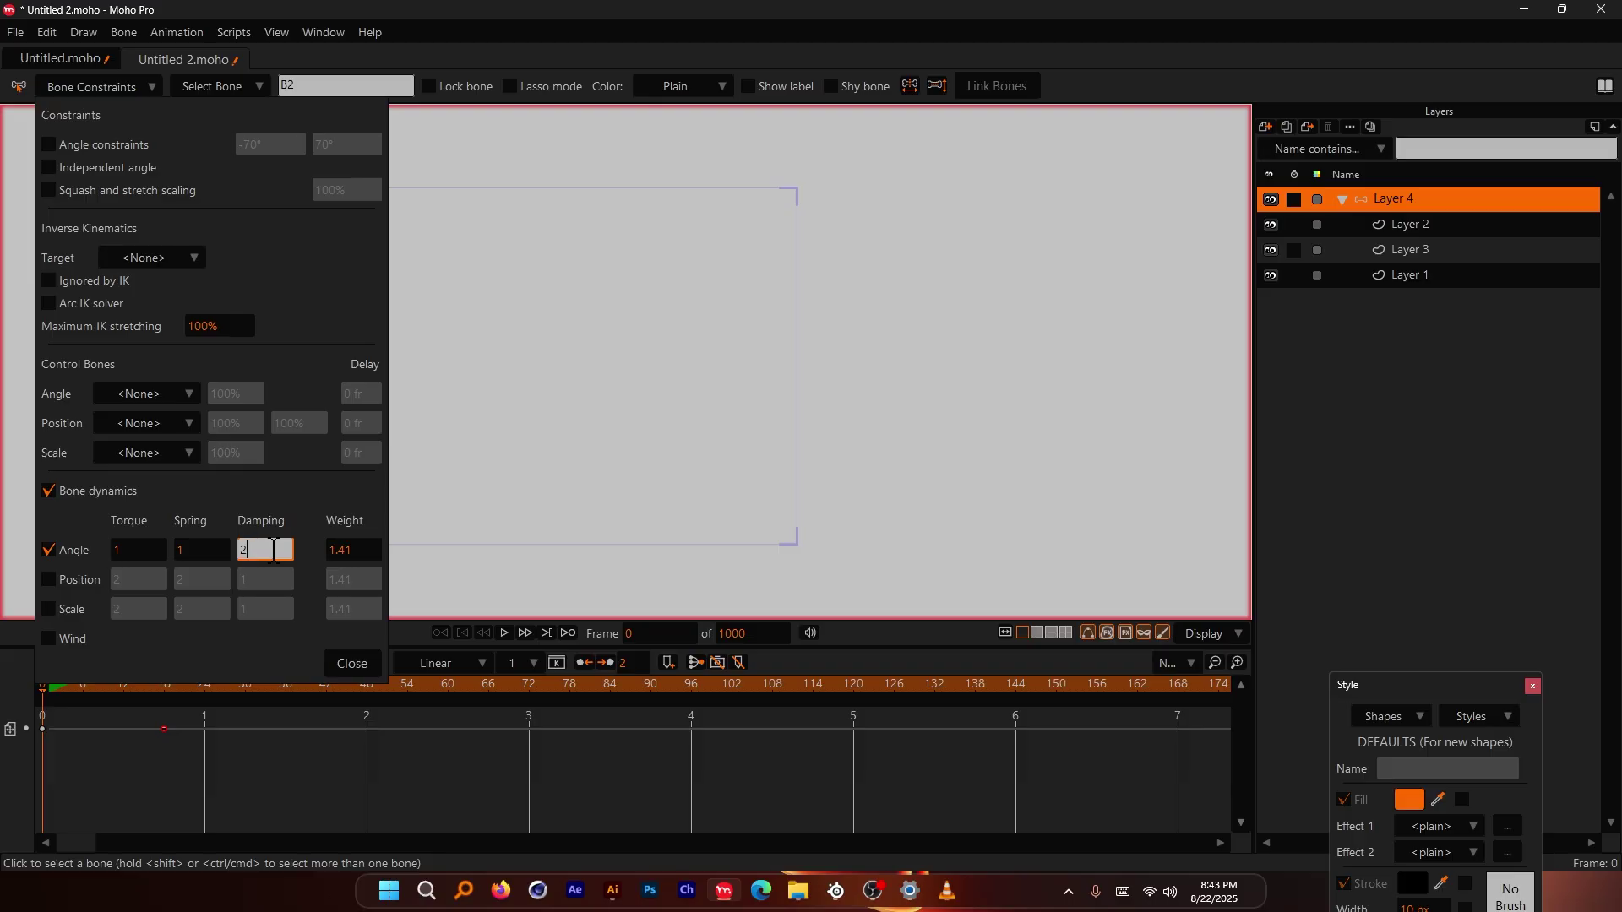
left_click(348, 664)
key("space")
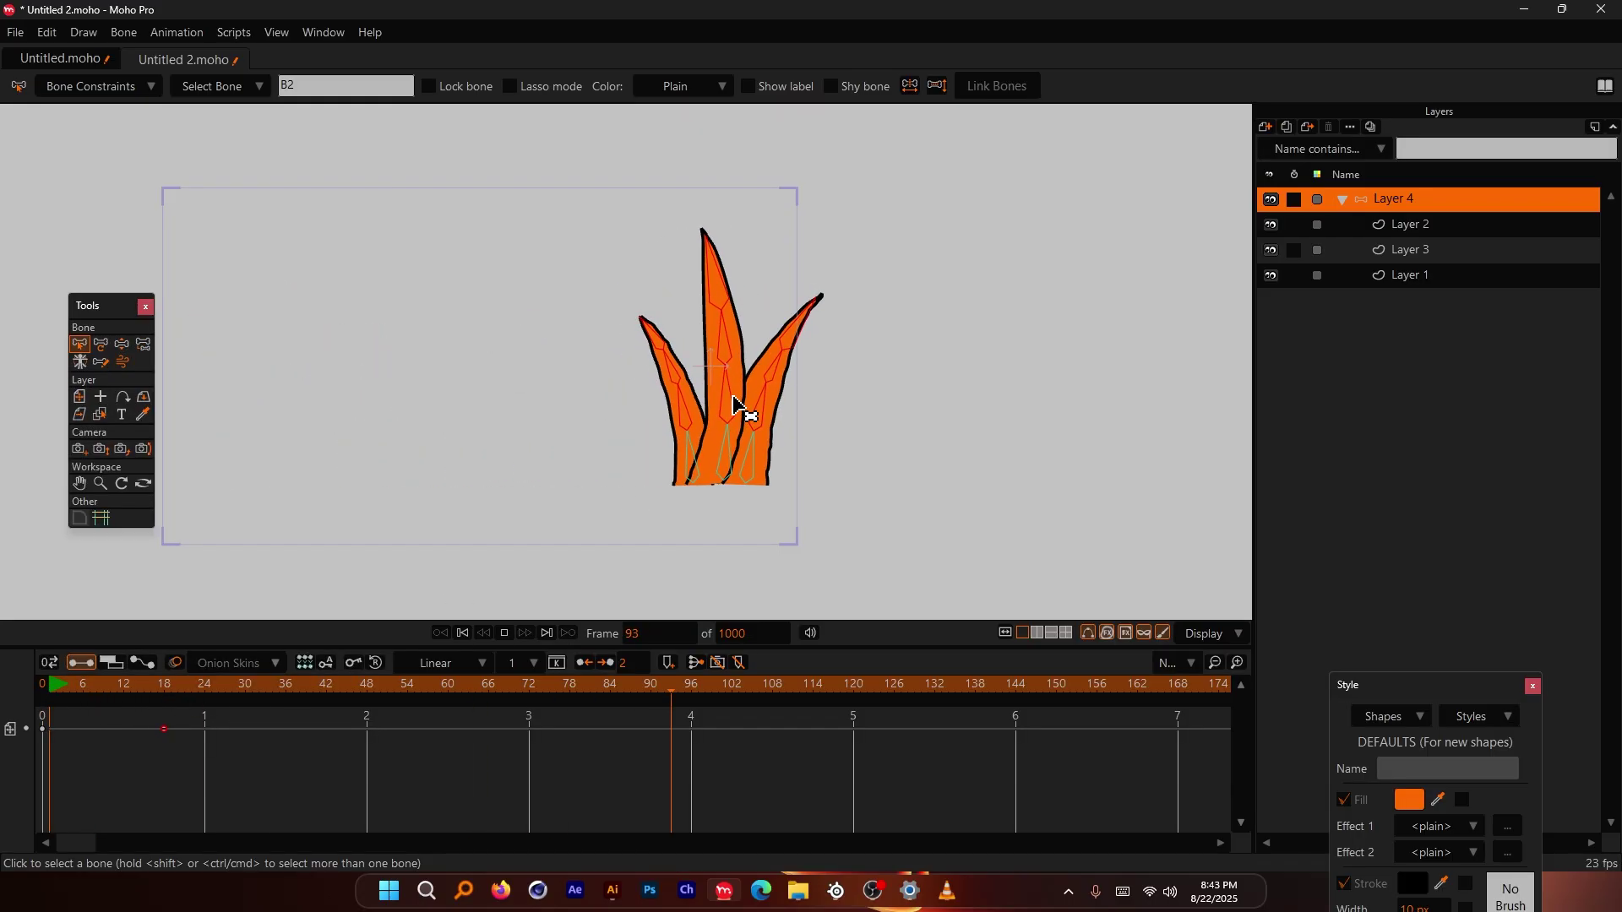
left_click_drag(98, 683, 28, 630)
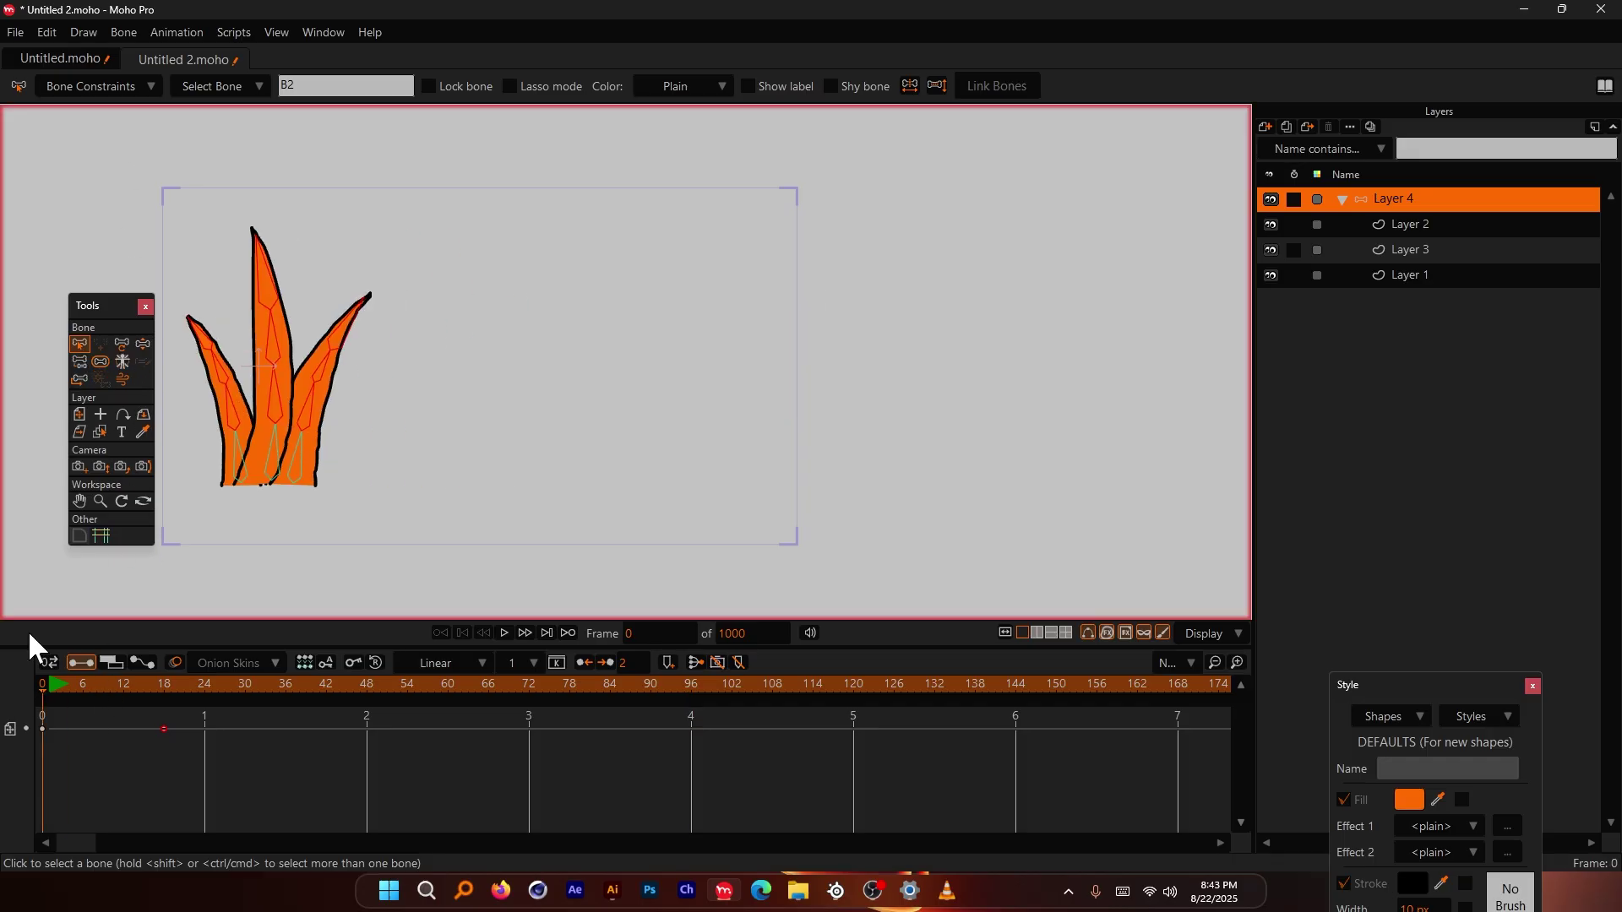
Step: Set the selected bones' angle damping to 3 and play the slide twice from frame 0
left_click(123, 87)
double_click(271, 549)
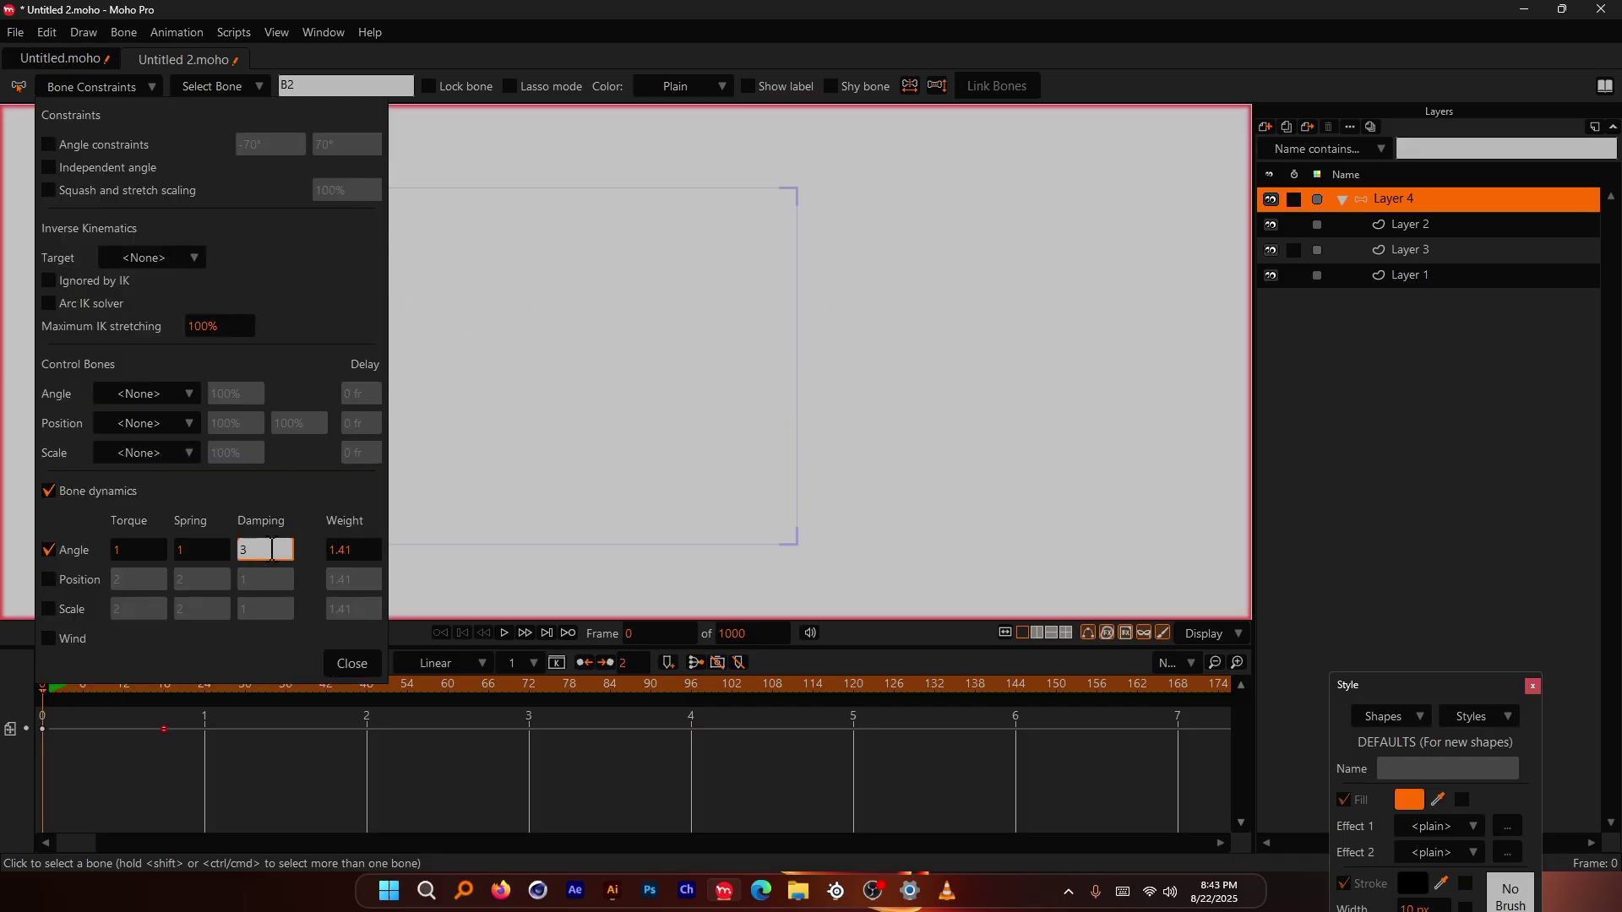
type("3")
left_click(346, 664)
key("space")
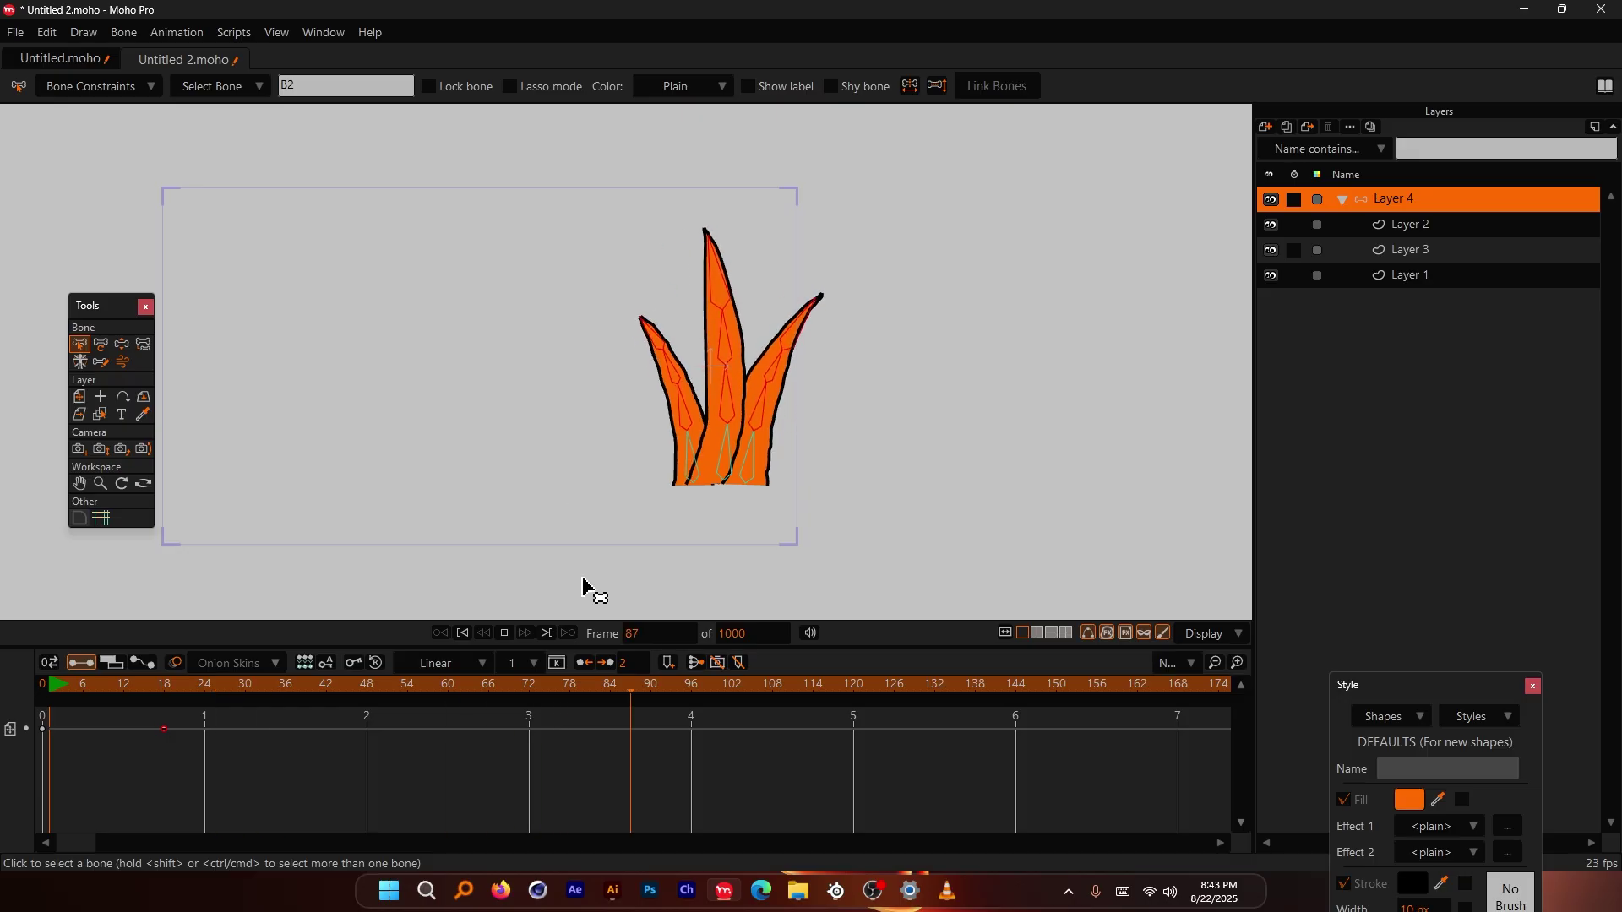
key("space")
left_click(43, 686)
key("space")
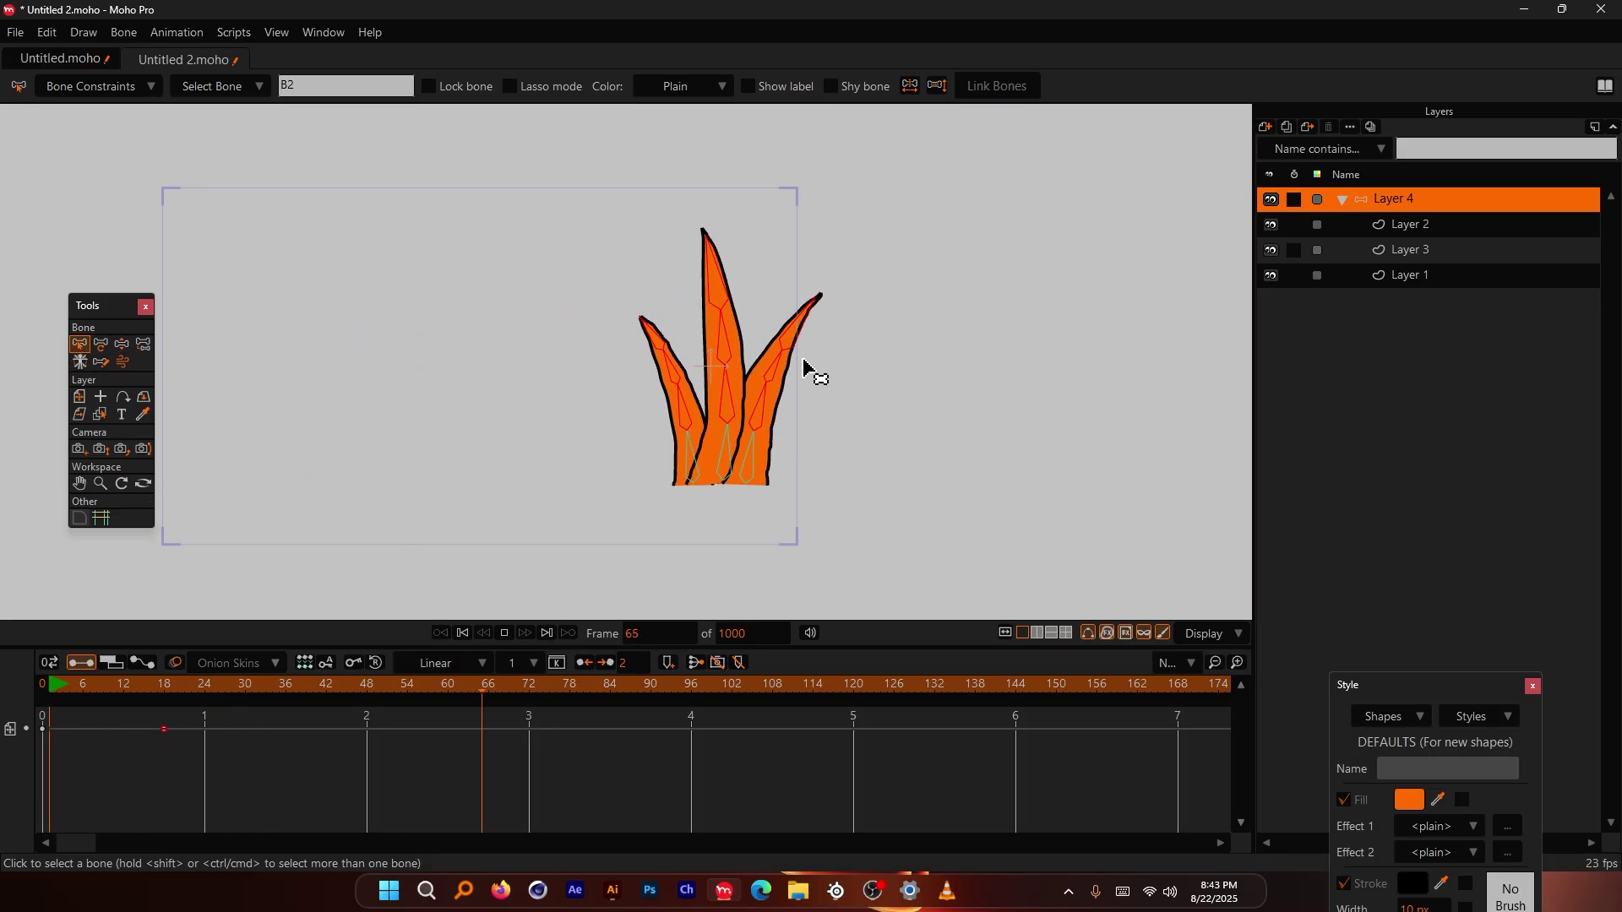
left_click(504, 633)
Step: Set the selected bones' angle weight to 5 and play the slide from frame 0
left_click(131, 88)
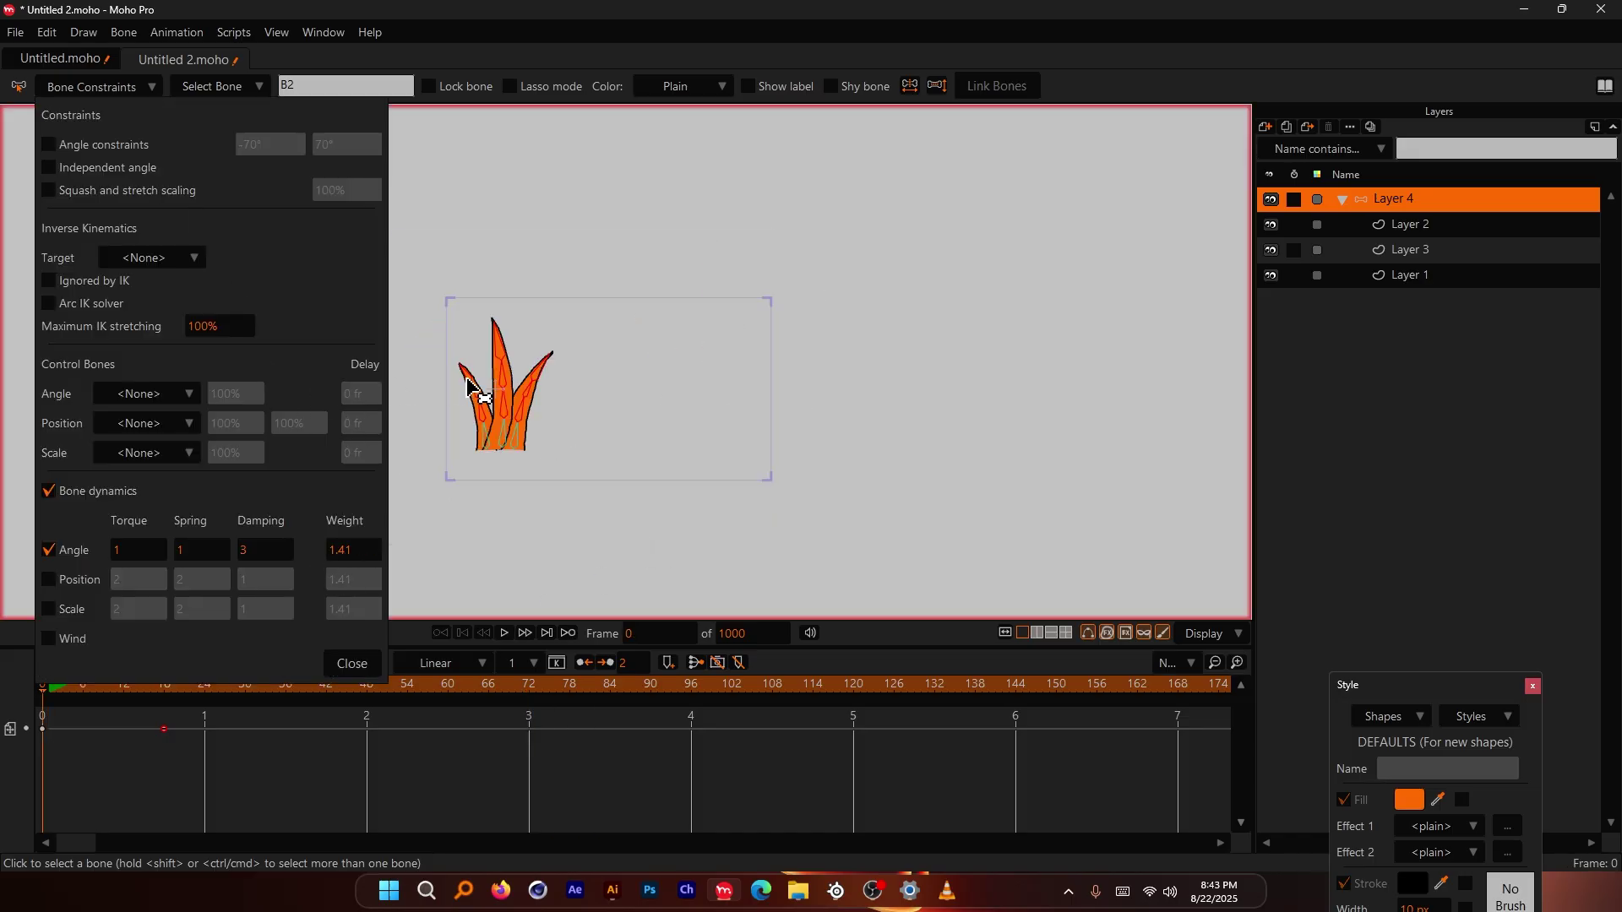
scroll(468, 389, "up", 3)
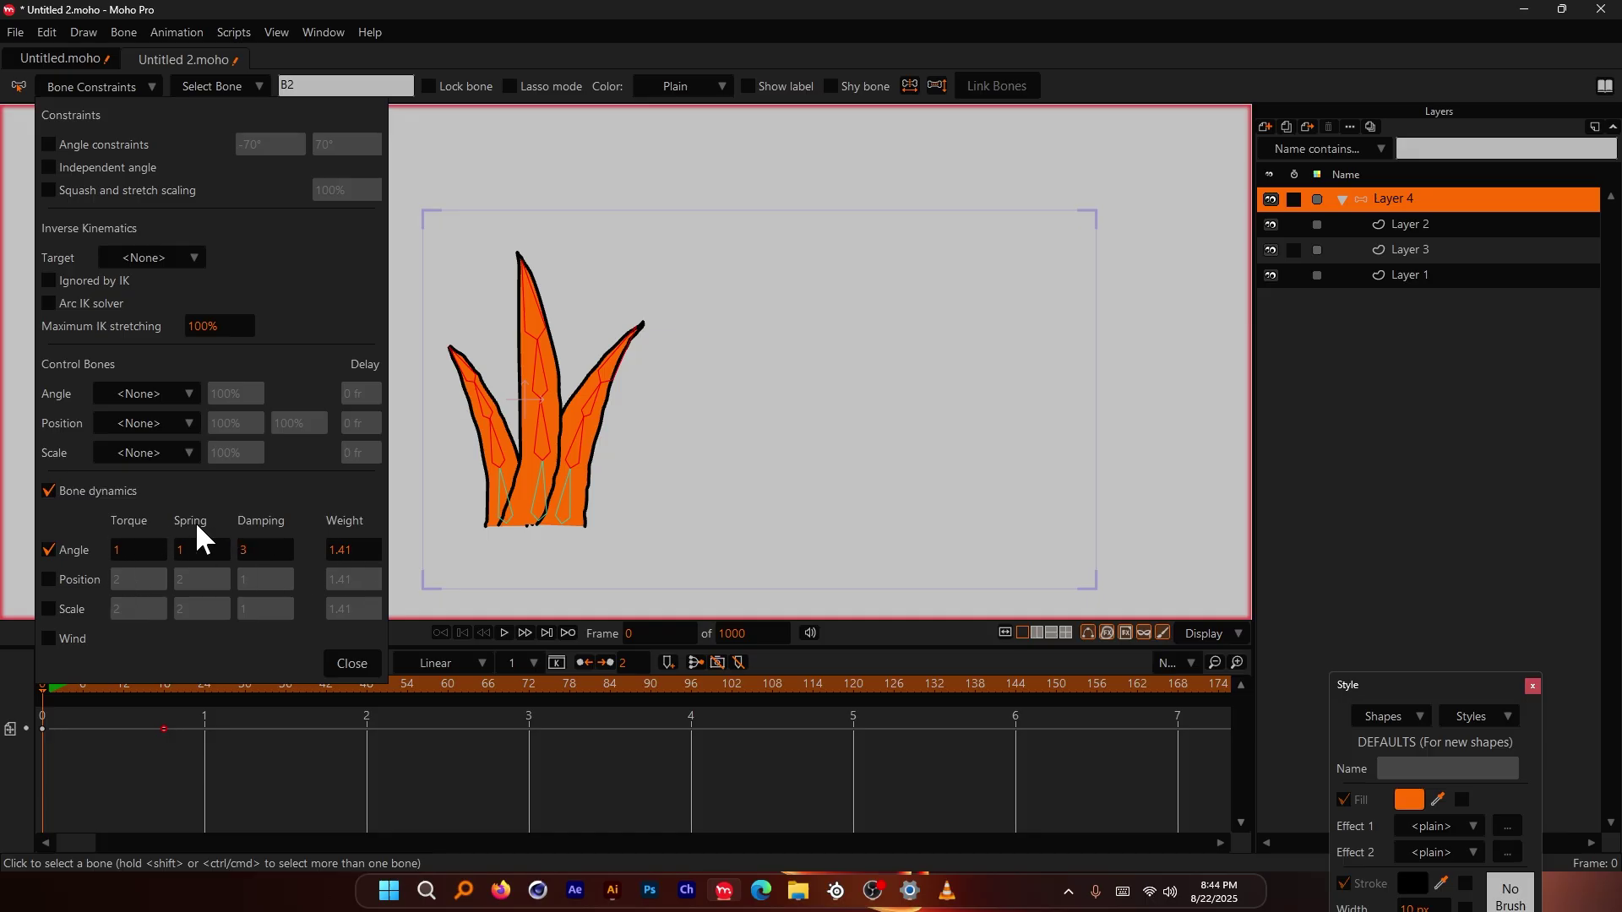
left_click(354, 551)
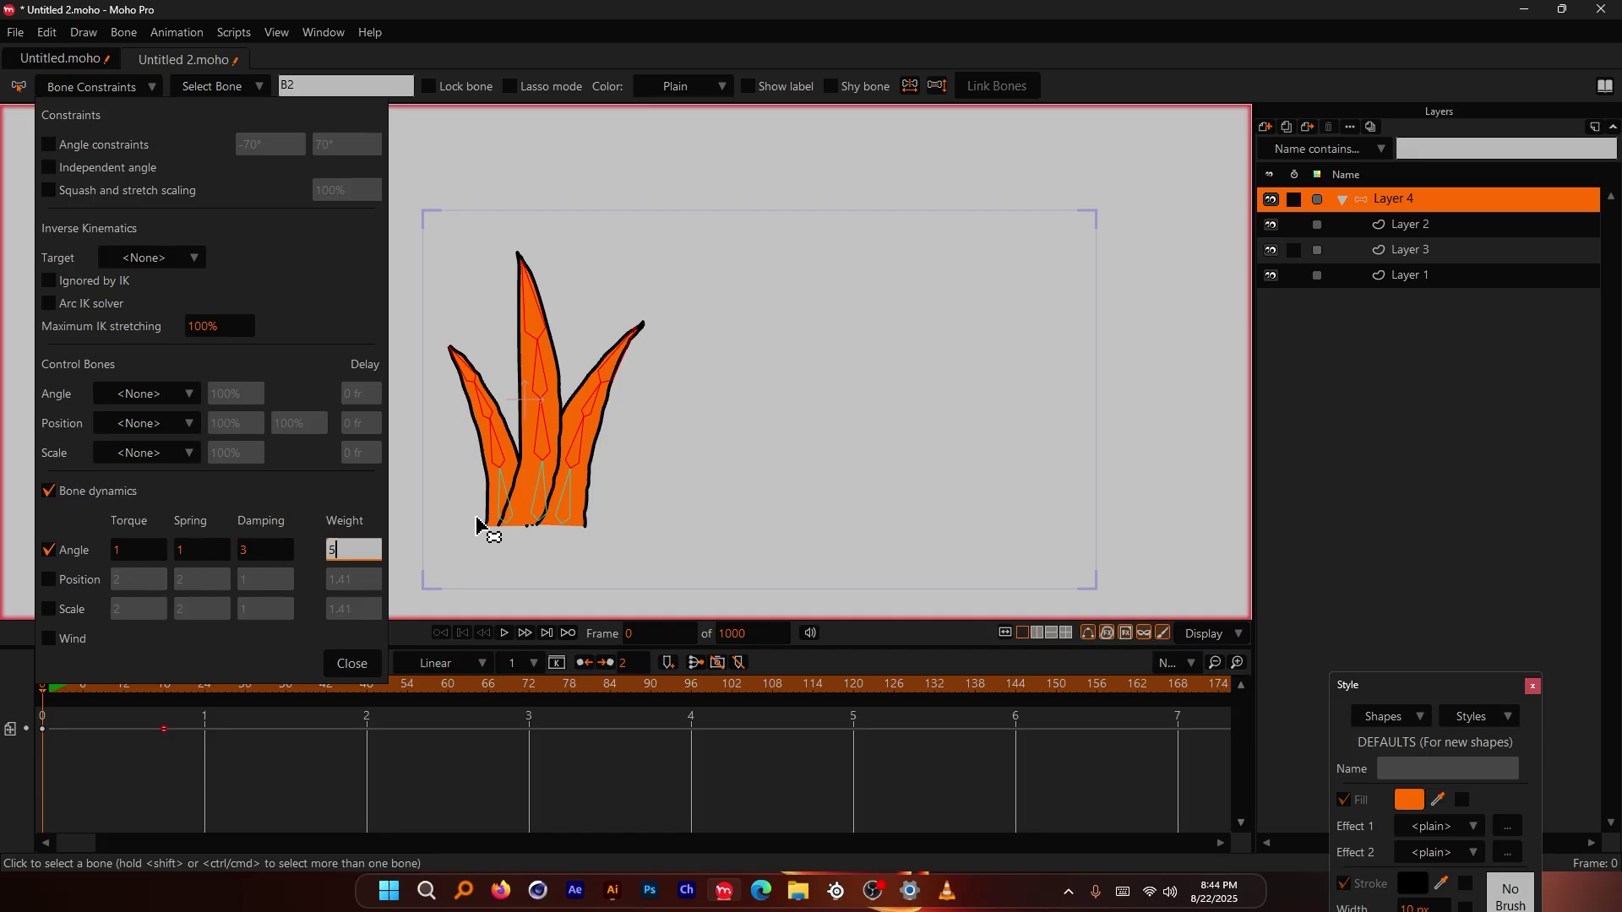
left_click(486, 557)
scroll(608, 518, "down", 1)
scroll(622, 379, "down", 2)
scroll(624, 448, "up", 2)
key("space")
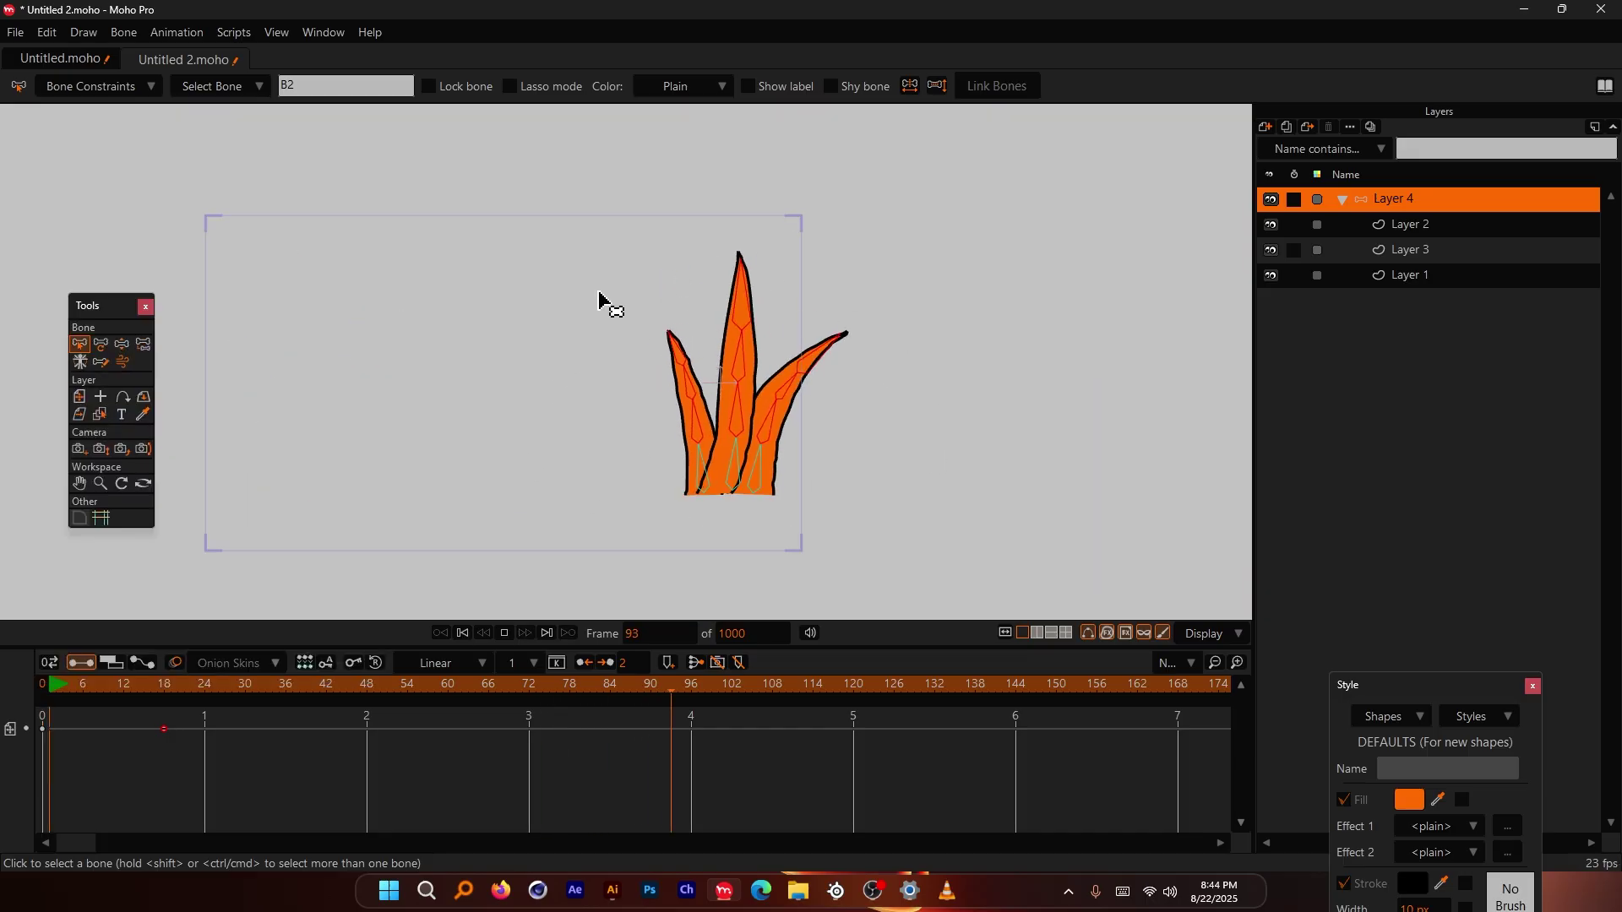
key("space")
Step: Replay the slide from frame 0, stop at frame 39 and open the bone constraints while examining the bent blades
left_click_drag(505, 686, 10, 687)
key("space")
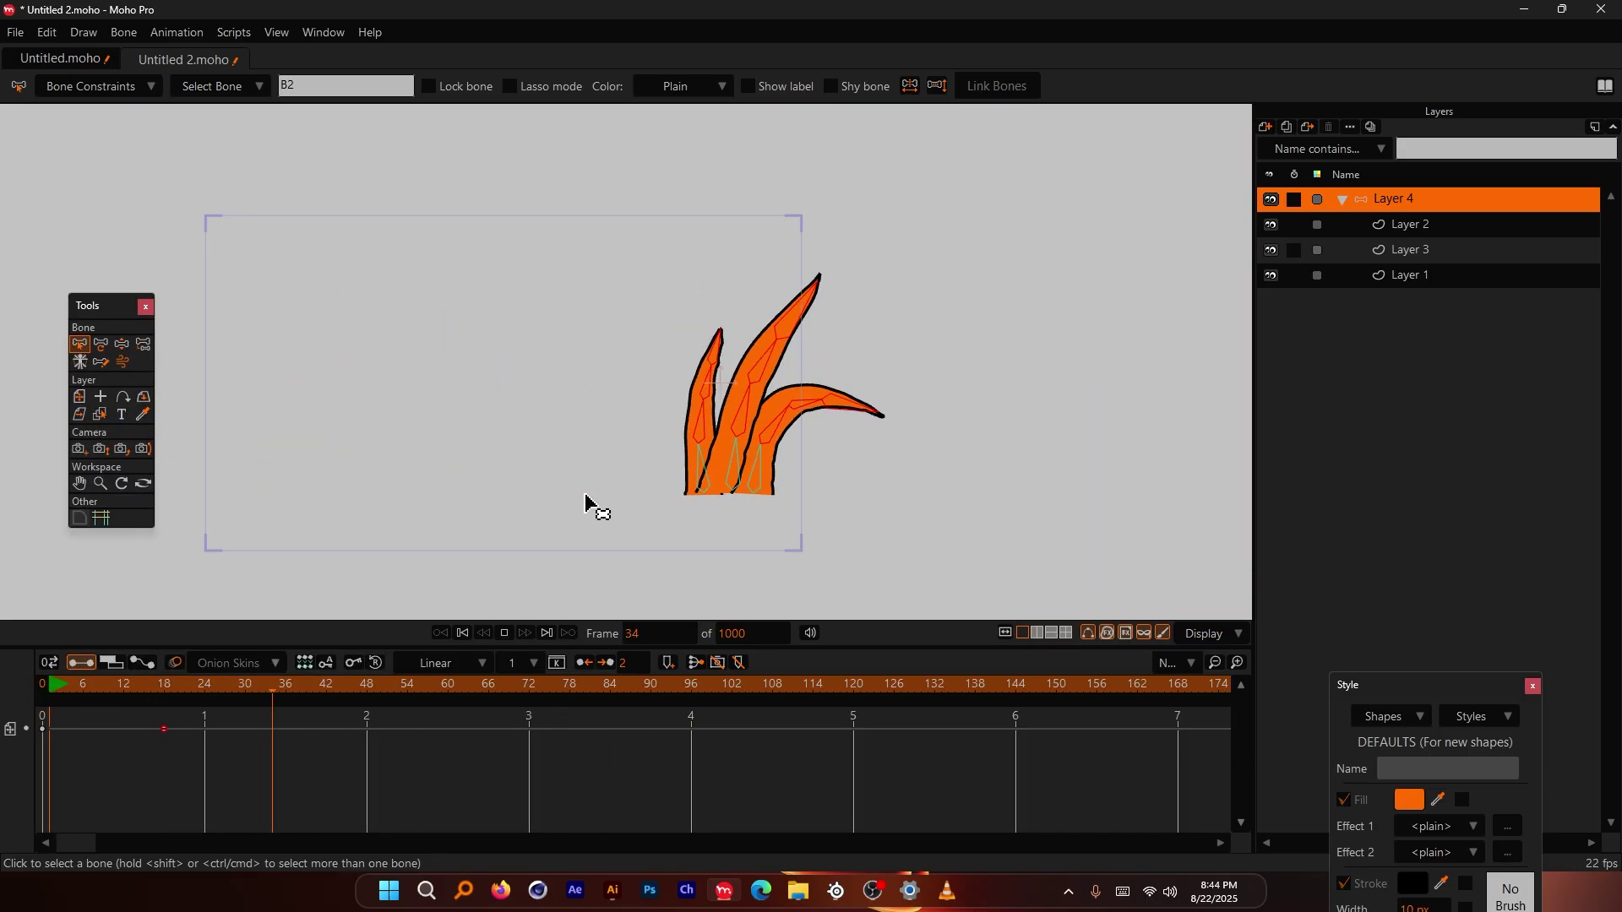
left_click(144, 87)
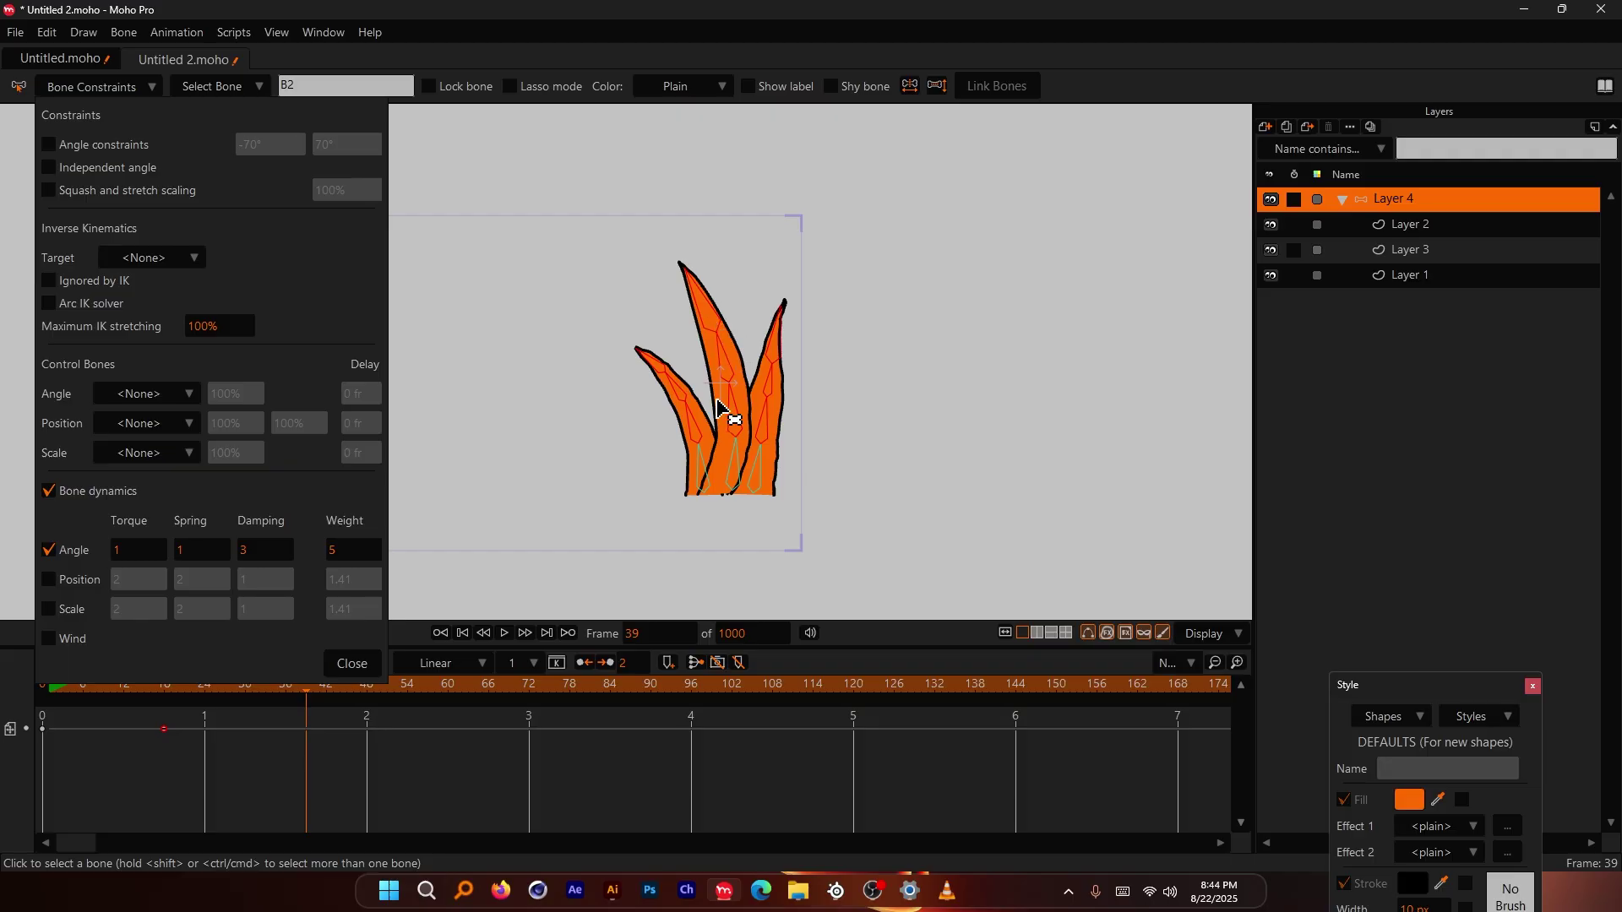
scroll(722, 414, "up", 3)
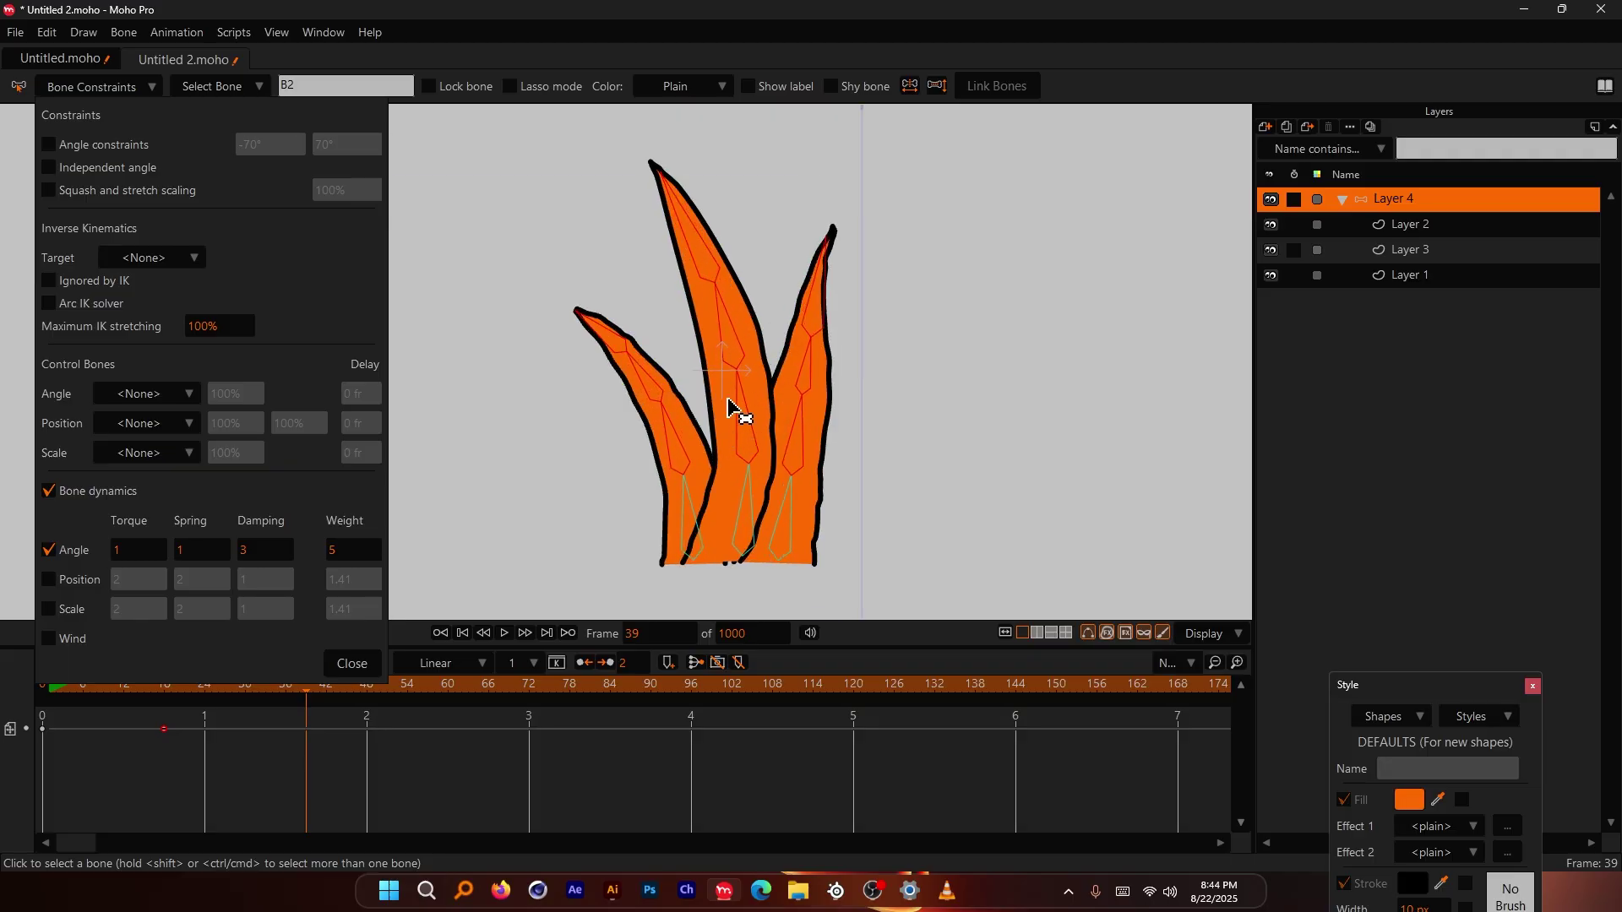
Step: Set the selected bones' angle weight to 1 and play the slide from frame 0
left_click(338, 553)
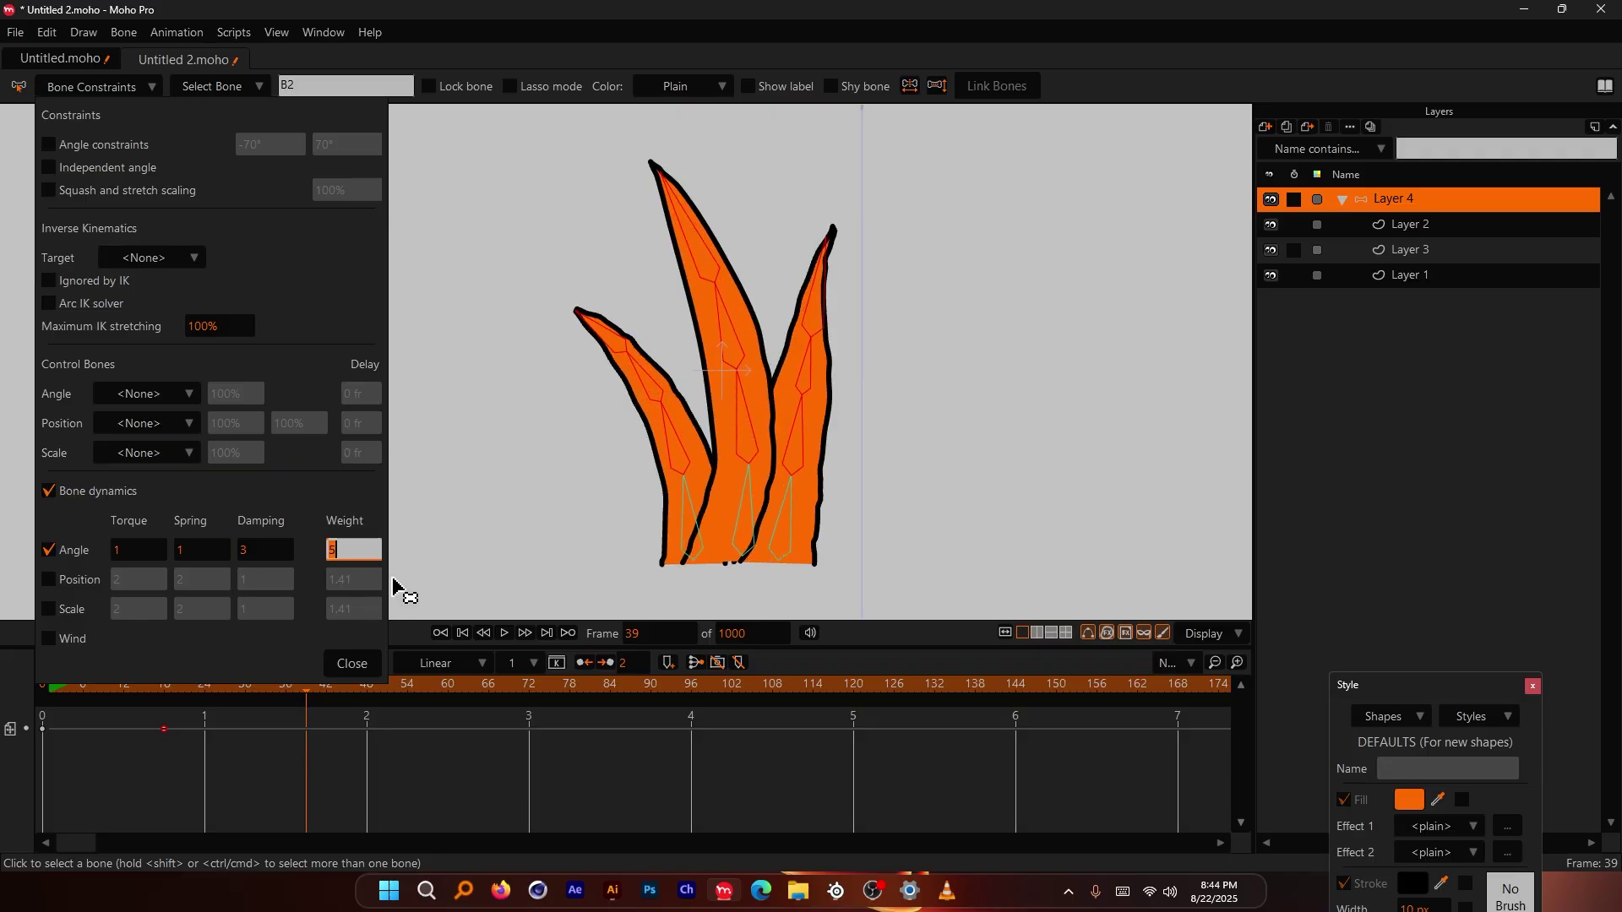
left_click(359, 662)
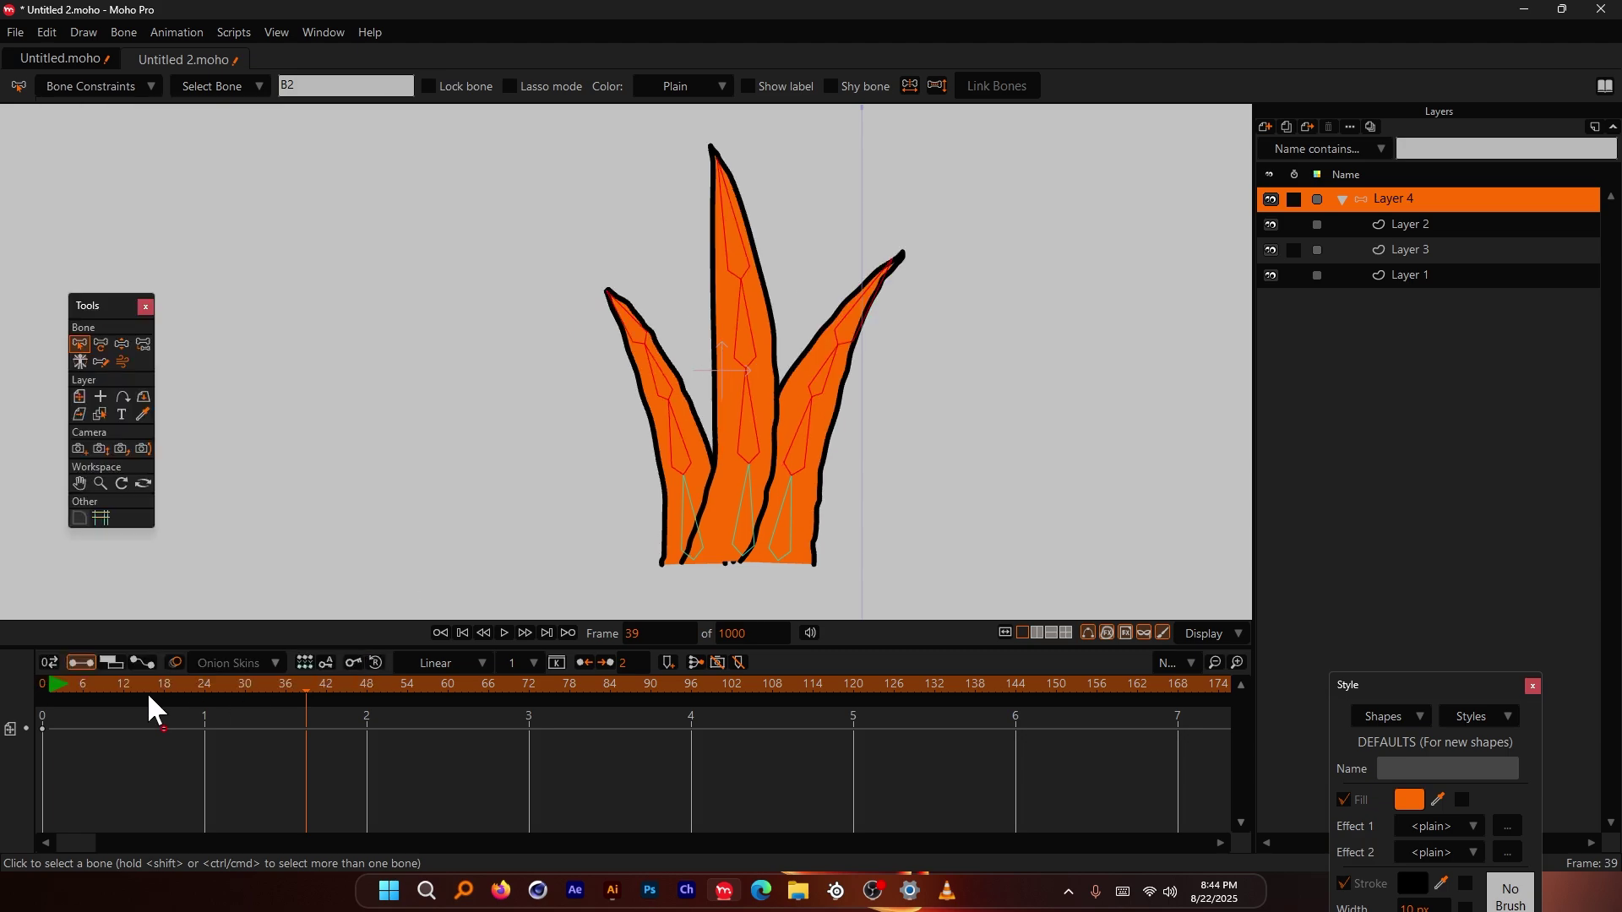
left_click_drag(64, 685, 26, 677)
key("space")
scroll(689, 460, "down", 3)
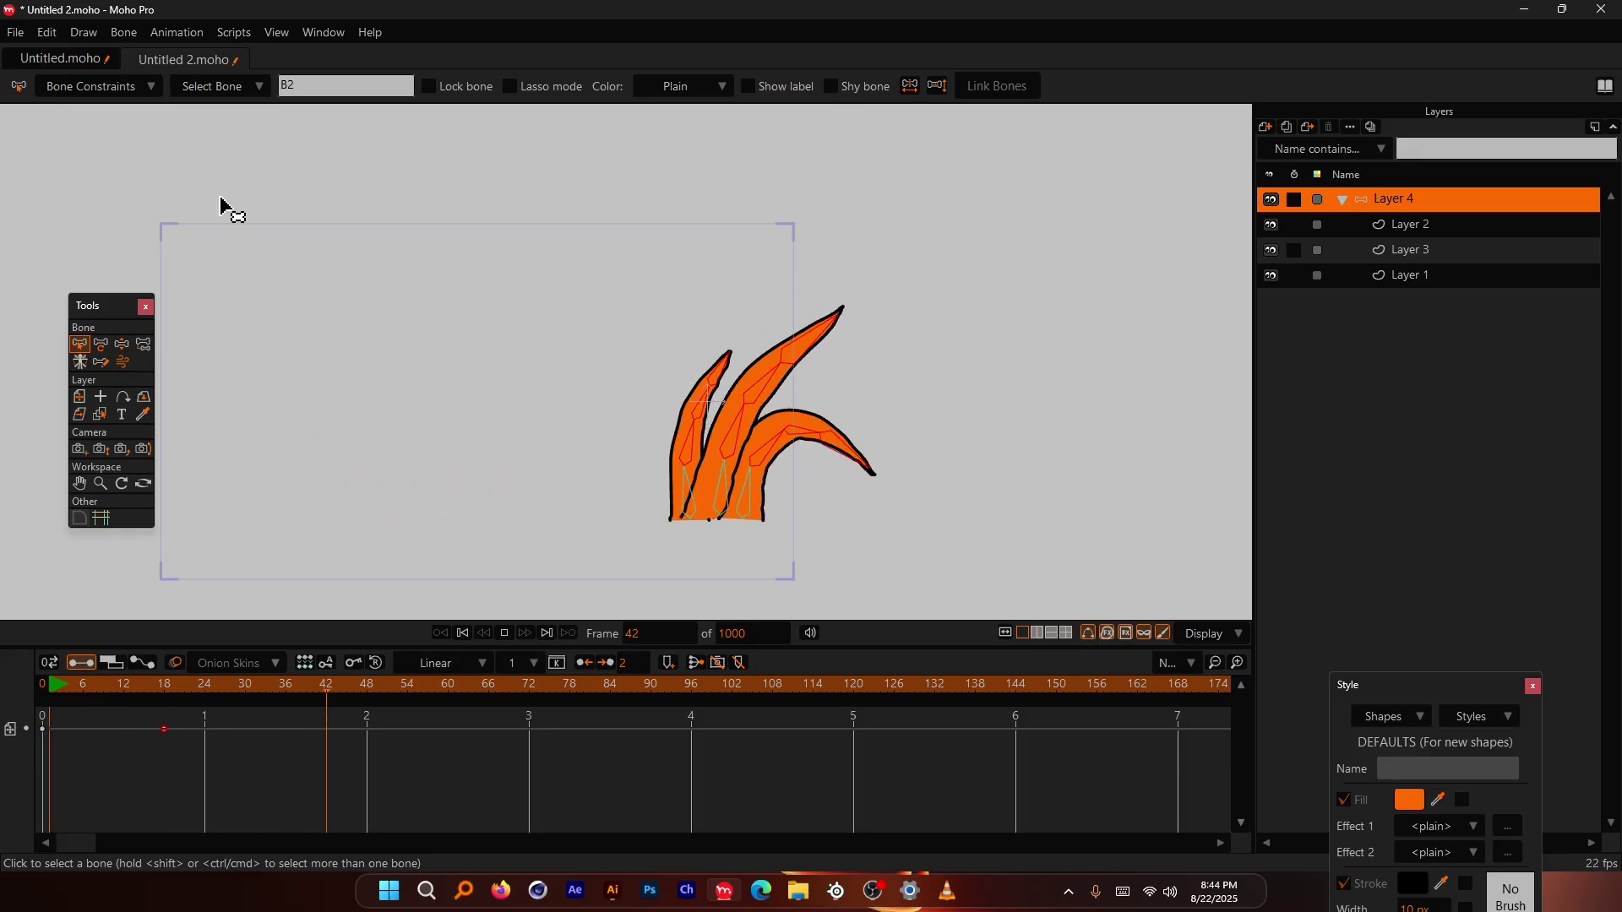
key("space")
Step: Check the selected bones' dynamics values, replay the slide, stop at frame 48 and reopen the bone constraints
left_click(102, 87)
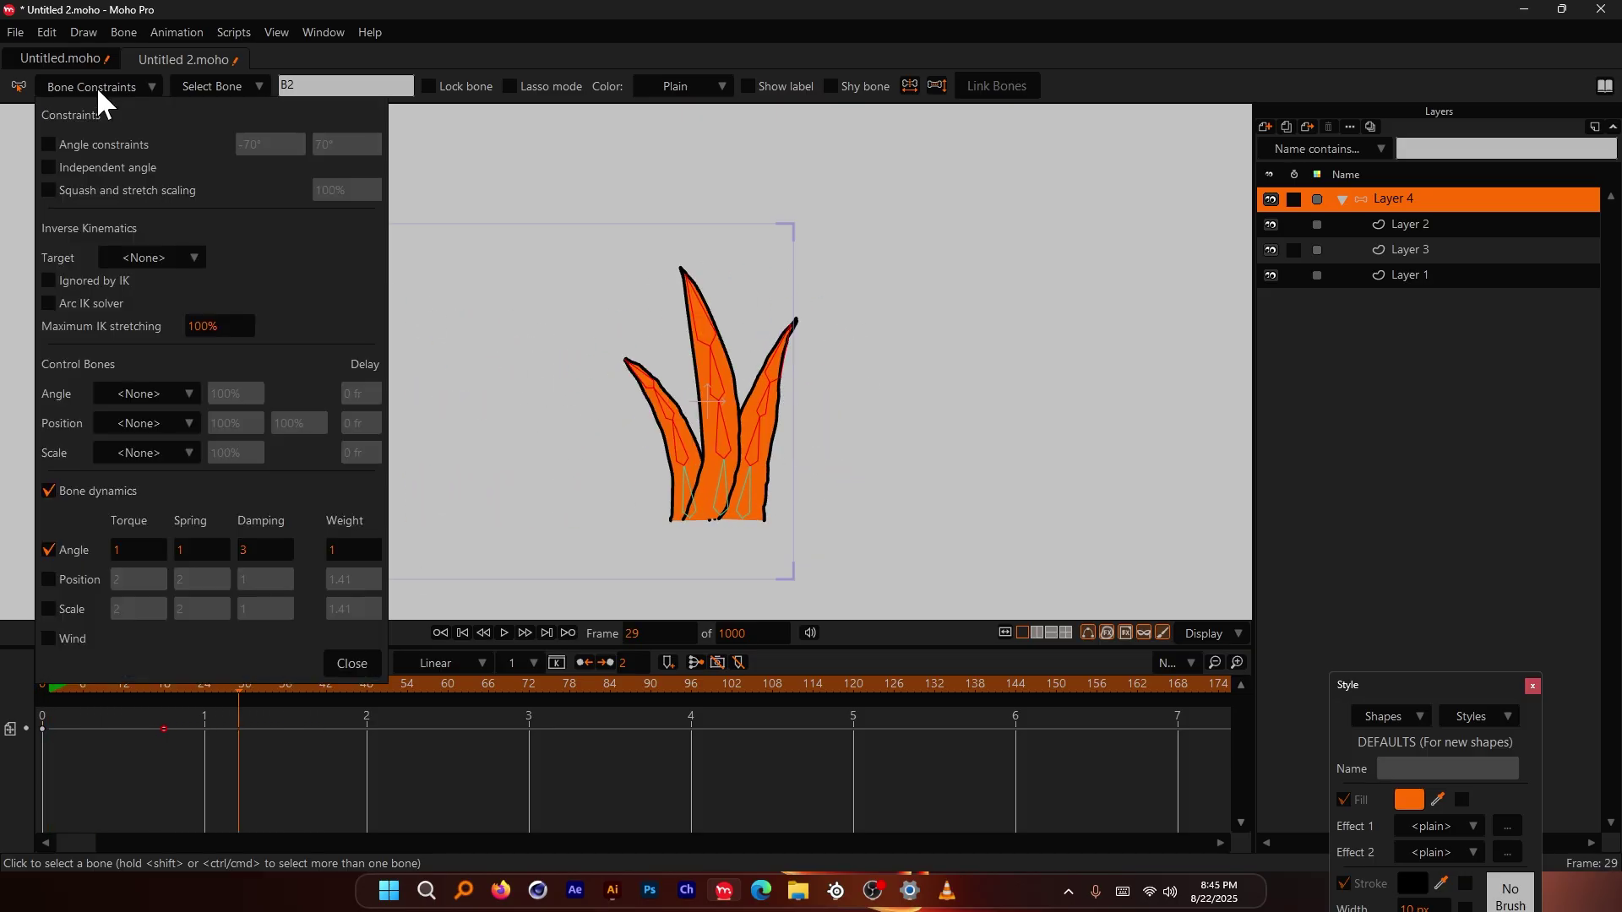
left_click(343, 663)
key("space")
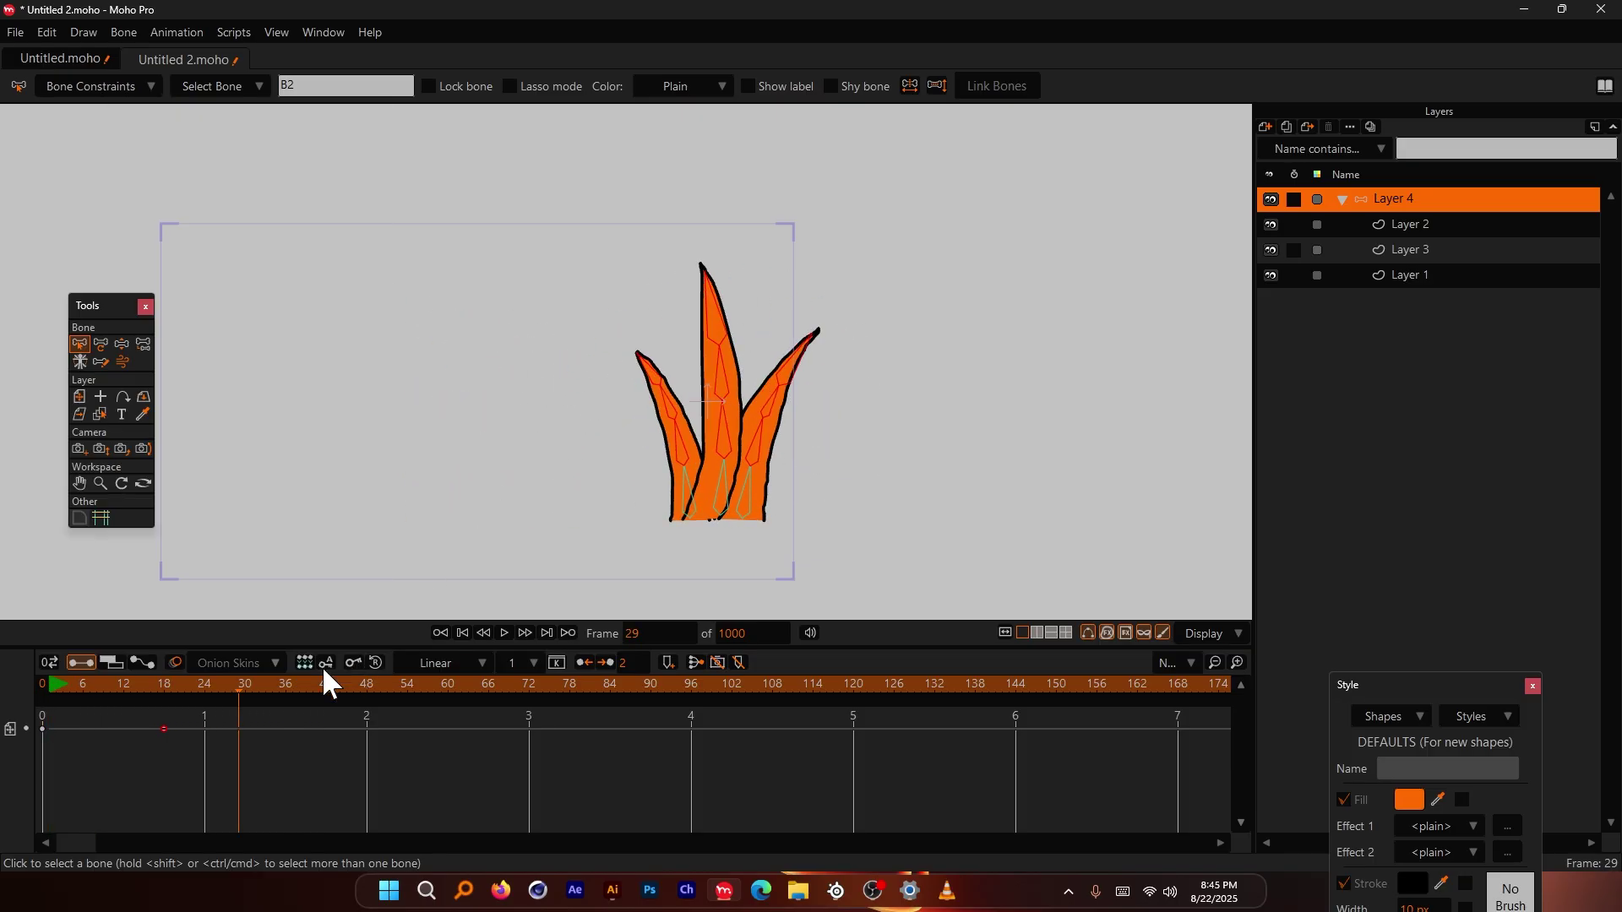
key("space")
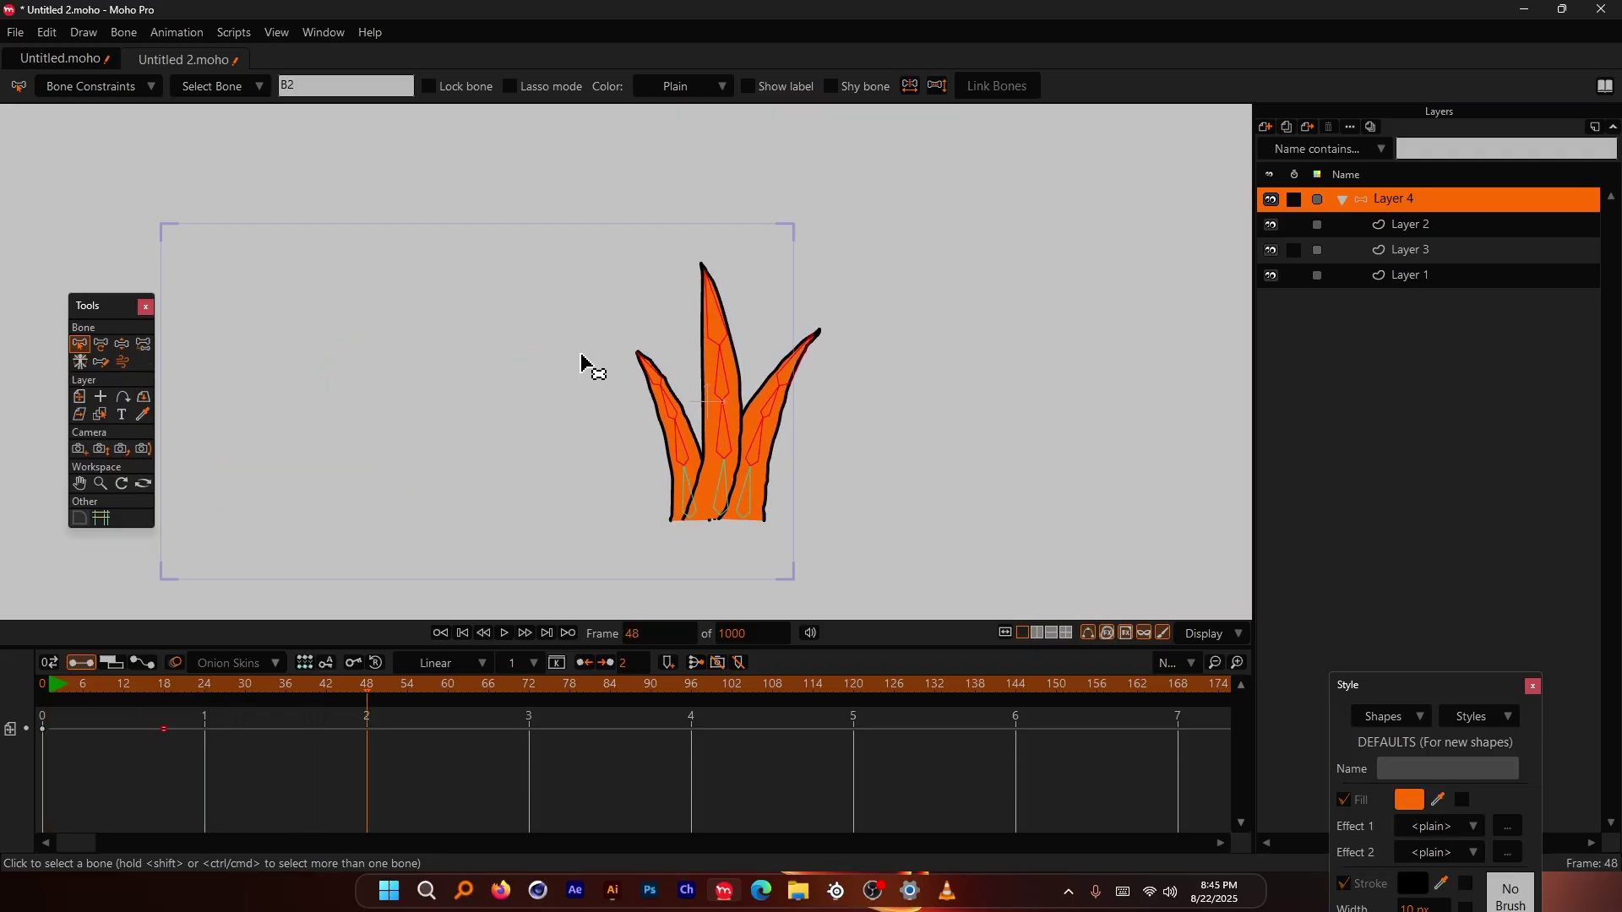
left_click(106, 88)
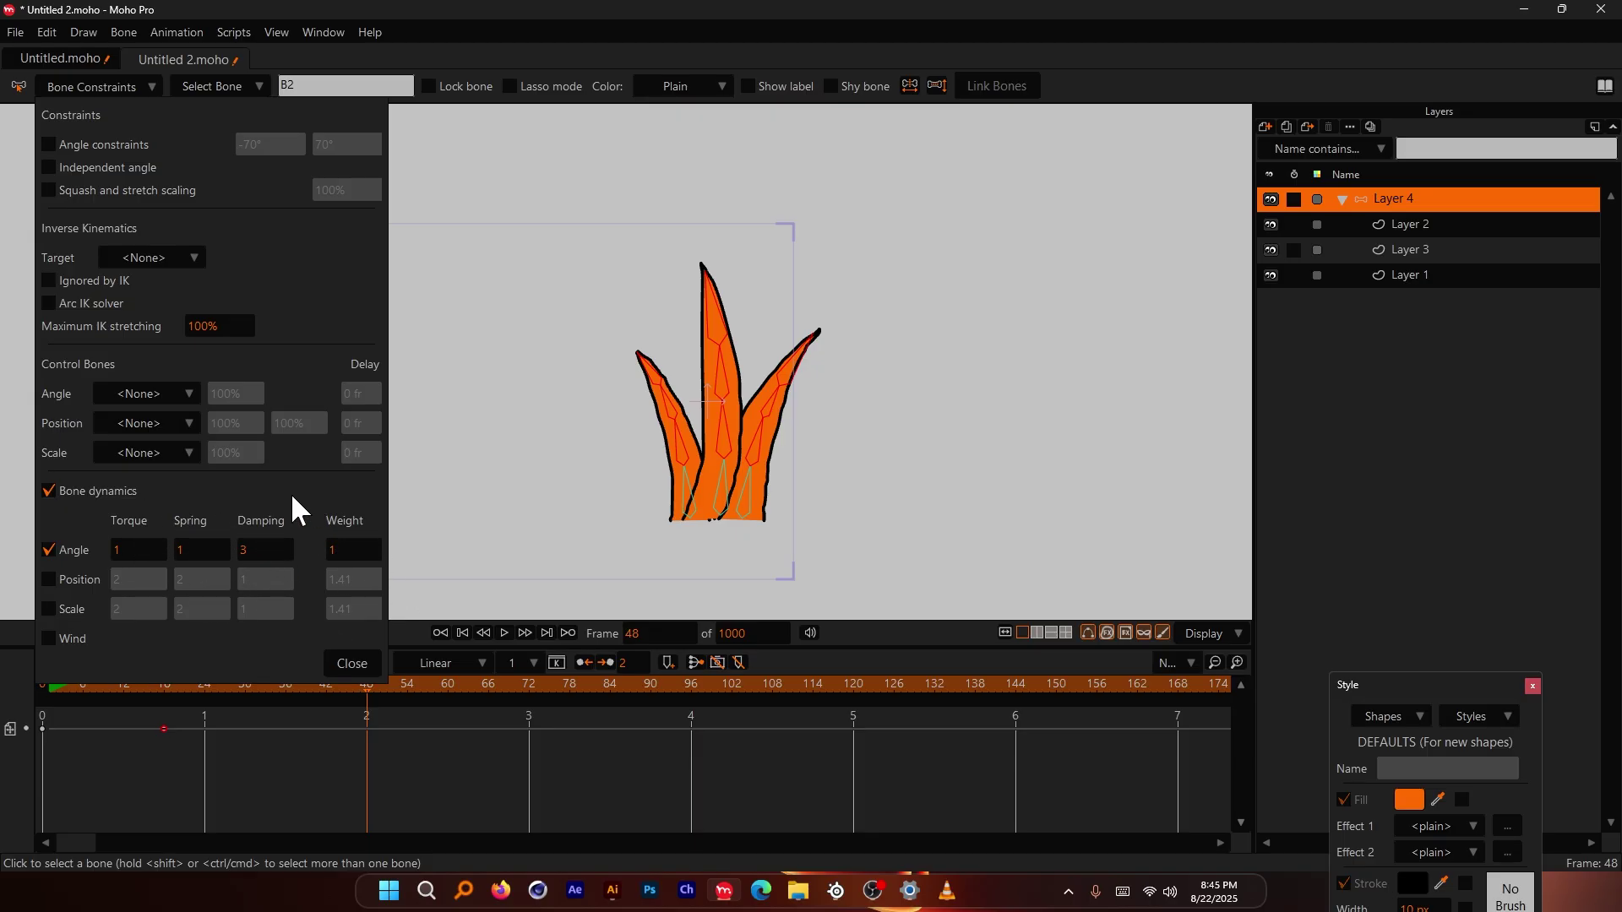
scroll(920, 295, "down", 6)
scroll(658, 325, "up", 5)
scroll(796, 251, "up", 1)
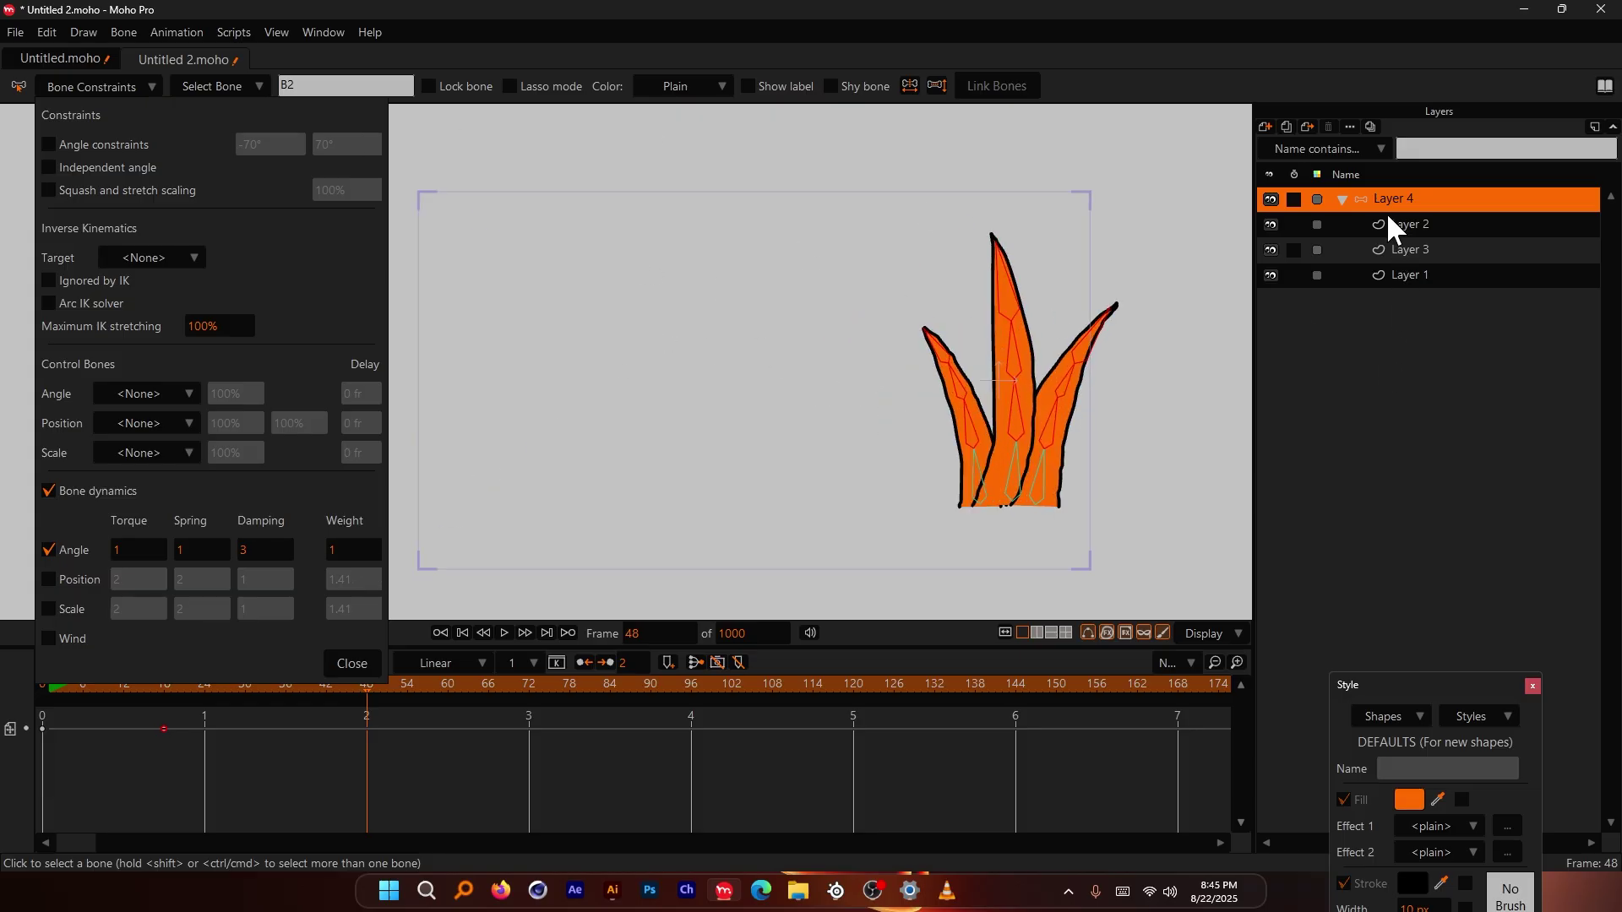
Step: Switch to Illustrator and paint a vertical coil spring beside the Torque and Spring labels
key("alt+Tab")
mouse_move(707, 511)
left_mouse_down()
mouse_move(694, 441)
mouse_move(604, 353)
mouse_move(577, 268)
mouse_move(498, 215)
mouse_move(541, 101)
mouse_move(661, 91)
left_mouse_up()
scroll(752, 414, "down", 2)
scroll(742, 506, "up", 6)
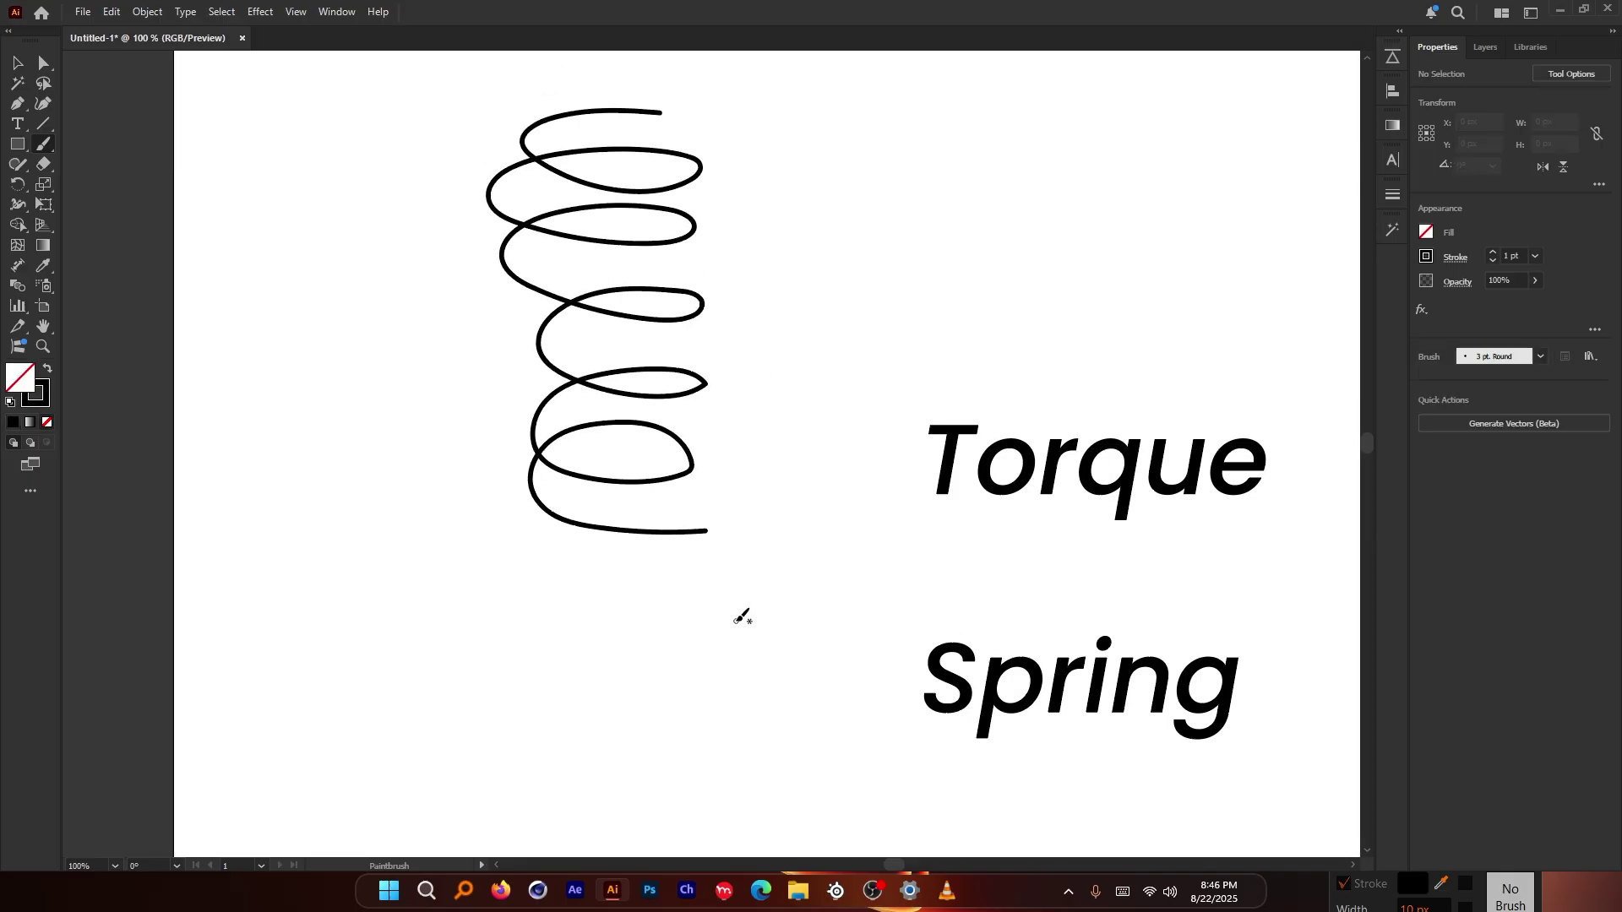
Step: Paint a large box on top of the coil spring and a curved arrow sweeping from it down to the left
left_click_drag(659, 213, 524, 217)
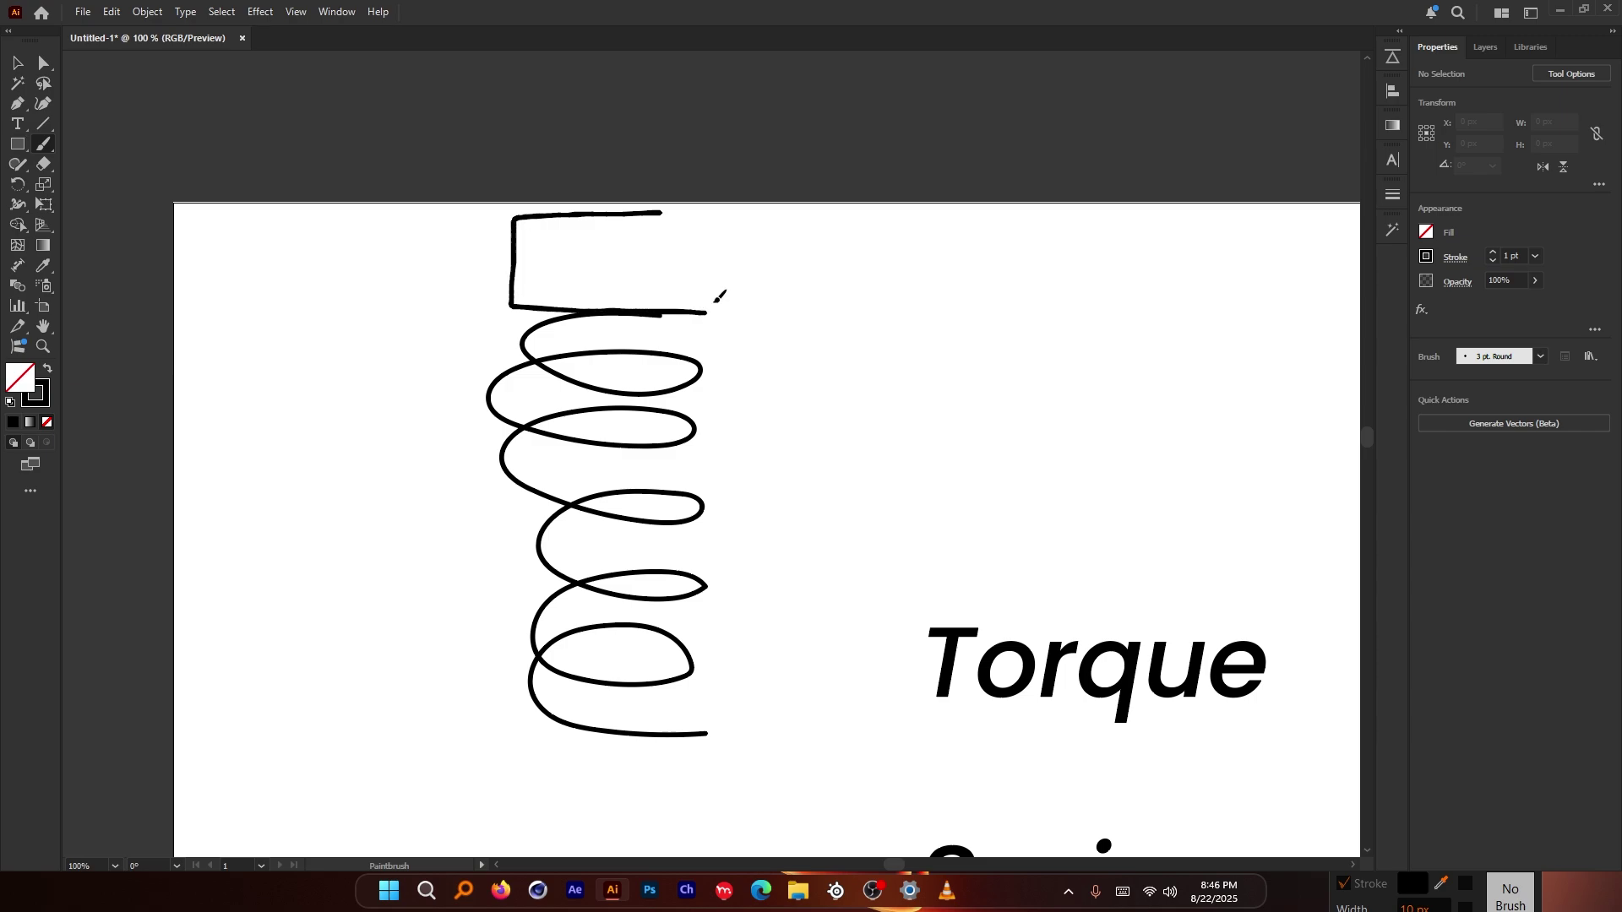
left_click_drag(716, 297, 658, 213)
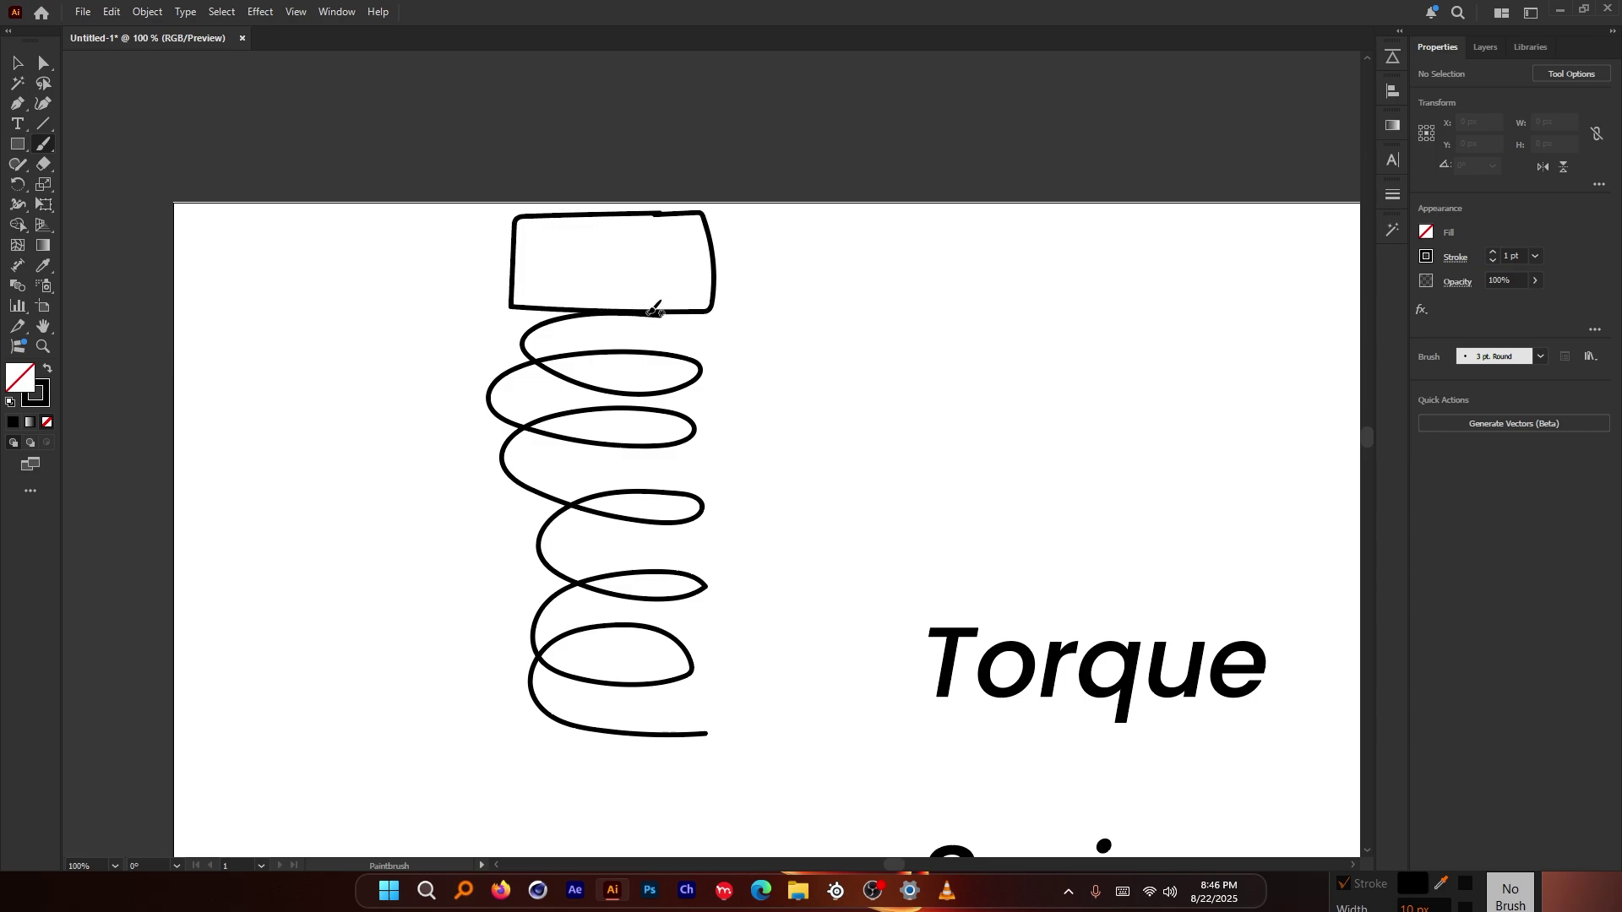
left_click_drag(908, 252, 745, 262)
key("ctrl+z")
mouse_move(631, 260)
left_mouse_down()
mouse_move(426, 311)
mouse_move(284, 490)
mouse_move(304, 487)
left_mouse_up()
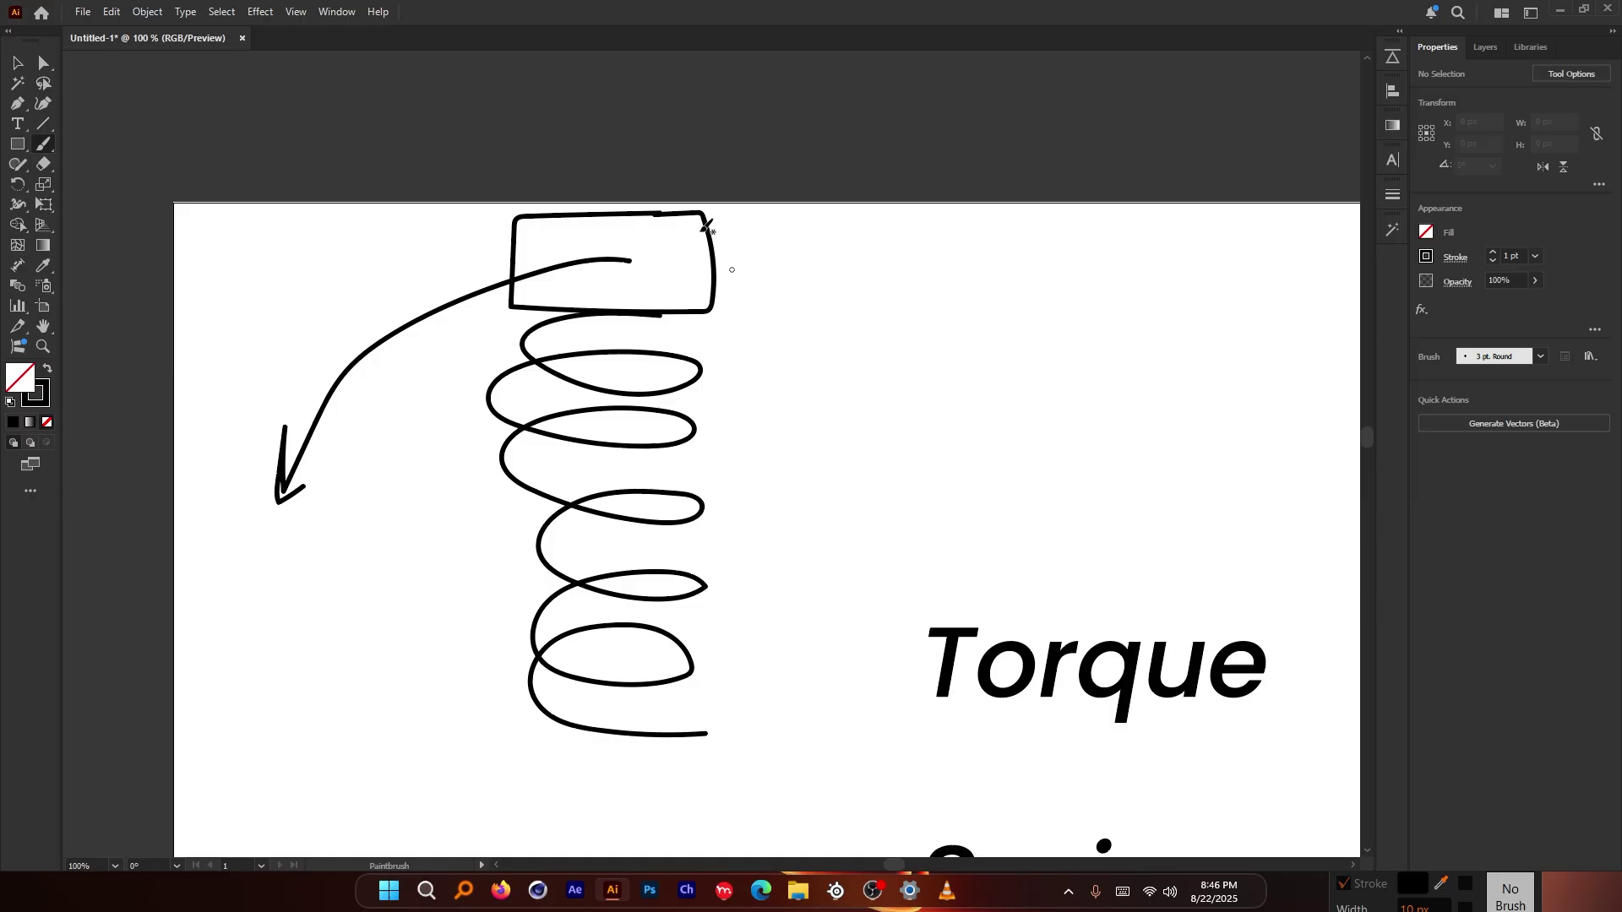
Step: Undo the arrow and the large box, and paint a small box on top of the coil spring
key("ctrl+z")
key("ctrl+z")
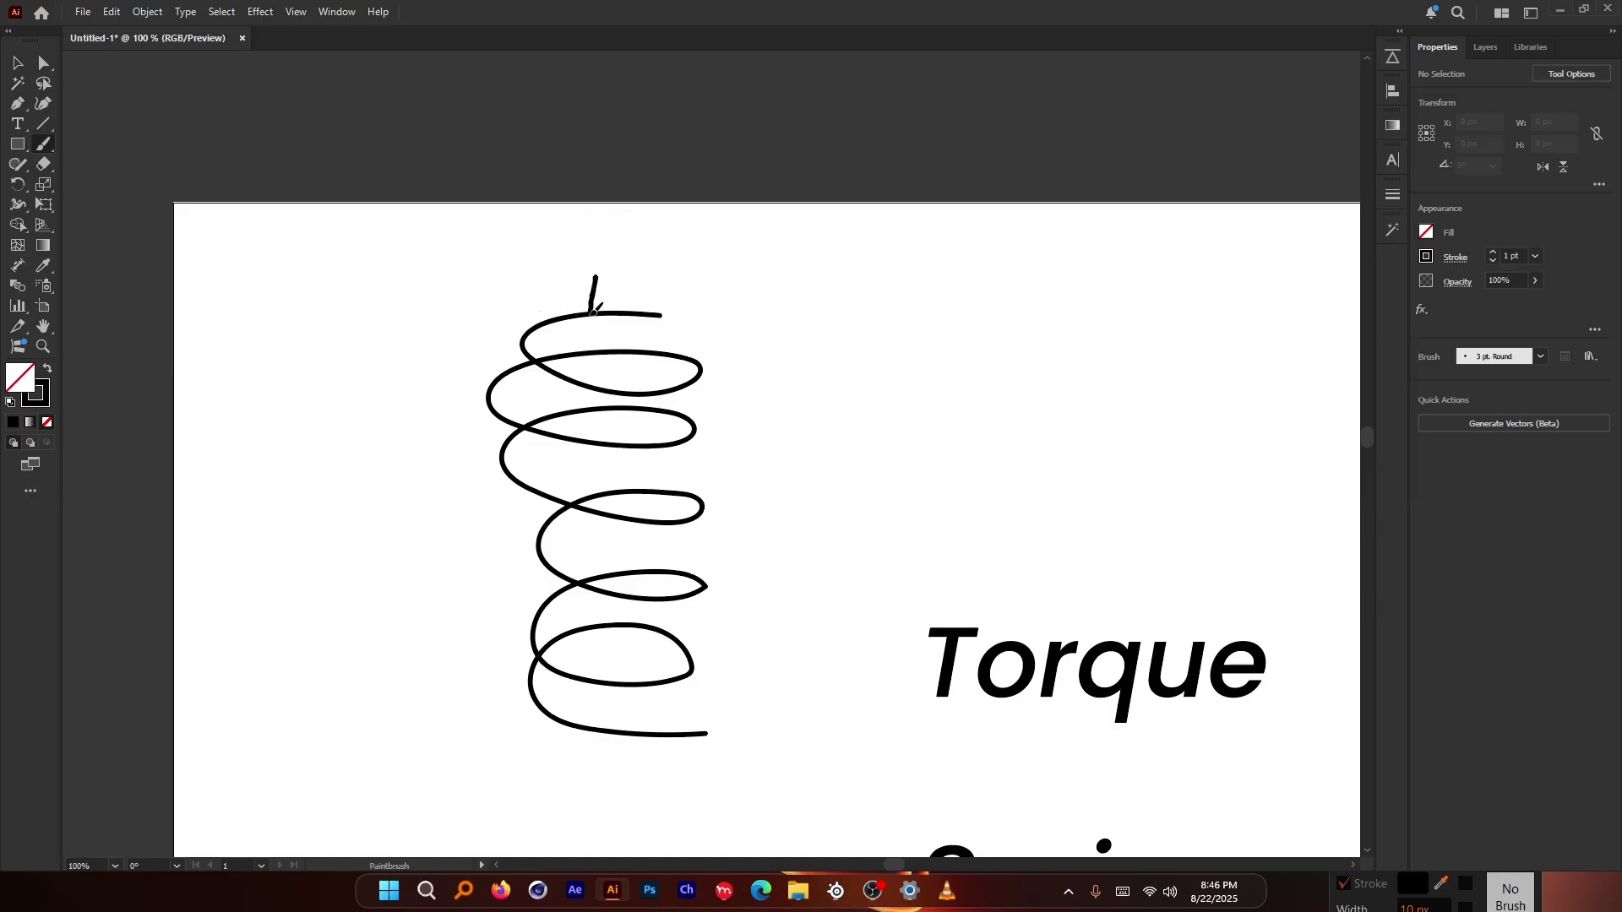
key("ctrl+z")
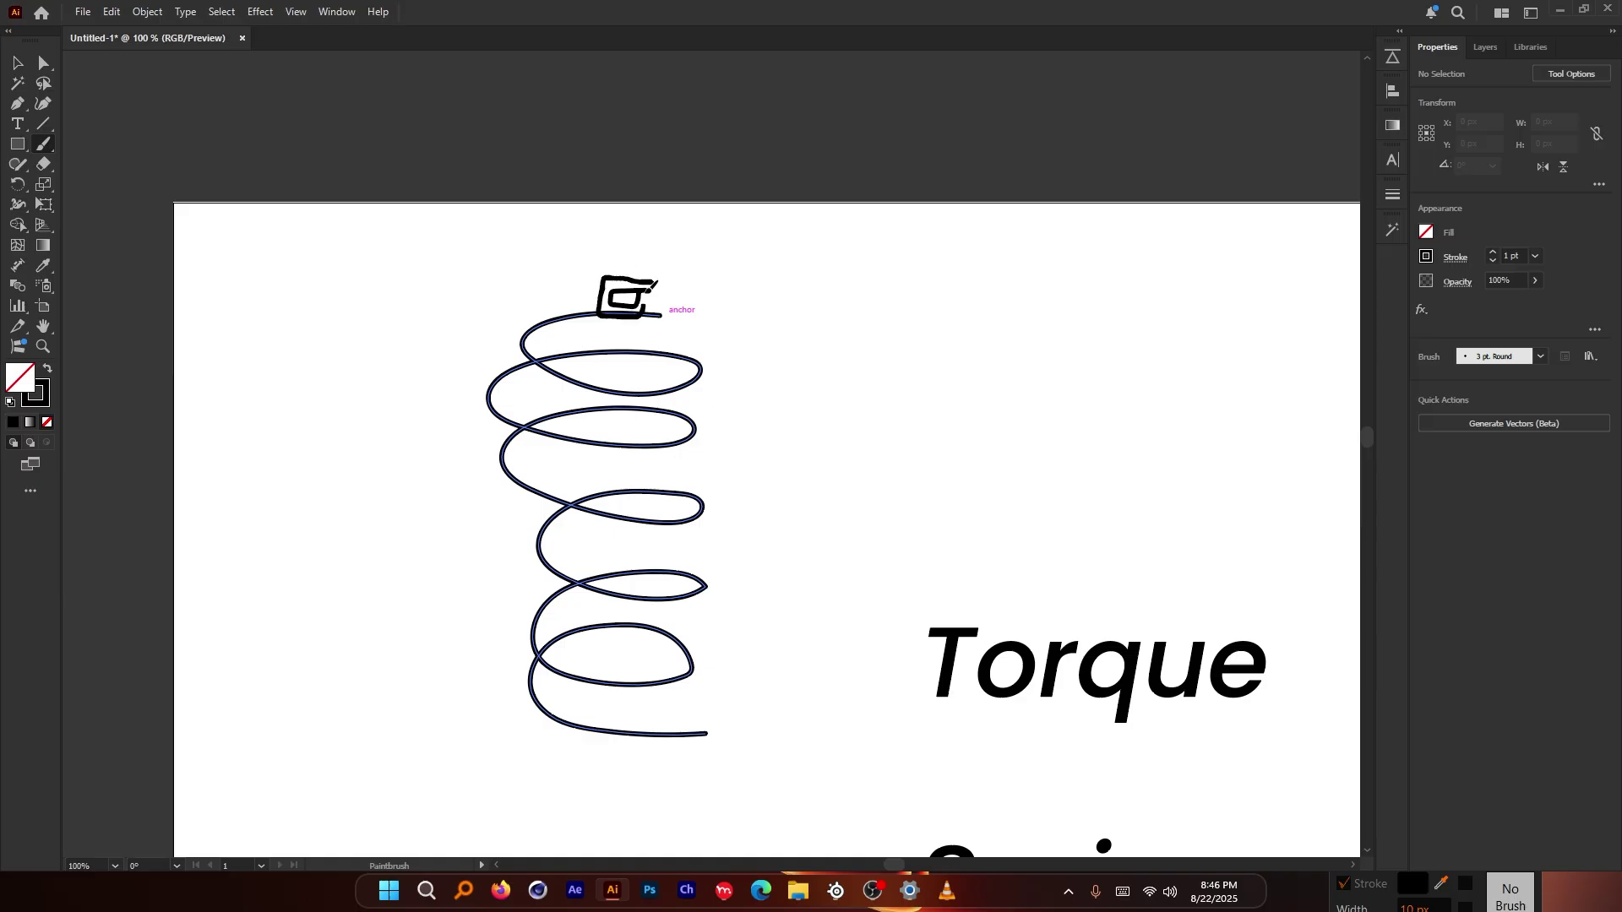
left_click_drag(651, 286, 646, 298)
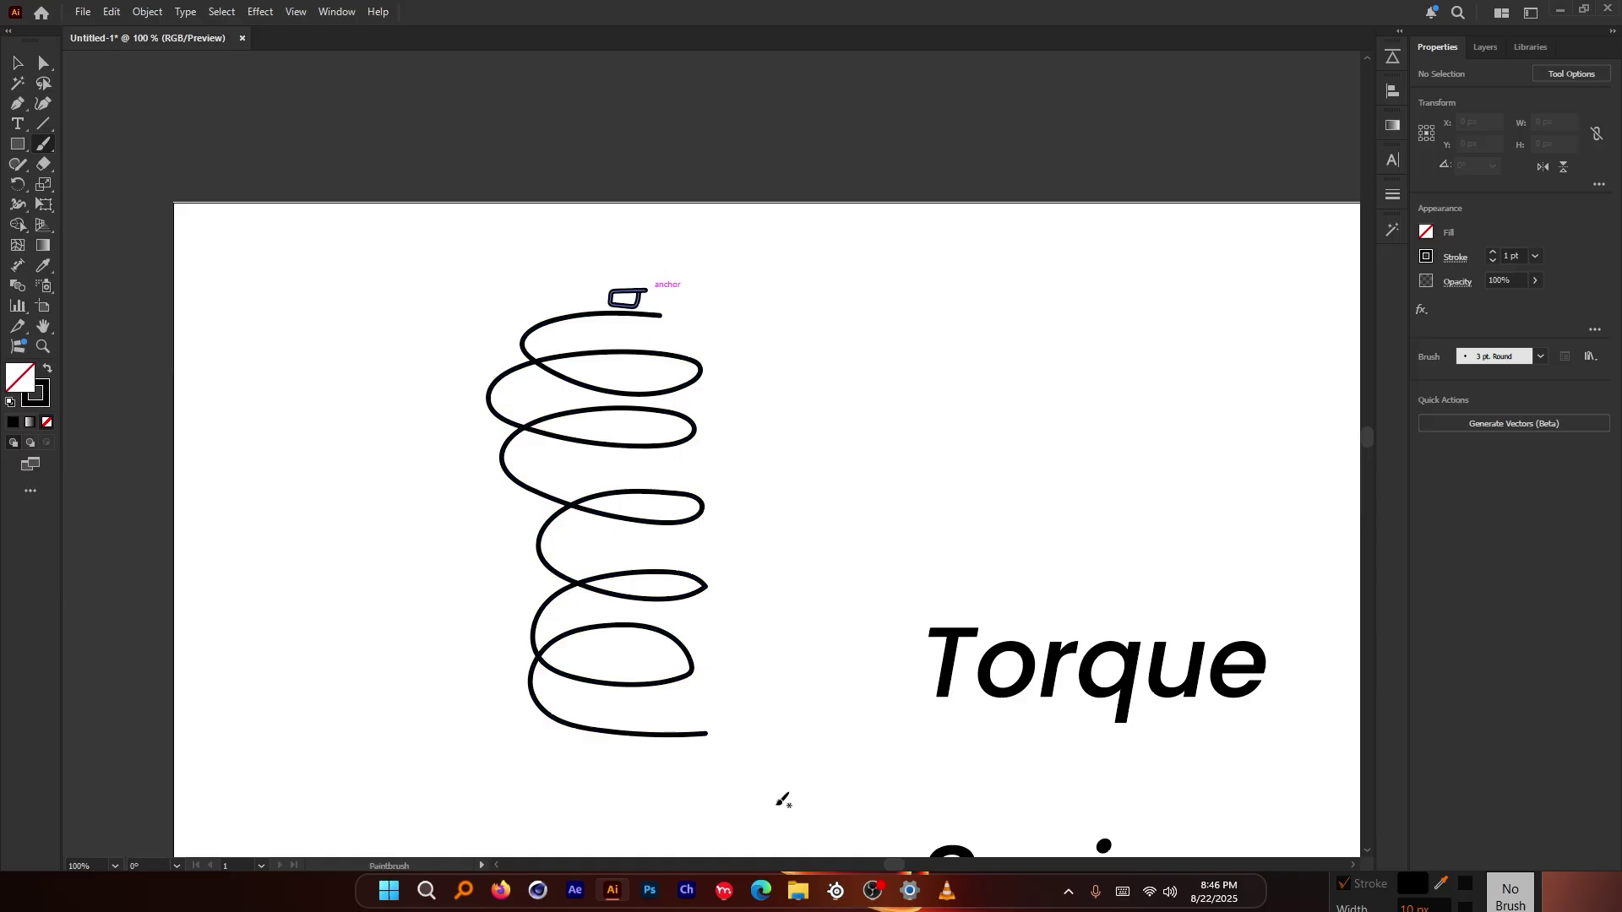
Step: Switch back to Moho, set the selected bones' angle weight to 20 and play the slide from frame 0
left_click(724, 891)
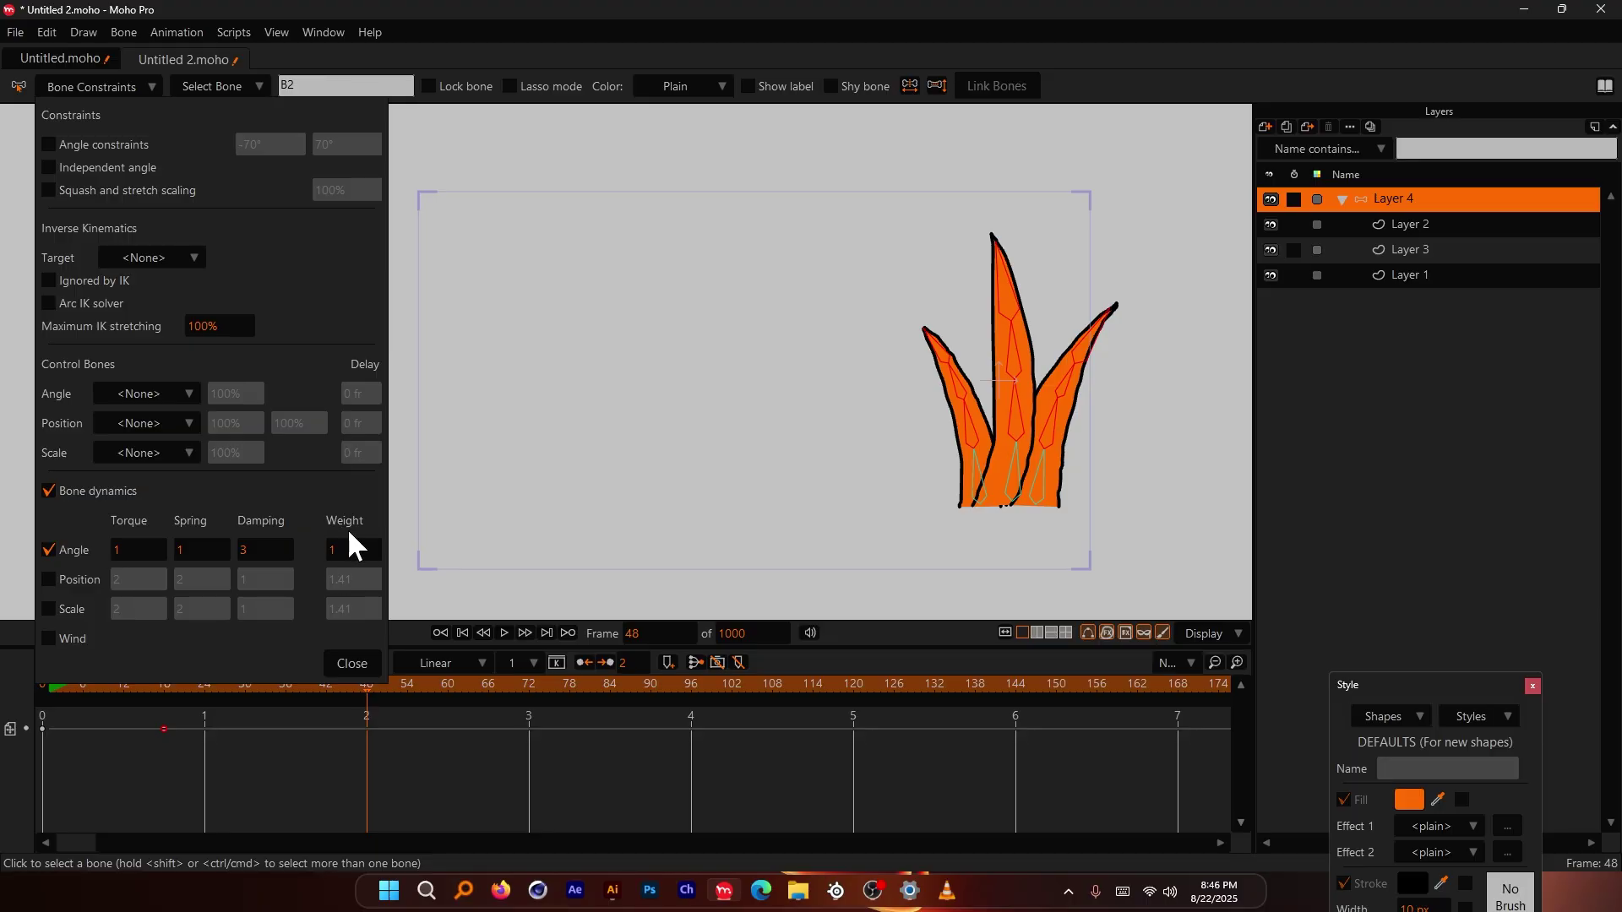
left_click(346, 550)
left_click(349, 661)
left_click_drag(123, 681, 43, 683)
key("space")
scroll(522, 373, "down", 2)
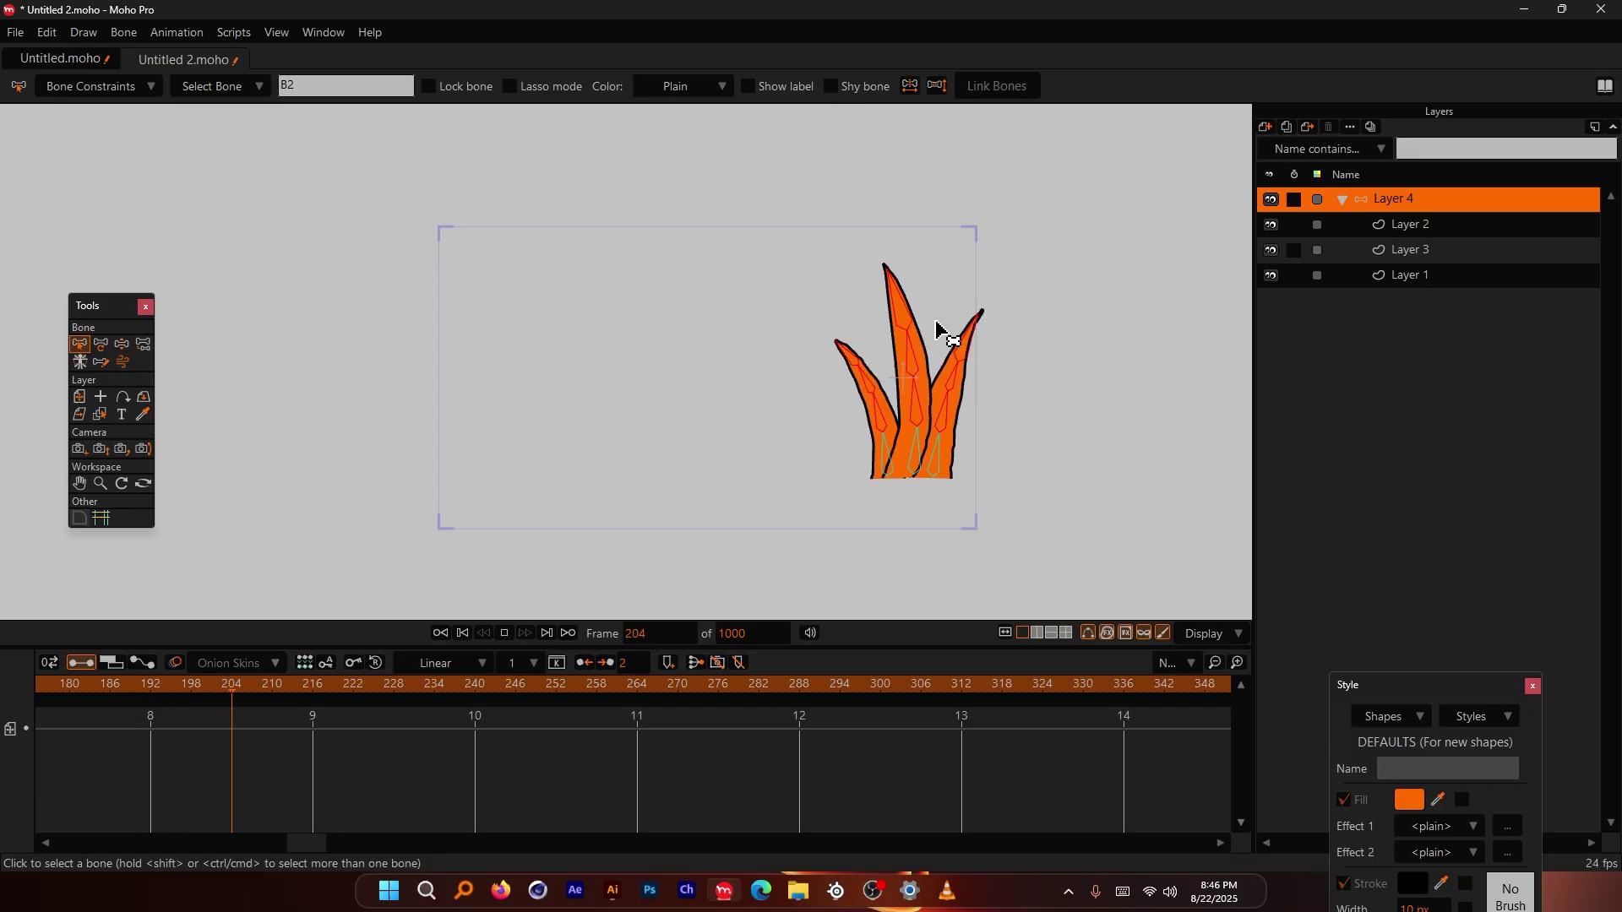
key("space")
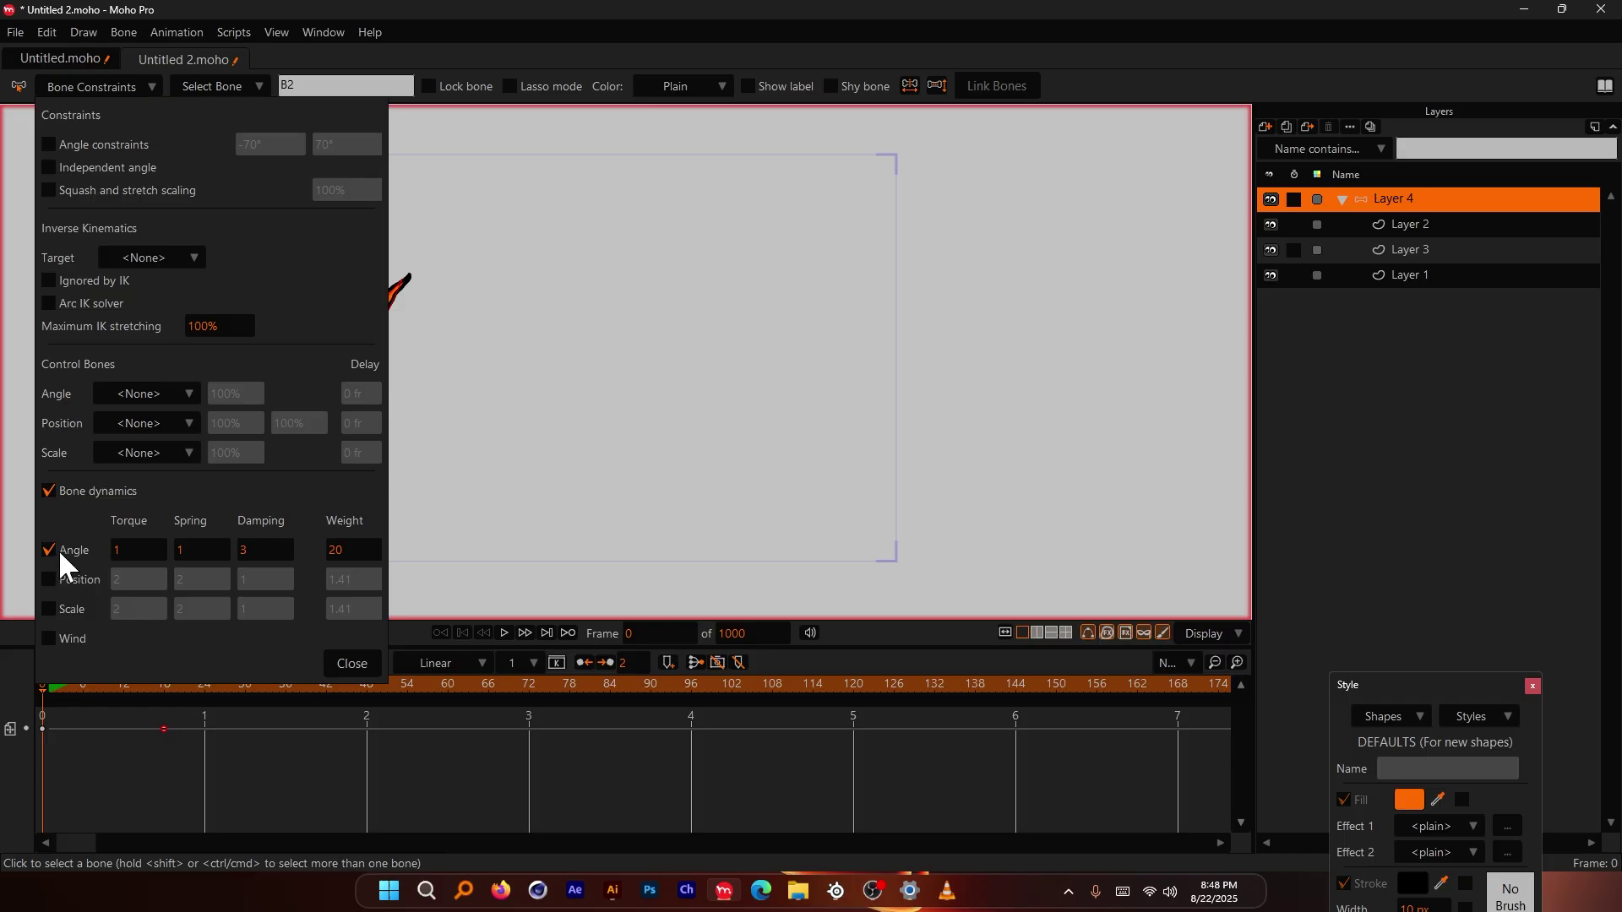
Step: Turn off angle dynamics and turn on position dynamics for the selected bones
left_click(58, 549)
left_click(52, 578)
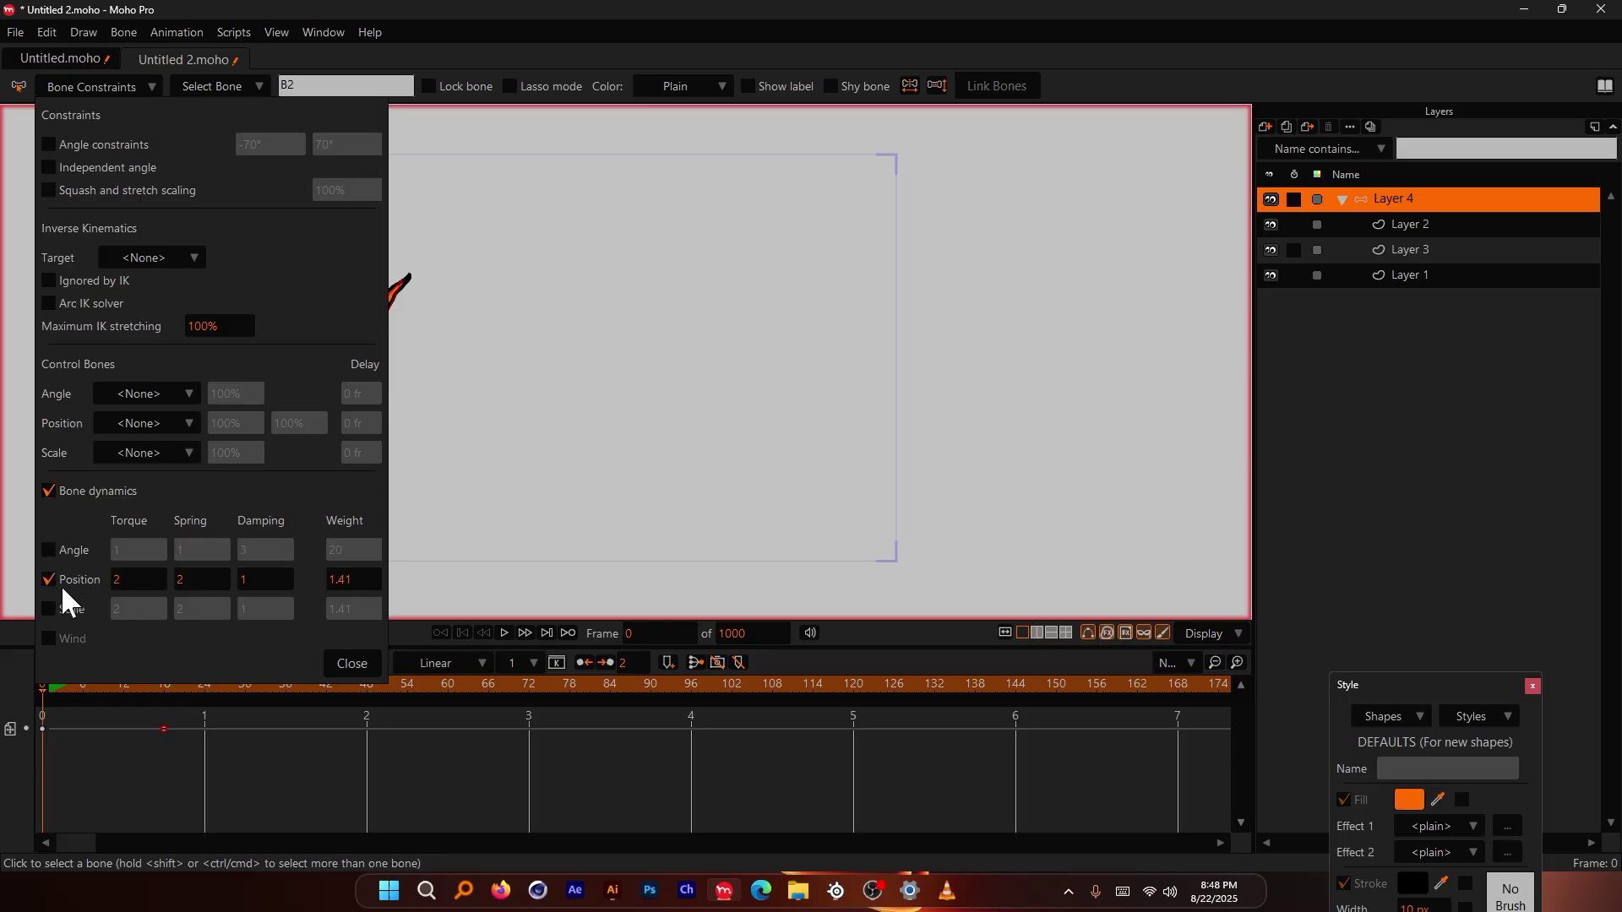
left_click(352, 664)
scroll(464, 384, "up", 2)
scroll(541, 359, "up", 1)
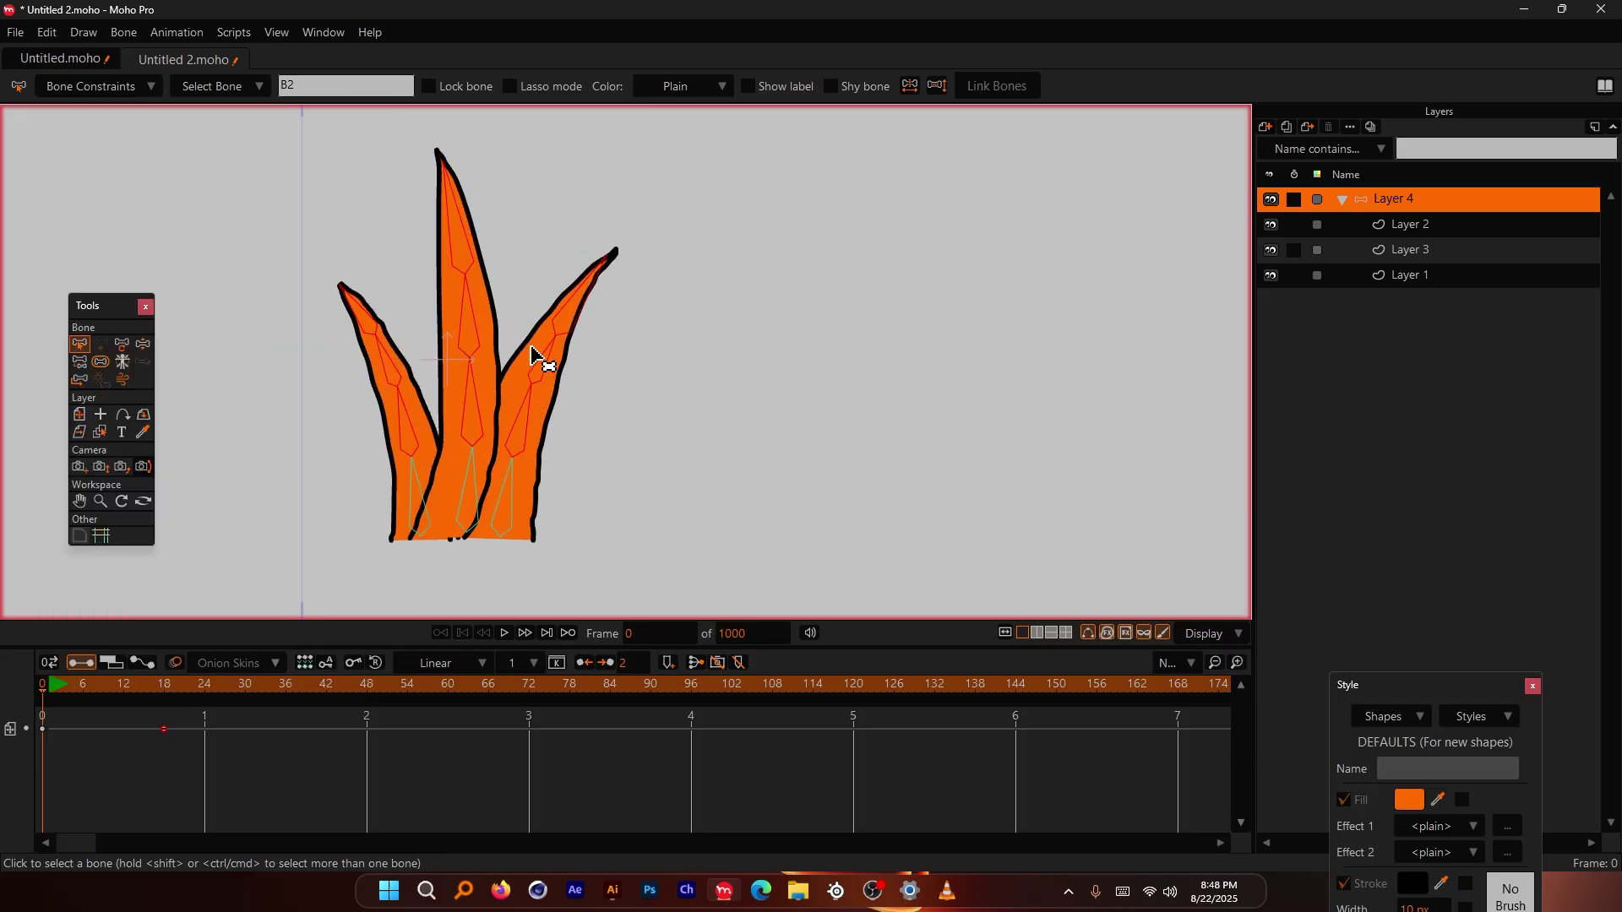
scroll(471, 279, "down", 1)
scroll(363, 417, "up", 2)
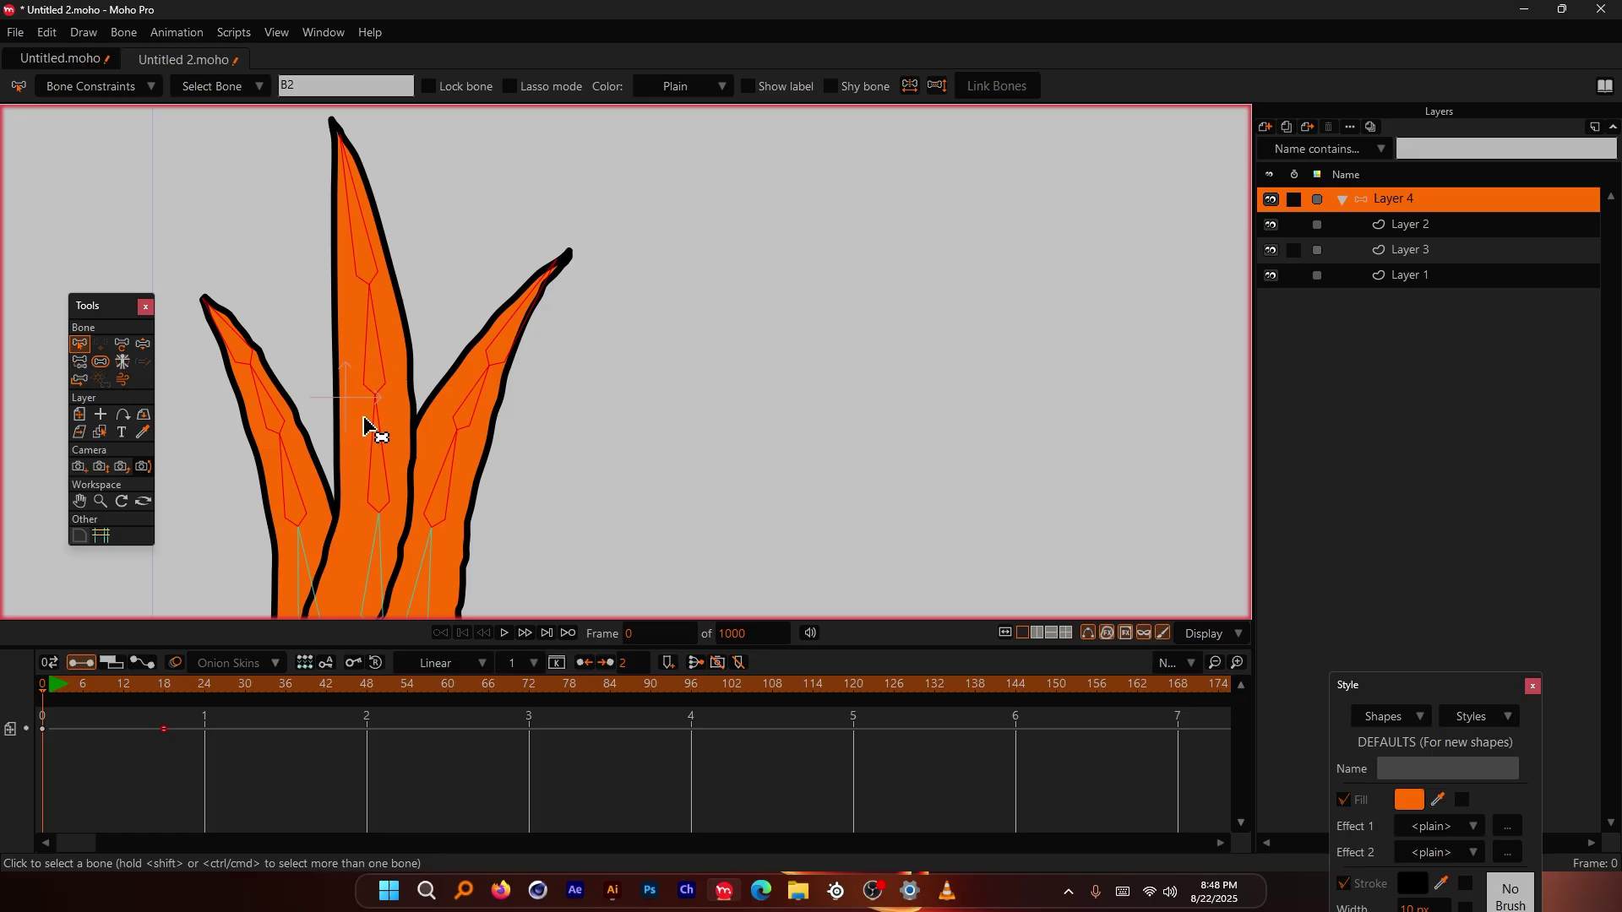
scroll(311, 365, "down", 3)
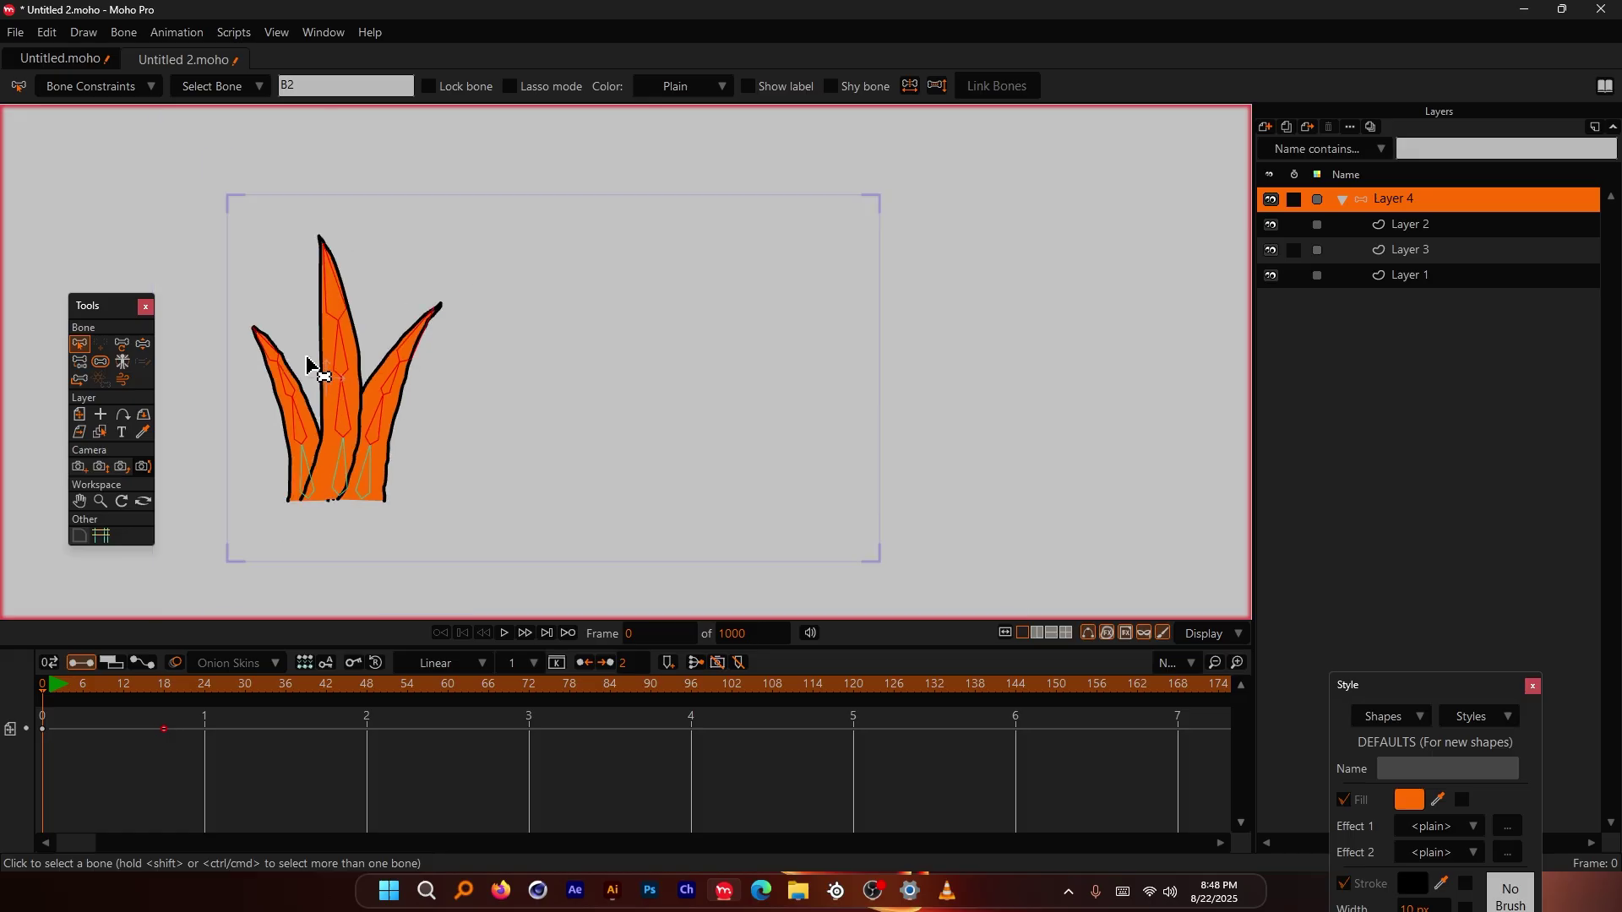
Step: Play the slide twice with position dynamics, watch the blades, and return to frame 0
key("space")
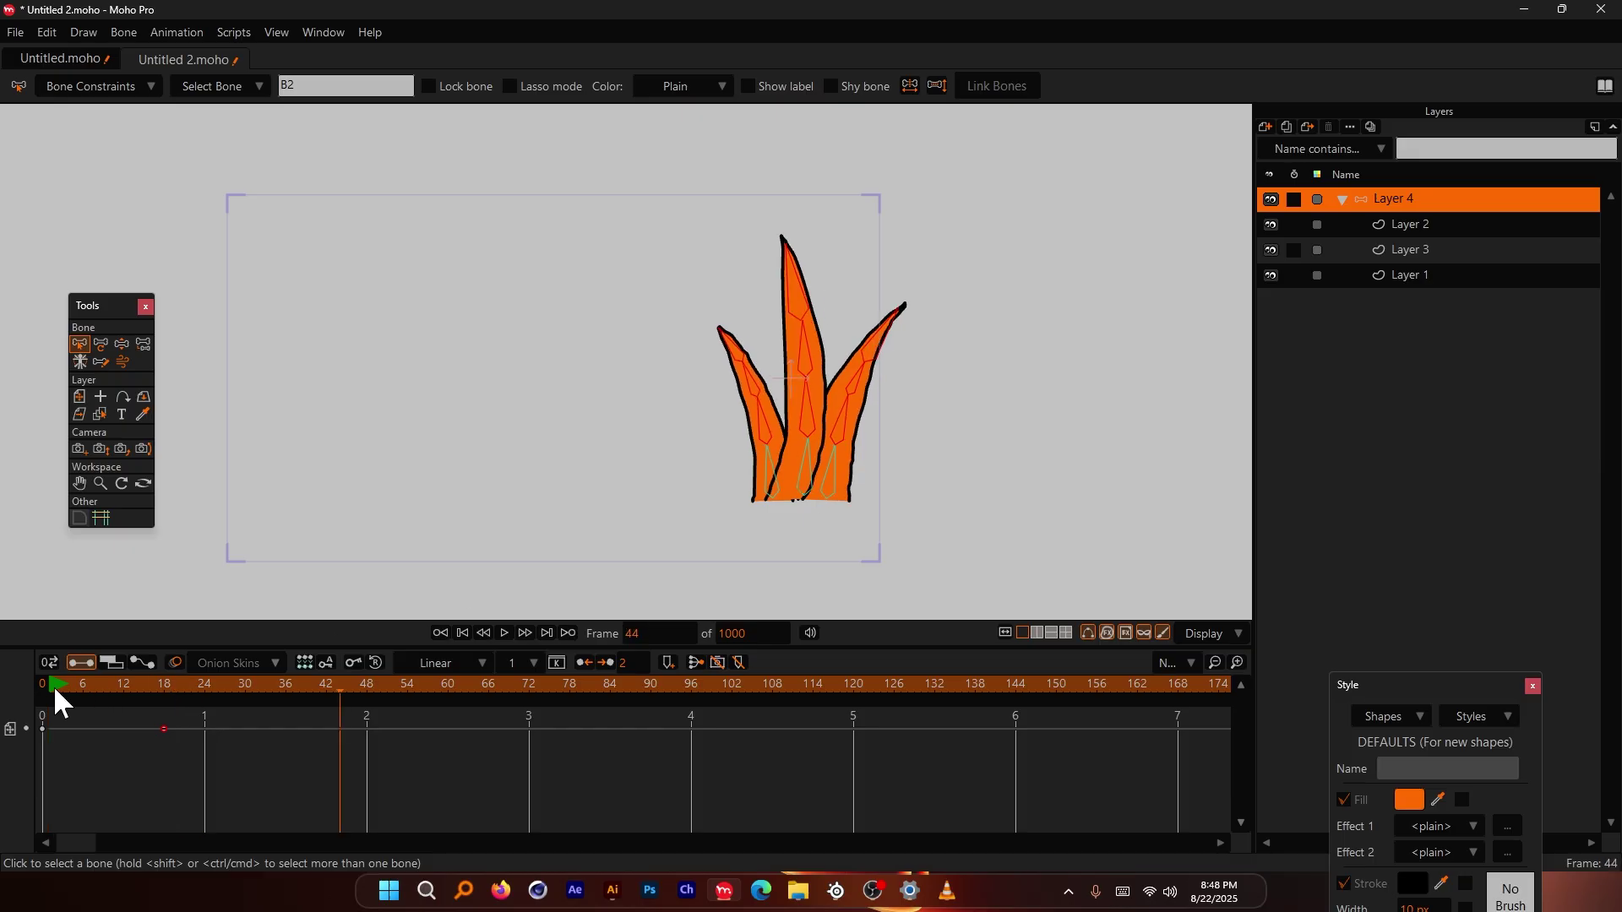
left_click(43, 681)
key("space")
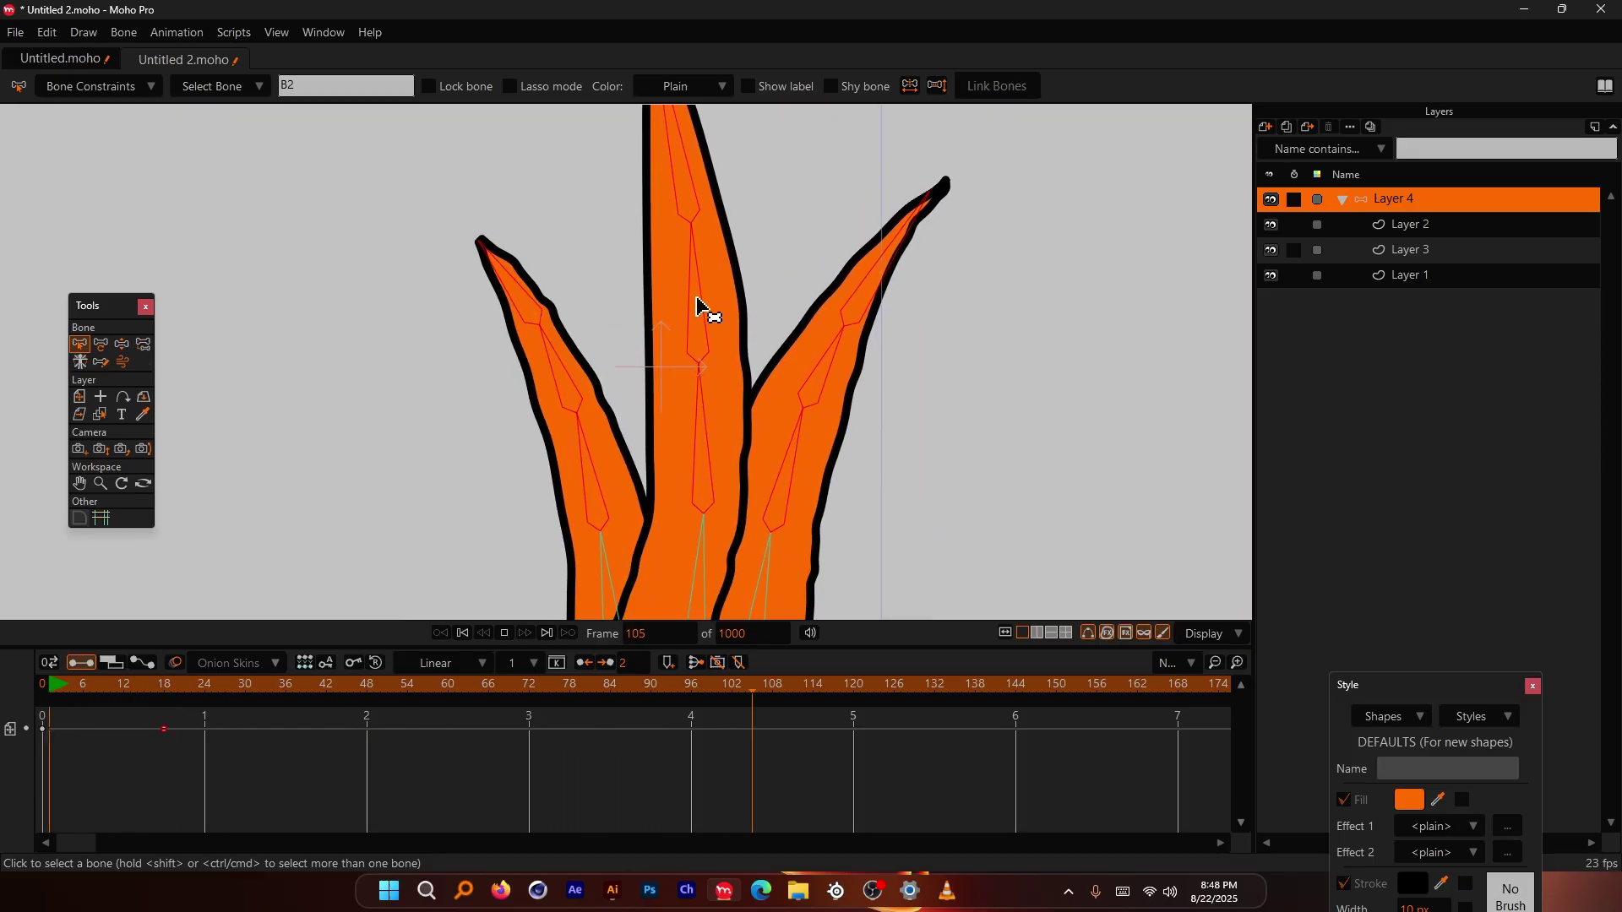
key("space")
scroll(647, 350, "down", 4)
left_click(63, 681)
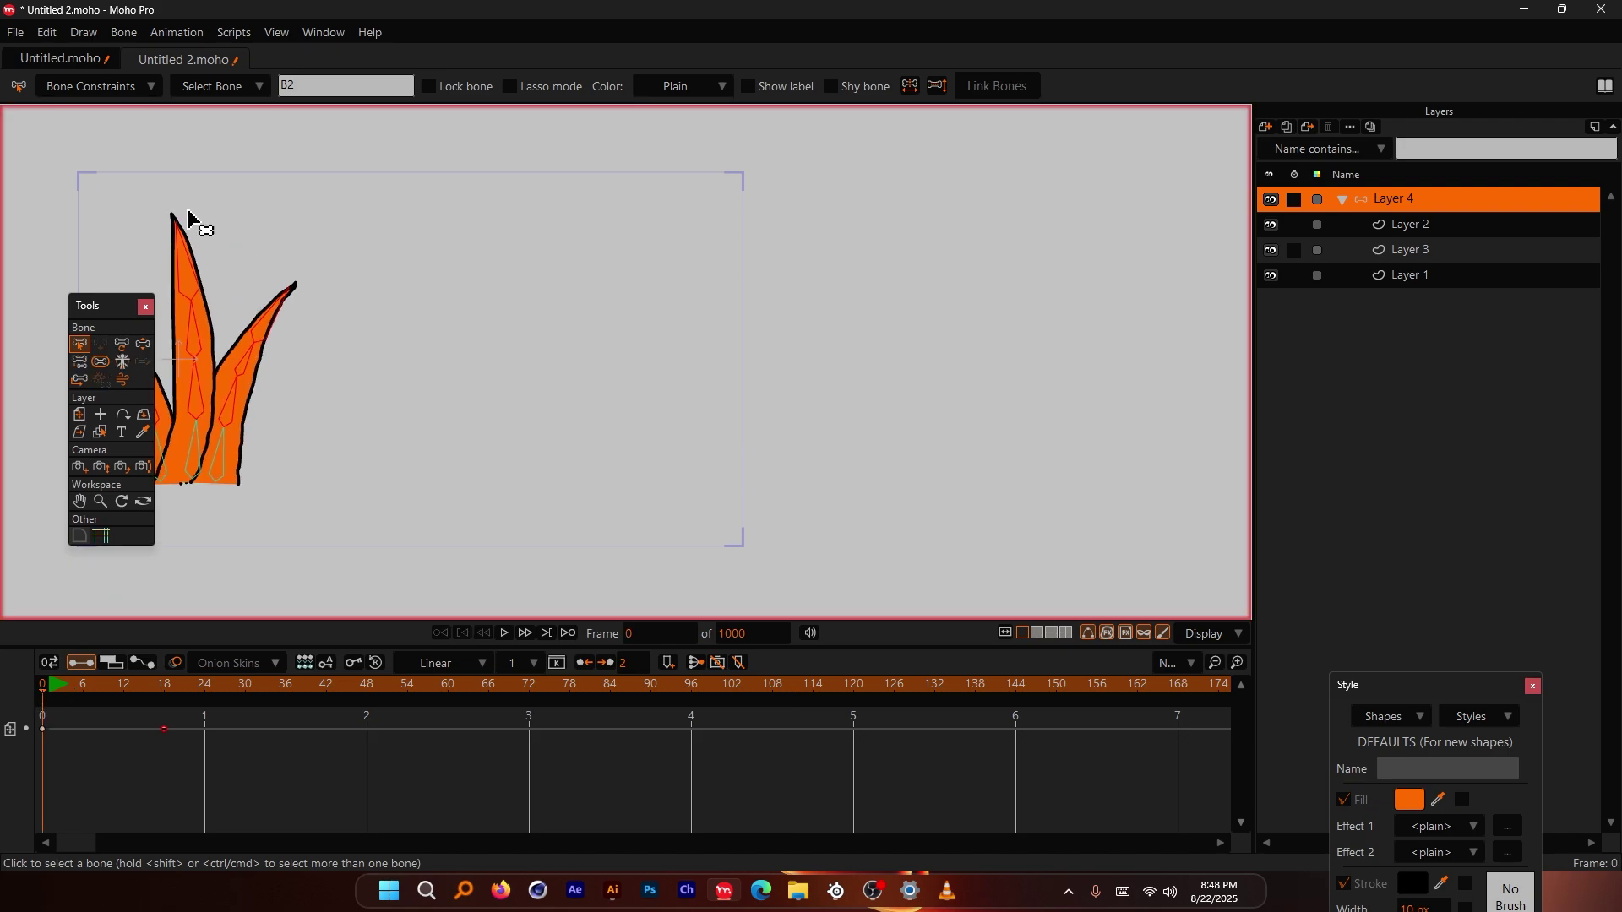
Step: Set the selected bones' position torque to 10 and review the torque, spring and damping notes in Illustrator
left_click(125, 87)
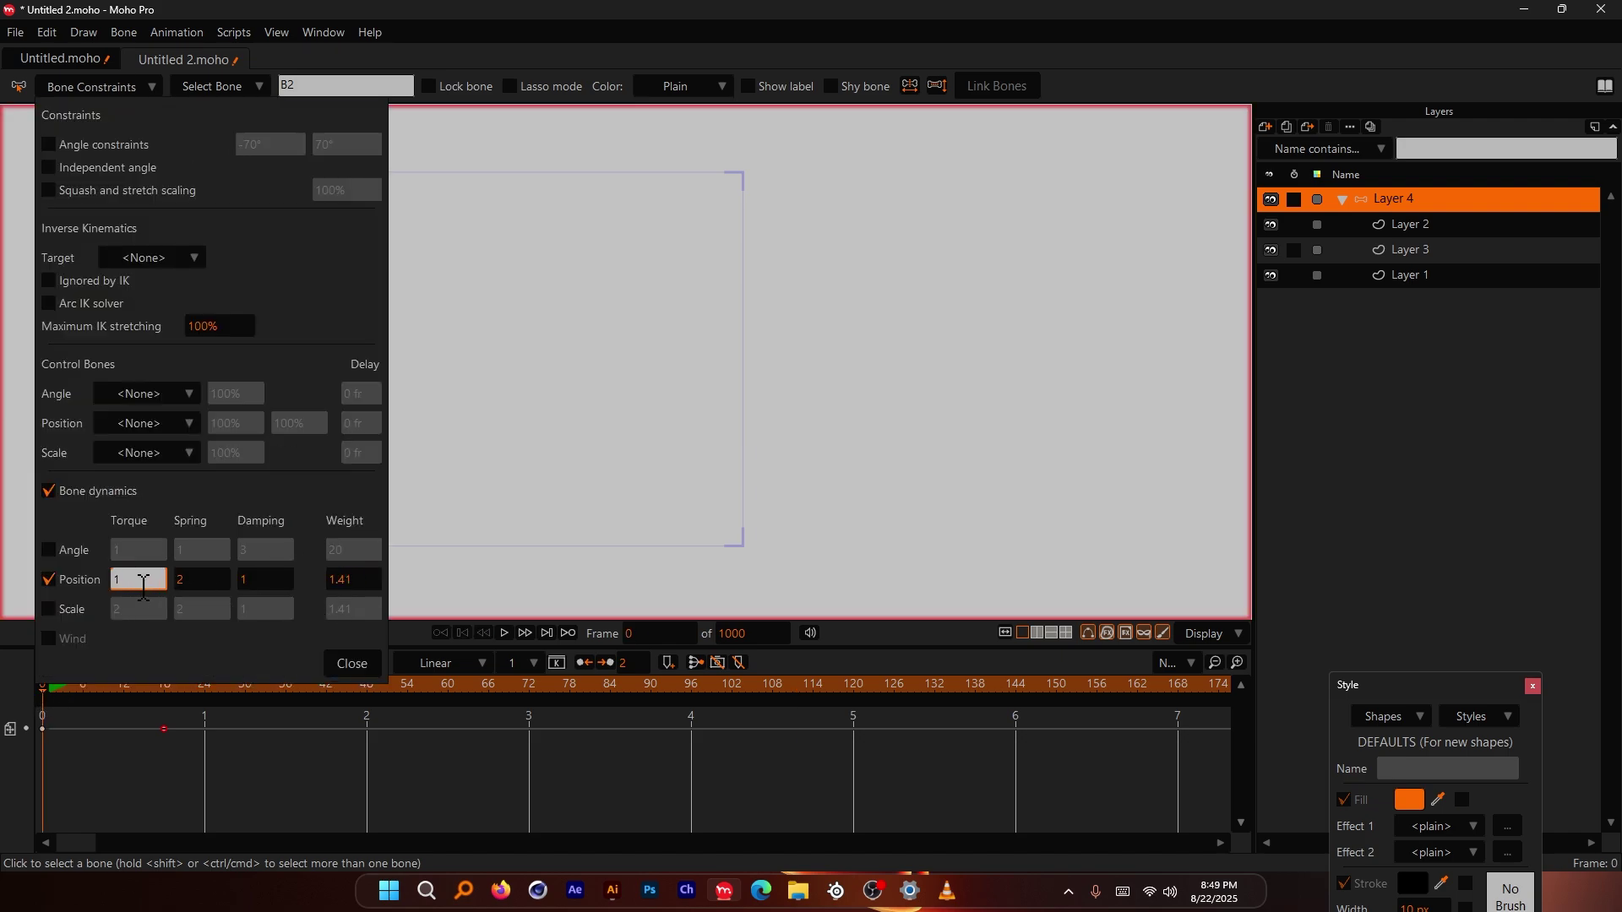
left_click(351, 662)
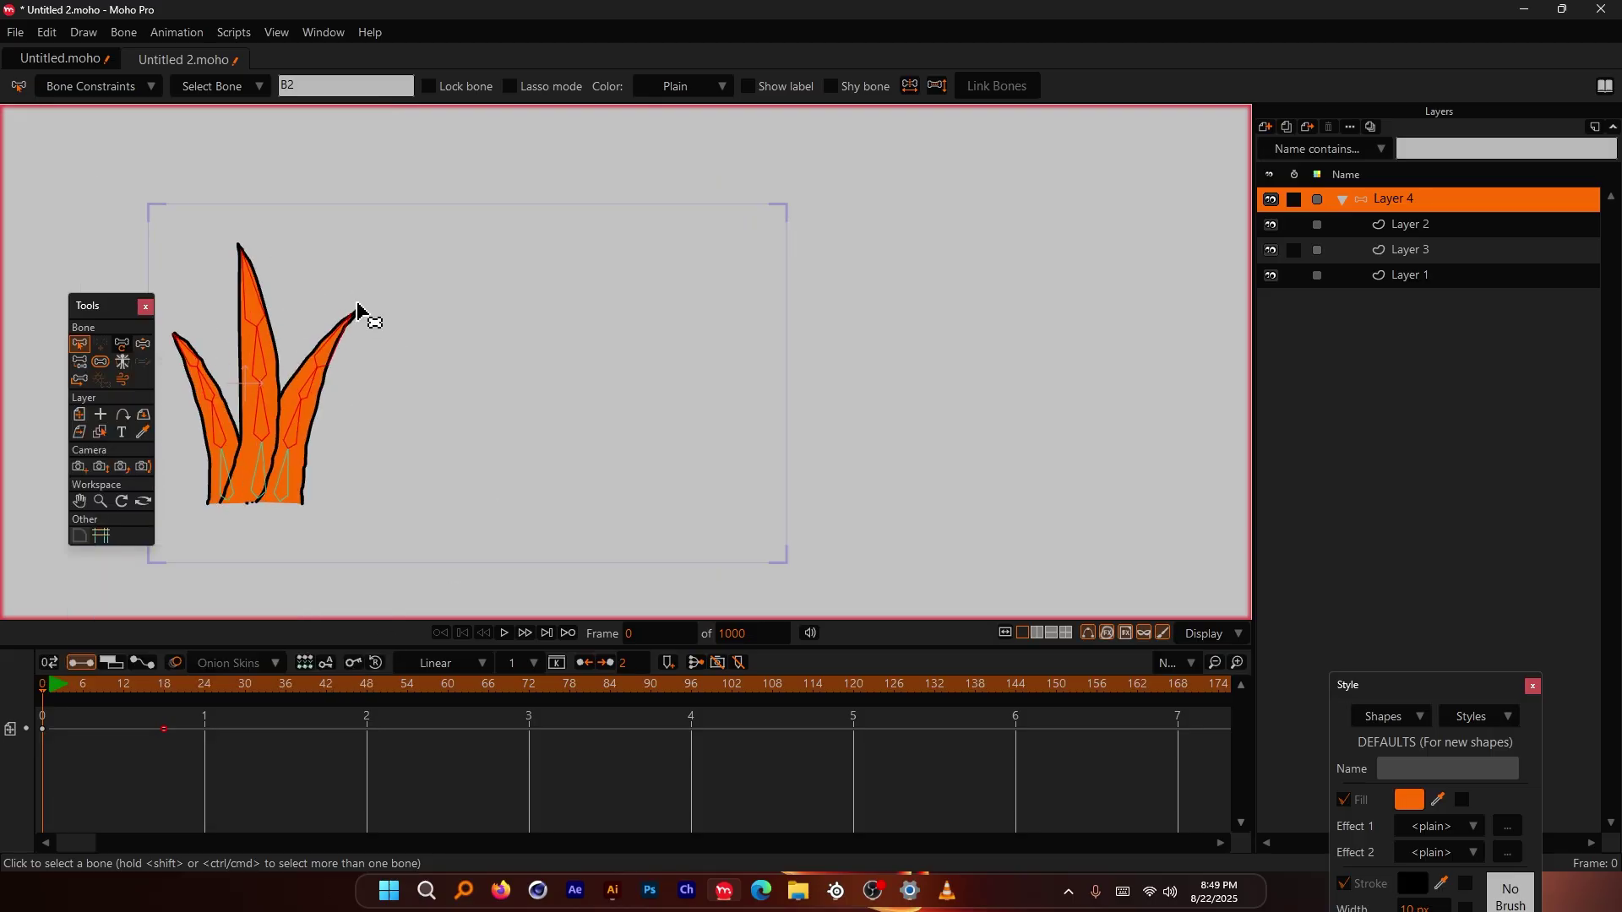
key("alt+Tab")
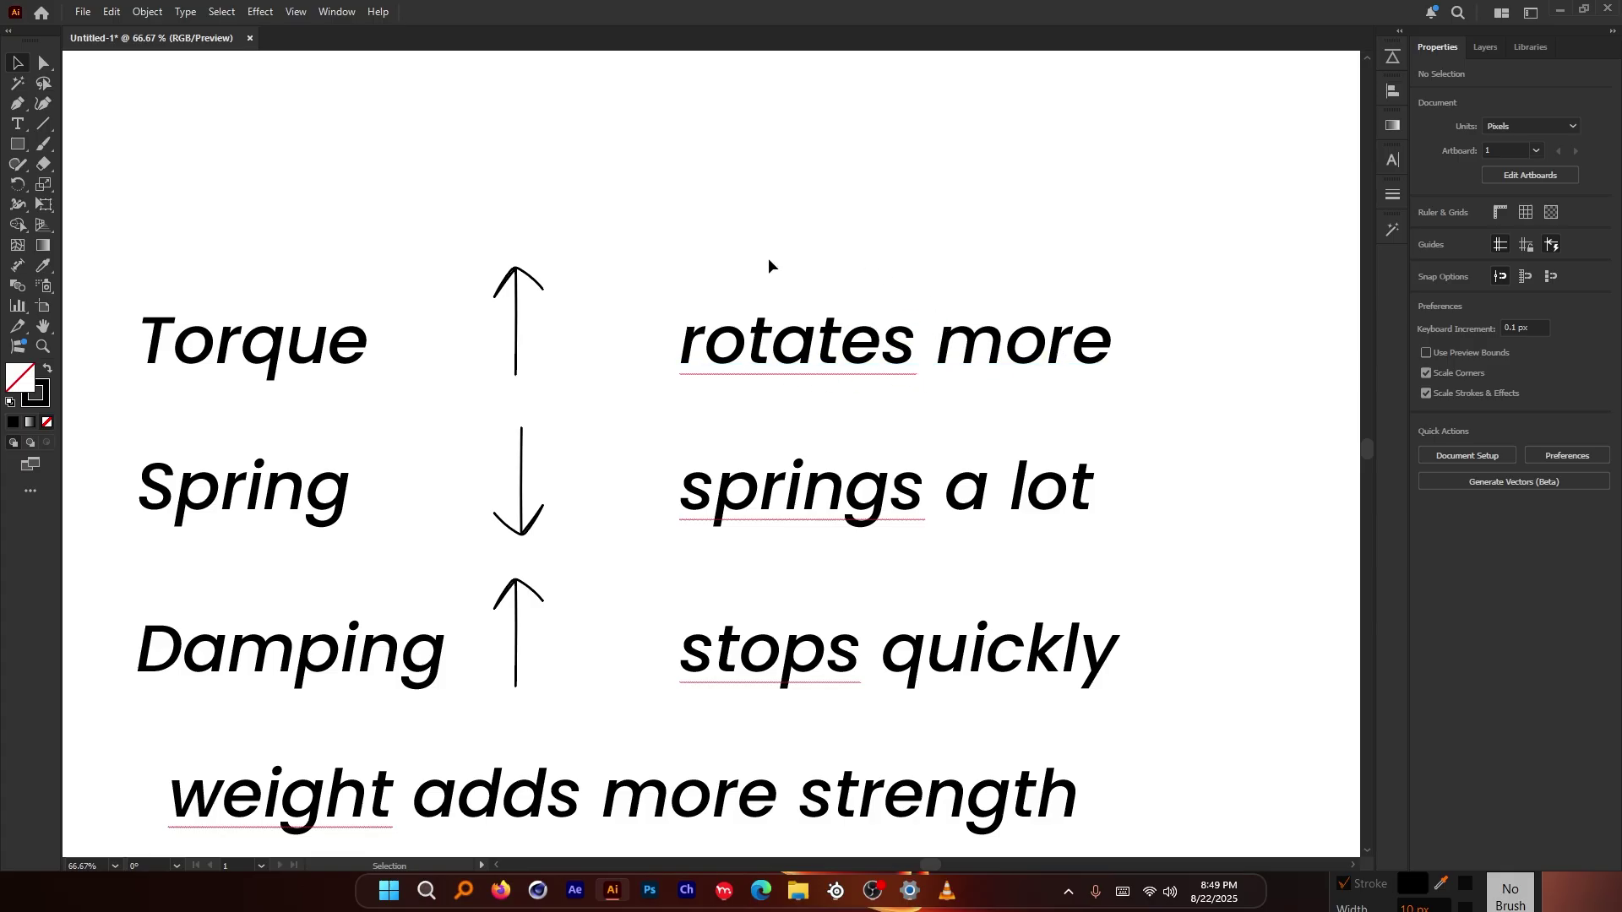
Step: Switch back to Moho and play the slide repeatedly from frame 0 to examine the blades' position dynamics
key("alt+Tab")
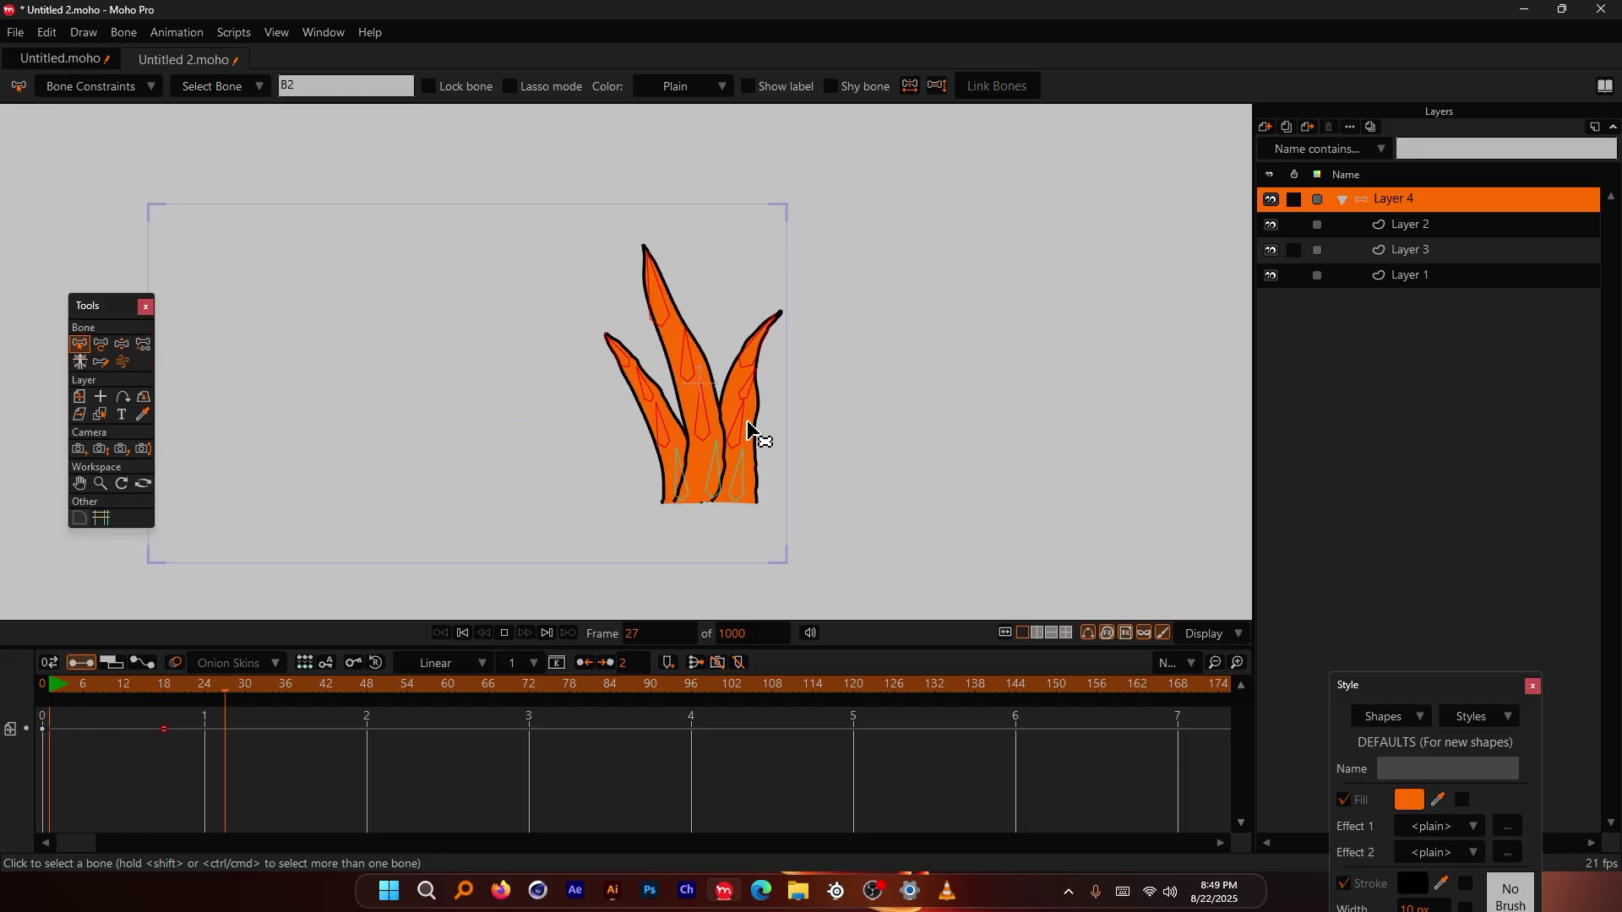
scroll(754, 317, "down", 3)
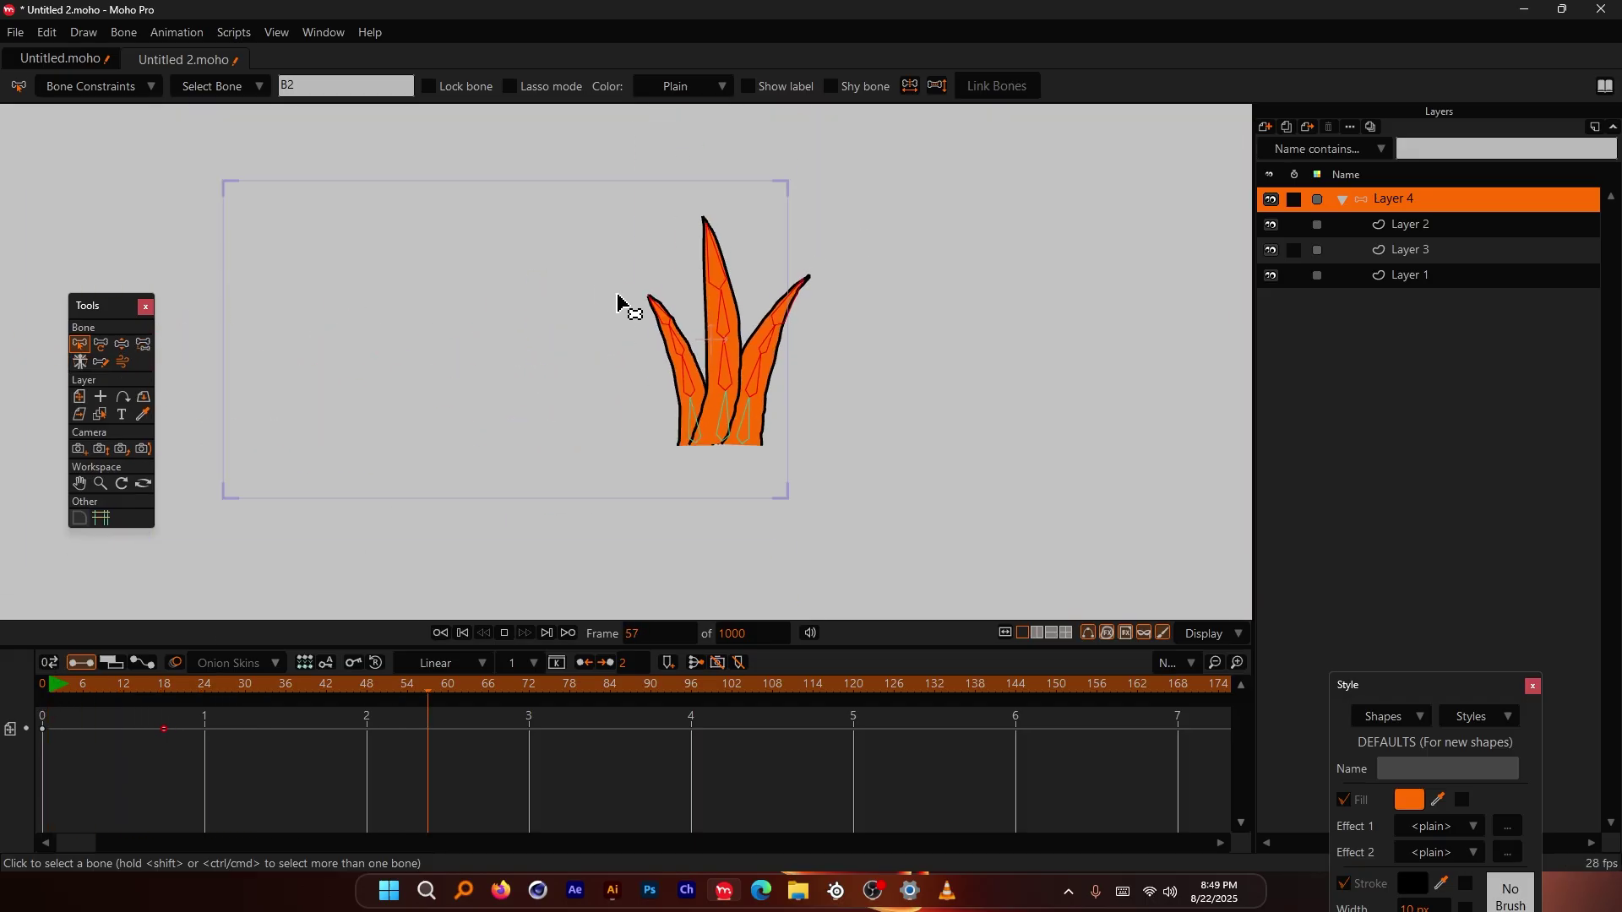
key("space")
key("ctrl+shift+Left")
key("space")
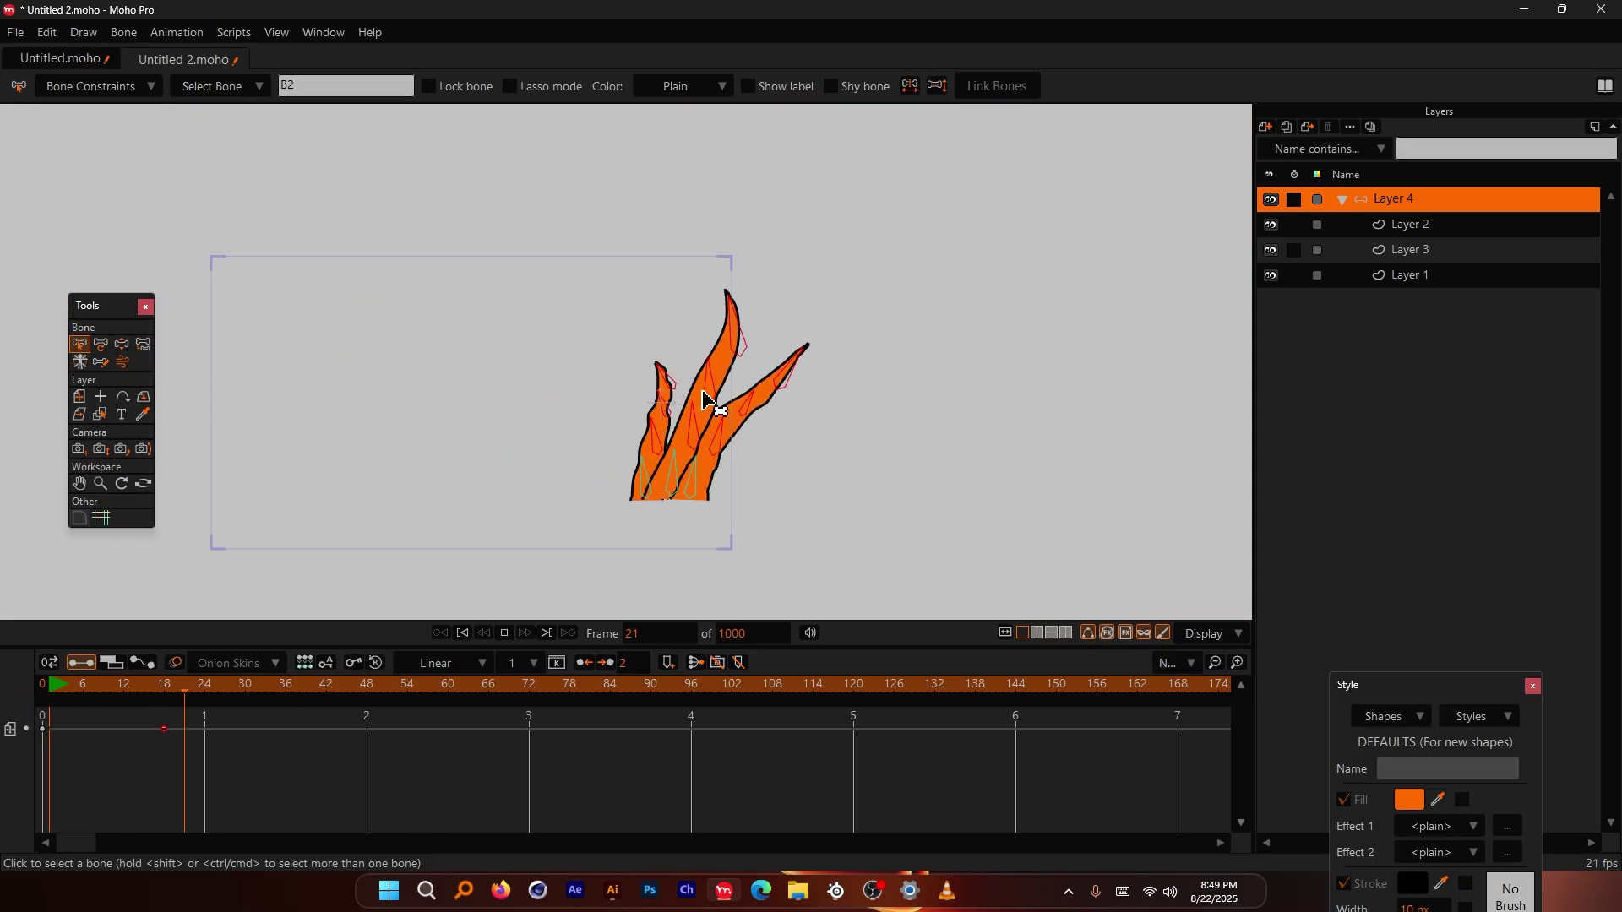
key("space")
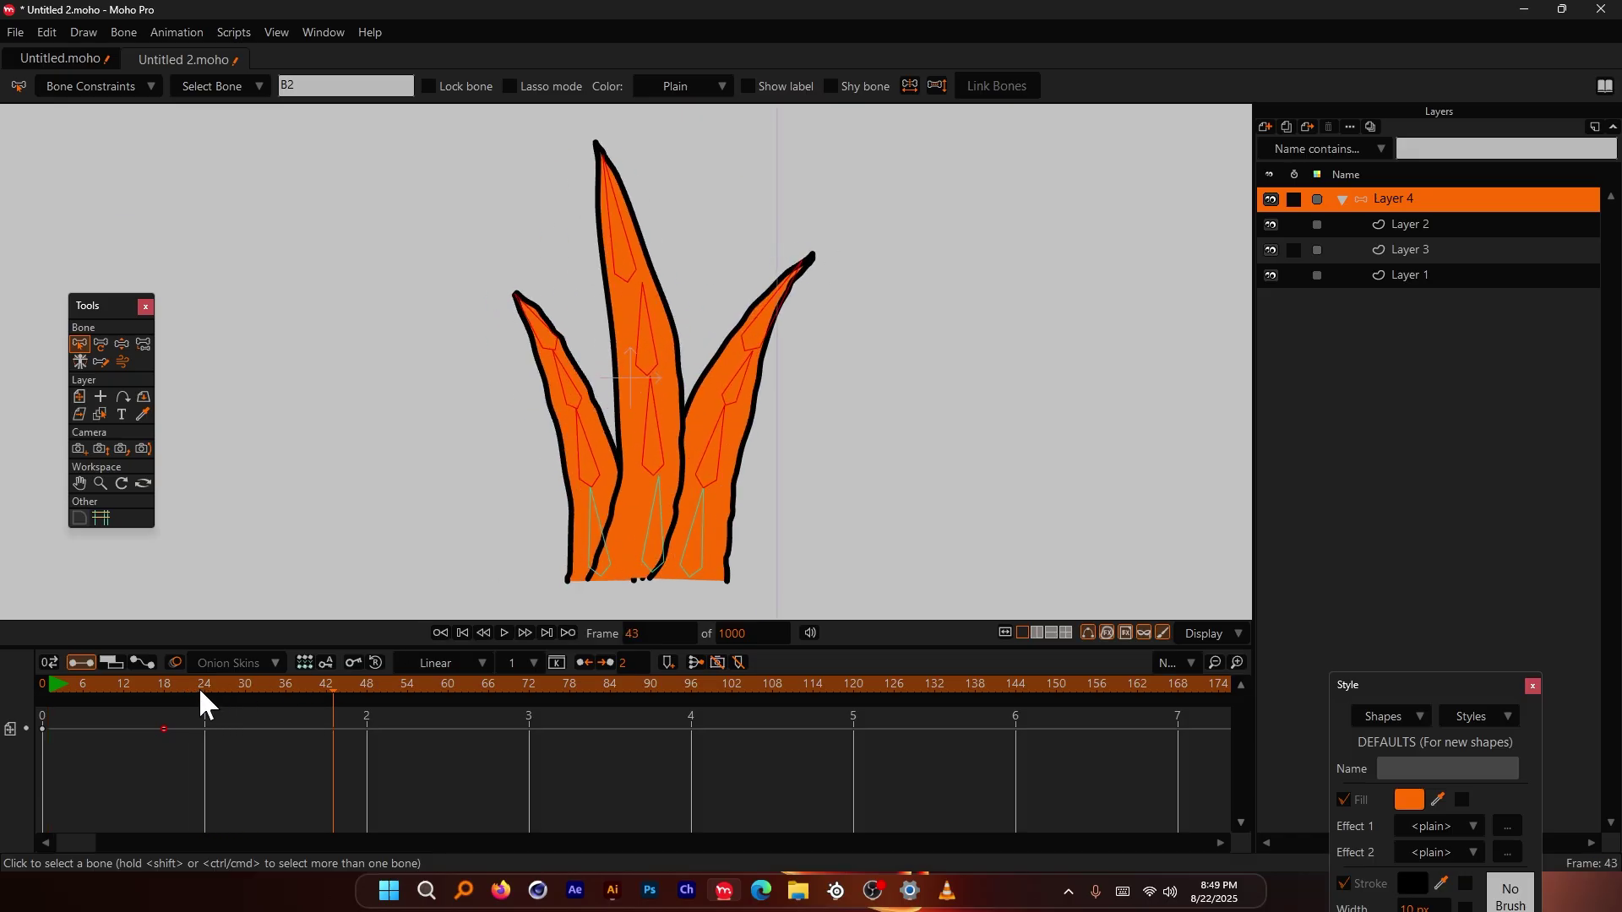
key("space")
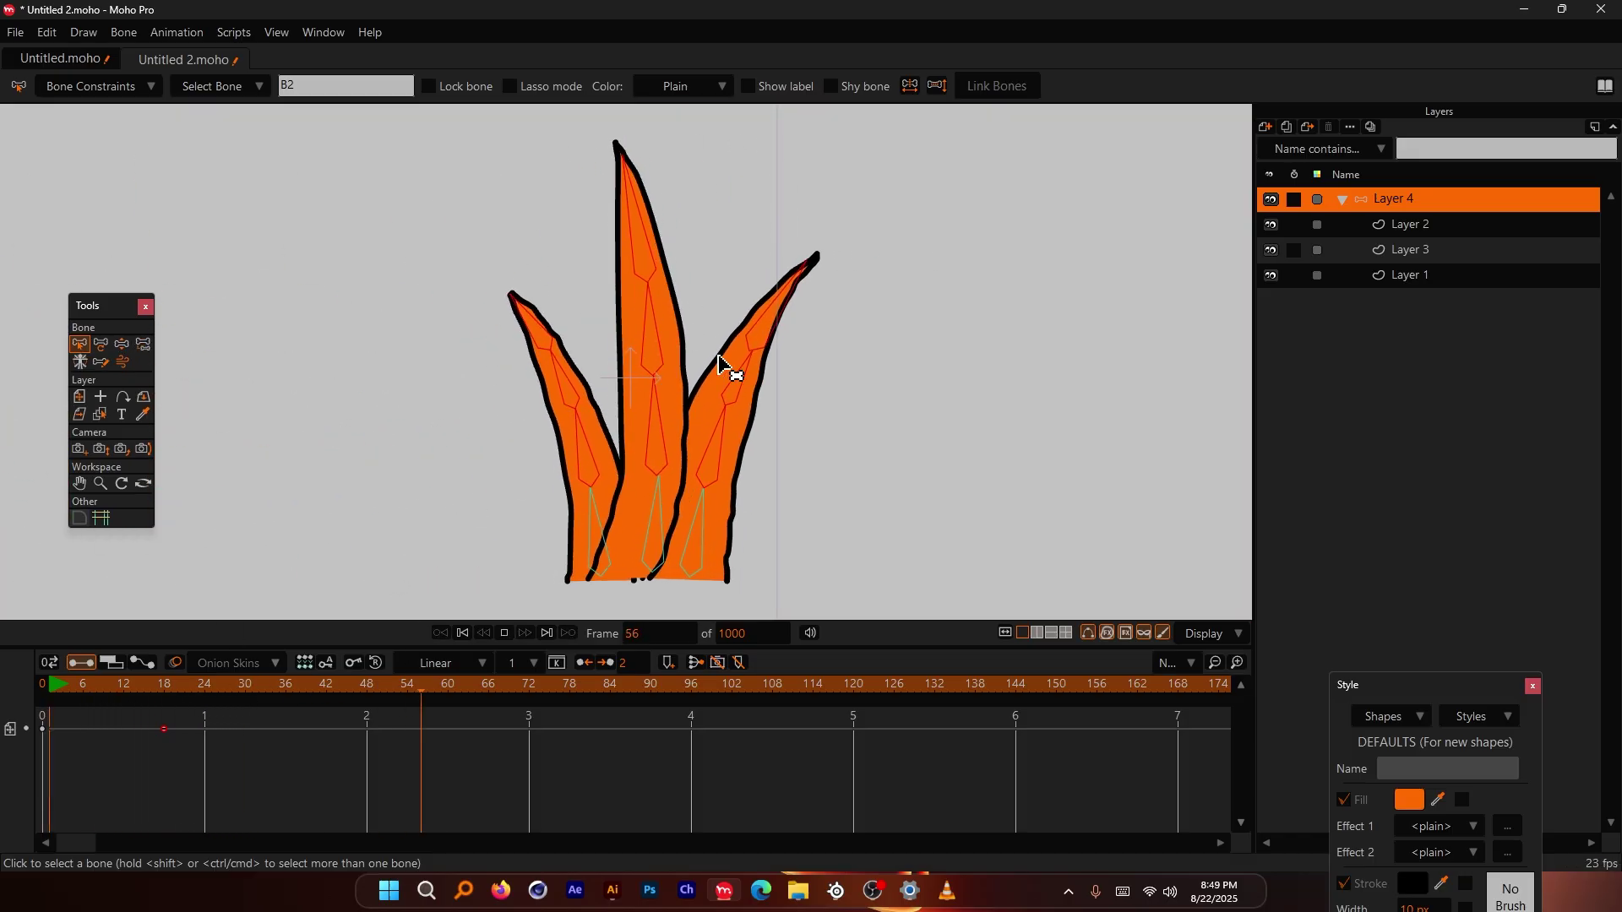
key("space")
Step: Turn off position dynamics and turn on scale dynamics for the selected bones at frame 0
left_click(48, 682)
left_click(93, 86)
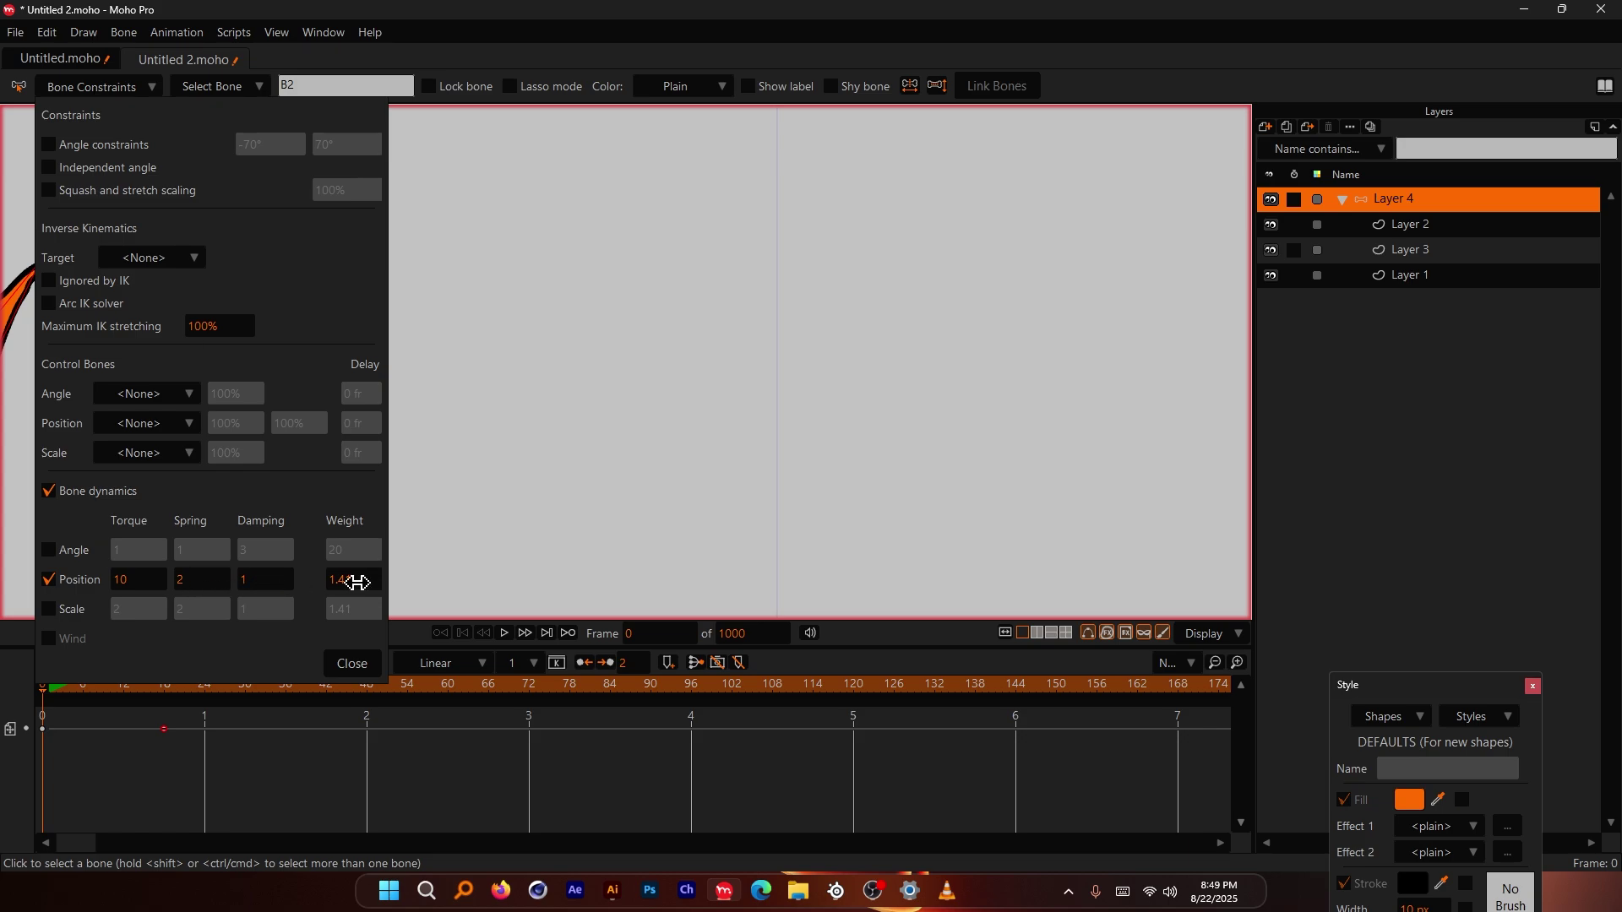
left_click(49, 576)
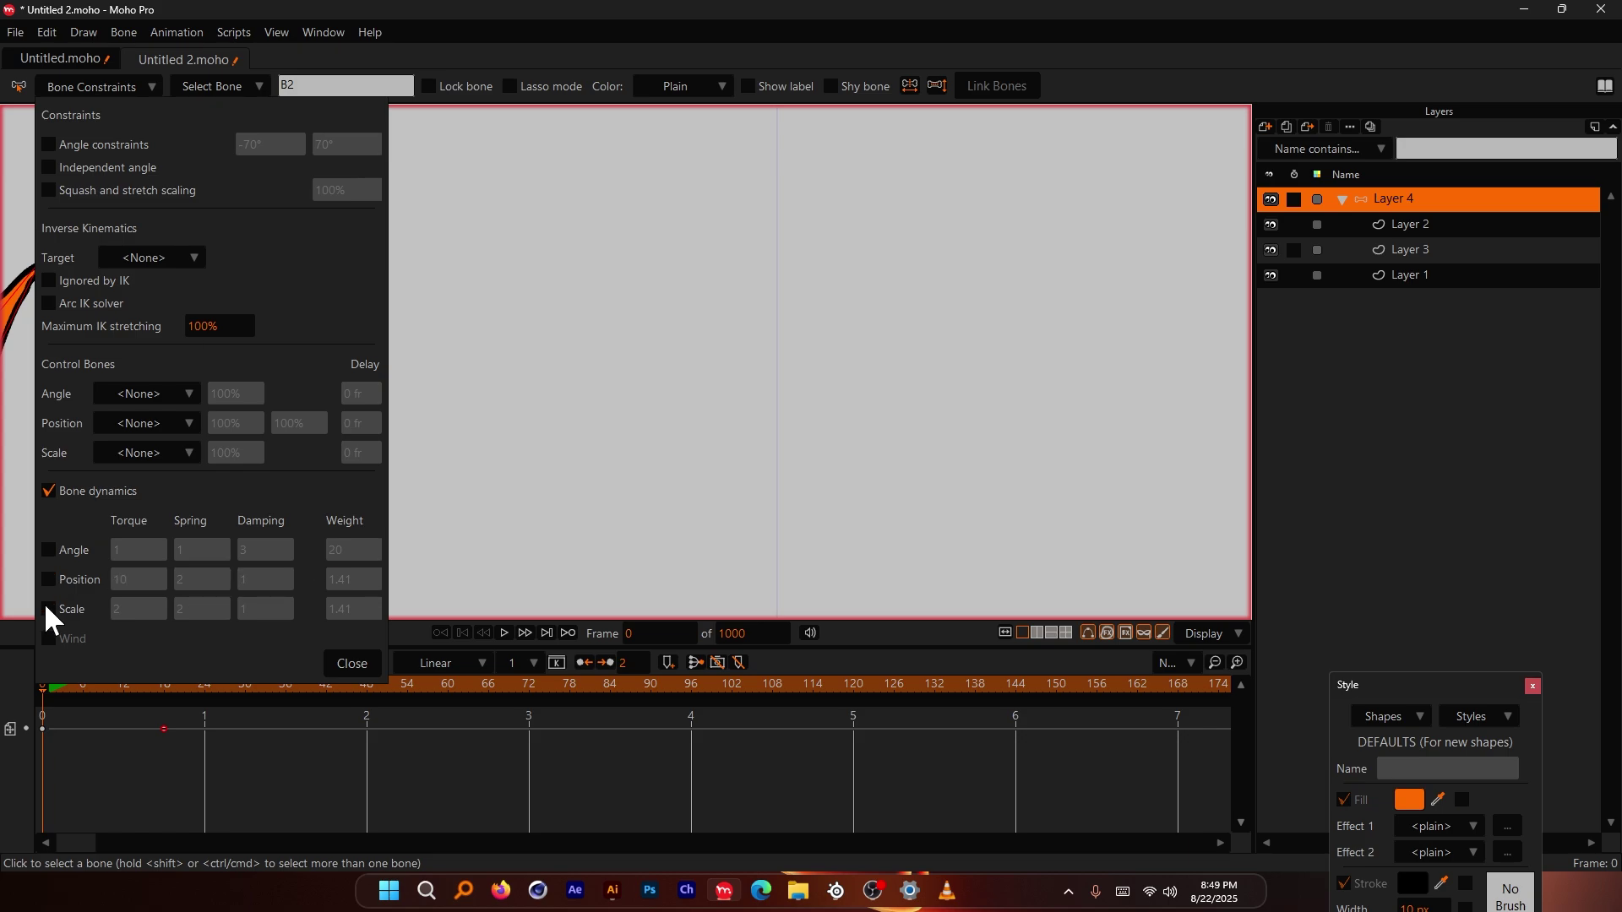
left_click(47, 605)
left_click(342, 661)
Step: Play the slide with scale dynamics, watch how the blades stretch, and return to frame 0
scroll(630, 435, "down", 5)
scroll(250, 391, "up", 6)
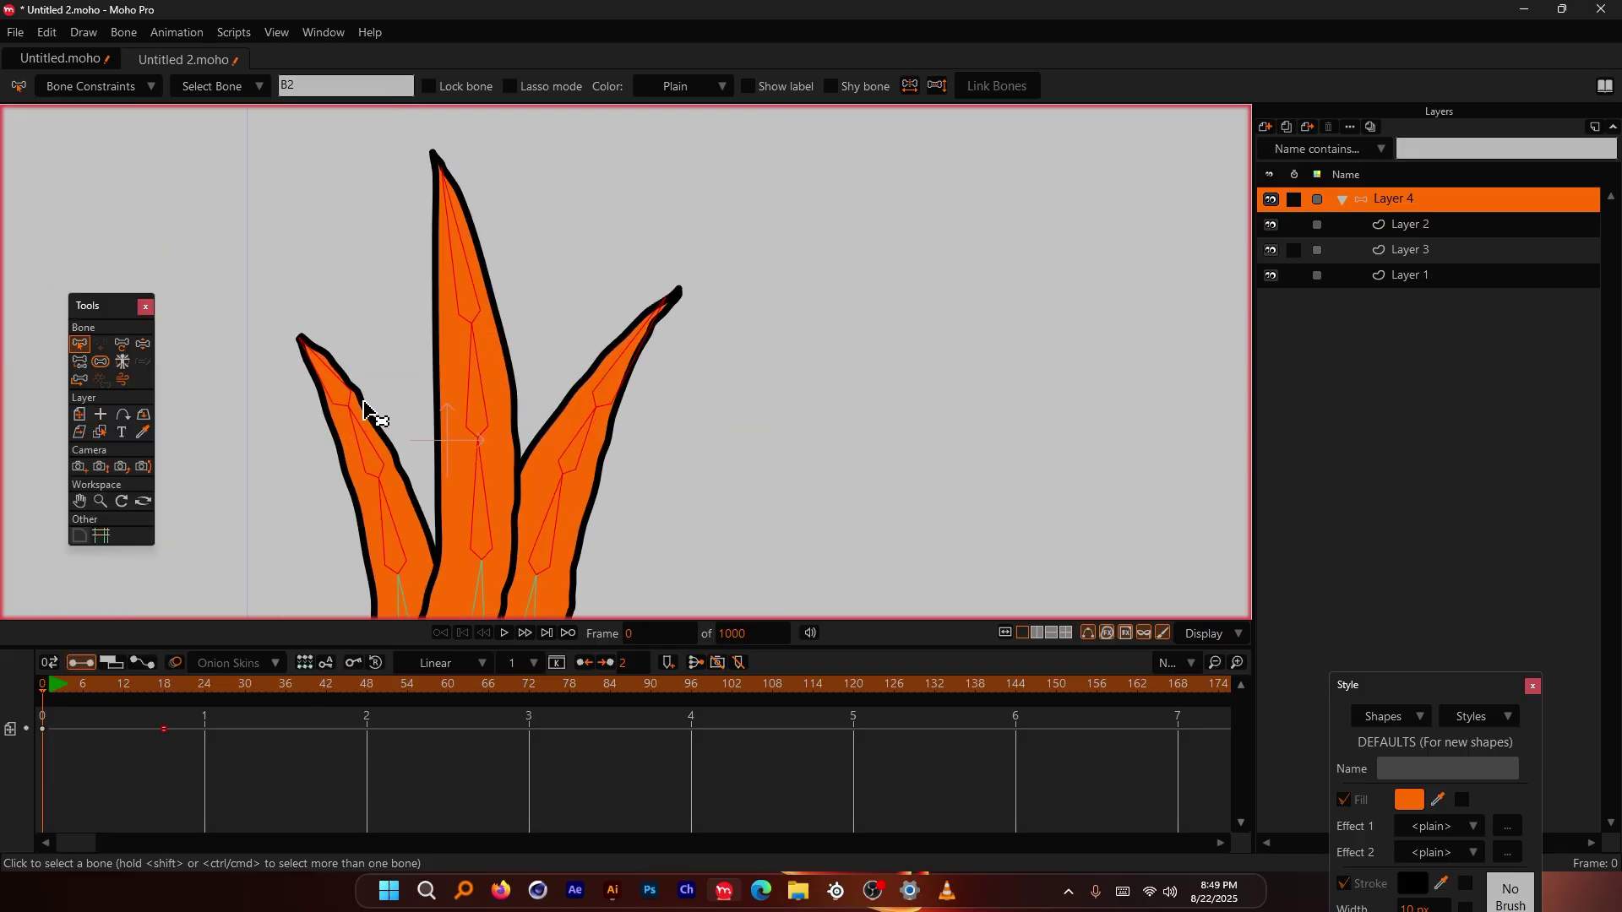
scroll(416, 339, "down", 3)
scroll(412, 401, "up", 4)
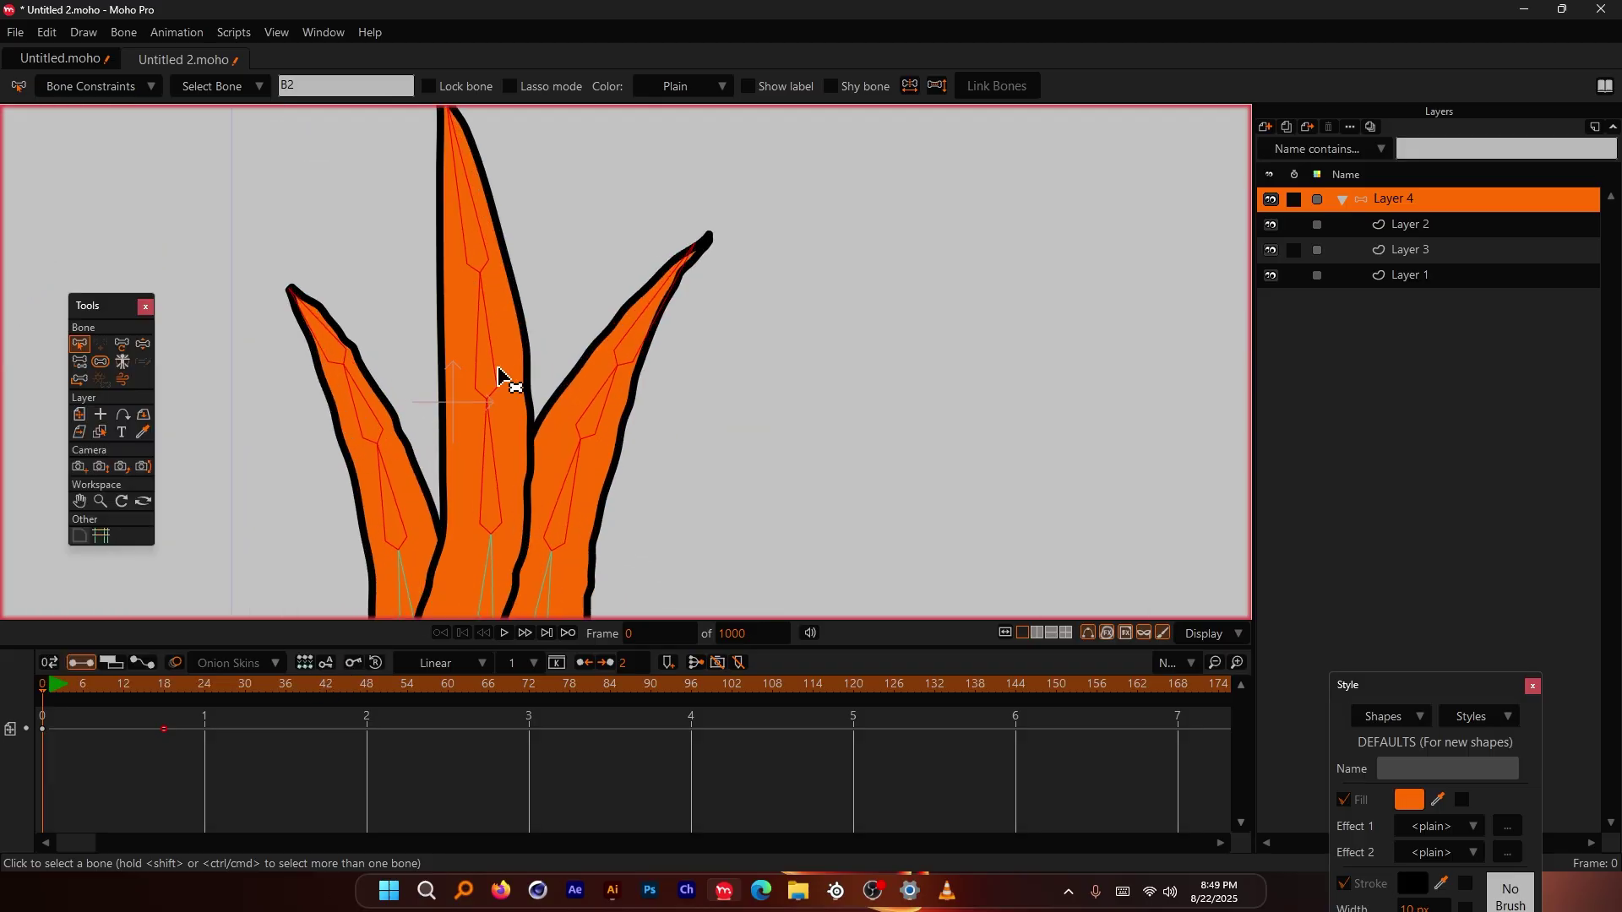
key("ctrl+r")
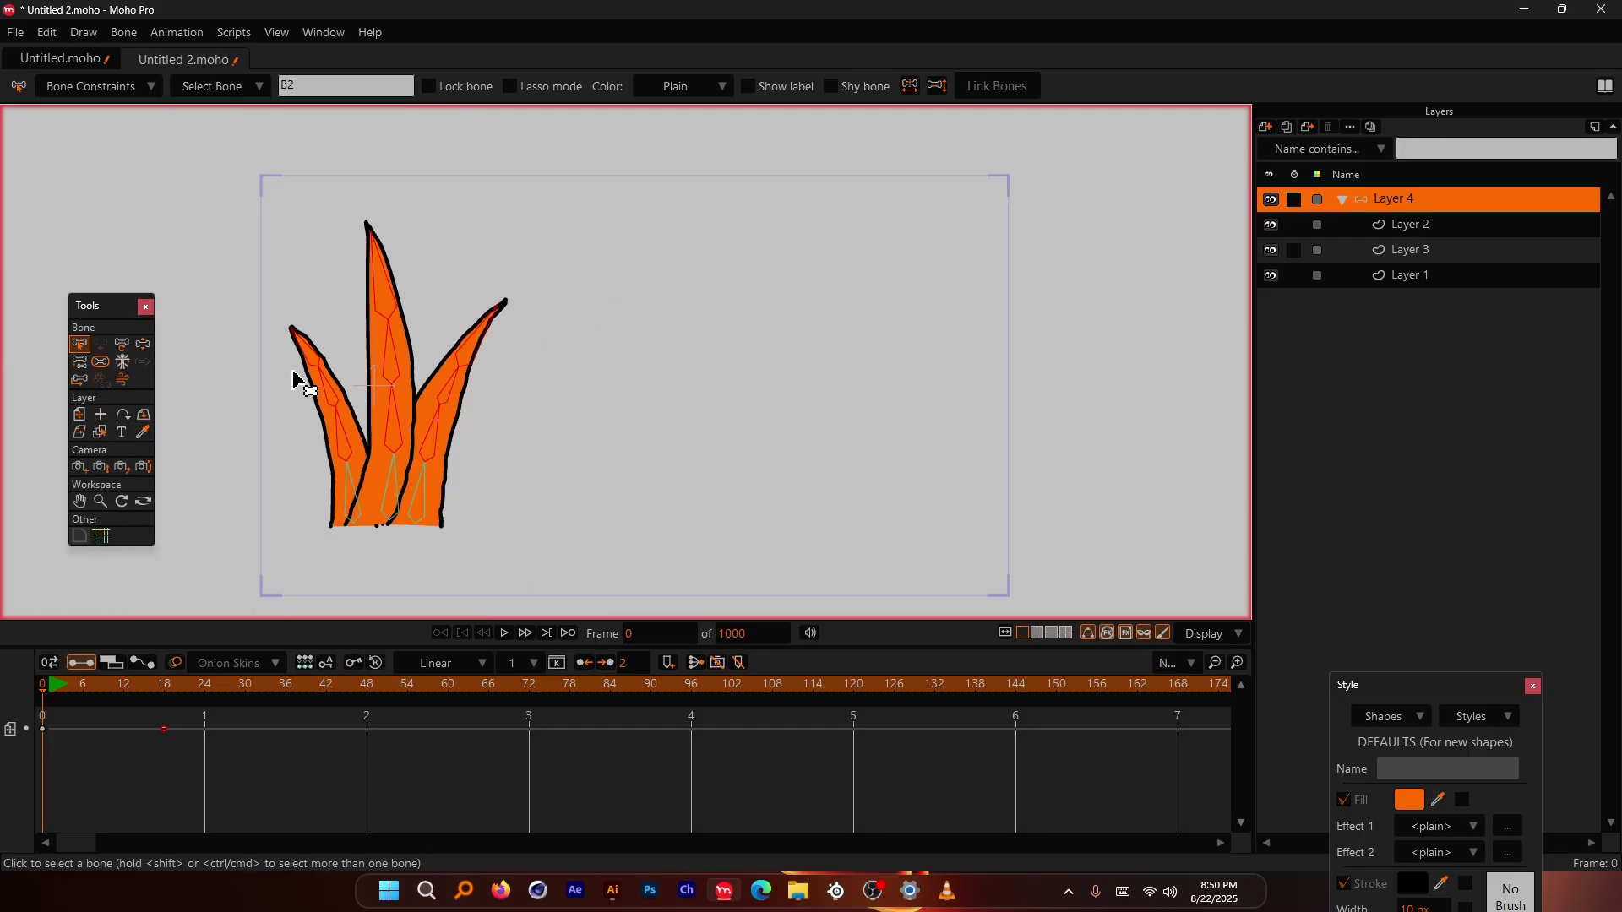
key("space")
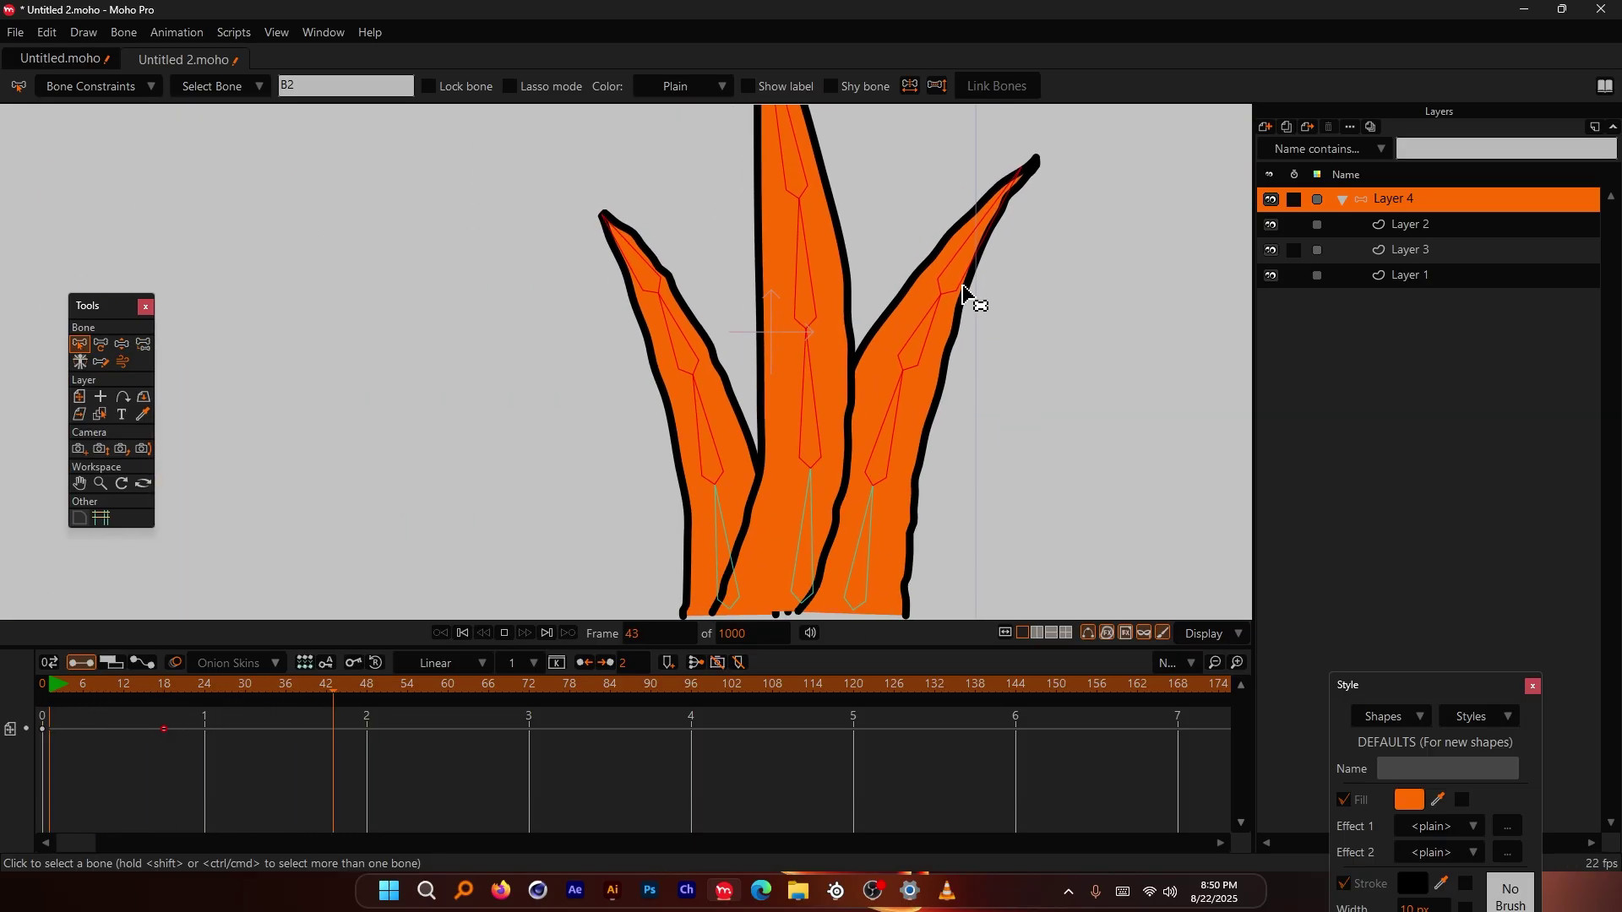
left_click_drag(101, 688, 12, 697)
scroll(564, 441, "down", 3)
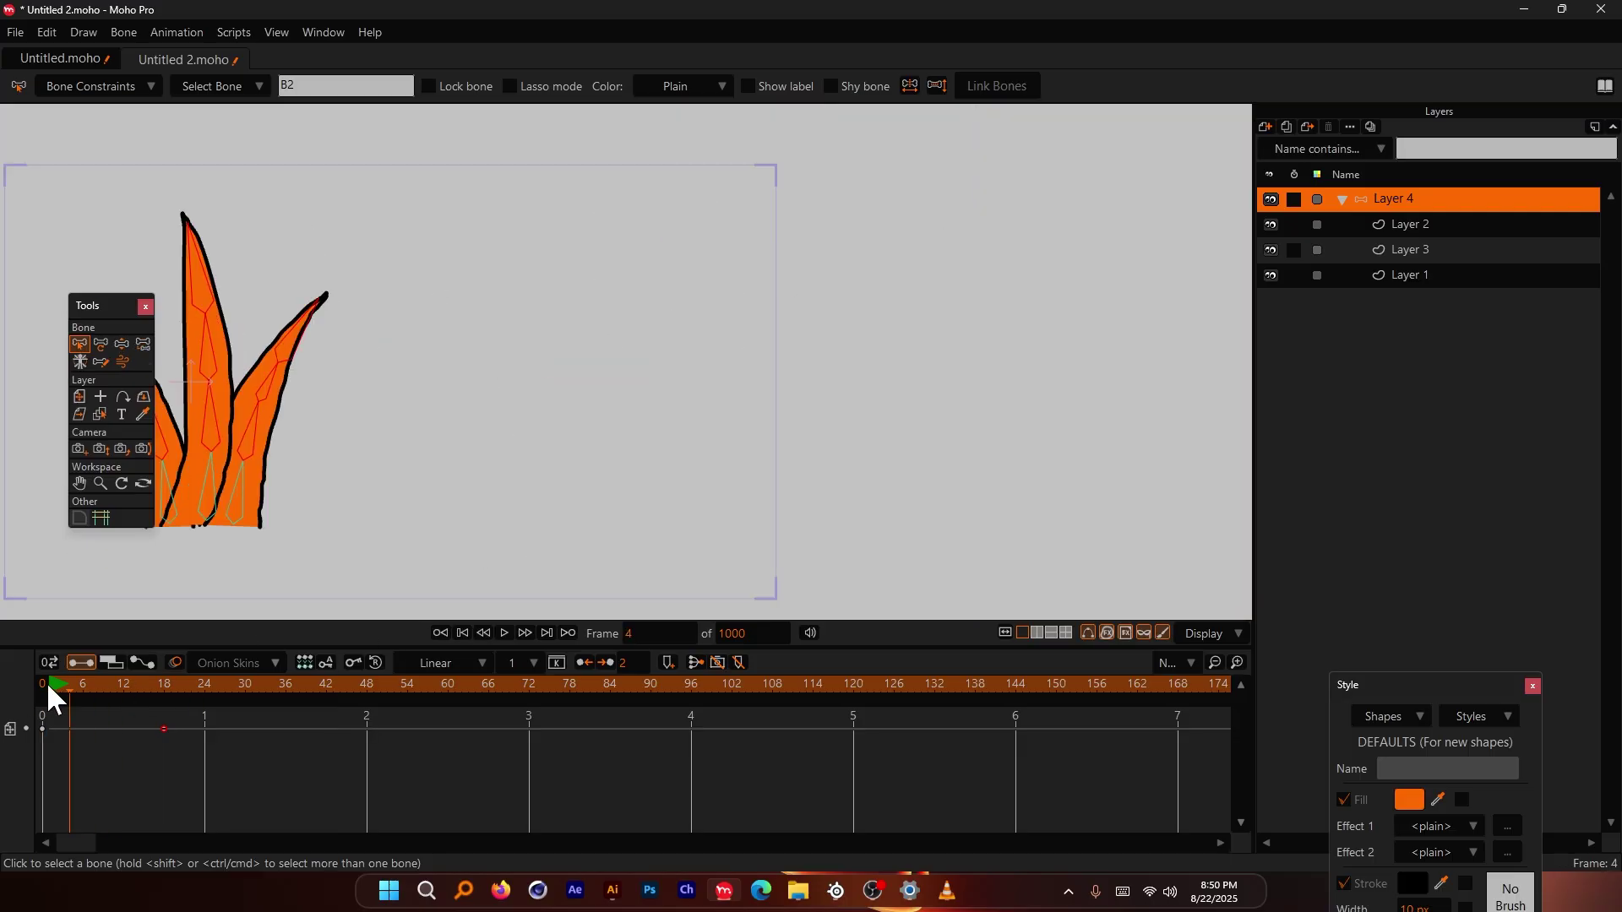
Step: Change the scale torque of the selected bones in the bone dynamics settings
left_click(104, 90)
left_click(143, 608)
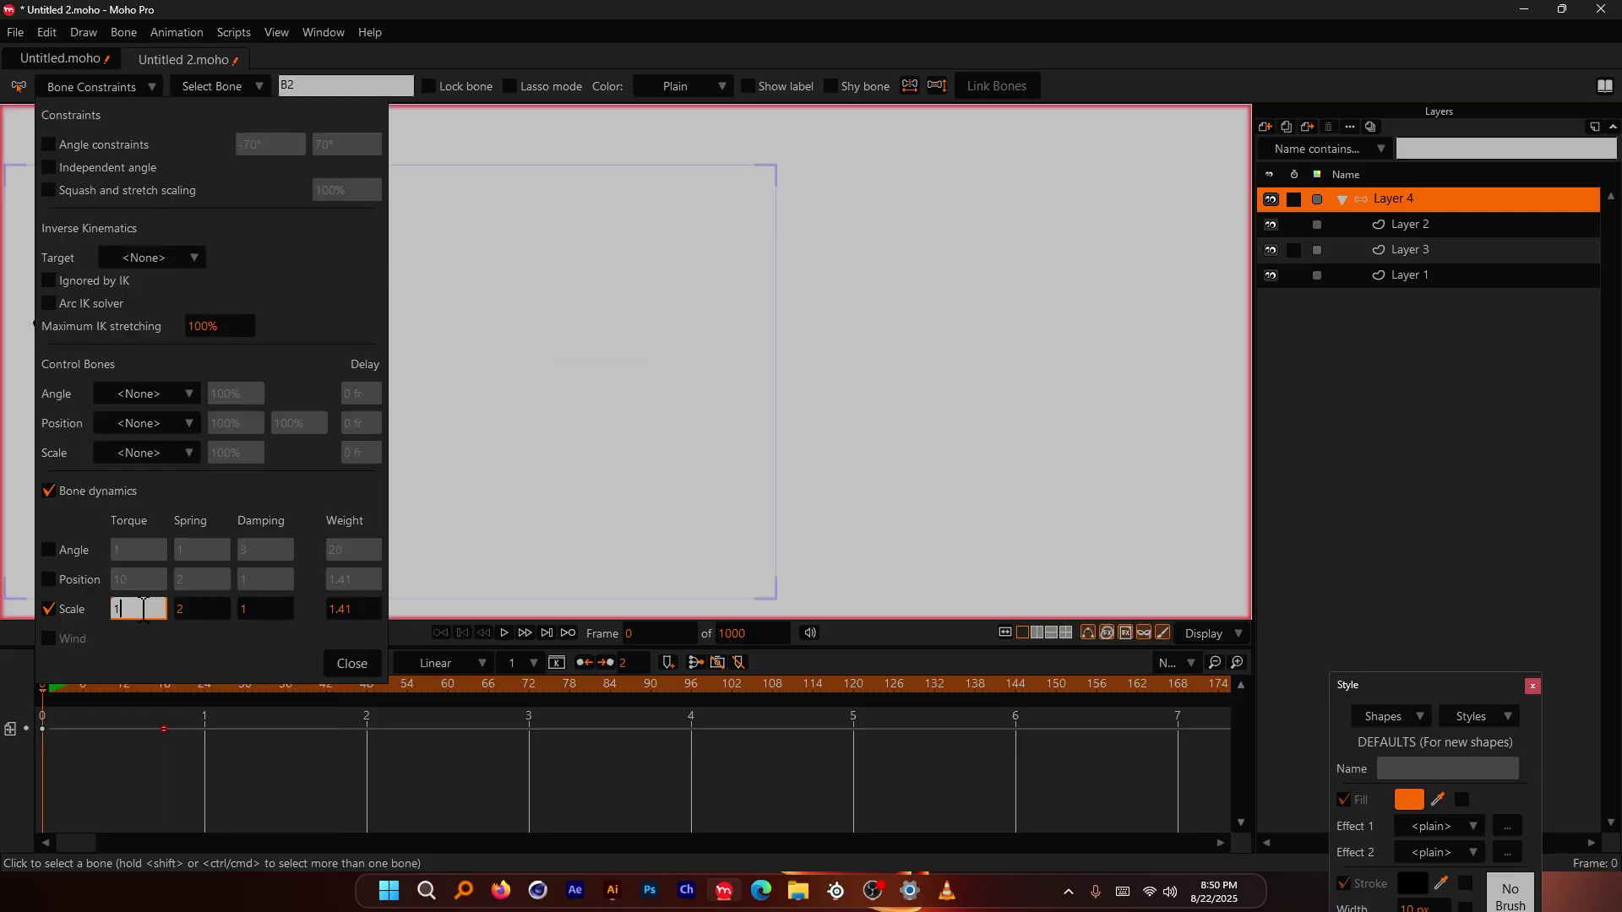
left_click(346, 664)
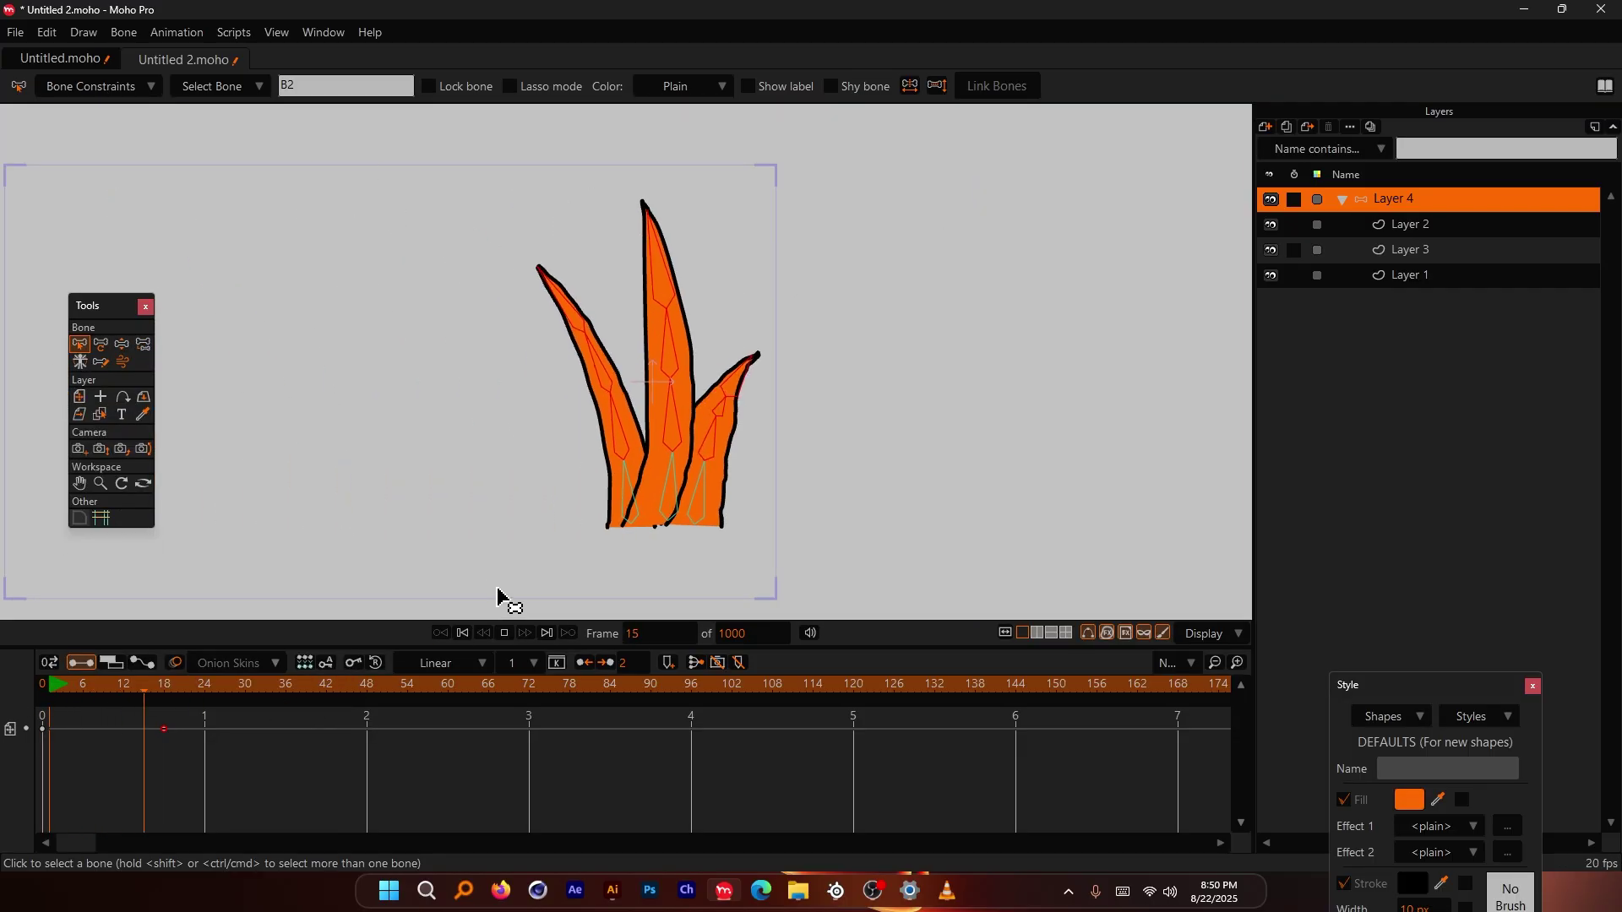
Step: Play the slide again from the start to examine the blades' scaling with the changed torque
key("space")
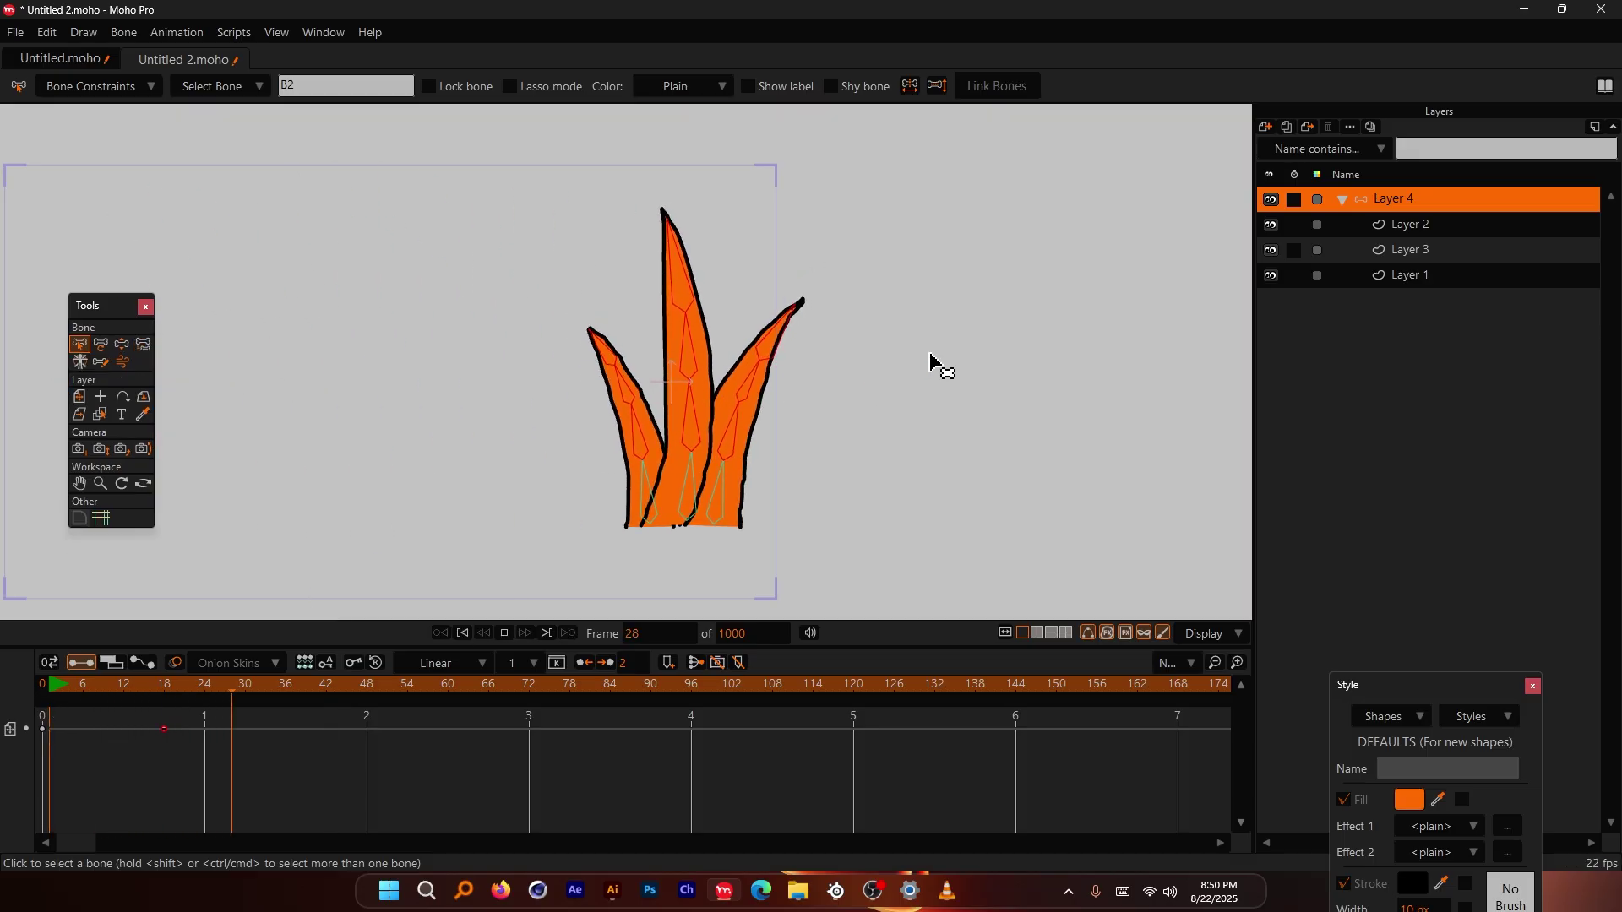
scroll(933, 355, "down", 2)
key("space")
left_click_drag(182, 684, 38, 688)
key("space")
key("space")
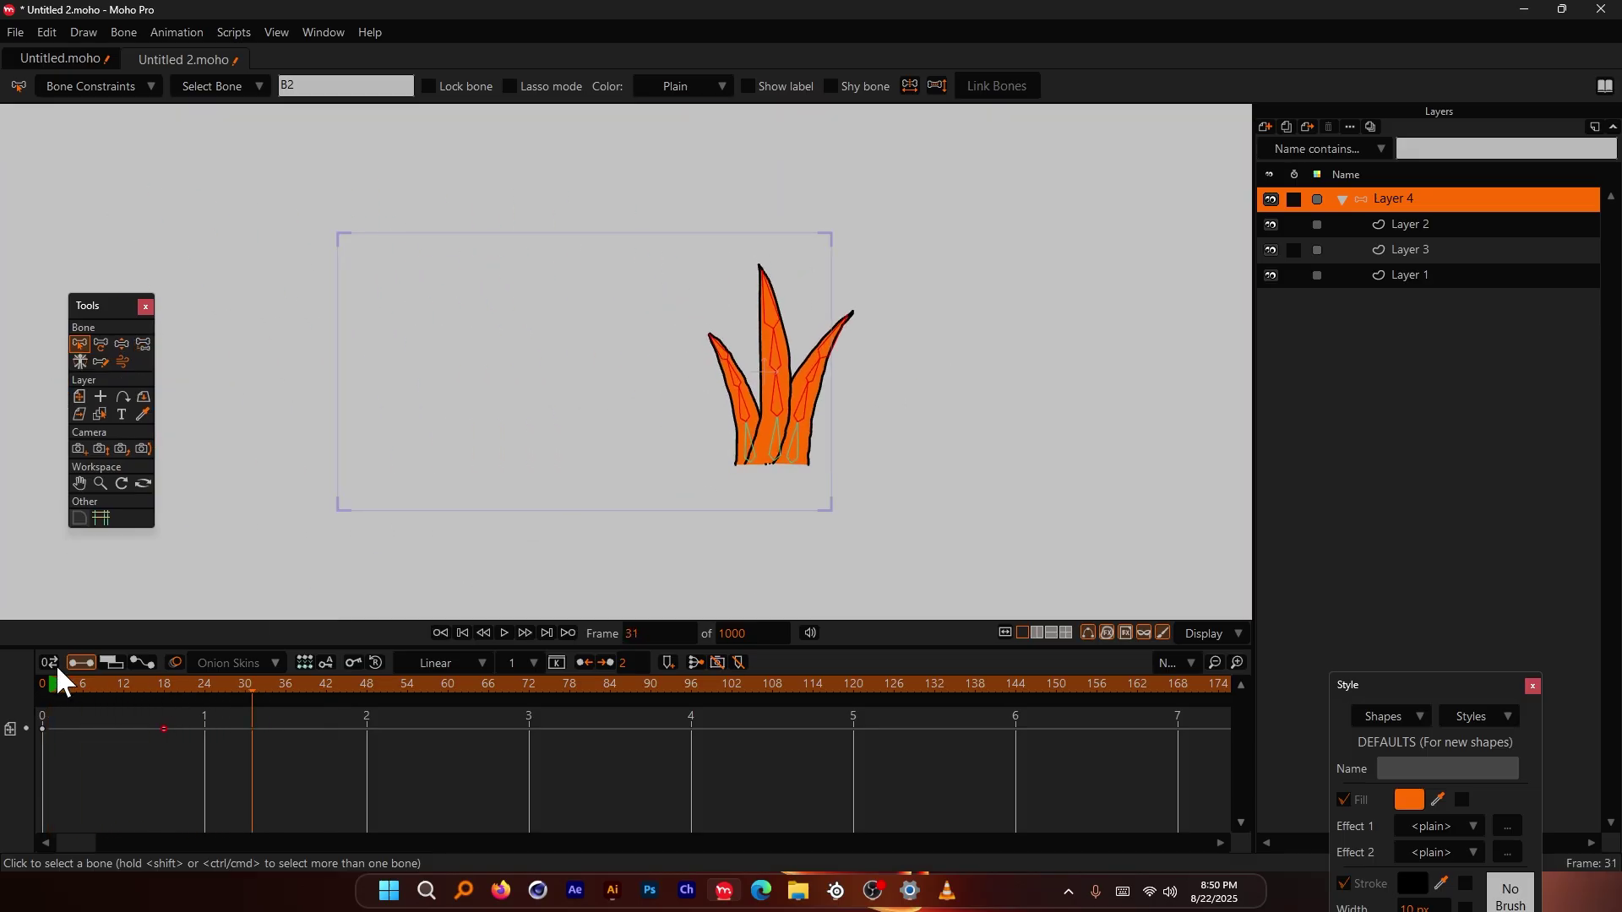
Step: Delete the slide keyframes and raise the whole bone layer to Y 0.6655 at frame 24
left_click(46, 686)
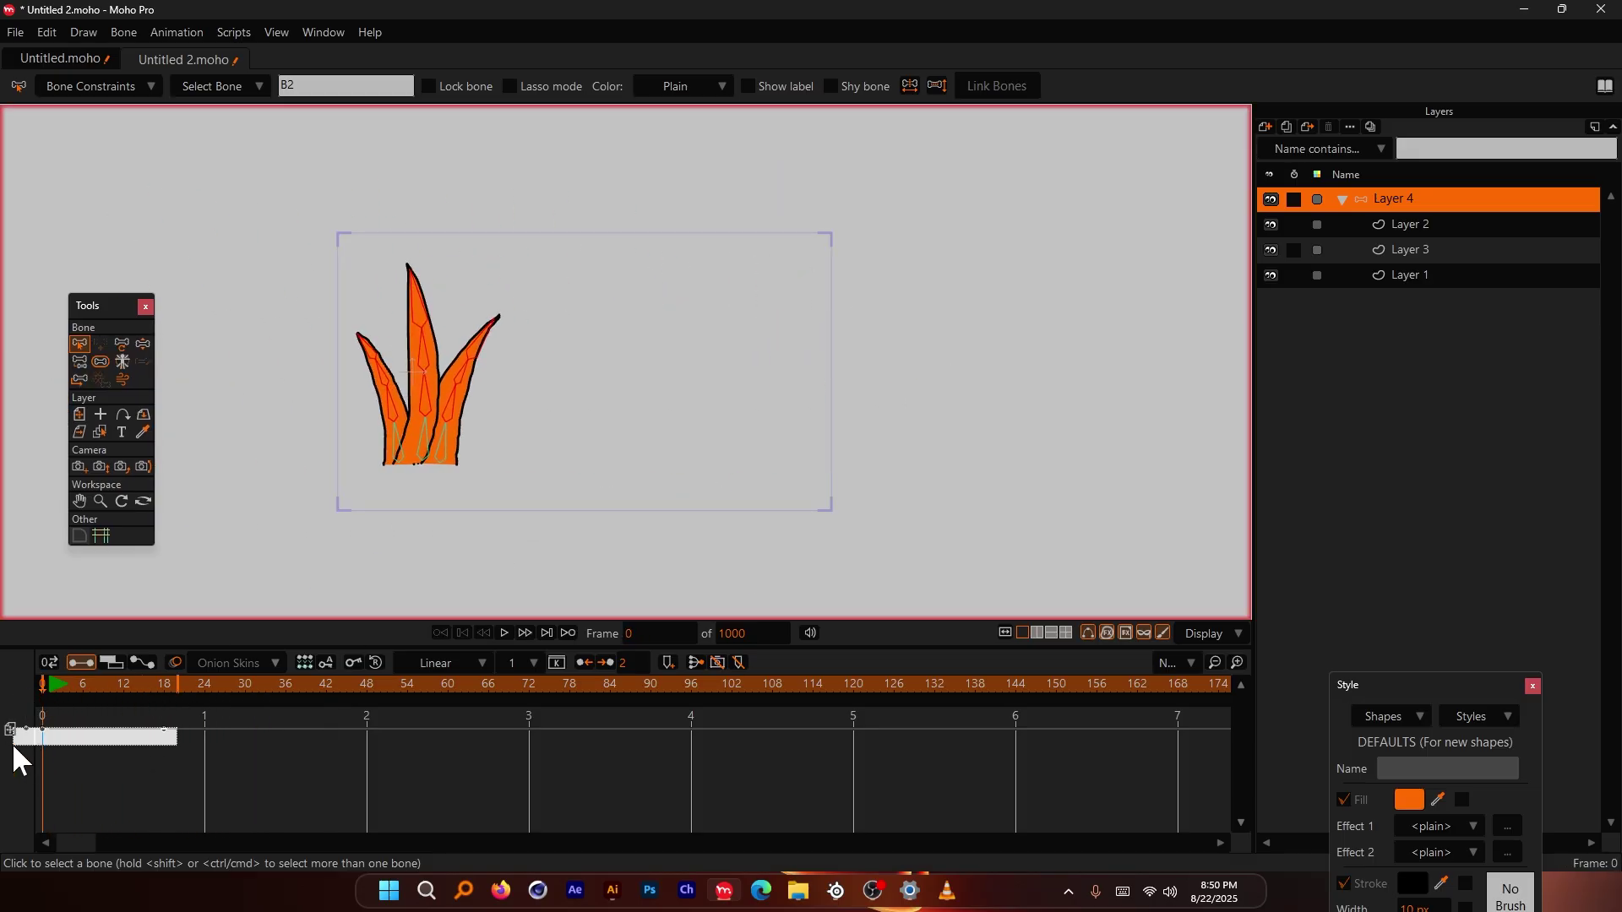
left_click(204, 686)
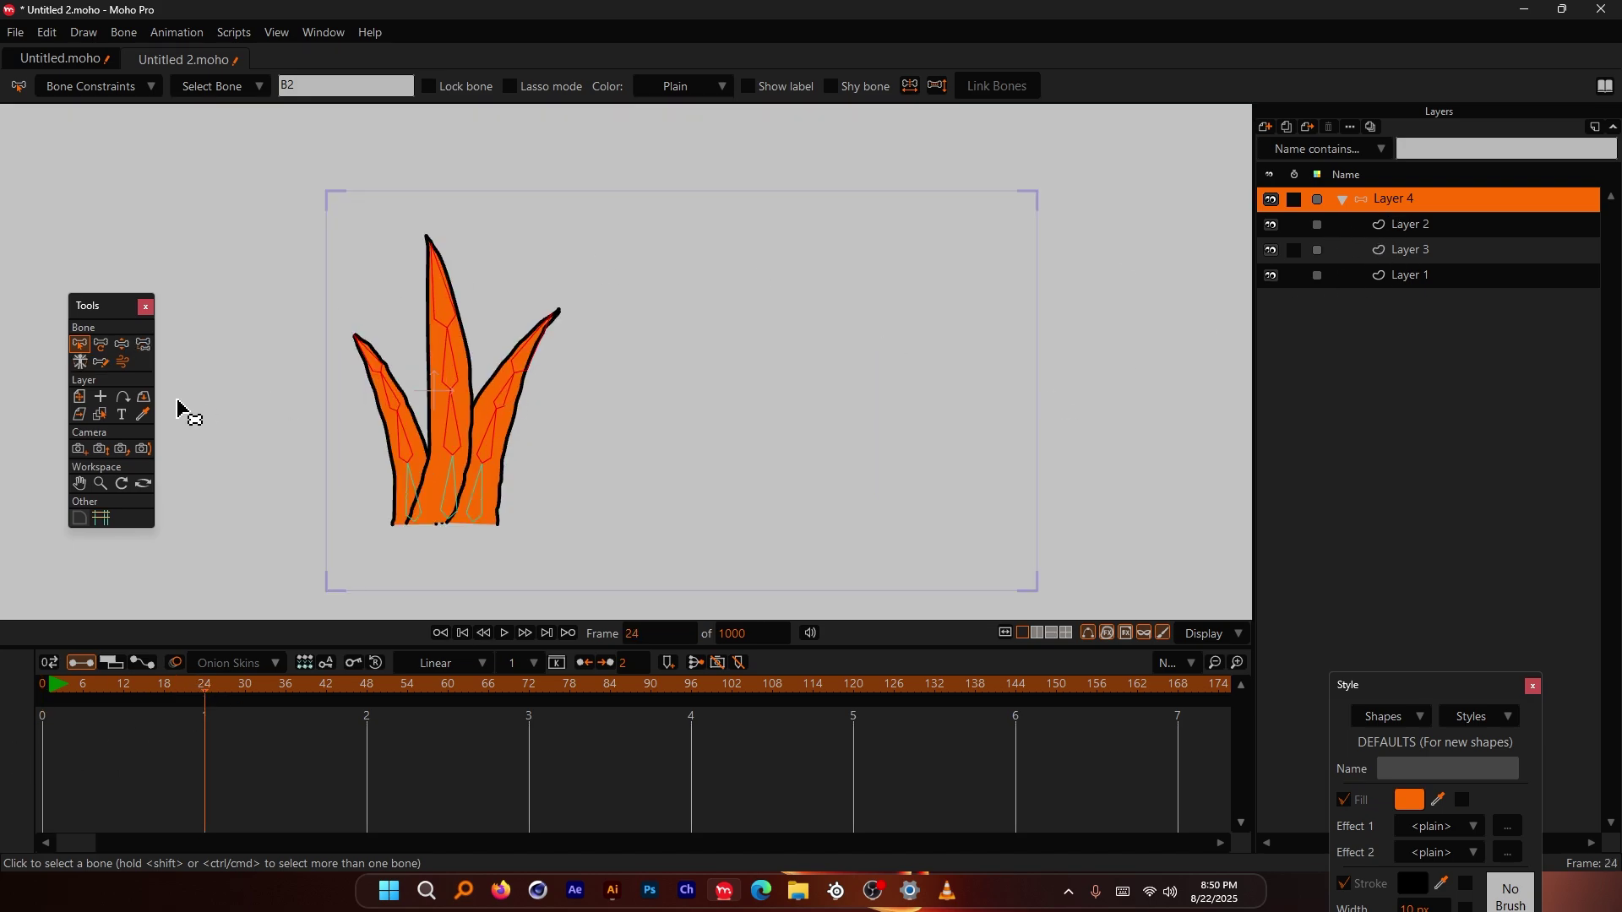
left_click(81, 398)
left_click_drag(691, 422, 691, 318)
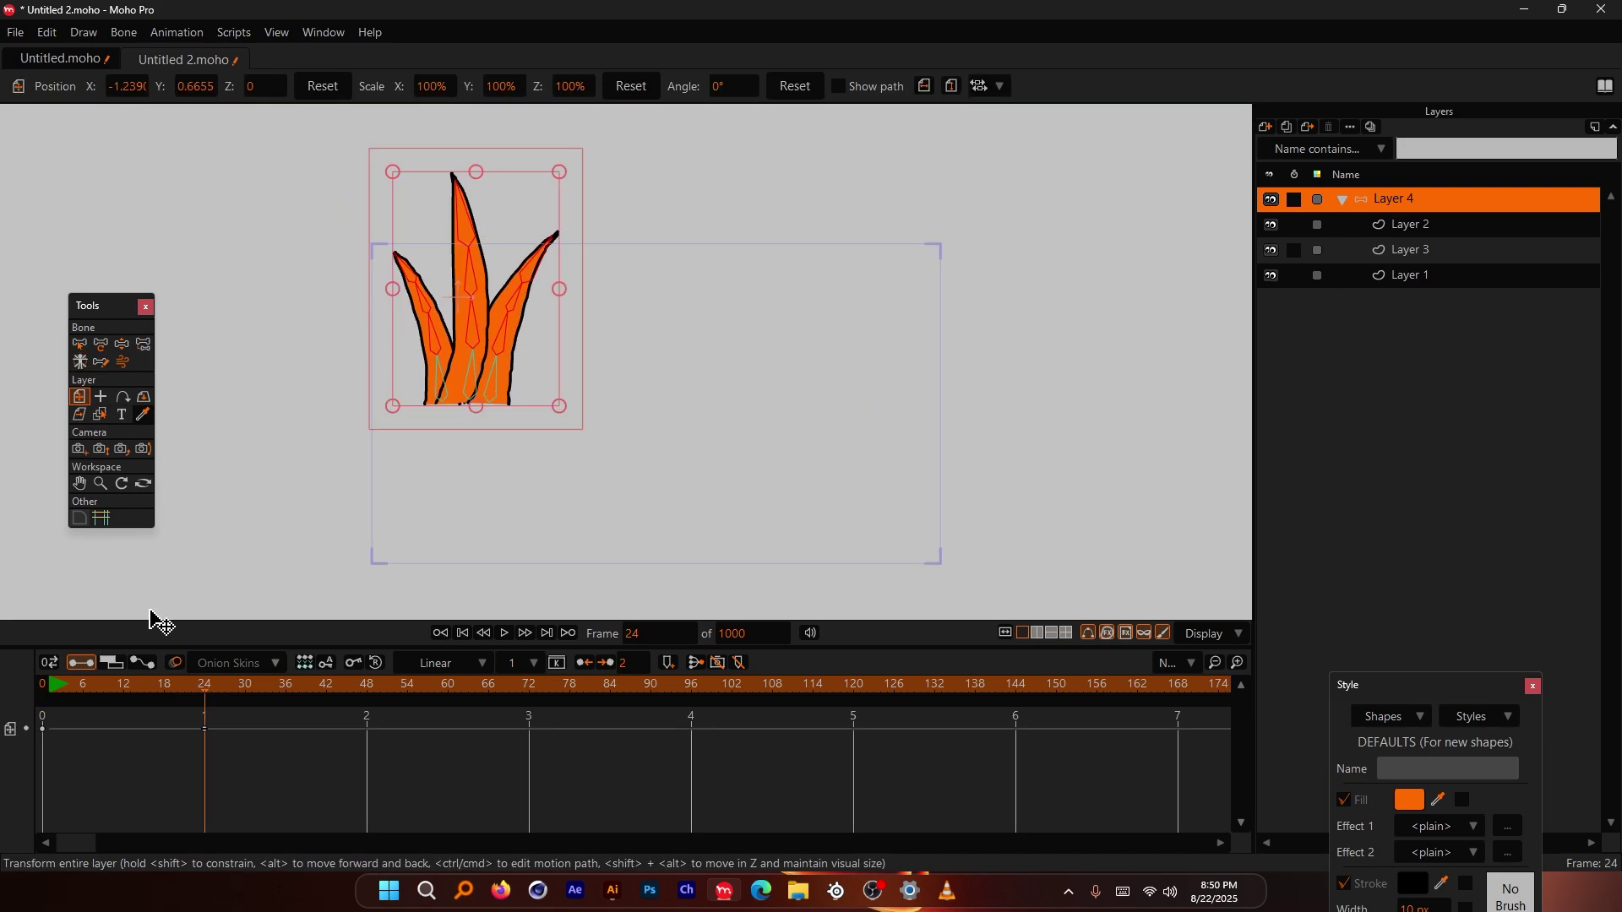
Step: Move the frame 24 keyframe earlier, to about frame 9, and play the layer's upward move to watch the scale dynamics
key("space")
left_click_drag(205, 724, 101, 728)
key("space")
key("space")
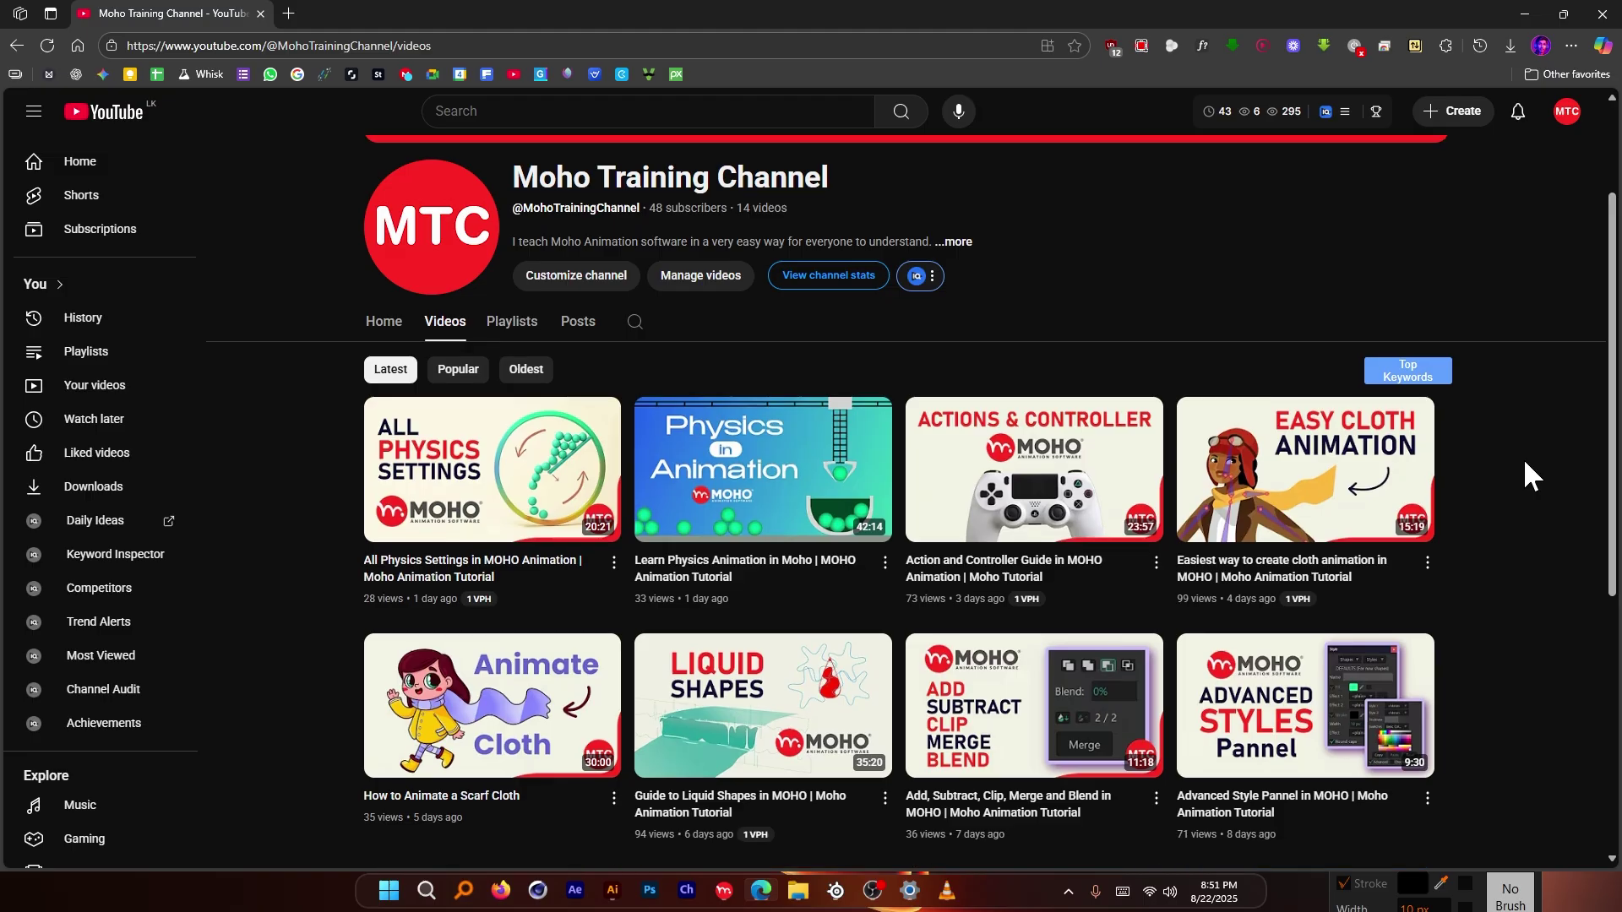
Step: Look through the video list on the Moho Training Channel's YouTube page in the browser
scroll(1523, 458, "up", 2)
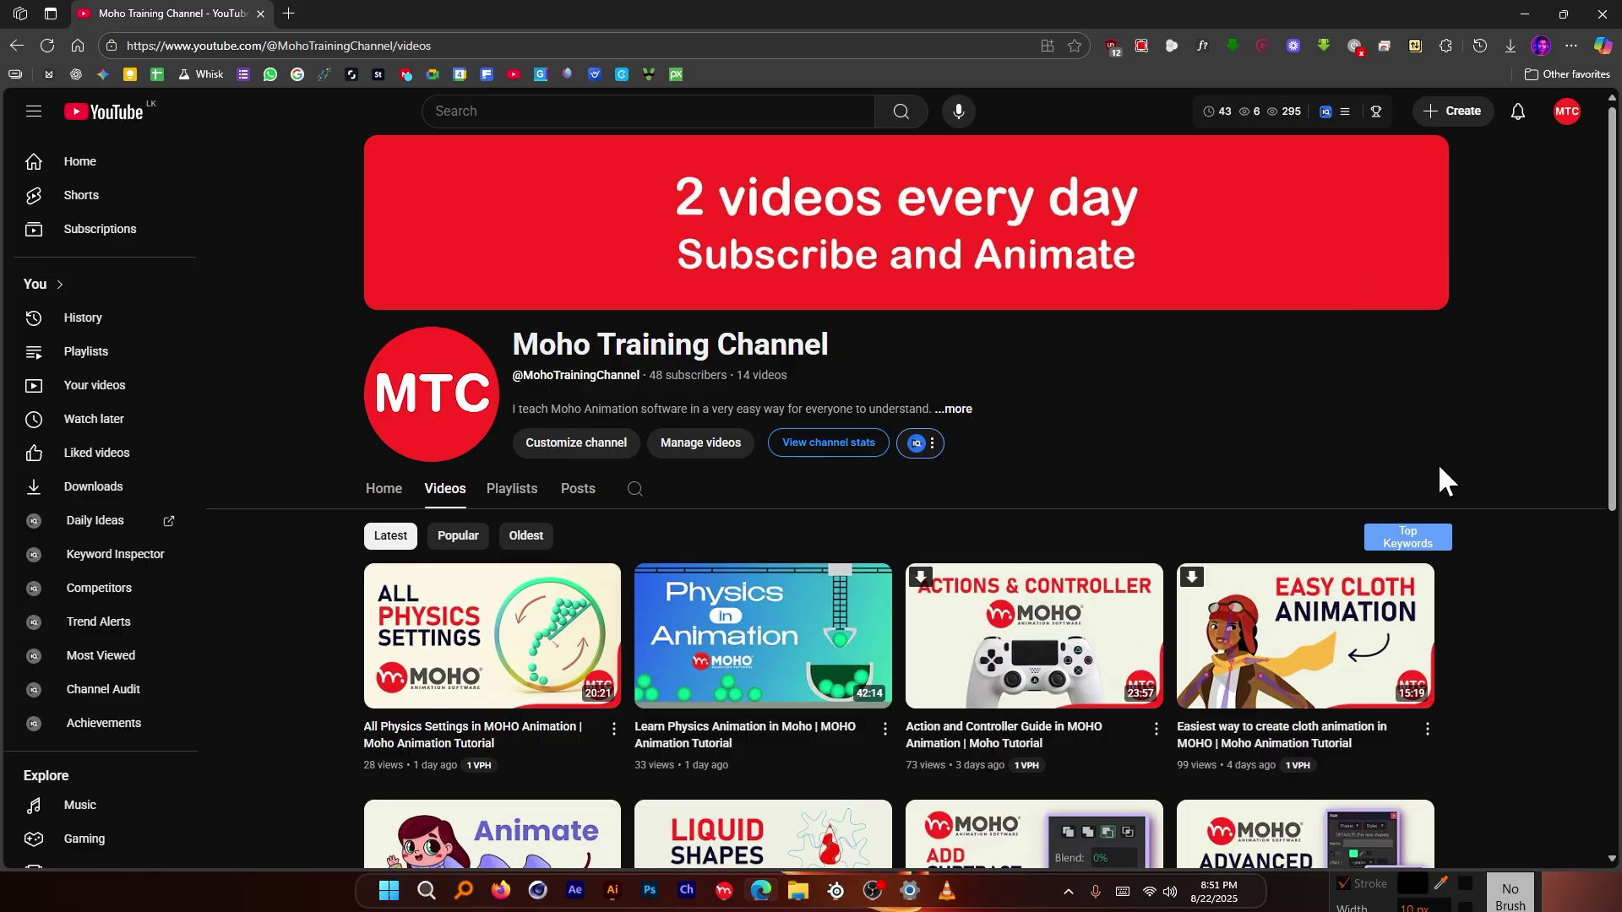
scroll(1503, 507, "down", 5)
scroll(1502, 500, "down", 3)
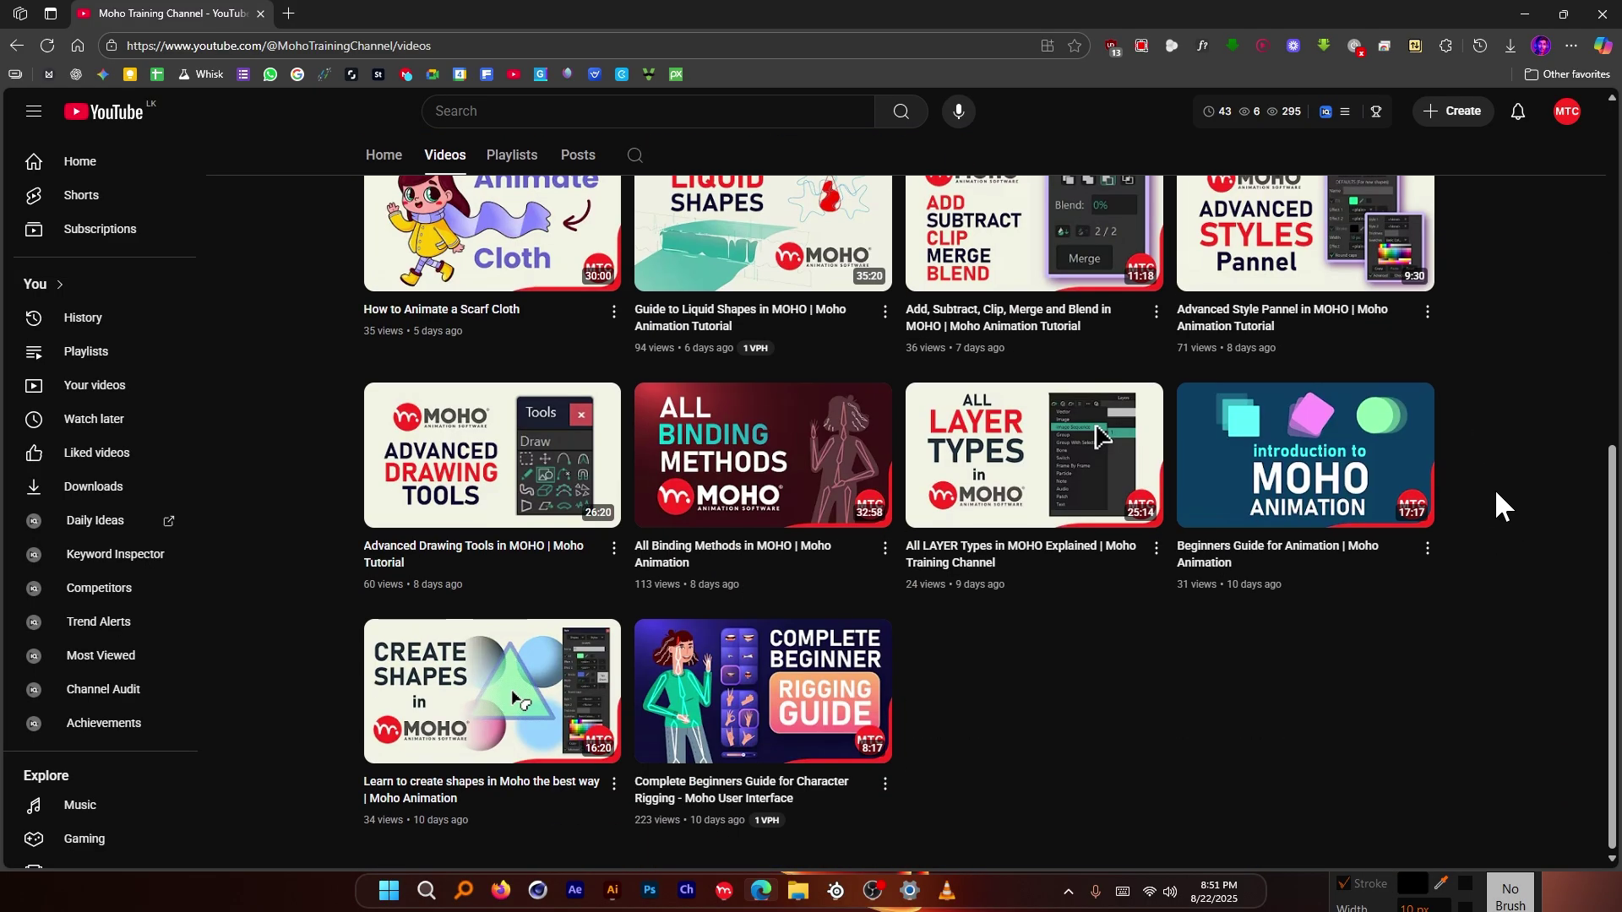
scroll(1493, 489, "up", 7)
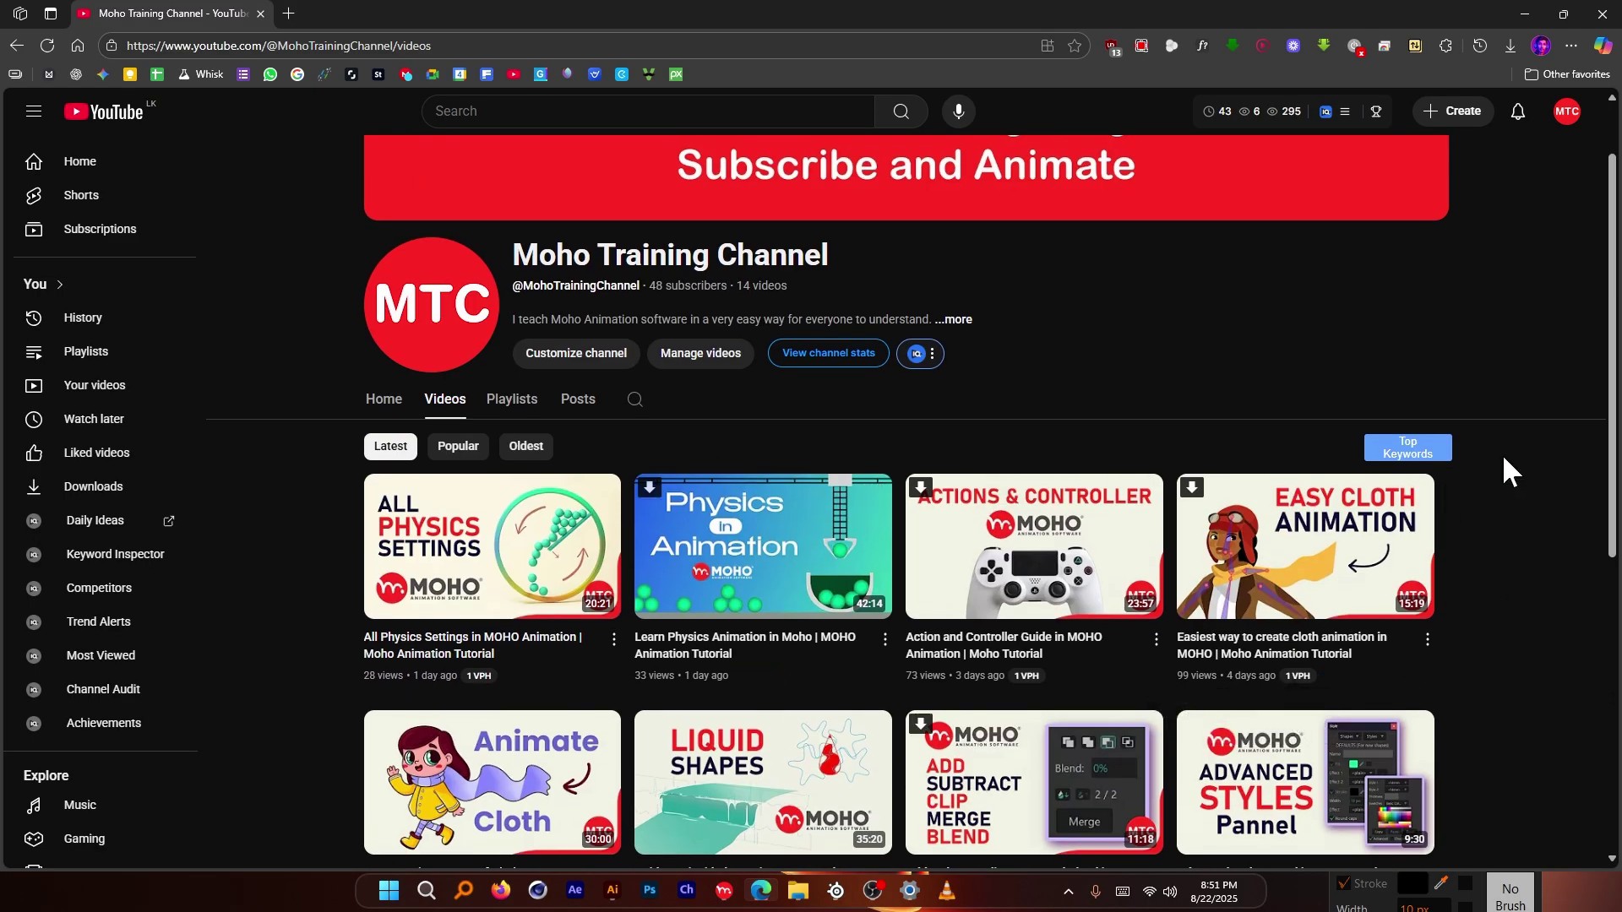
scroll(1502, 456, "down", 7)
scroll(1513, 528, "up", 6)
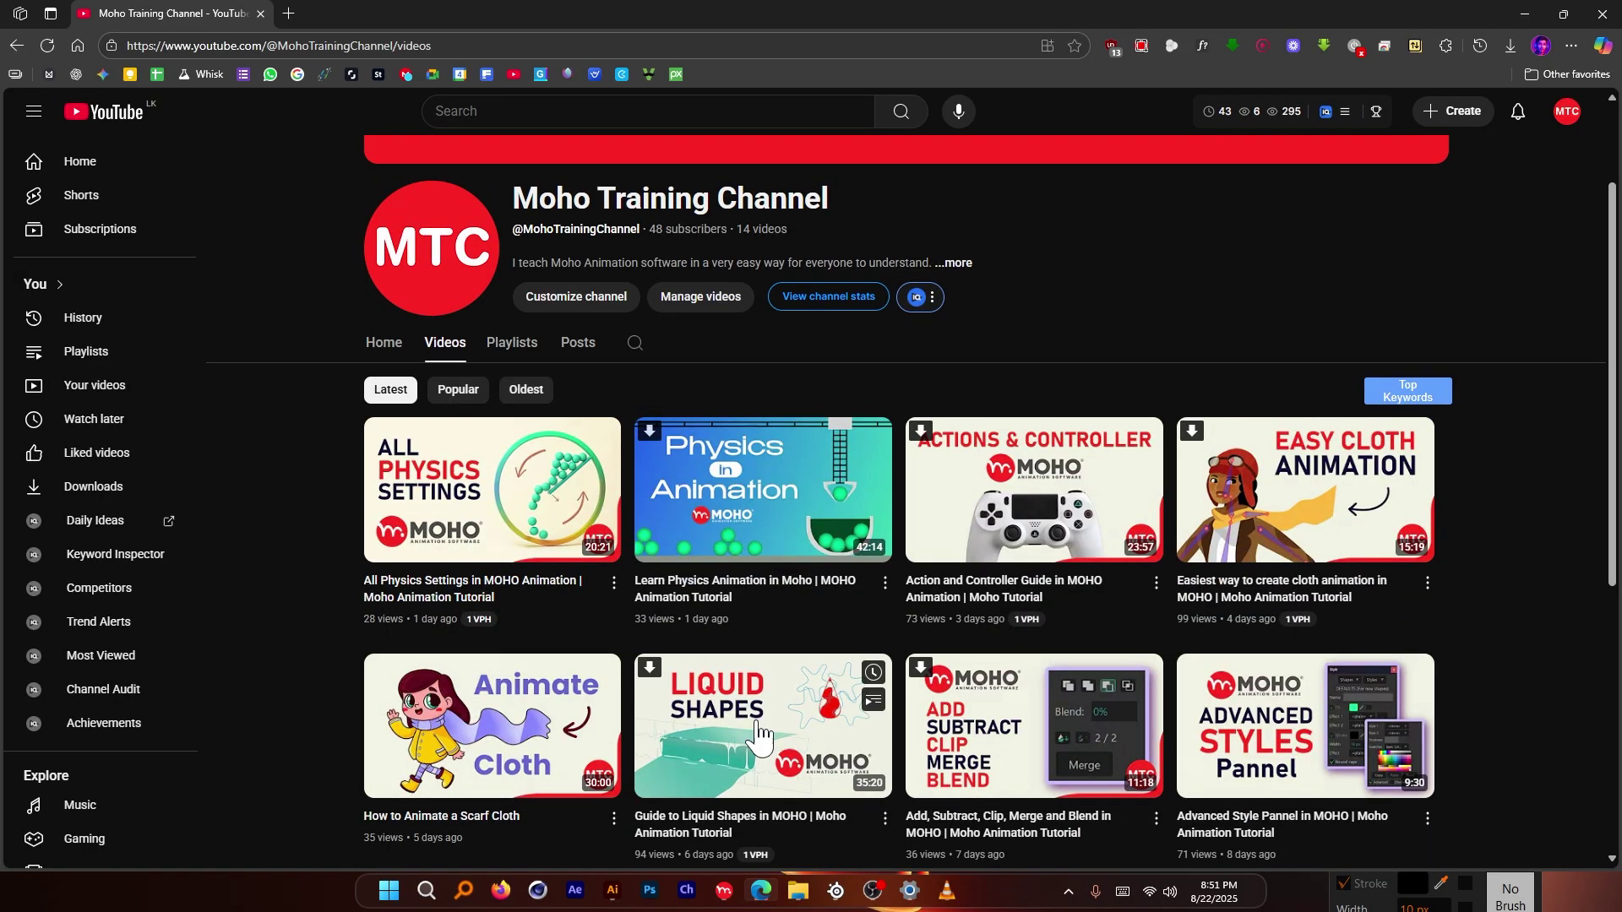
scroll(1426, 473, "down", 2)
scroll(1463, 494, "down", 3)
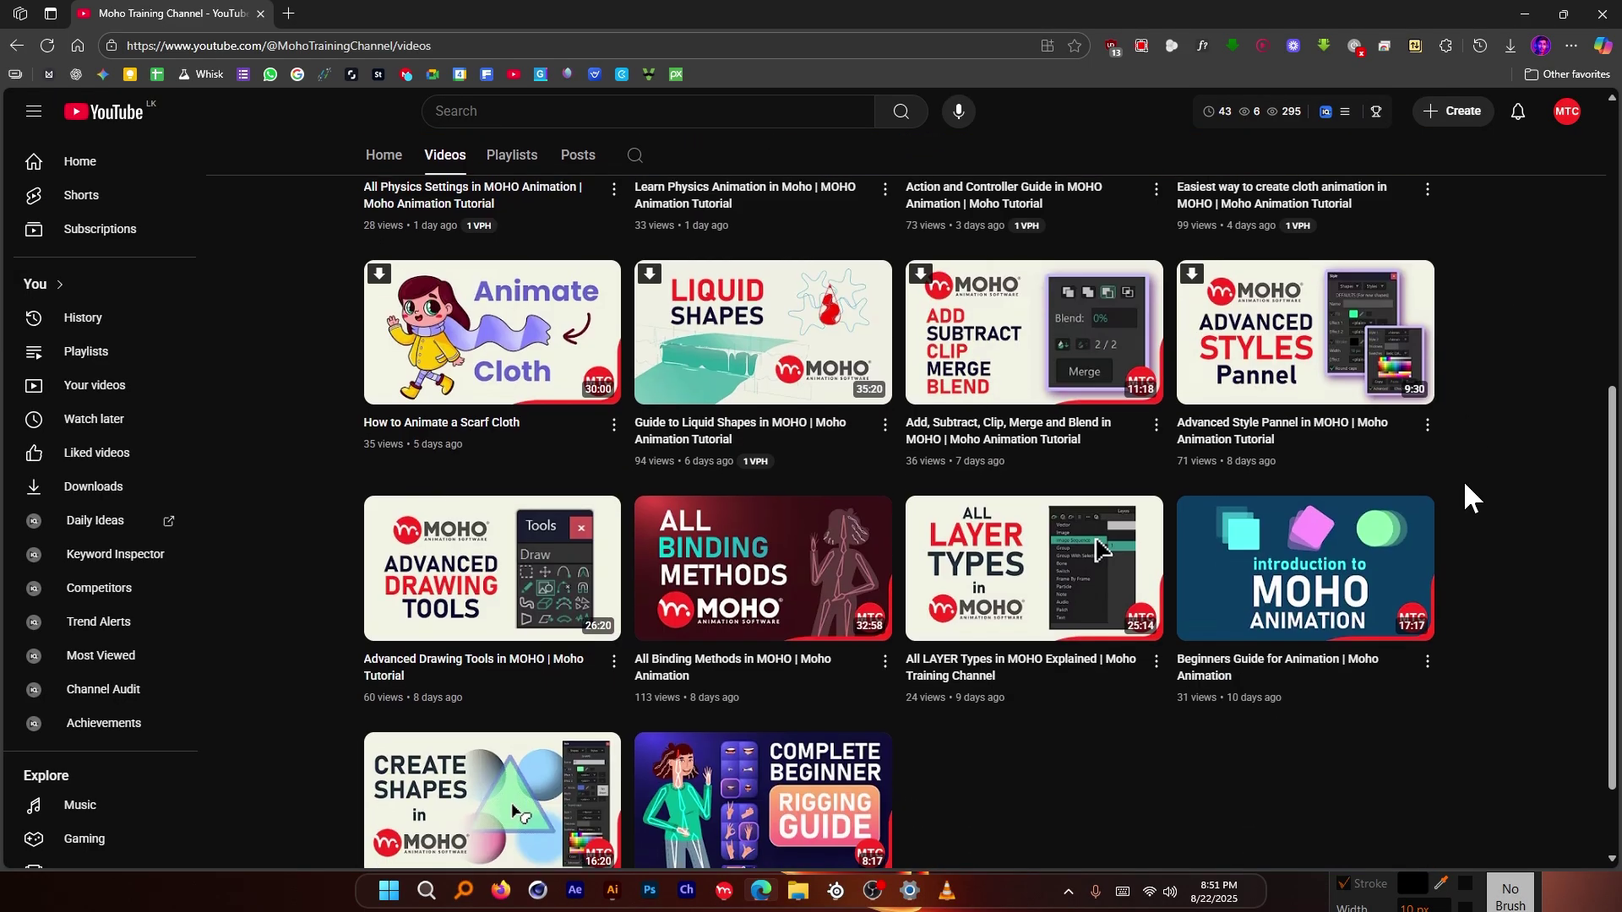
scroll(1465, 496, "up", 7)
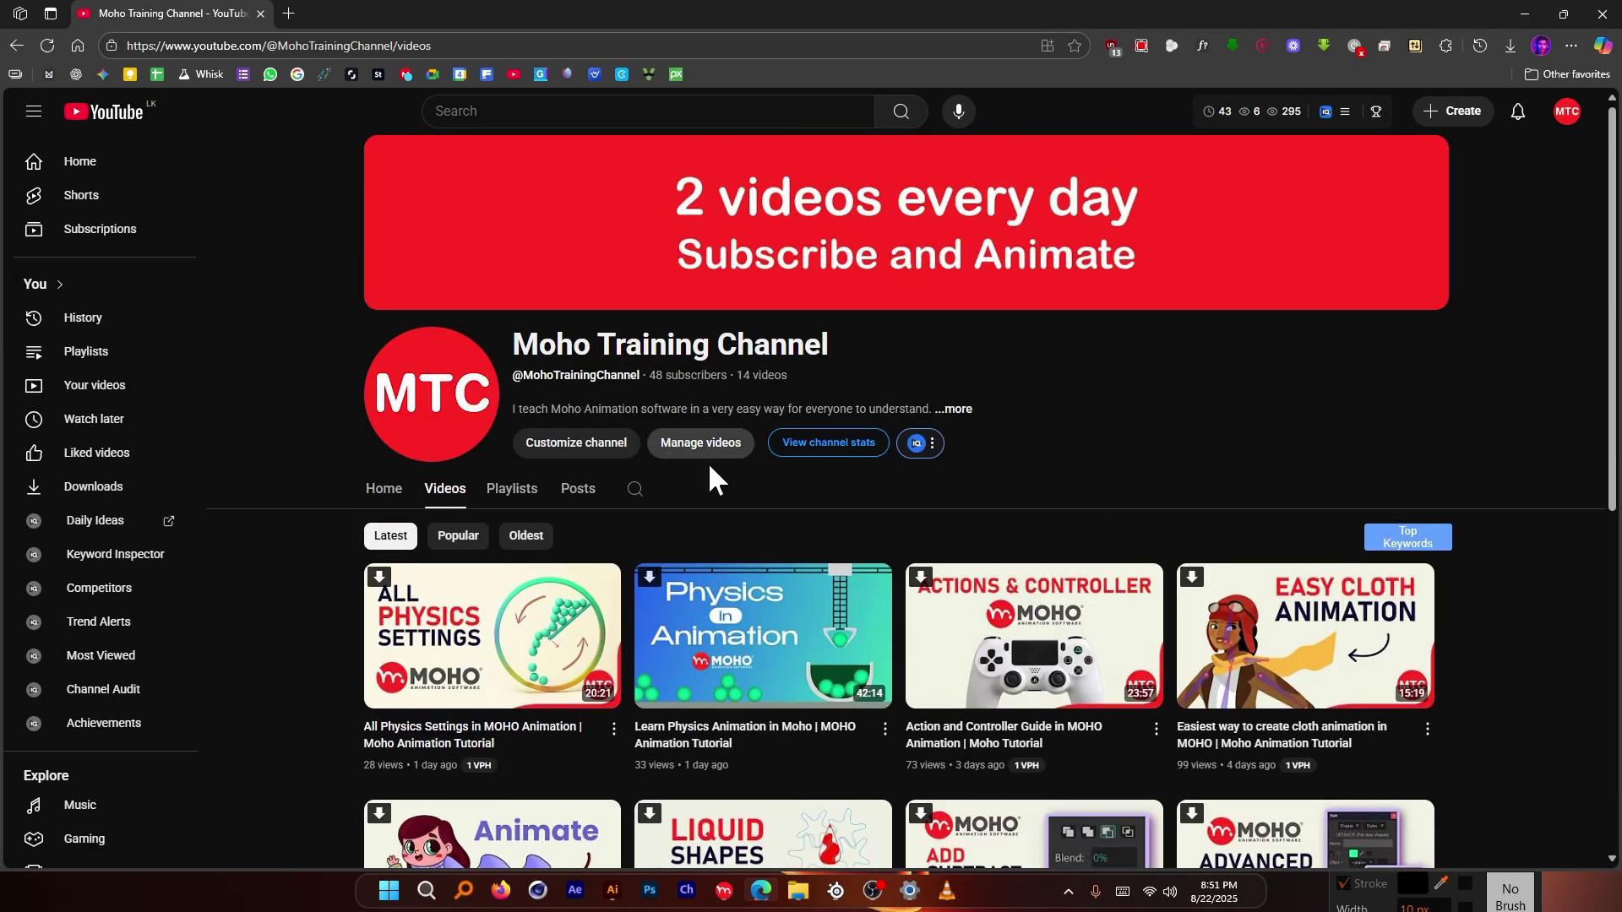